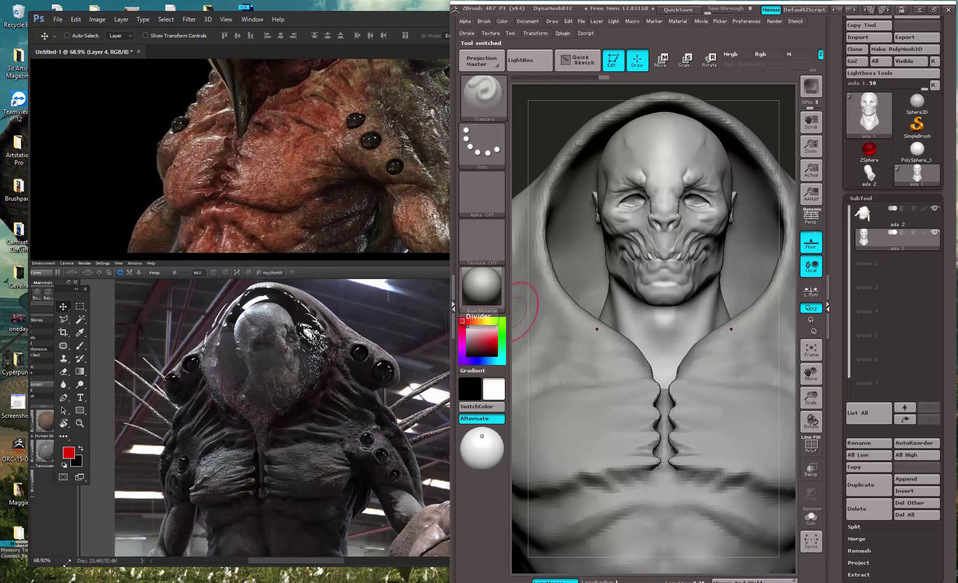
# - Move the Photoshop reference board beside the sculpting window and show the front-view monster head at 100% zoom
pyautogui.moveTo(28, 568); pyautogui.dragTo(0, 582)
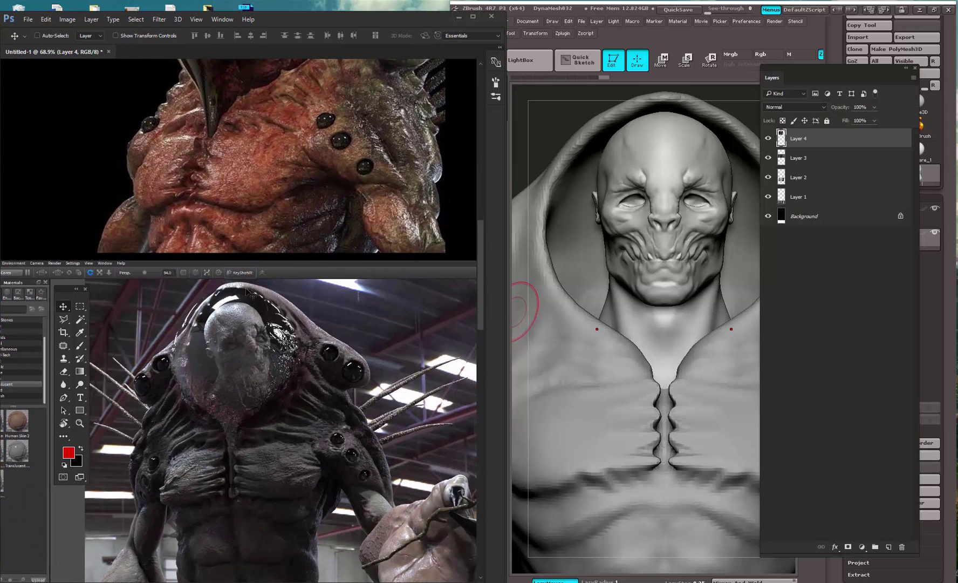
pyautogui.moveTo(265, 314); pyautogui.dragTo(246, 172)
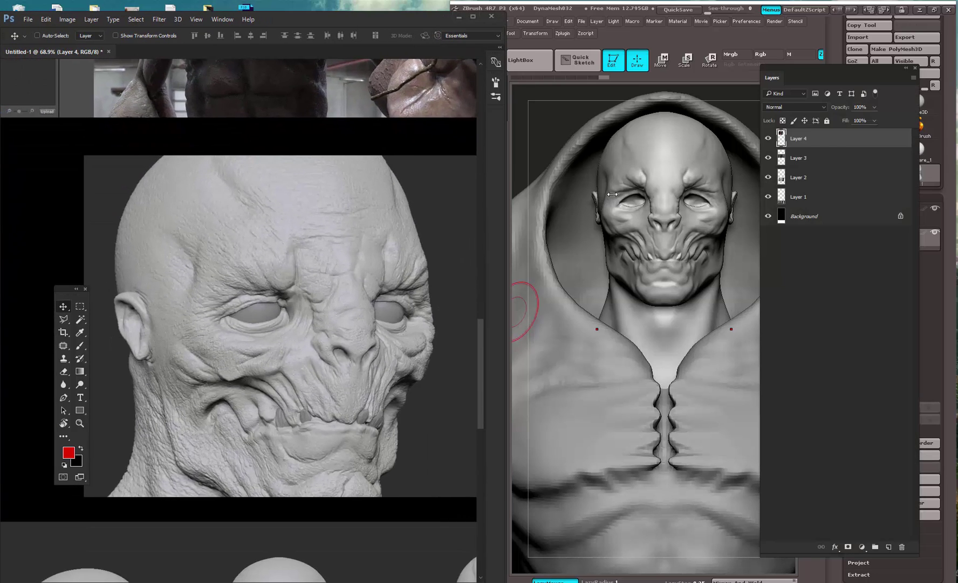
pyautogui.click(615, 176)
pyautogui.click(319, 466)
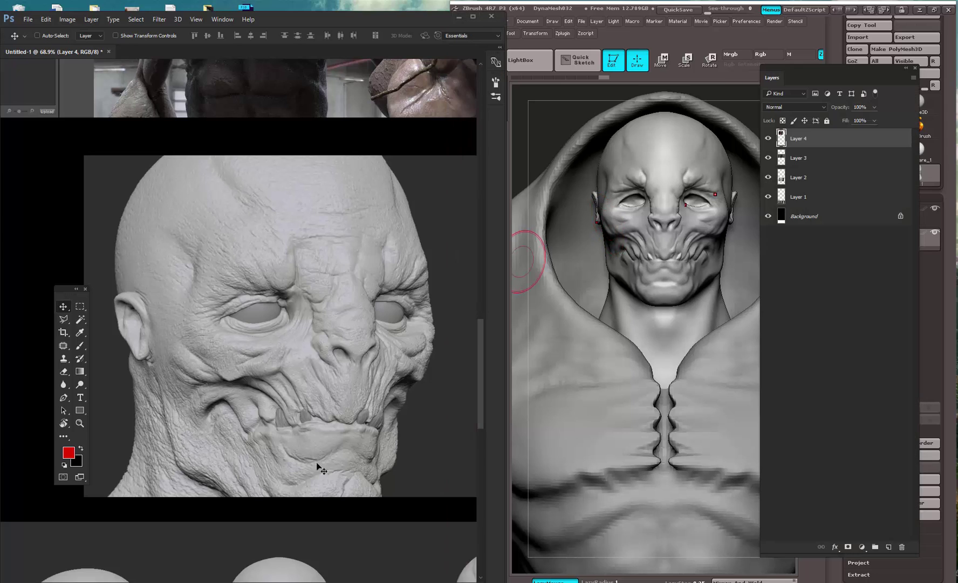
pyautogui.moveTo(319, 465); pyautogui.dragTo(91, 410)
pyautogui.moveTo(179, 400); pyautogui.dragTo(204, 331)
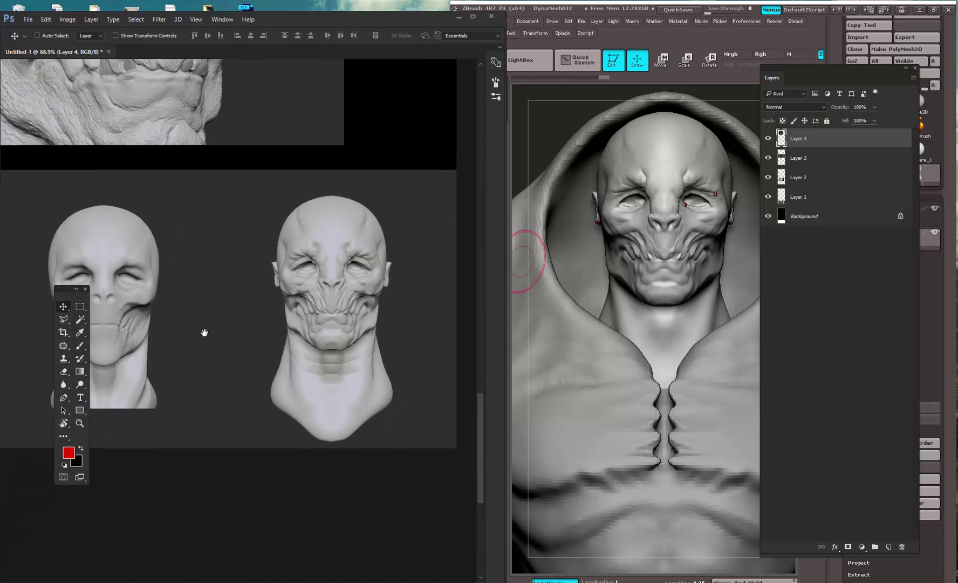
pyautogui.hotkey('ctrl', '1')
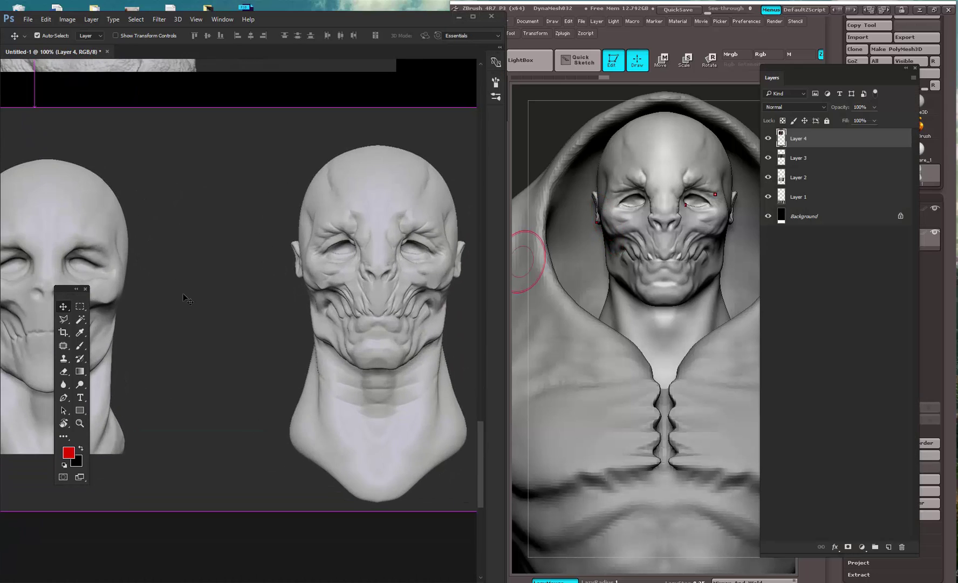
pyautogui.hotkey('ctrl', '+')
pyautogui.hotkey('ctrl', '-')
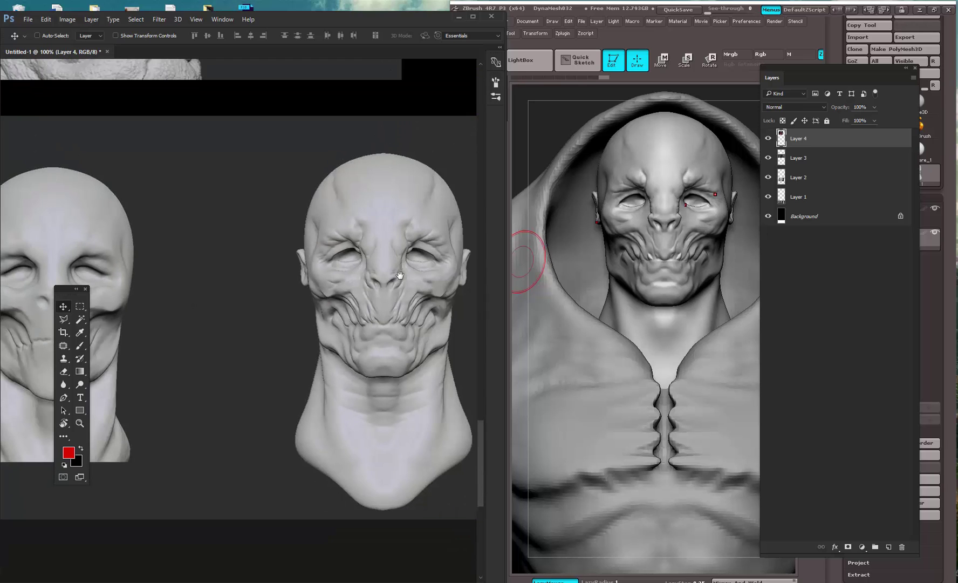
pyautogui.moveTo(400, 275); pyautogui.dragTo(343, 278)
# - Switch to ZBrush, pick the Move brush and isolate the head subtool with Solo mode
pyautogui.click(617, 146)
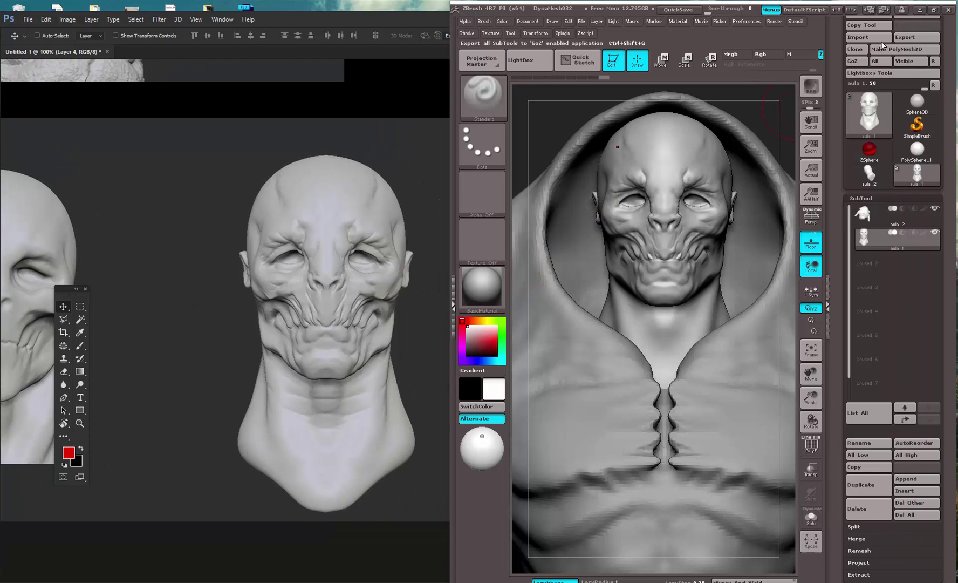
pyautogui.click(841, 165)
pyautogui.press('b')
pyautogui.click(884, 426)
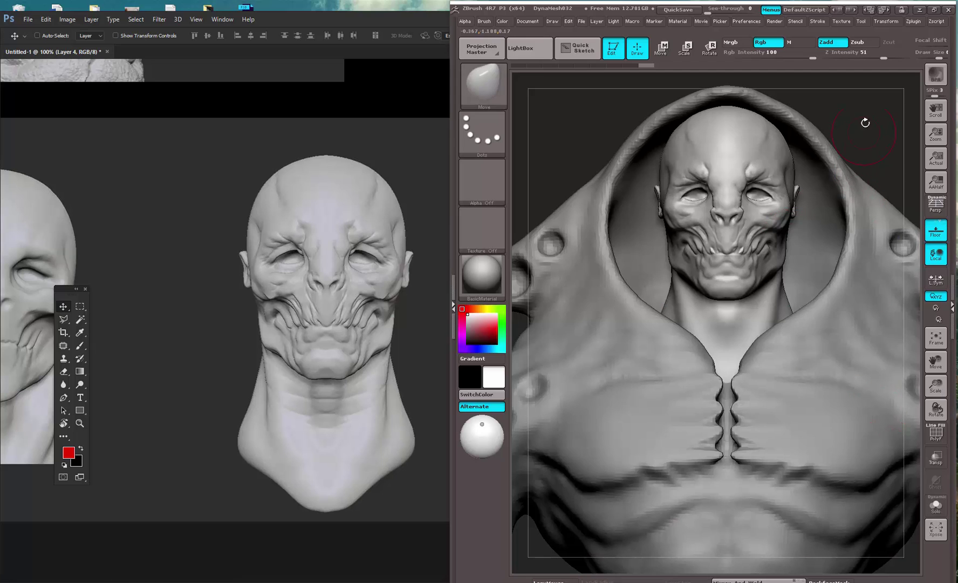
pyautogui.click(938, 507)
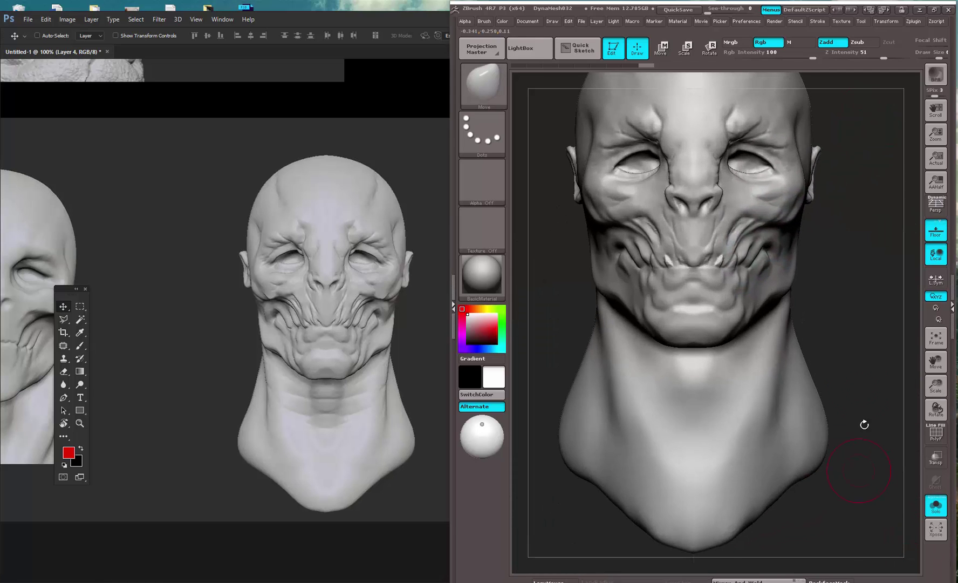
pyautogui.moveTo(840, 324); pyautogui.dragTo(831, 258)
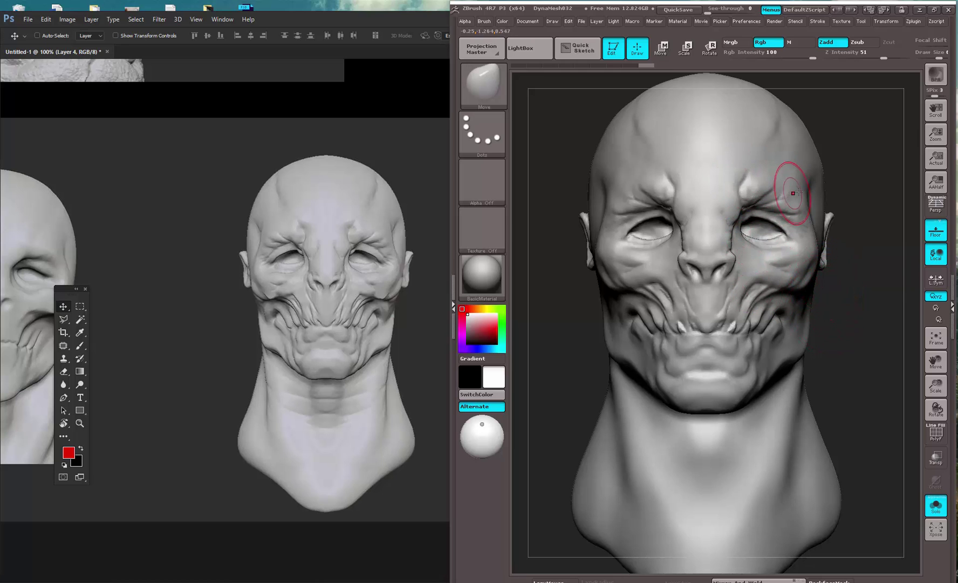
# - Adjust the shape of the upper eyelids with a resized Move brush
pyautogui.press('space')
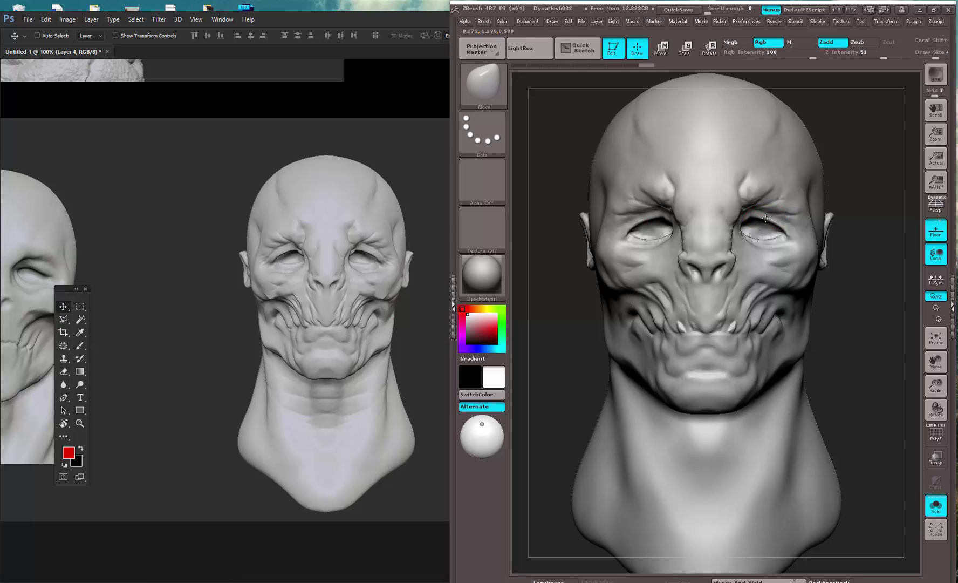
pyautogui.moveTo(772, 214); pyautogui.dragTo(772, 222)
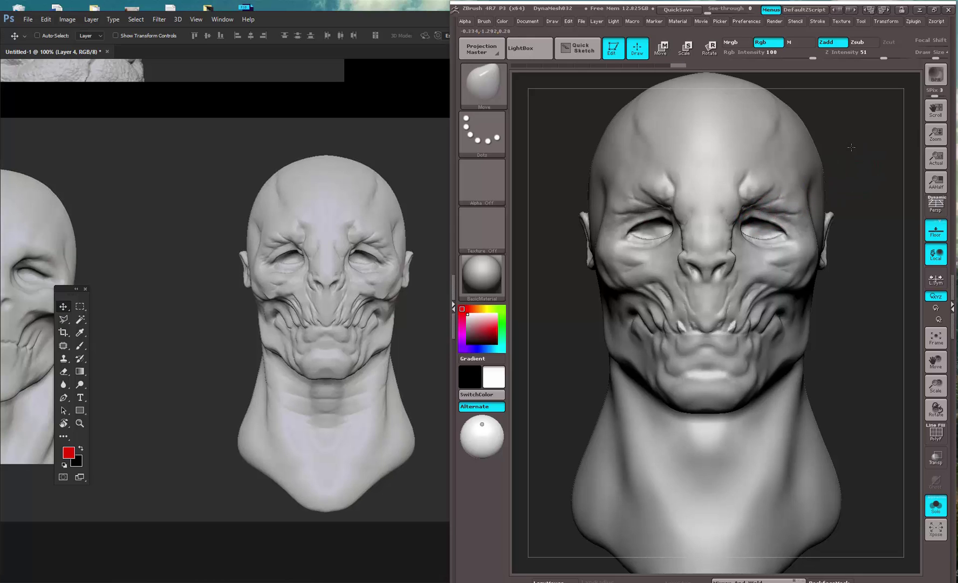
pyautogui.keyDown('alt'); pyautogui.moveTo(851, 146); pyautogui.dragTo(851, 111); pyautogui.keyUp('alt')
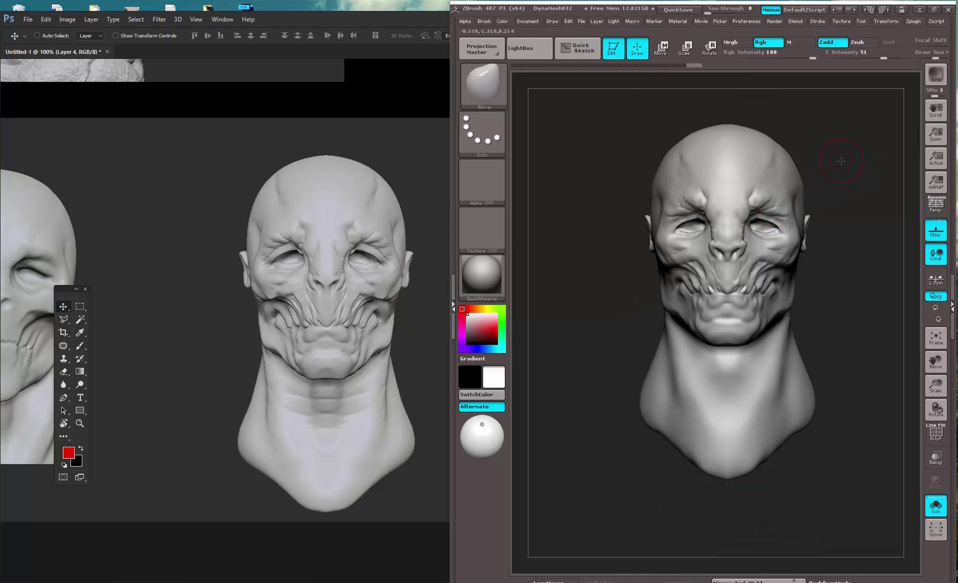
pyautogui.moveTo(842, 161)
pyautogui.keyDown('alt'); pyautogui.mouseDown()
pyautogui.moveTo(852, 261)
pyautogui.moveTo(862, 264)
pyautogui.mouseUp(); pyautogui.keyUp('alt')
pyautogui.press('space')
pyautogui.hotkey('ctrl', 'z')
pyautogui.press('space')
pyautogui.moveTo(869, 223); pyautogui.dragTo(866, 219)
pyautogui.keyDown('shift'); pyautogui.moveTo(885, 209); pyautogui.dragTo(888, 206); pyautogui.keyUp('shift')
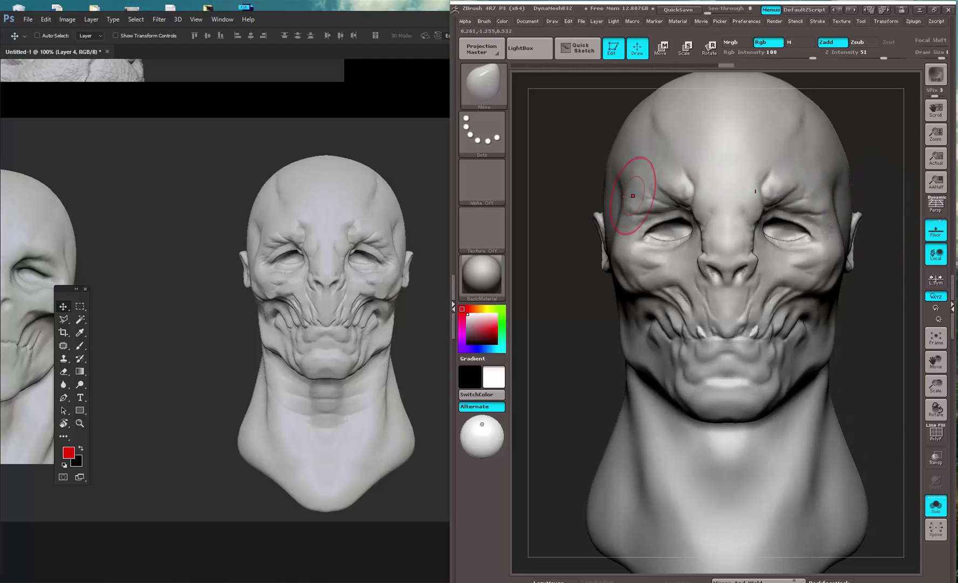
# - Set the Move brush's Z Intensity to 18 and turn Rgb off
pyautogui.press('space')
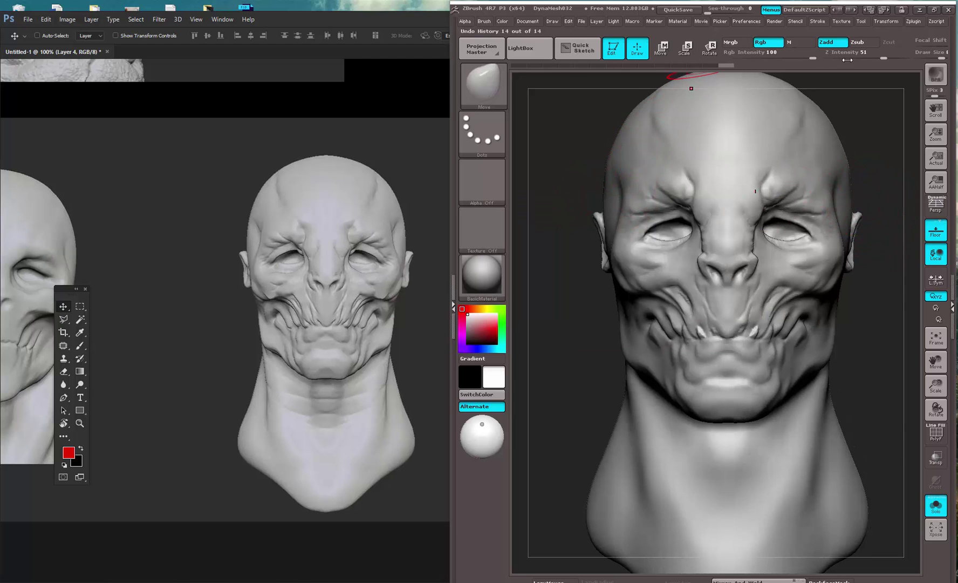
pyautogui.click(858, 55)
pyautogui.click(766, 48)
# - Pull the ears outward from the sides of the head with the Move brush, working from behind and in front
pyautogui.keyDown('shift'); pyautogui.moveTo(886, 184); pyautogui.dragTo(757, 193); pyautogui.keyUp('shift')
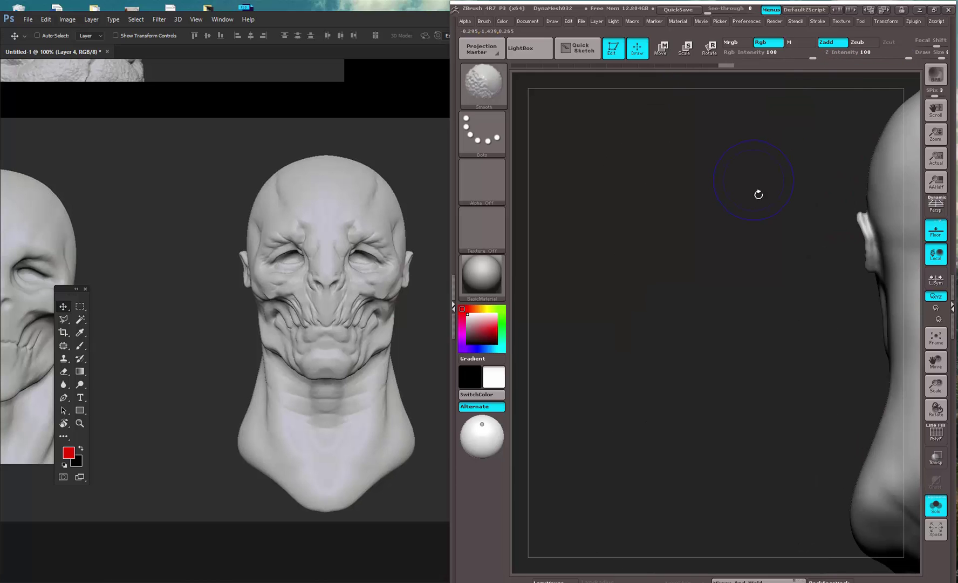
pyautogui.press('space')
pyautogui.click(874, 240)
pyautogui.keyDown('alt'); pyautogui.moveTo(864, 232); pyautogui.dragTo(624, 254); pyautogui.keyUp('alt')
pyautogui.press('space')
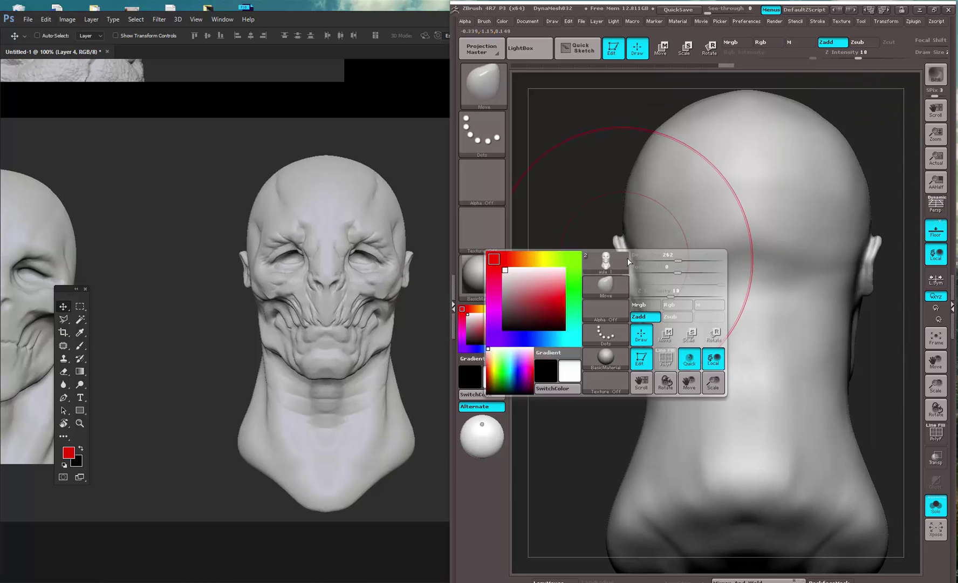
pyautogui.click(625, 254)
pyautogui.press('space')
pyautogui.moveTo(721, 228); pyautogui.dragTo(683, 228)
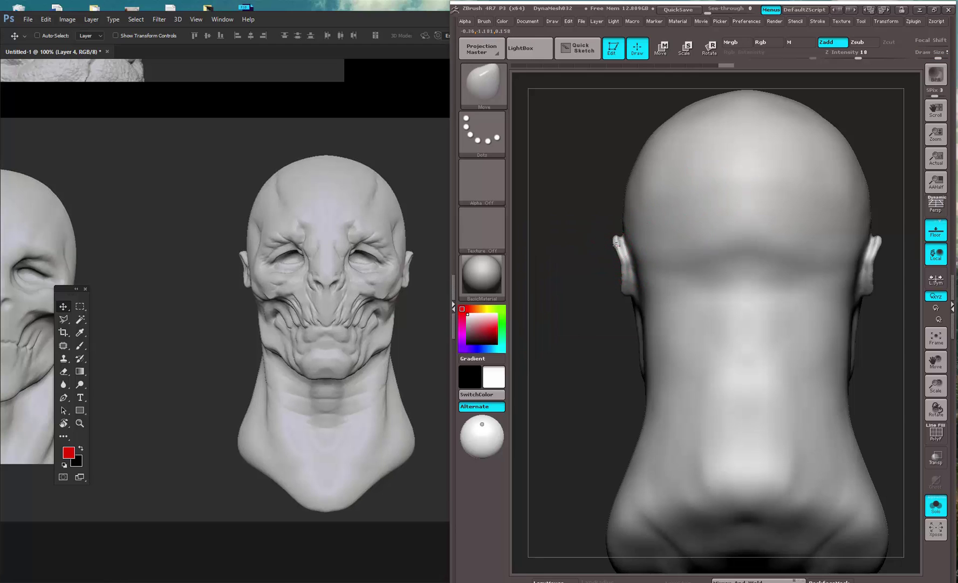
pyautogui.moveTo(617, 244); pyautogui.dragTo(620, 264)
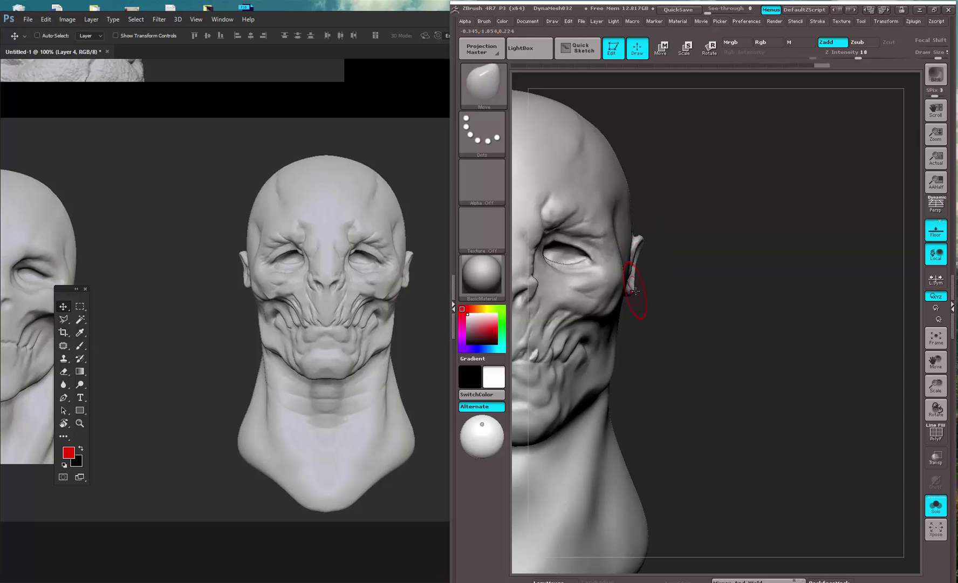
pyautogui.moveTo(643, 301); pyautogui.dragTo(833, 293)
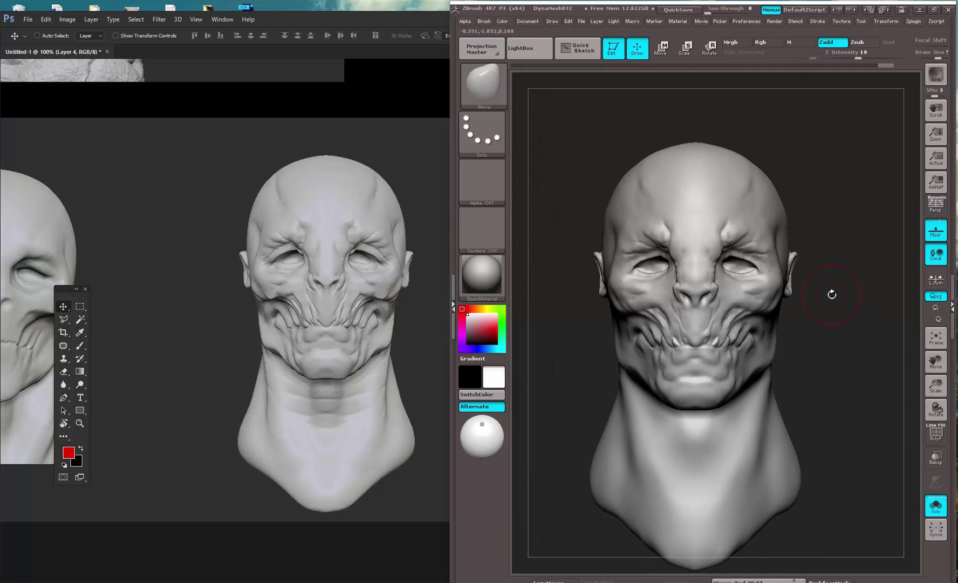
# - Build up the upper eyelid fold near the inner eye corner with the Standard brush and smooth it
pyautogui.moveTo(836, 292)
pyautogui.keyDown('alt'); pyautogui.mouseDown()
pyautogui.moveTo(864, 438)
pyautogui.moveTo(886, 449)
pyautogui.moveTo(933, 538)
pyautogui.mouseUp(); pyautogui.keyUp('alt')
pyautogui.press('b')
pyautogui.press('s')
pyautogui.press('t')
pyautogui.press('space')
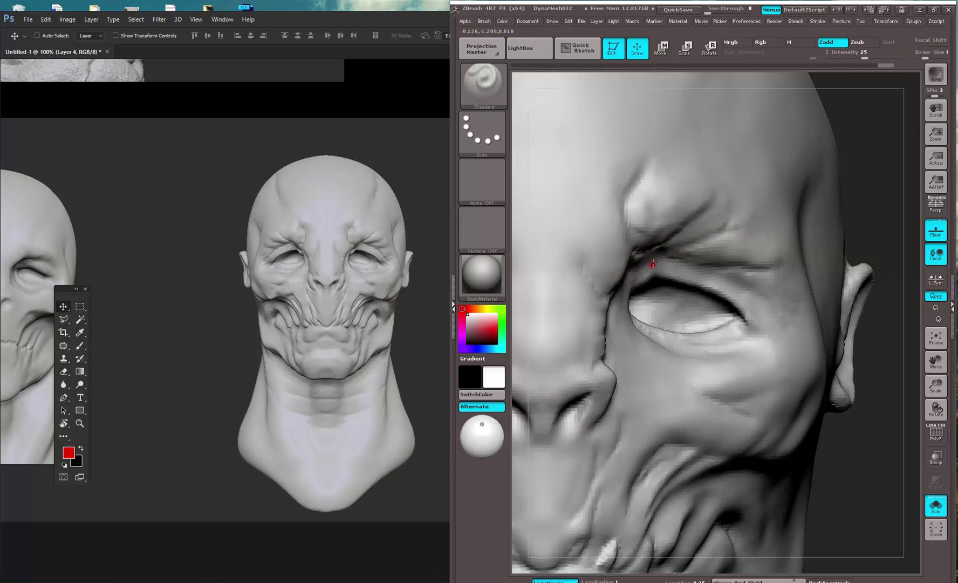
pyautogui.press('space')
pyautogui.moveTo(878, 405); pyautogui.dragTo(800, 365)
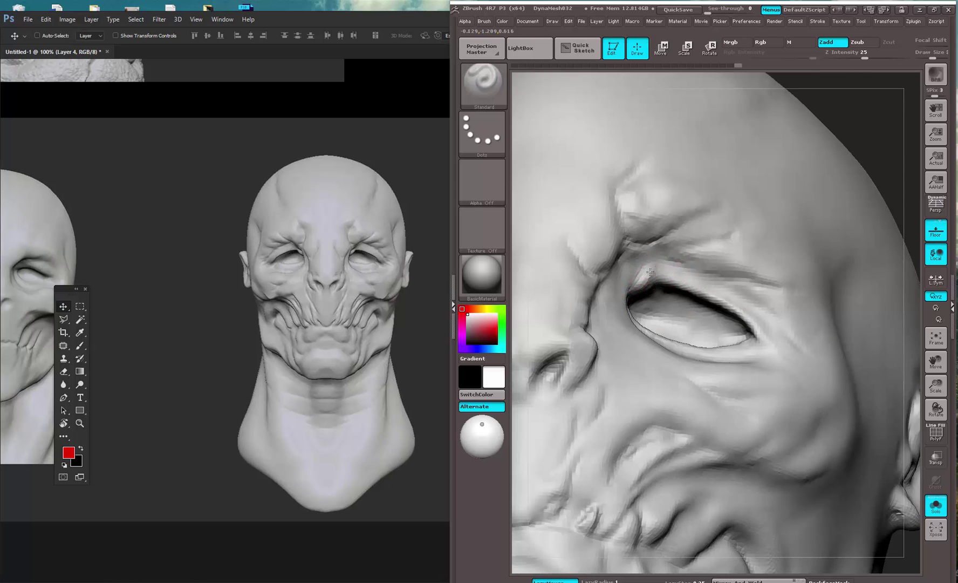
pyautogui.keyDown('alt'); pyautogui.moveTo(894, 149); pyautogui.dragTo(796, 114); pyautogui.keyUp('alt')
pyautogui.keyDown('shift'); pyautogui.moveTo(796, 115); pyautogui.dragTo(804, 205); pyautogui.keyUp('shift')
pyautogui.press('shift')
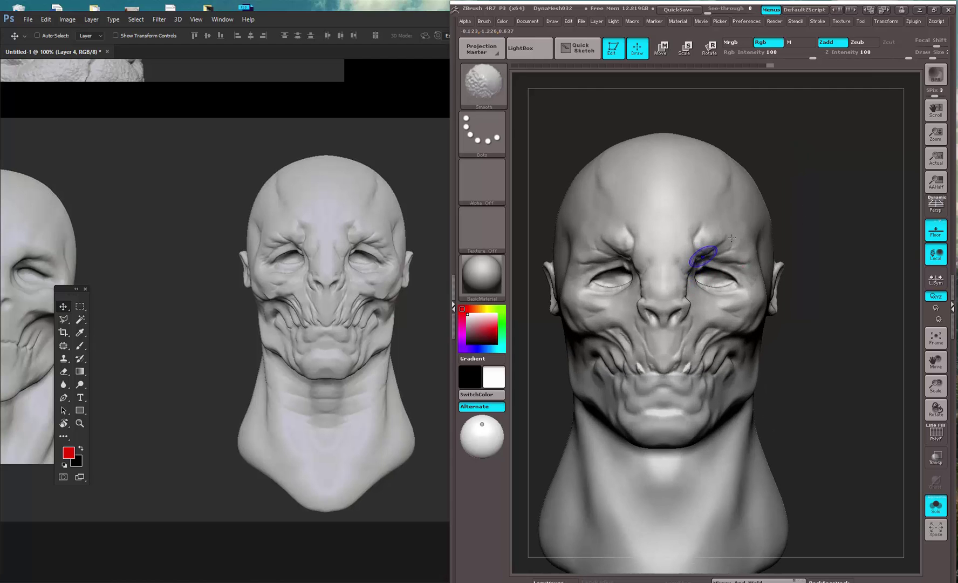
pyautogui.keyDown('alt'); pyautogui.moveTo(815, 171); pyautogui.dragTo(832, 139); pyautogui.keyUp('alt')
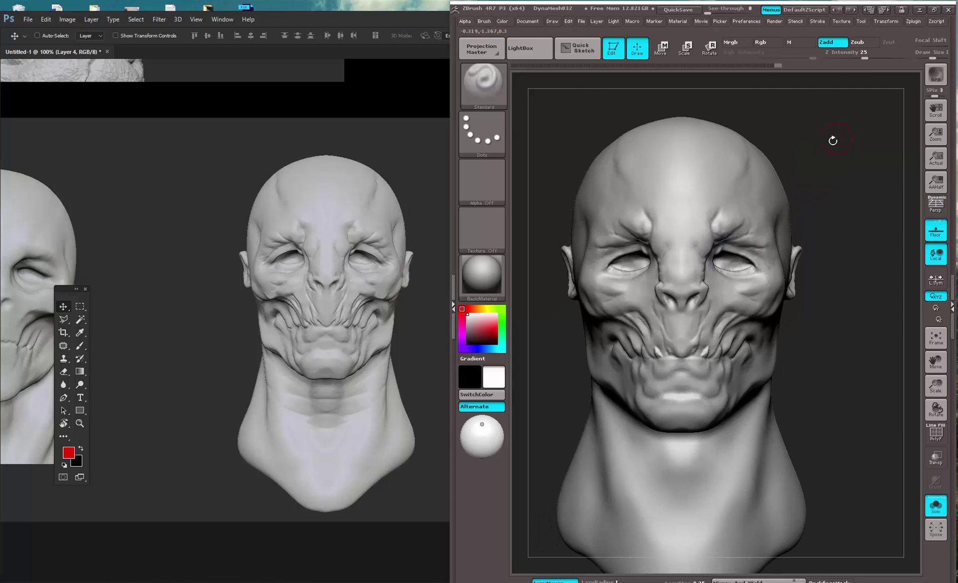
pyautogui.press('b')
pyautogui.click(782, 356)
pyautogui.keyDown('alt'); pyautogui.moveTo(817, 389); pyautogui.dragTo(844, 386); pyautogui.keyUp('alt')
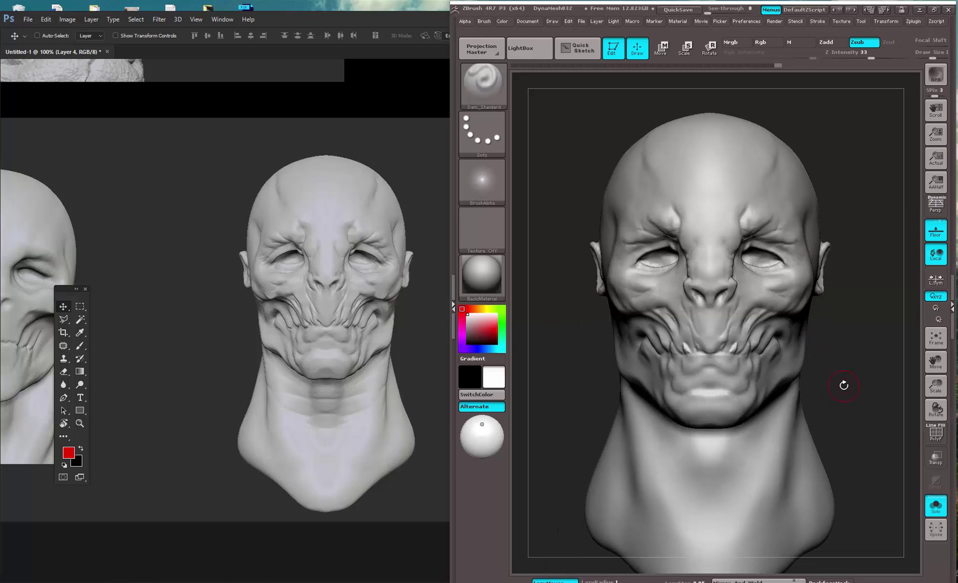
# - Adjust the side of the jaw with an enlarged Move brush and switch back to the Dam_Standard brush
pyautogui.press('b')
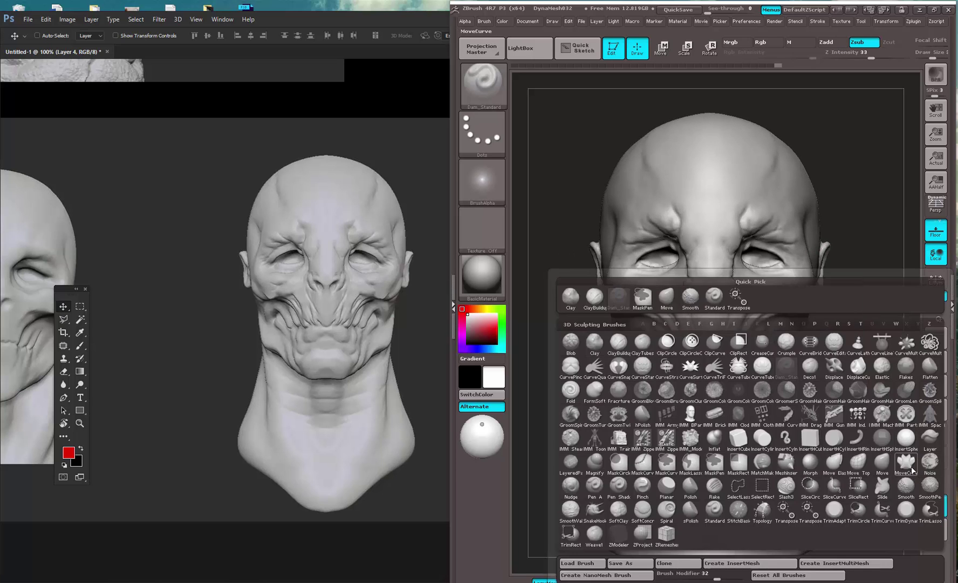
pyautogui.click(883, 464)
pyautogui.press('s')
pyautogui.moveTo(800, 378); pyautogui.dragTo(820, 373)
pyautogui.press('s')
pyautogui.moveTo(813, 368)
pyautogui.mouseDown()
pyautogui.moveTo(801, 367)
pyautogui.moveTo(834, 362)
pyautogui.mouseUp()
pyautogui.keyDown('alt'); pyautogui.moveTo(611, 362); pyautogui.dragTo(612, 302); pyautogui.keyUp('alt')
pyautogui.moveTo(612, 302)
pyautogui.keyDown('shift'); pyautogui.mouseDown()
pyautogui.moveTo(642, 331)
pyautogui.moveTo(609, 377)
pyautogui.mouseUp(); pyautogui.keyUp('shift')
pyautogui.press('b')
pyautogui.click(807, 368)
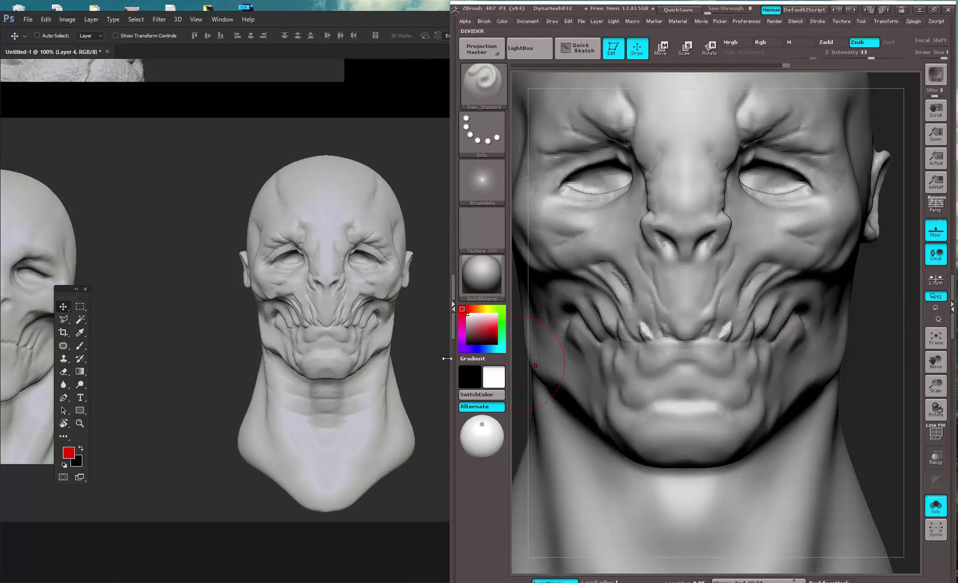
# - Rearrange the windows so the sculpting canvas fills most of the screen, with the front-view head reference visible beside it
pyautogui.click(424, 358)
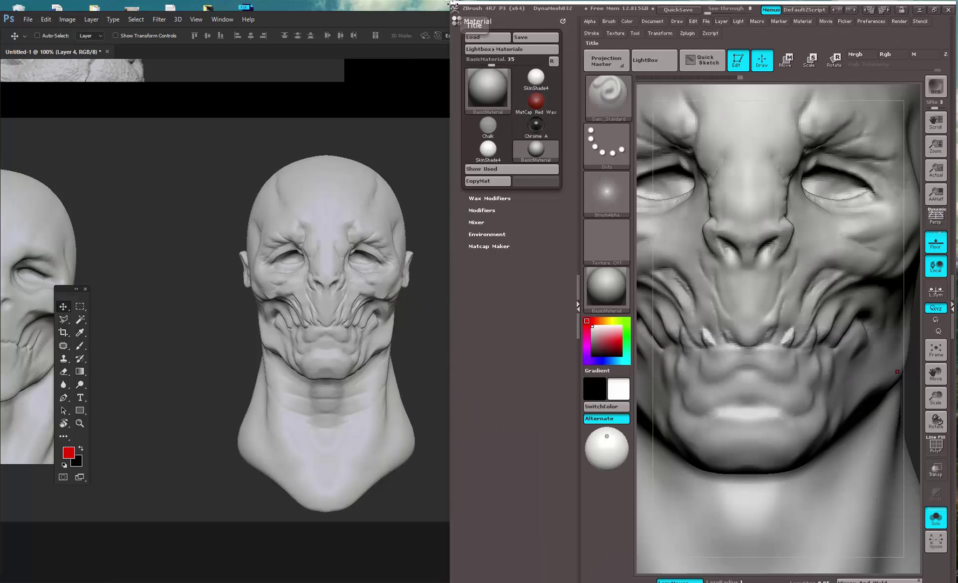
pyautogui.moveTo(454, 4); pyautogui.dragTo(201, 17)
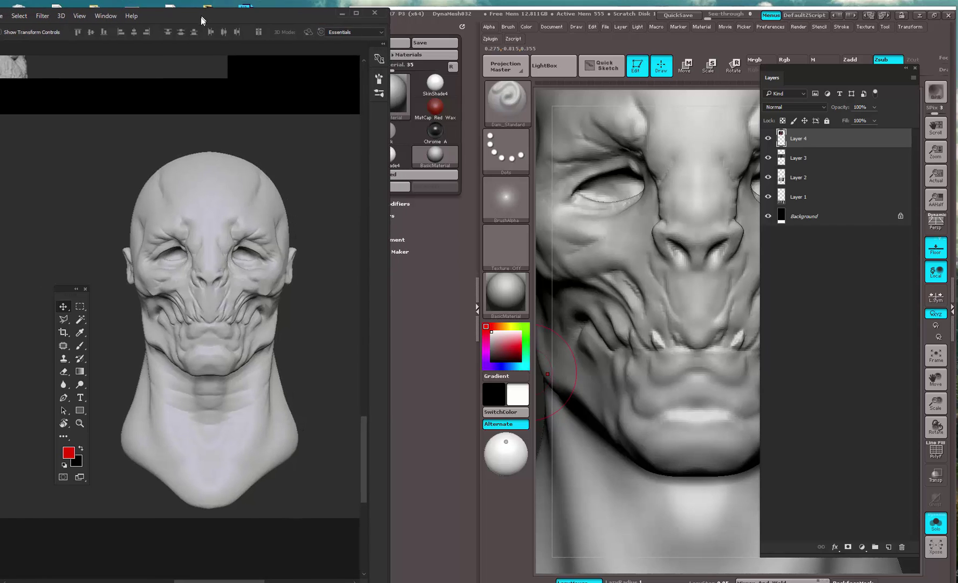
pyautogui.click(405, 14)
pyautogui.moveTo(352, 9); pyautogui.dragTo(274, 6)
pyautogui.click(399, 306)
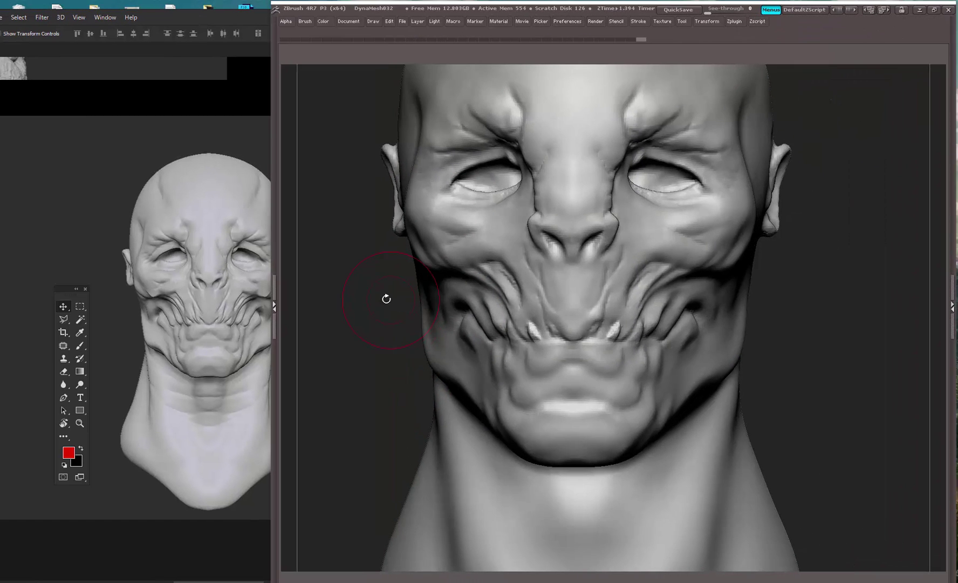
pyautogui.click(237, 266)
pyautogui.moveTo(204, 281); pyautogui.dragTo(228, 271)
pyautogui.click(664, 386)
pyautogui.moveTo(817, 319); pyautogui.dragTo(815, 293)
# - Reduce the brush size and carve the diagonal creases of the cheek folds that run toward the mouth
pyautogui.press('b')
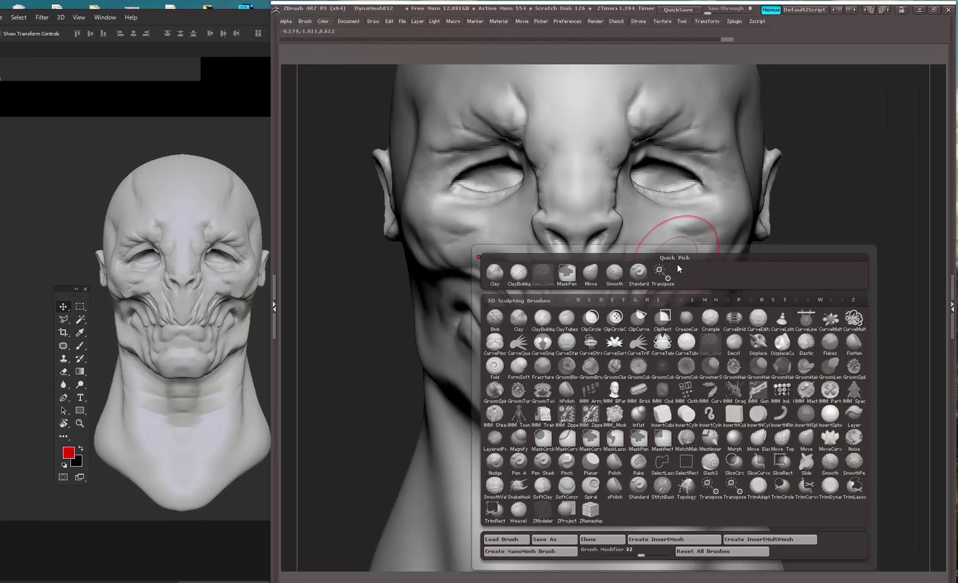
pyautogui.click(664, 343)
pyautogui.press('space')
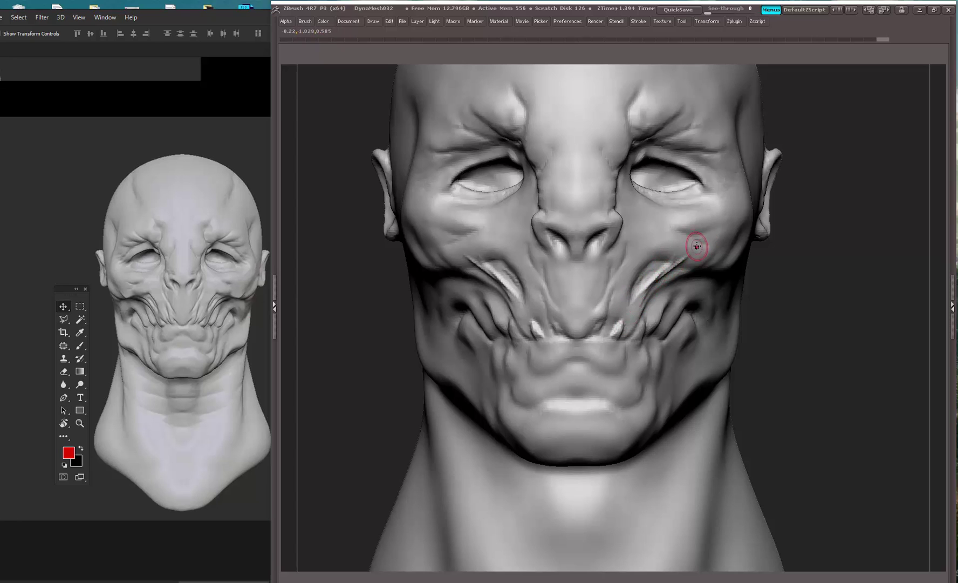
pyautogui.moveTo(807, 251)
pyautogui.keyDown('alt'); pyautogui.mouseDown()
pyautogui.moveTo(765, 165)
pyautogui.moveTo(785, 142)
pyautogui.moveTo(784, 268)
pyautogui.moveTo(753, 379)
pyautogui.mouseUp(); pyautogui.keyUp('alt')
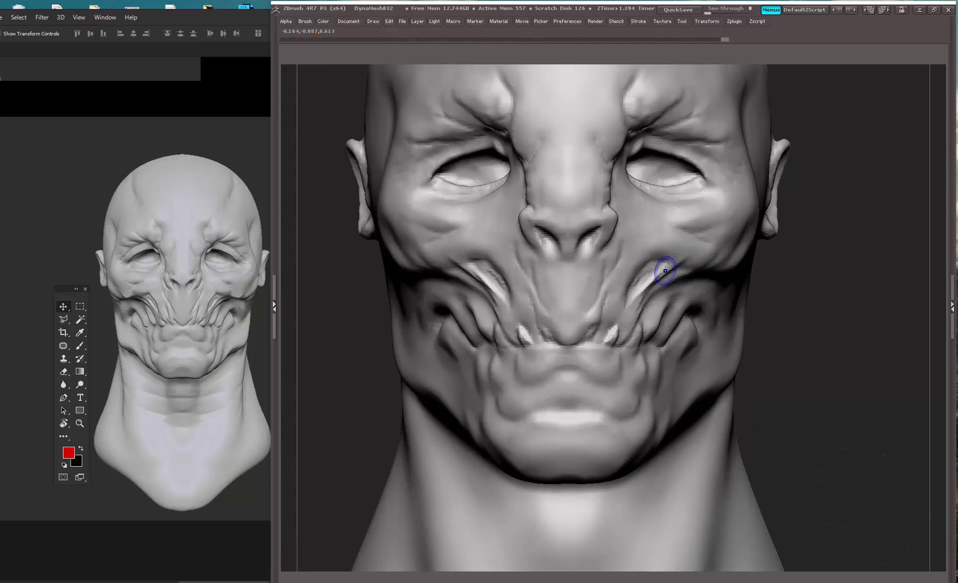
pyautogui.moveTo(798, 253); pyautogui.dragTo(692, 280)
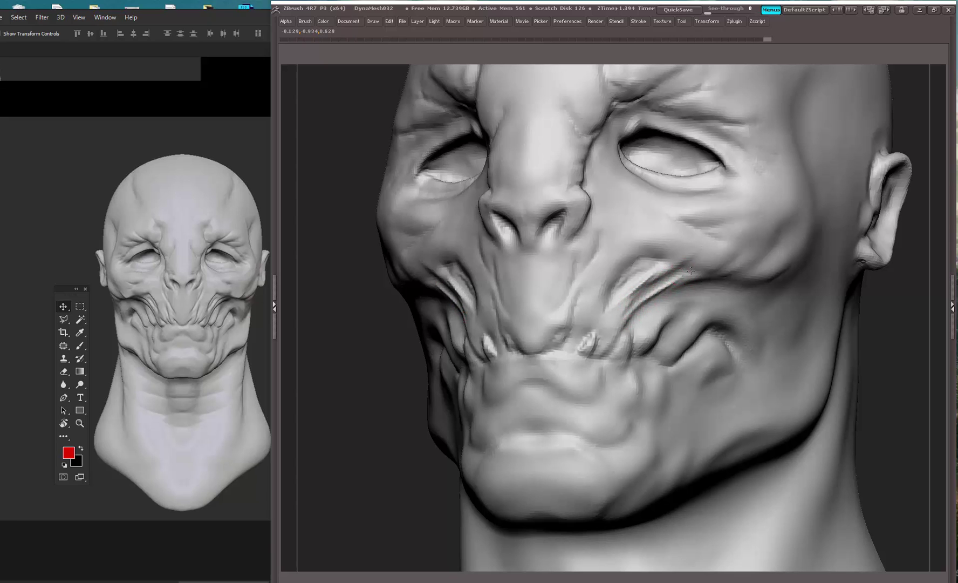
pyautogui.keyDown('alt'); pyautogui.moveTo(893, 342); pyautogui.dragTo(786, 324); pyautogui.keyUp('alt')
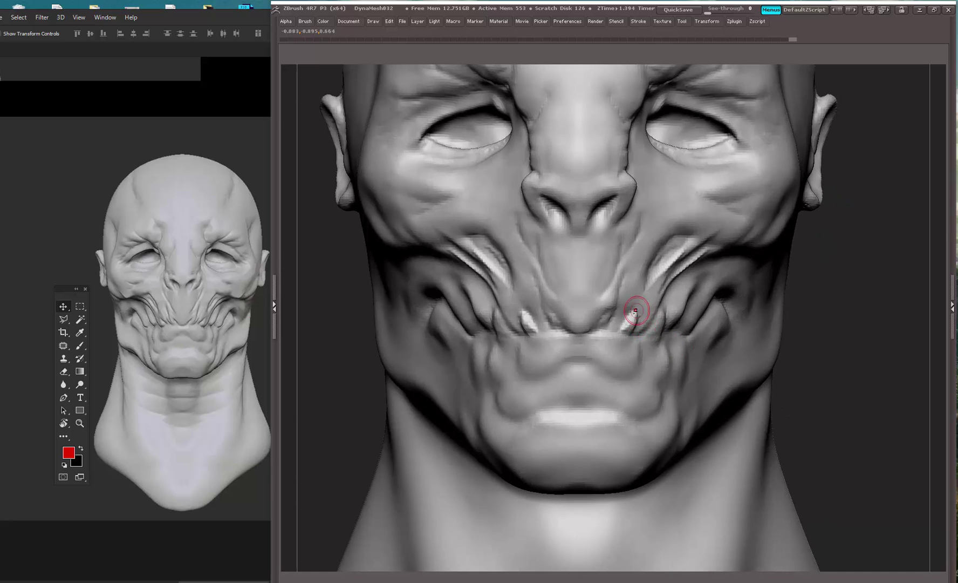
# - Carve the long creases running from the sides of the nostrils down toward the fangs
pyautogui.keyDown('alt'); pyautogui.moveTo(804, 255); pyautogui.dragTo(828, 311); pyautogui.keyUp('alt')
pyautogui.press('space')
pyautogui.moveTo(648, 297)
pyautogui.mouseDown()
pyautogui.moveTo(629, 348)
pyautogui.moveTo(641, 325)
pyautogui.mouseUp()
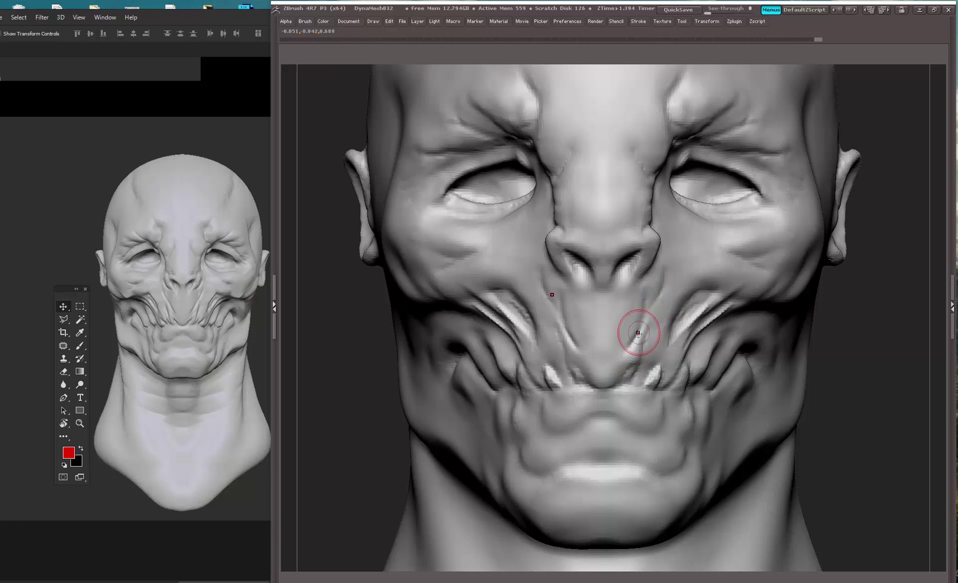
pyautogui.moveTo(669, 243); pyautogui.dragTo(665, 261)
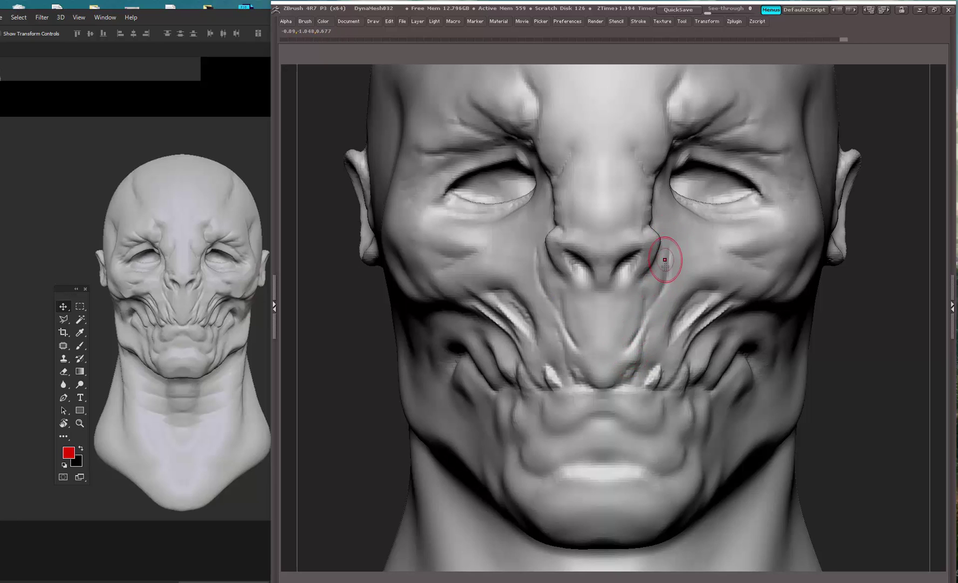
# - Carve short, thin wrinkles across the cheeks below the eyes
pyautogui.keyDown('ctrl'); pyautogui.moveTo(881, 248); pyautogui.dragTo(815, 167); pyautogui.keyUp('ctrl')
pyautogui.moveTo(815, 167)
pyautogui.mouseDown()
pyautogui.moveTo(835, 162)
pyautogui.moveTo(800, 222)
pyautogui.moveTo(842, 211)
pyautogui.mouseUp()
pyautogui.moveTo(525, 313)
pyautogui.keyDown('alt'); pyautogui.mouseDown()
pyautogui.moveTo(426, 339)
pyautogui.moveTo(421, 371)
pyautogui.moveTo(397, 277)
pyautogui.mouseUp(); pyautogui.keyUp('alt')
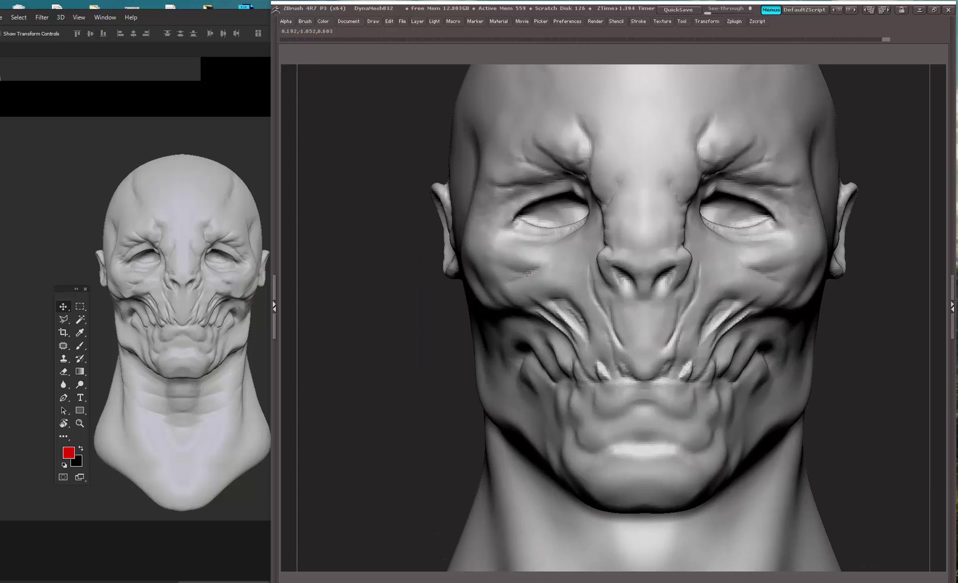
pyautogui.moveTo(528, 271); pyautogui.dragTo(505, 263)
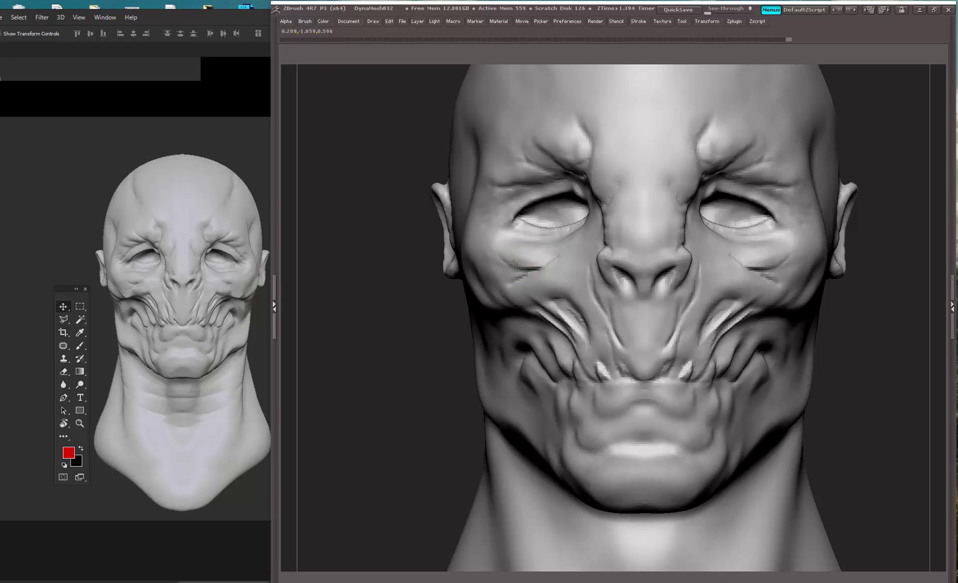
pyautogui.moveTo(513, 263); pyautogui.dragTo(542, 267)
# - Carve the inner folds of the ear from a side view of the head
pyautogui.moveTo(381, 232)
pyautogui.keyDown('alt'); pyautogui.mouseDown()
pyautogui.moveTo(357, 109)
pyautogui.moveTo(413, 137)
pyautogui.moveTo(422, 173)
pyautogui.moveTo(411, 239)
pyautogui.moveTo(437, 302)
pyautogui.moveTo(442, 389)
pyautogui.mouseUp(); pyautogui.keyUp('alt')
pyautogui.moveTo(346, 254); pyautogui.dragTo(431, 256)
pyautogui.keyDown('alt'); pyautogui.moveTo(656, 122); pyautogui.dragTo(801, 215); pyautogui.keyUp('alt')
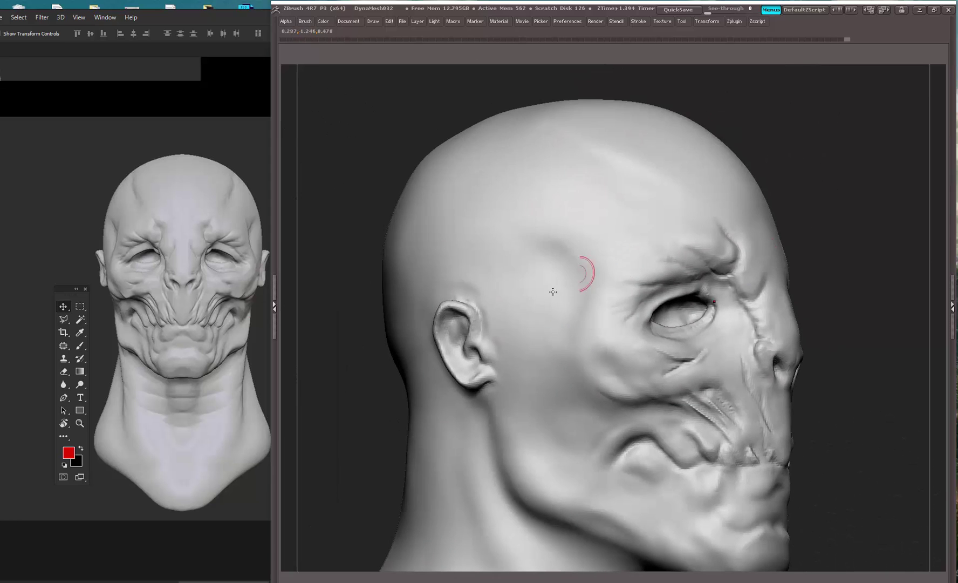
pyautogui.moveTo(368, 359); pyautogui.dragTo(400, 357)
pyautogui.moveTo(441, 342); pyautogui.dragTo(468, 325)
pyautogui.press('space')
pyautogui.click(464, 320)
# - Carve creases through the brow folds above the eyes, working from a low front view
pyautogui.moveTo(777, 296)
pyautogui.keyDown('alt'); pyautogui.mouseDown()
pyautogui.moveTo(701, 186)
pyautogui.moveTo(680, 212)
pyautogui.moveTo(637, 193)
pyautogui.moveTo(652, 182)
pyautogui.moveTo(676, 182)
pyautogui.moveTo(691, 271)
pyautogui.mouseUp(); pyautogui.keyUp('alt')
pyautogui.moveTo(383, 414)
pyautogui.keyDown('alt'); pyautogui.mouseDown()
pyautogui.moveTo(380, 377)
pyautogui.moveTo(413, 442)
pyautogui.moveTo(539, 262)
pyautogui.mouseUp(); pyautogui.keyUp('alt')
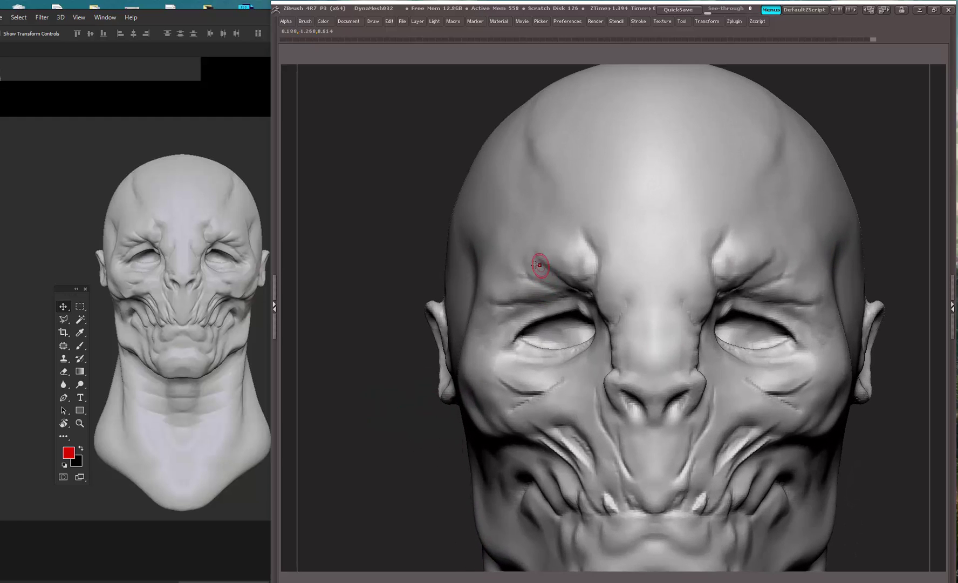
pyautogui.moveTo(402, 367); pyautogui.dragTo(411, 324)
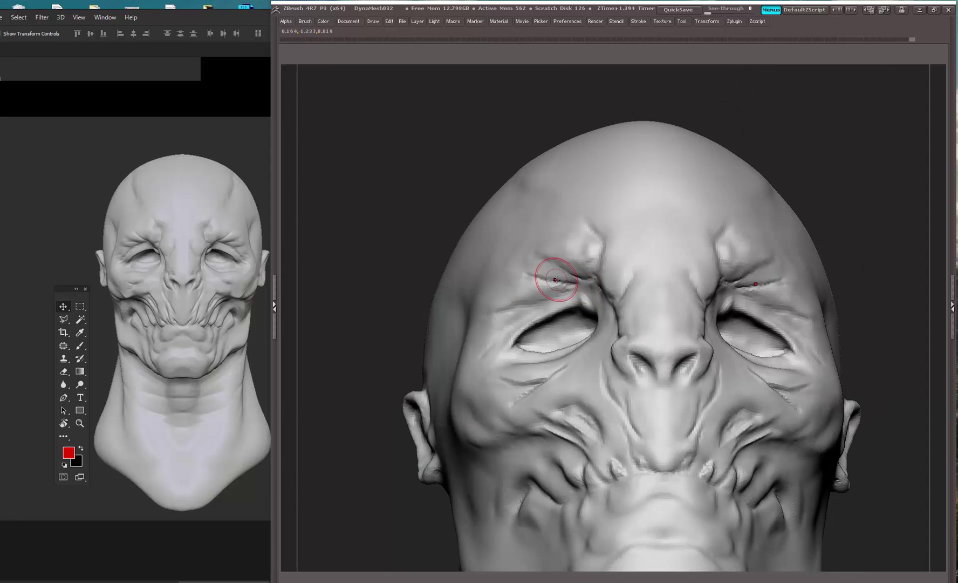
pyautogui.moveTo(566, 291); pyautogui.dragTo(497, 312)
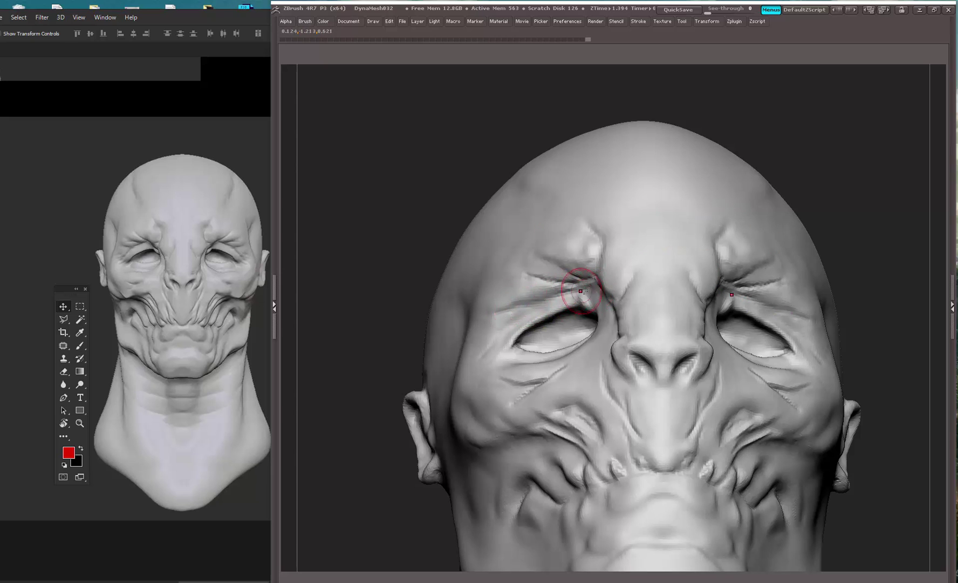
pyautogui.moveTo(527, 306); pyautogui.dragTo(500, 312)
# - Carve jagged creases around the inner brow bulges and undo the last stroke
pyautogui.keyDown('alt'); pyautogui.moveTo(351, 238); pyautogui.dragTo(357, 198); pyautogui.keyUp('alt')
pyautogui.keyDown('shift'); pyautogui.moveTo(358, 226); pyautogui.dragTo(378, 395); pyautogui.keyUp('shift')
pyautogui.moveTo(580, 281); pyautogui.dragTo(570, 267)
pyautogui.moveTo(711, 244); pyautogui.dragTo(683, 273)
pyautogui.hotkey('ctrl', 'z')
pyautogui.moveTo(343, 425)
pyautogui.keyDown('alt'); pyautogui.mouseDown()
pyautogui.moveTo(411, 261)
pyautogui.moveTo(436, 289)
pyautogui.moveTo(379, 292)
pyautogui.mouseUp(); pyautogui.keyUp('alt')
# - Show the full interface, apply a white SkinShade material to the head and darken its color to light grey
pyautogui.press('Tab')
pyautogui.click(309, 287)
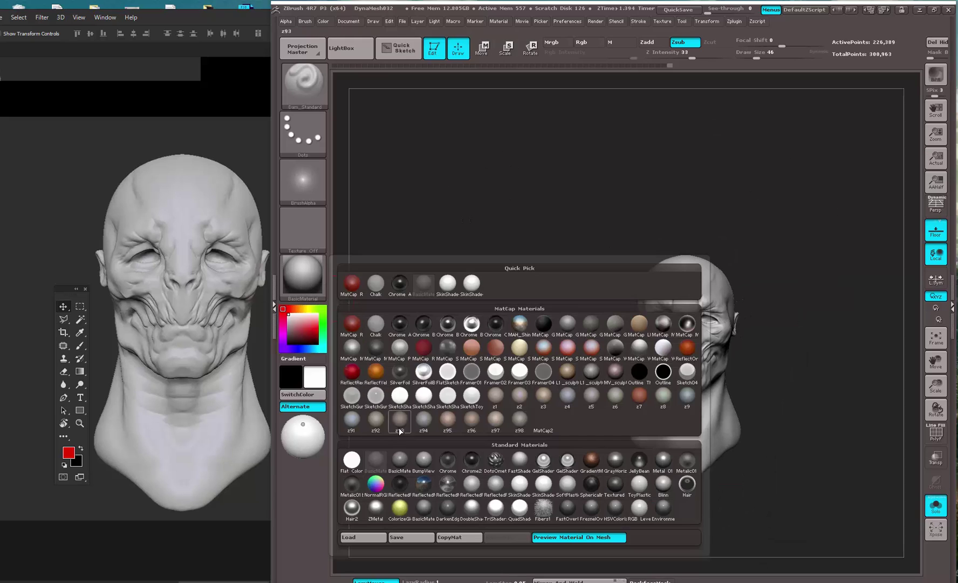
pyautogui.click(473, 286)
pyautogui.moveTo(502, 287)
pyautogui.keyDown('alt'); pyautogui.mouseDown()
pyautogui.moveTo(481, 374)
pyautogui.moveTo(473, 330)
pyautogui.mouseUp(); pyautogui.keyUp('alt')
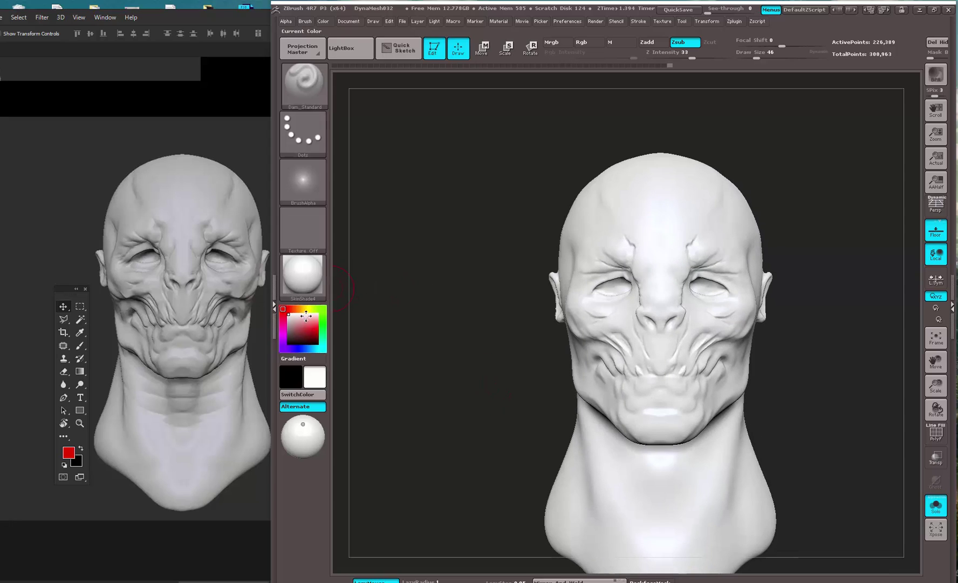
pyautogui.moveTo(292, 322); pyautogui.dragTo(282, 322)
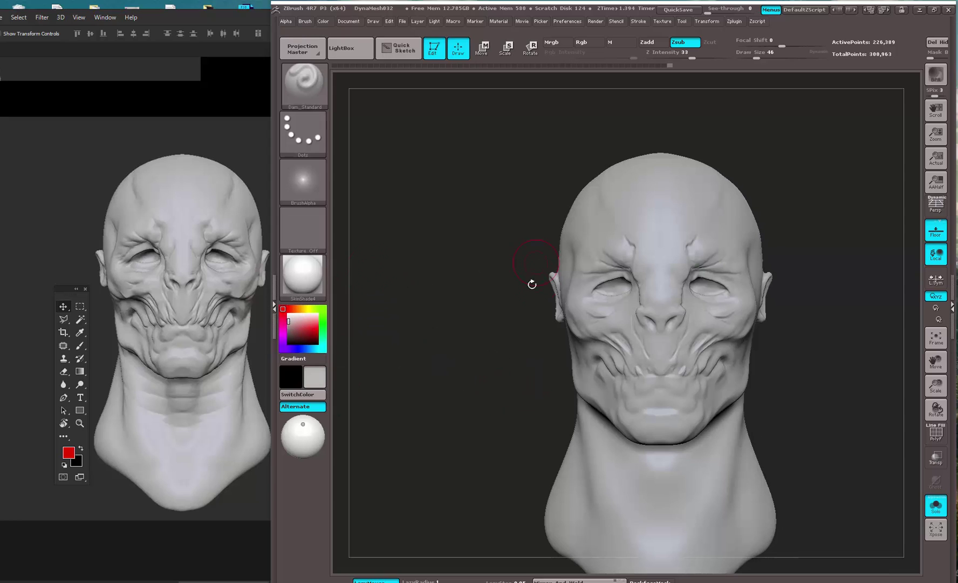
# - Set the draw size to 31 and carve fine creases below the lower eyelids
pyautogui.keyDown('alt'); pyautogui.moveTo(464, 316); pyautogui.dragTo(294, 275); pyautogui.keyUp('alt')
pyautogui.moveTo(651, 254)
pyautogui.keyDown('alt'); pyautogui.mouseDown()
pyautogui.moveTo(734, 304)
pyautogui.moveTo(723, 336)
pyautogui.mouseUp(); pyautogui.keyUp('alt')
pyautogui.press('space')
pyautogui.moveTo(644, 330); pyautogui.dragTo(640, 330)
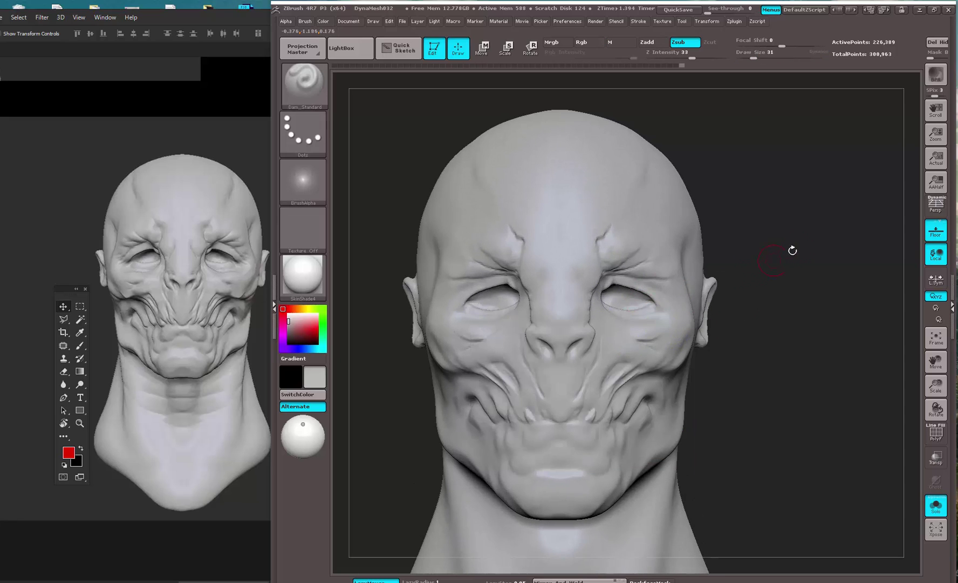
pyautogui.keyDown('alt'); pyautogui.moveTo(793, 250); pyautogui.dragTo(715, 288); pyautogui.keyUp('alt')
pyautogui.keyDown('alt'); pyautogui.moveTo(766, 232); pyautogui.dragTo(782, 254); pyautogui.keyUp('alt')
pyautogui.keyDown('alt'); pyautogui.moveTo(811, 196); pyautogui.dragTo(825, 212); pyautogui.keyUp('alt')
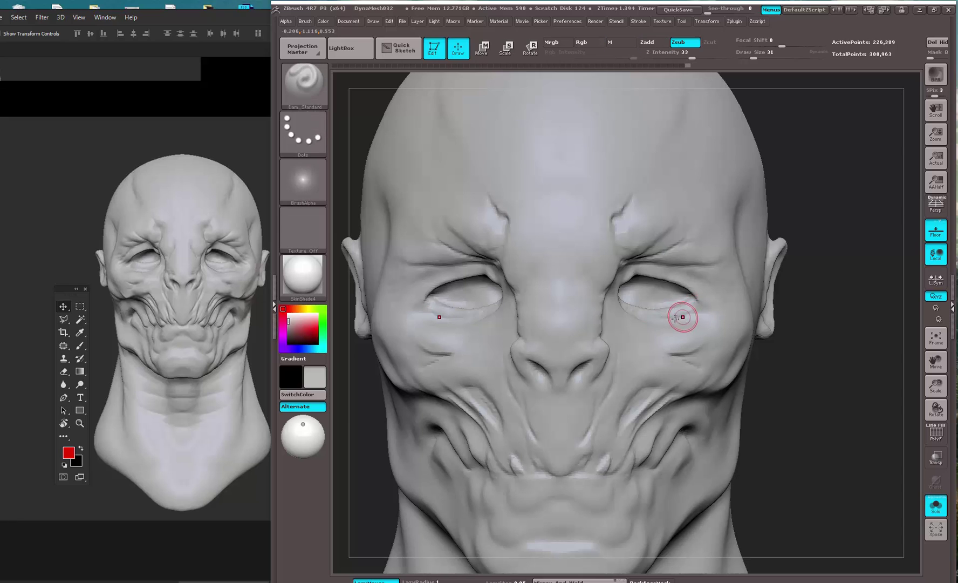
pyautogui.moveTo(667, 300); pyautogui.dragTo(663, 299, button='right')
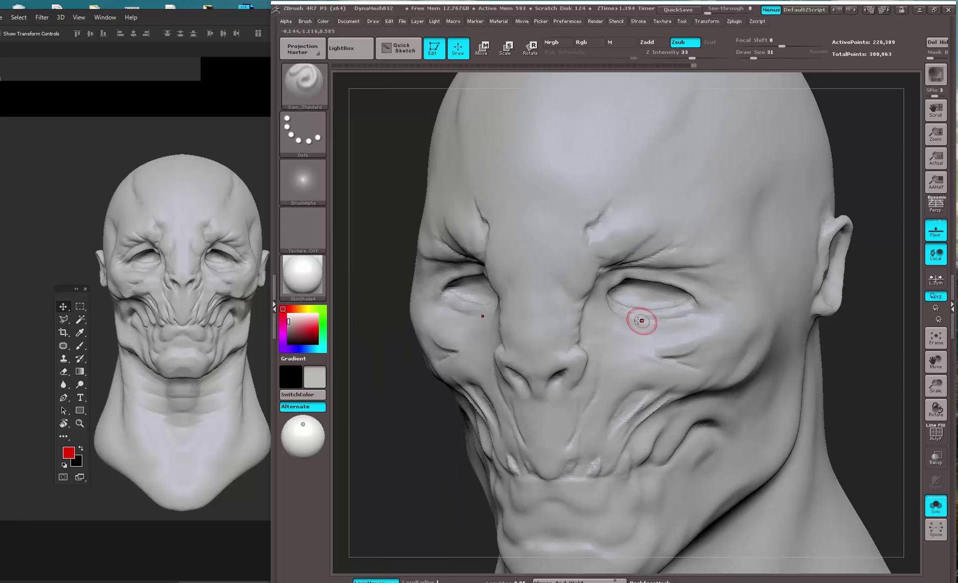
# - Switch the head's material back to BasicMaterial and return to a front view
pyautogui.click(303, 275)
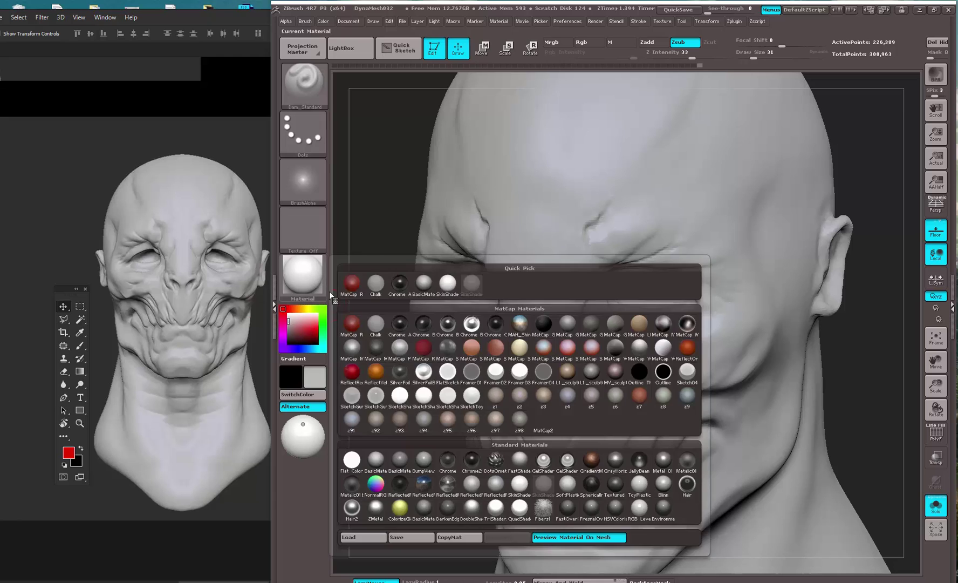
pyautogui.click(381, 468)
pyautogui.moveTo(405, 456); pyautogui.dragTo(451, 453)
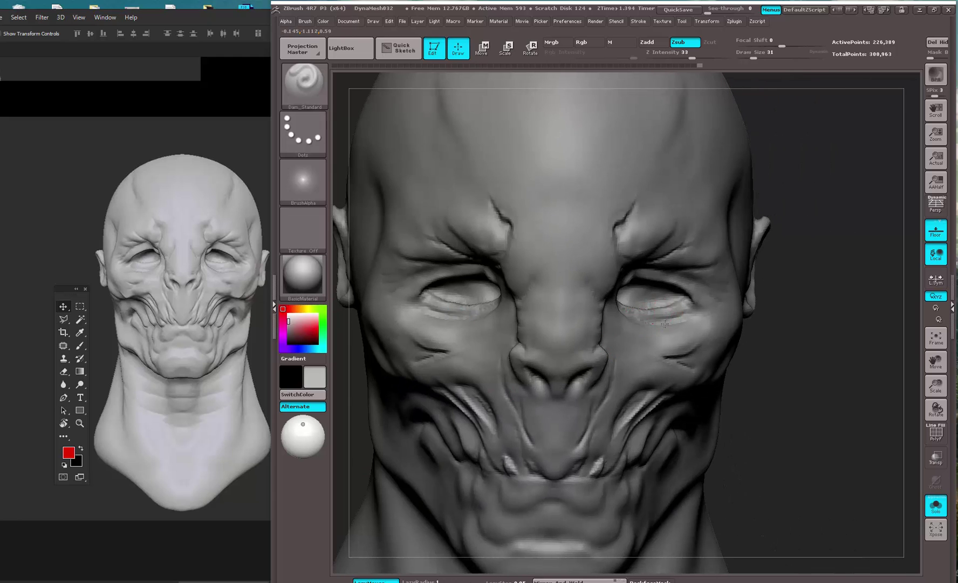
# - Build up the folds under the lower eyelids with the ClayBuildup brush
pyautogui.press('b')
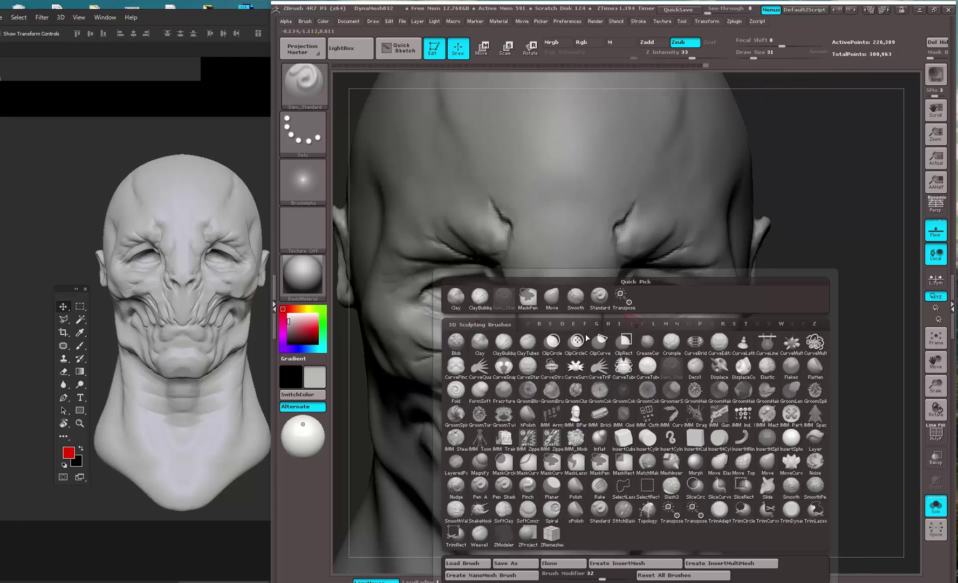
pyautogui.click(505, 344)
pyautogui.moveTo(356, 108)
pyautogui.mouseDown()
pyautogui.moveTo(621, 311)
pyautogui.moveTo(685, 317)
pyautogui.moveTo(669, 316)
pyautogui.mouseUp()
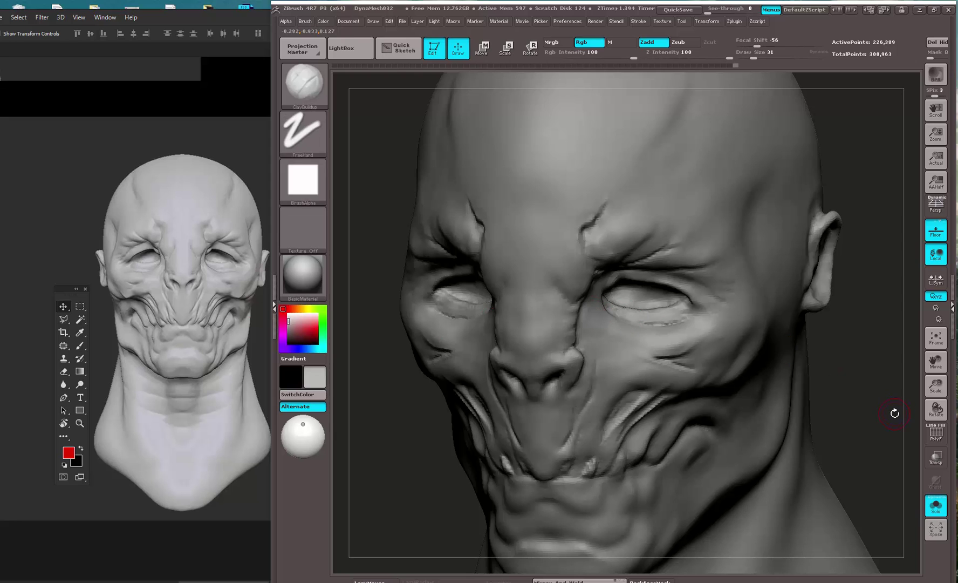
# - Switch to the Dam_Standard brush at draw size 46 and carve the nostril openings deeper
pyautogui.keyDown('alt'); pyautogui.moveTo(894, 410); pyautogui.dragTo(867, 501); pyautogui.keyUp('alt')
pyautogui.moveTo(837, 376)
pyautogui.keyDown('alt'); pyautogui.mouseDown()
pyautogui.moveTo(878, 332)
pyautogui.moveTo(858, 371)
pyautogui.mouseUp(); pyautogui.keyUp('alt')
pyautogui.press('b')
pyautogui.press('d')
pyautogui.press('s')
pyautogui.press('space')
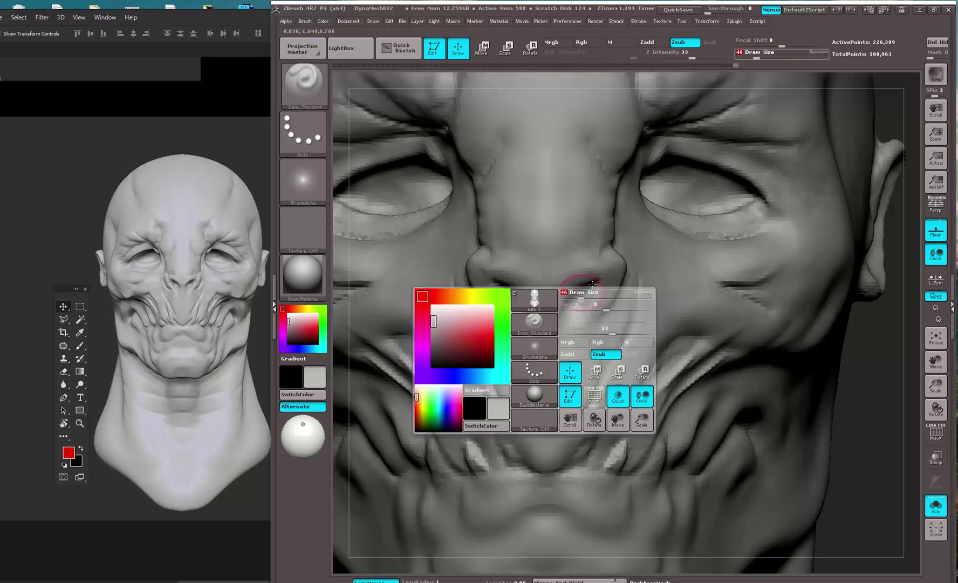
pyautogui.moveTo(579, 294); pyautogui.dragTo(582, 293)
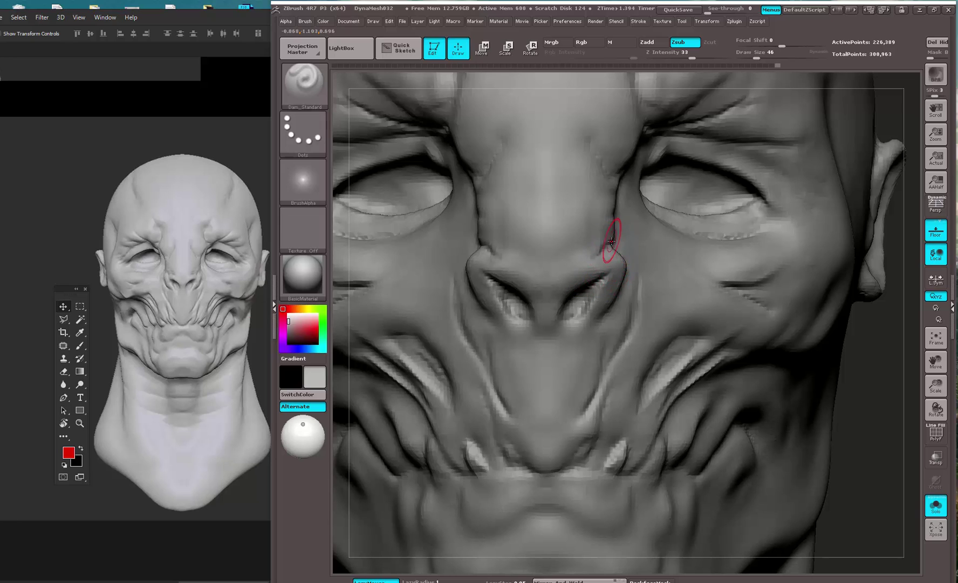
# - Carve the crease along the side of the nose bridge up to the inner end of the brow
pyautogui.moveTo(893, 417); pyautogui.dragTo(777, 414)
pyautogui.moveTo(598, 212)
pyautogui.mouseDown()
pyautogui.moveTo(607, 235)
pyautogui.moveTo(596, 248)
pyautogui.mouseUp()
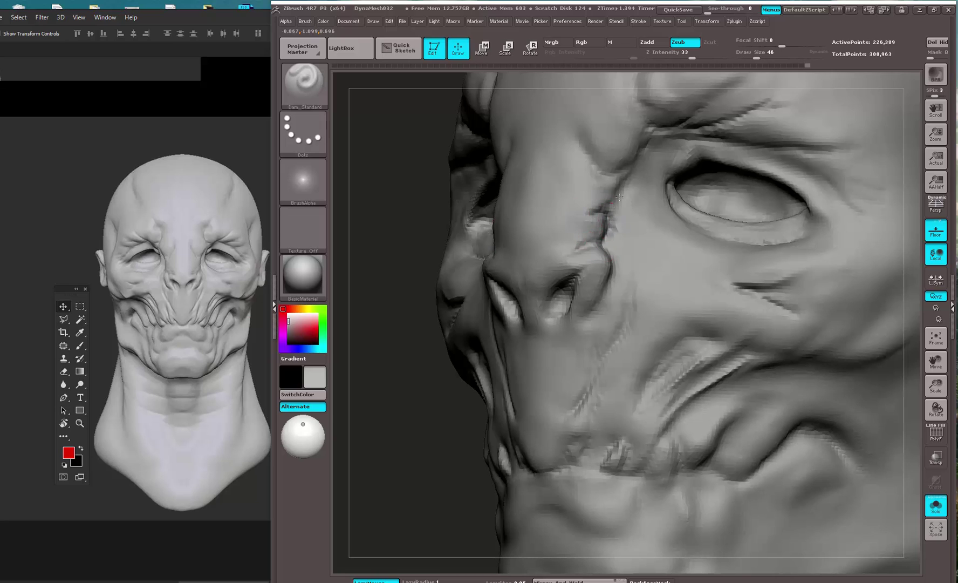
pyautogui.moveTo(620, 197)
pyautogui.mouseDown()
pyautogui.moveTo(611, 190)
pyautogui.moveTo(640, 140)
pyautogui.mouseUp()
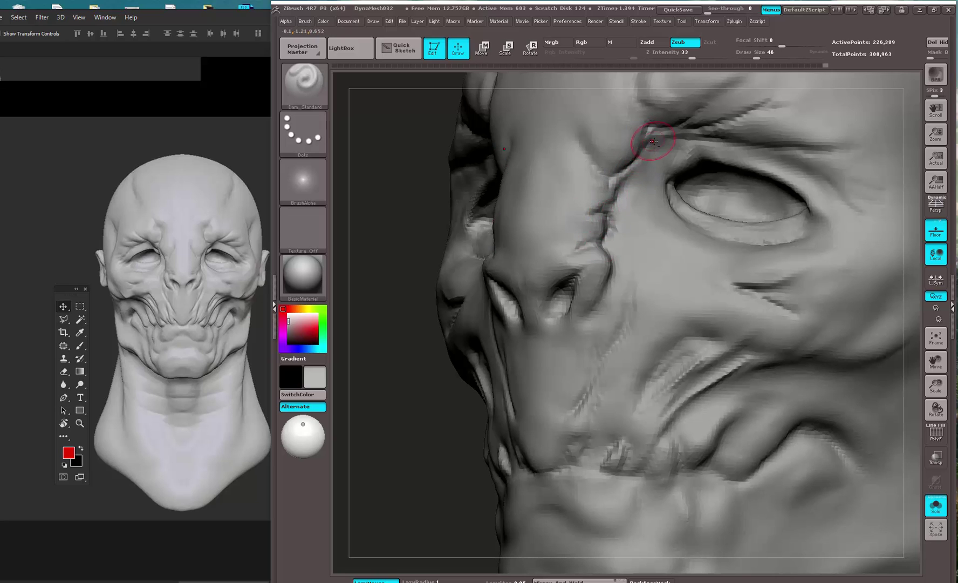
pyautogui.moveTo(616, 183); pyautogui.dragTo(645, 152)
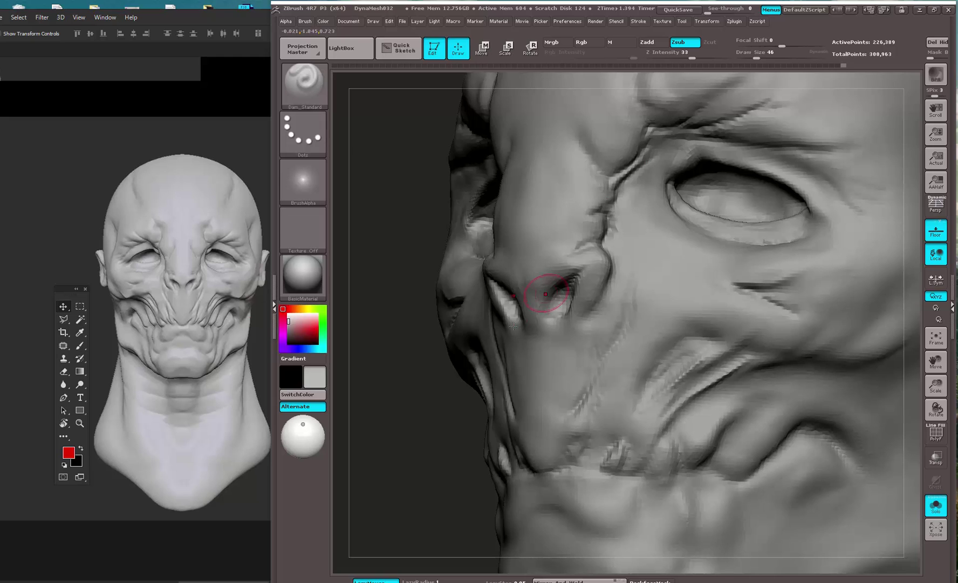
# - Deepen the creases around the cheek fold at the corner of the mouth from three-quarter views
pyautogui.moveTo(396, 426)
pyautogui.keyDown('alt'); pyautogui.mouseDown()
pyautogui.moveTo(433, 288)
pyautogui.moveTo(436, 340)
pyautogui.mouseUp(); pyautogui.keyUp('alt')
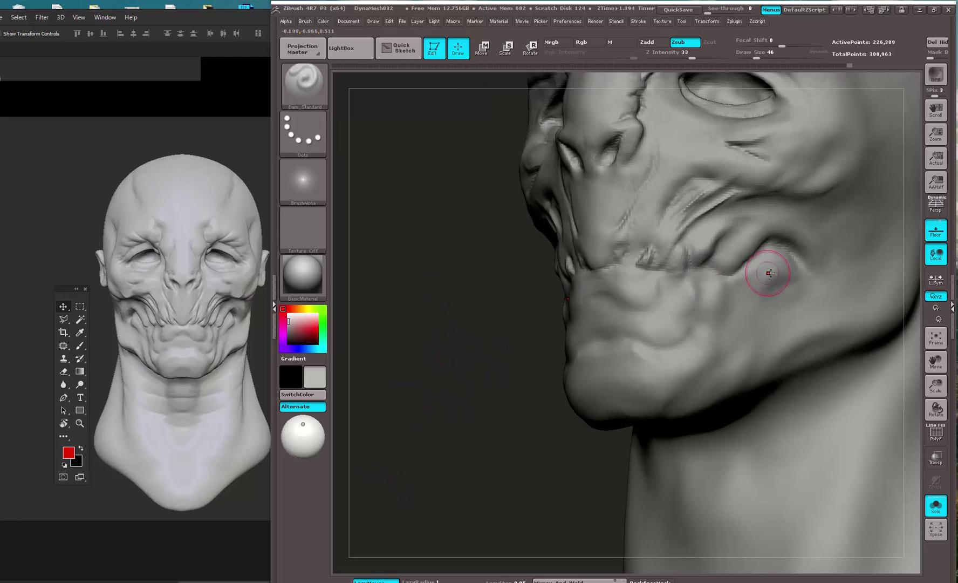
pyautogui.moveTo(820, 266)
pyautogui.mouseDown()
pyautogui.moveTo(771, 251)
pyautogui.moveTo(735, 276)
pyautogui.mouseUp()
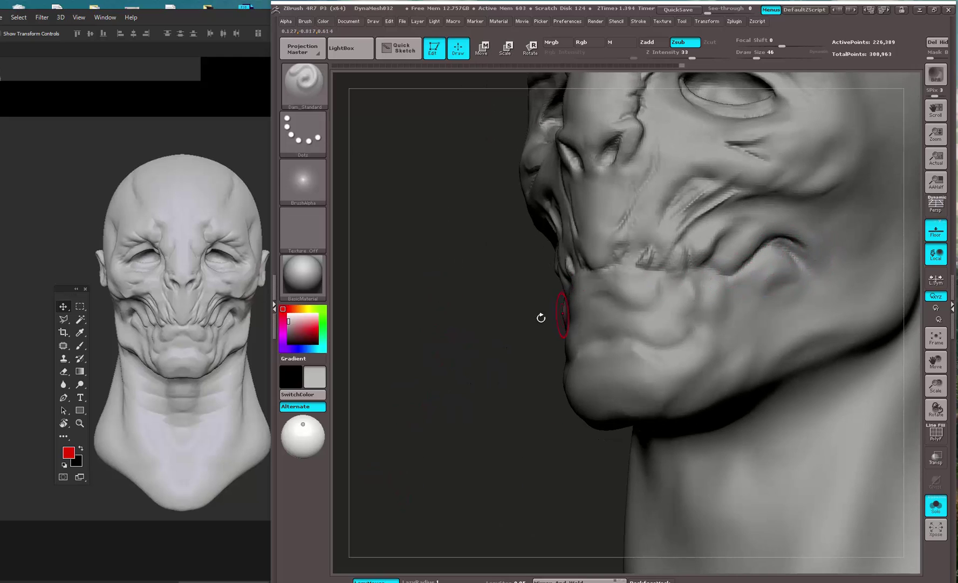
pyautogui.moveTo(502, 313)
pyautogui.mouseDown()
pyautogui.moveTo(561, 311)
pyautogui.moveTo(594, 276)
pyautogui.moveTo(607, 293)
pyautogui.moveTo(621, 253)
pyautogui.mouseUp()
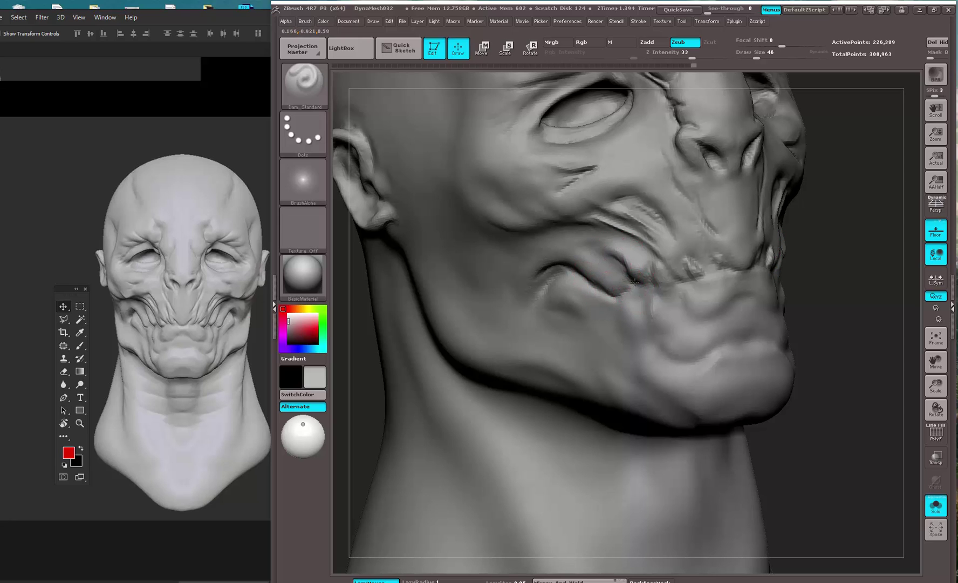
# - Carve the gaps between the fangs and along the lower edge of the upper lip
pyautogui.moveTo(847, 246)
pyautogui.mouseDown()
pyautogui.moveTo(856, 242)
pyautogui.moveTo(766, 261)
pyautogui.mouseUp()
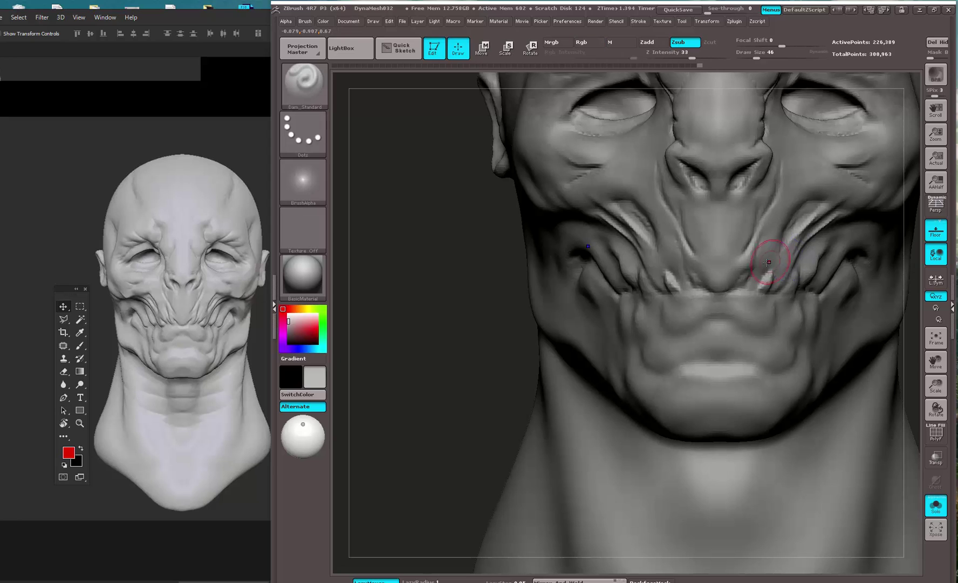
pyautogui.moveTo(483, 370)
pyautogui.mouseDown()
pyautogui.moveTo(678, 271)
pyautogui.moveTo(655, 267)
pyautogui.moveTo(676, 284)
pyautogui.moveTo(668, 292)
pyautogui.moveTo(709, 287)
pyautogui.mouseUp()
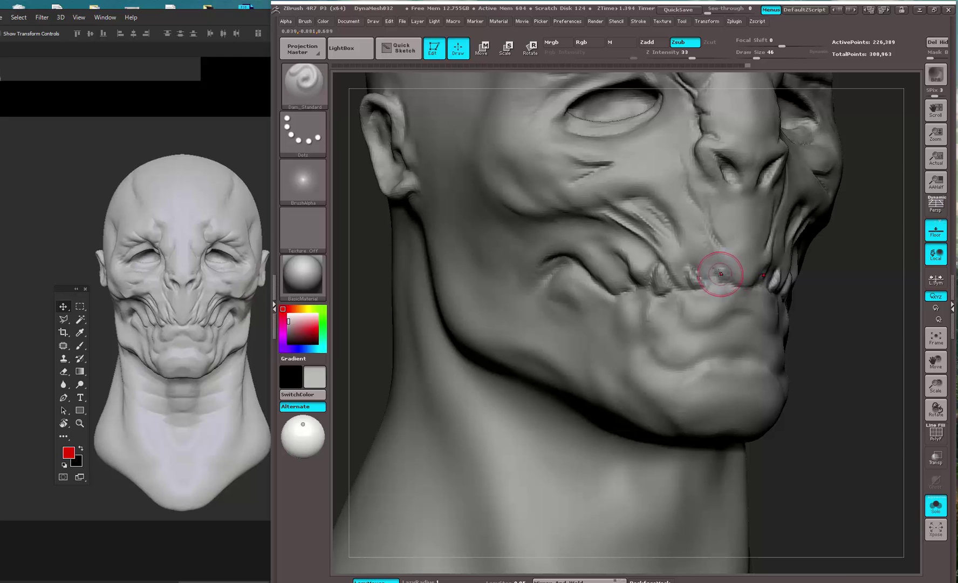
pyautogui.moveTo(840, 265); pyautogui.dragTo(763, 274)
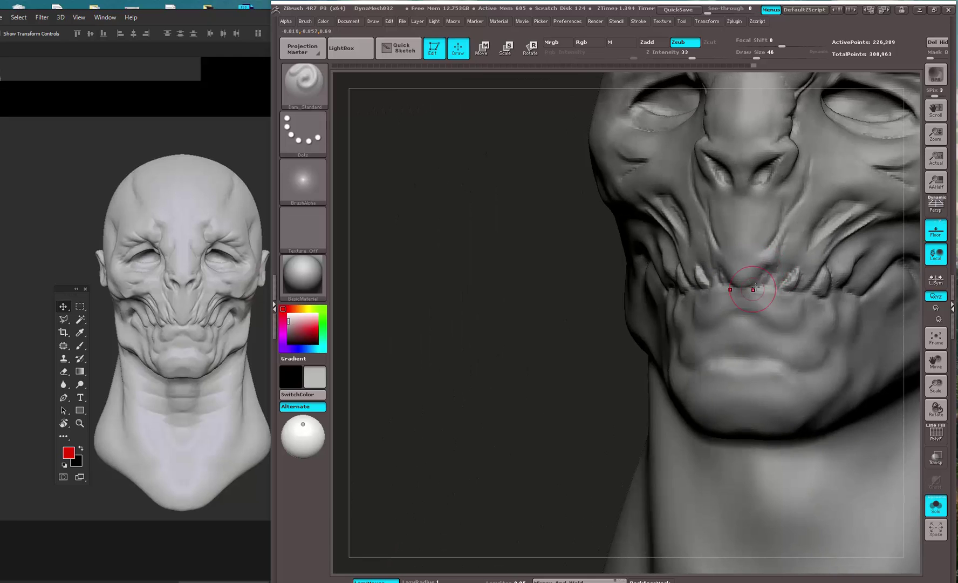
# - Scrub back through the undo history to compare the current head with its earlier versions
pyautogui.keyDown('alt'); pyautogui.moveTo(554, 370); pyautogui.dragTo(532, 332); pyautogui.keyUp('alt')
pyautogui.moveTo(759, 64)
pyautogui.mouseDown()
pyautogui.moveTo(352, 63)
pyautogui.moveTo(435, 49)
pyautogui.moveTo(725, 53)
pyautogui.moveTo(483, 48)
pyautogui.moveTo(665, 61)
pyautogui.moveTo(417, 87)
pyautogui.mouseUp()
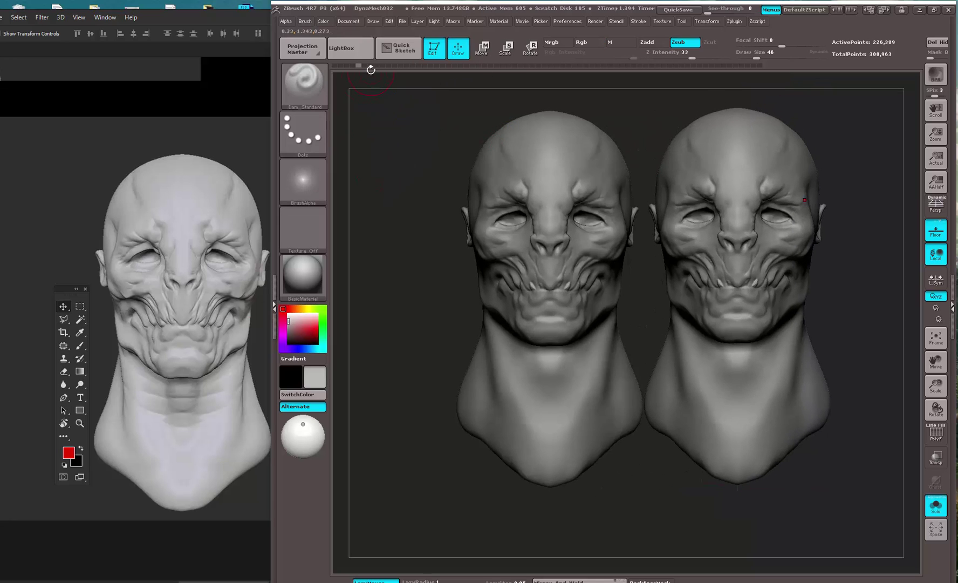
# - Return the head to its latest undo-history state and clear the duplicate copy from the canvas
pyautogui.moveTo(404, 67); pyautogui.dragTo(882, 113)
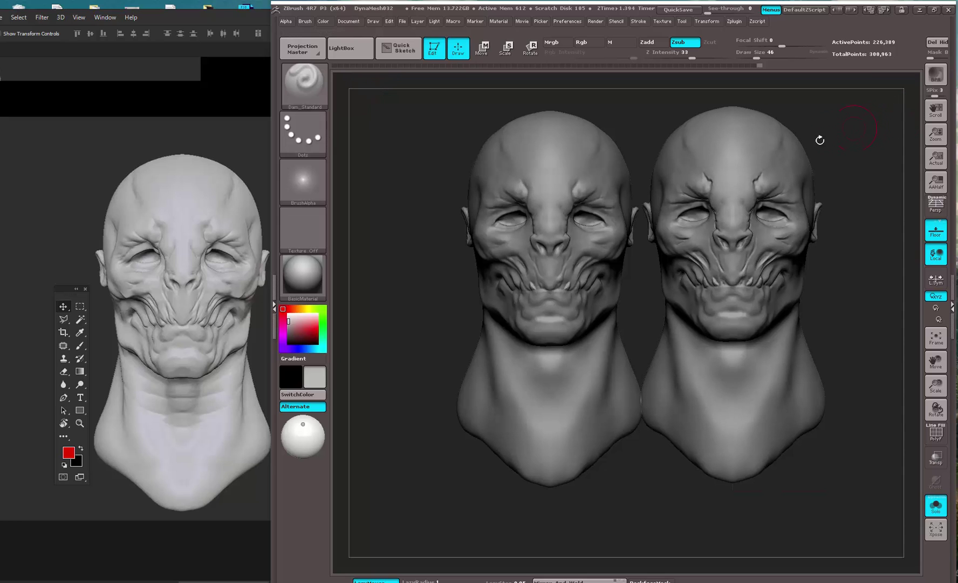
pyautogui.hotkey('ctrl', 'n')
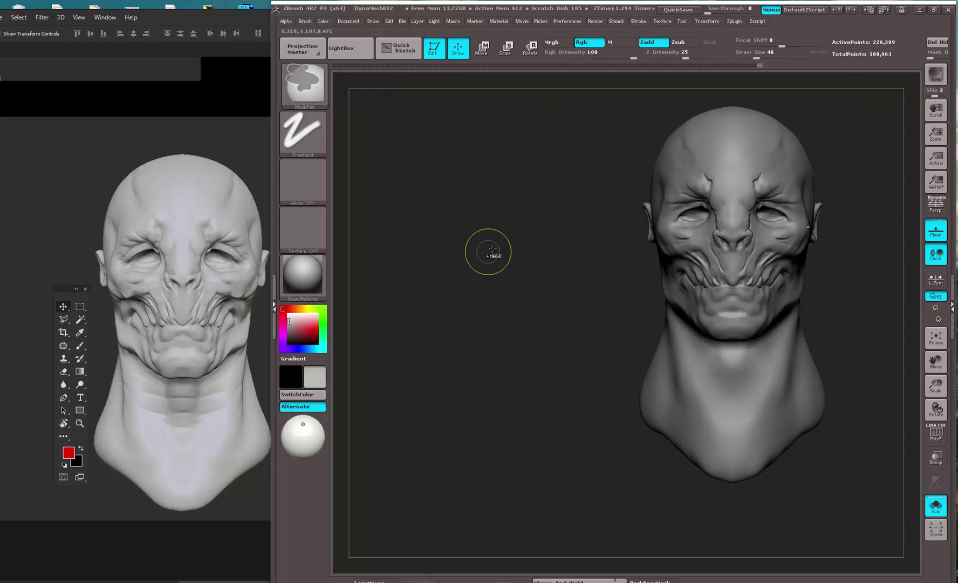
# - Build up the lower lip with the Clay brush in Zadd at Z Intensity 17 and Draw Size 62, with Rgb off
pyautogui.moveTo(491, 244)
pyautogui.keyDown('alt'); pyautogui.mouseDown()
pyautogui.moveTo(524, 278)
pyautogui.moveTo(417, 391)
pyautogui.moveTo(438, 361)
pyautogui.moveTo(447, 381)
pyautogui.mouseUp(); pyautogui.keyUp('alt')
pyautogui.press('b')
pyautogui.click(383, 341)
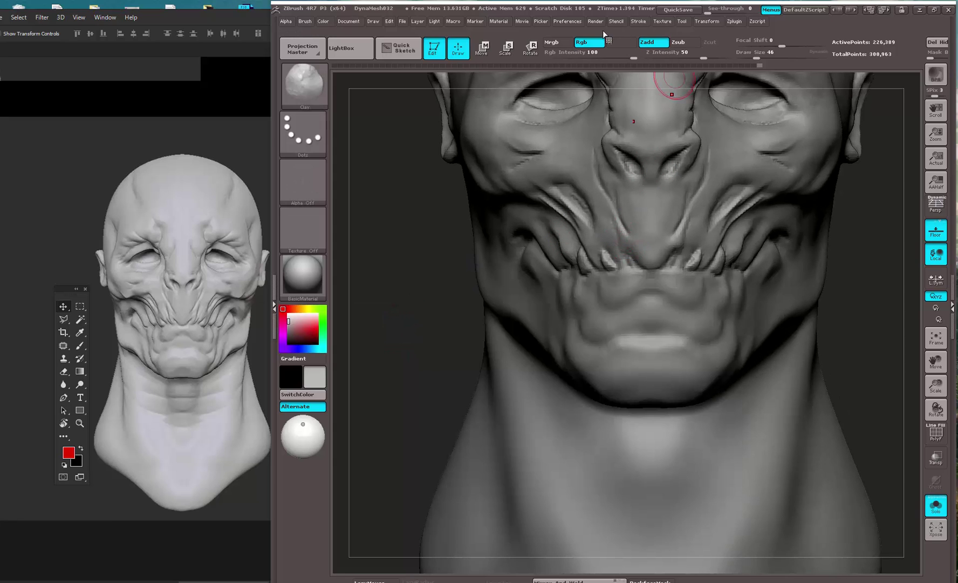
pyautogui.press('space')
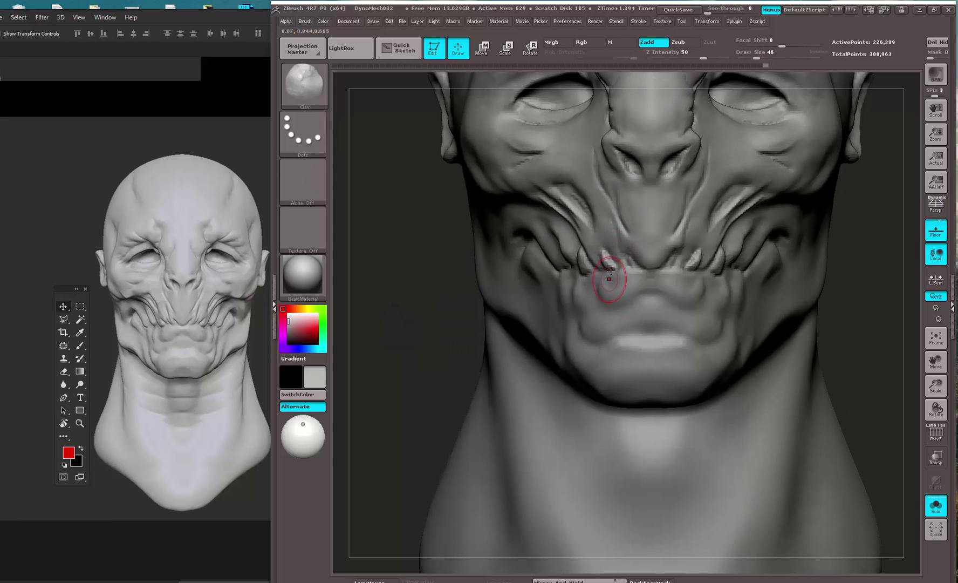
pyautogui.moveTo(695, 53); pyautogui.dragTo(678, 54)
pyautogui.press('space')
pyautogui.moveTo(611, 292); pyautogui.dragTo(605, 283)
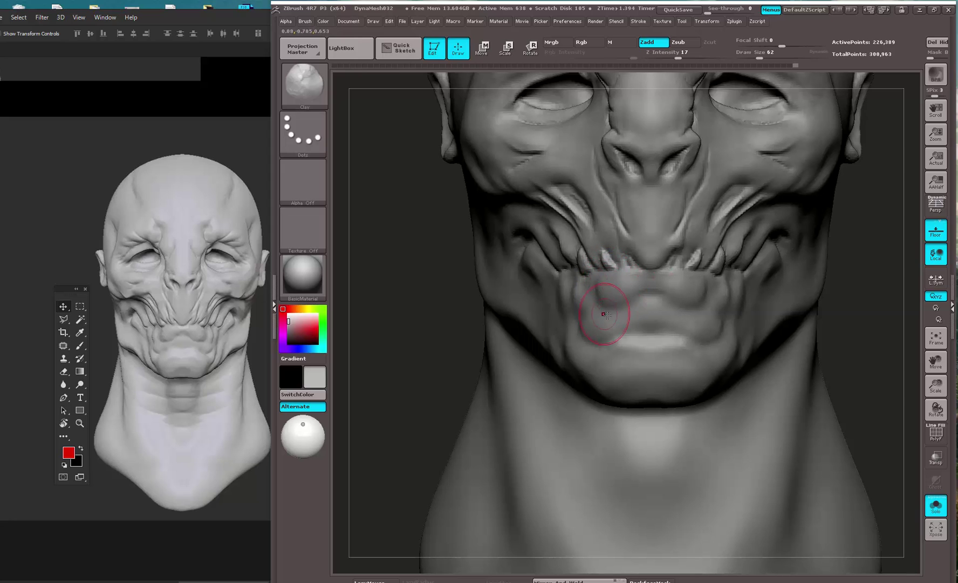
pyautogui.moveTo(604, 314); pyautogui.dragTo(618, 325)
# - Tighten the underside of the chin and the ridge below the lower lip with the Pinch brush
pyautogui.keyDown('alt'); pyautogui.moveTo(394, 388); pyautogui.dragTo(398, 330); pyautogui.keyUp('alt')
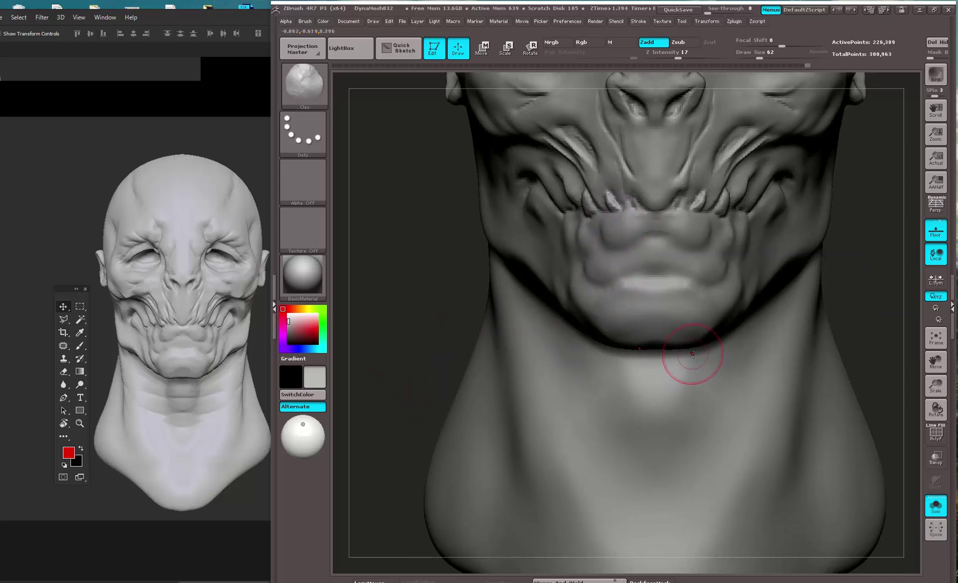
pyautogui.press('b')
pyautogui.press('p')
pyautogui.press('i')
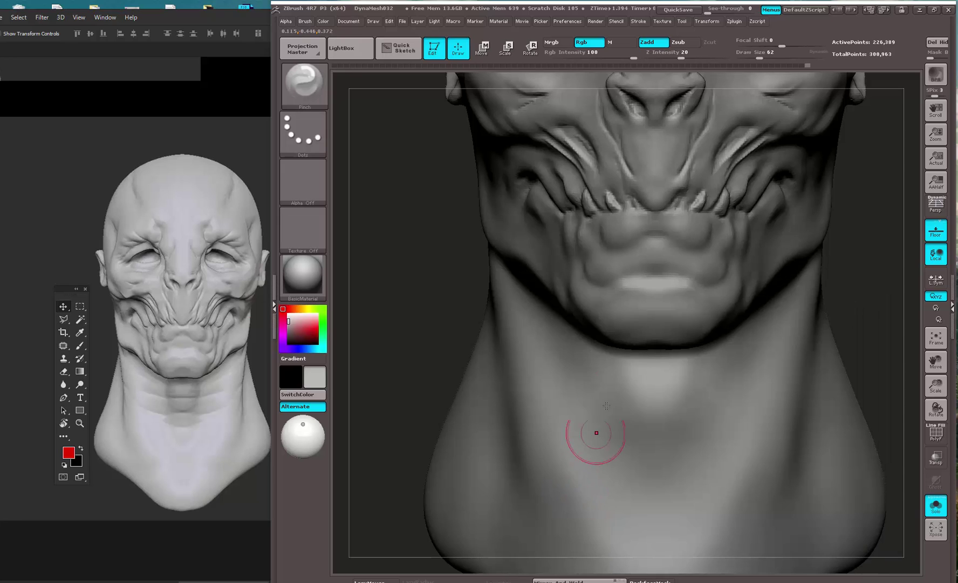
pyautogui.press('b')
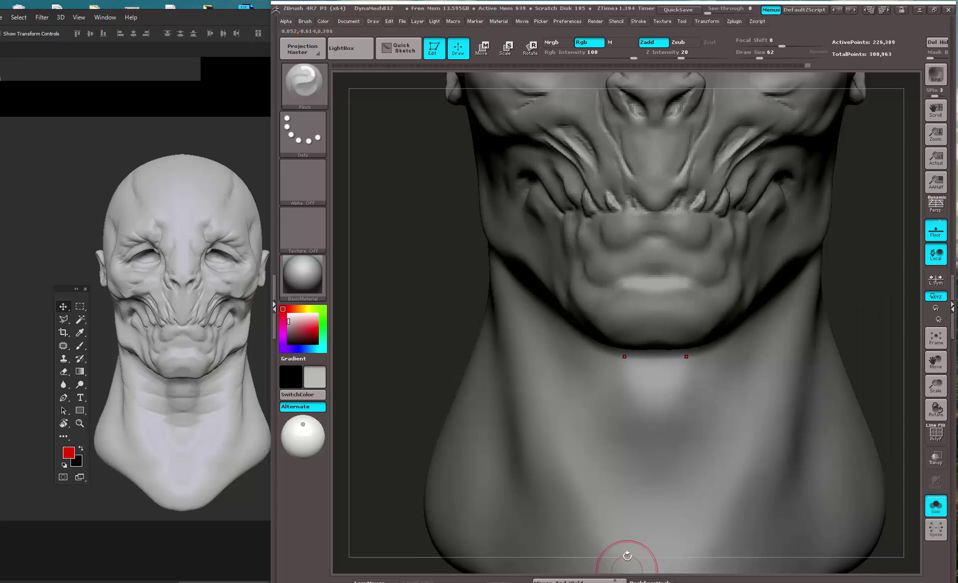
pyautogui.moveTo(417, 306); pyautogui.dragTo(431, 291)
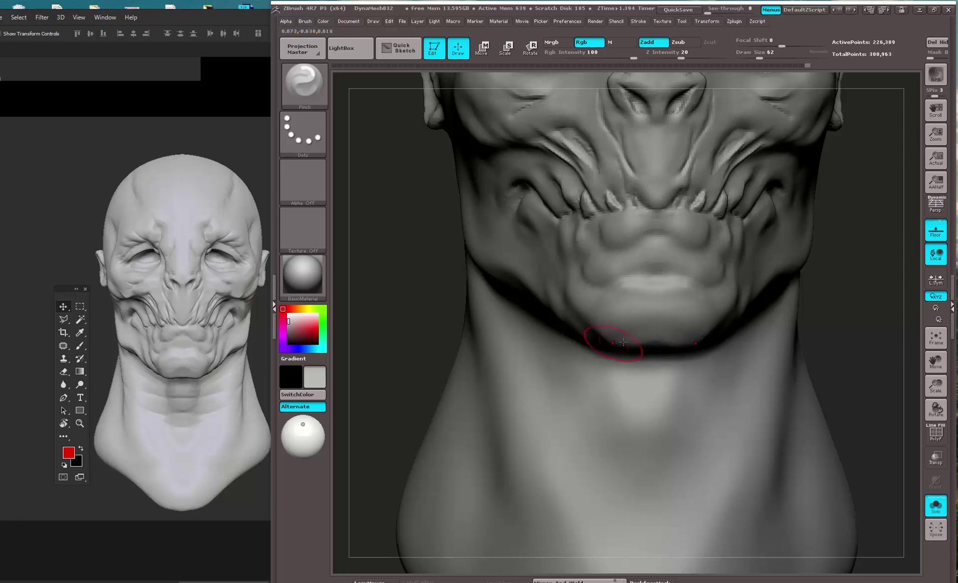
pyautogui.moveTo(605, 333); pyautogui.dragTo(607, 336)
pyautogui.moveTo(618, 288)
pyautogui.mouseDown()
pyautogui.moveTo(607, 300)
pyautogui.moveTo(646, 293)
pyautogui.mouseUp()
pyautogui.moveTo(417, 326); pyautogui.dragTo(540, 302)
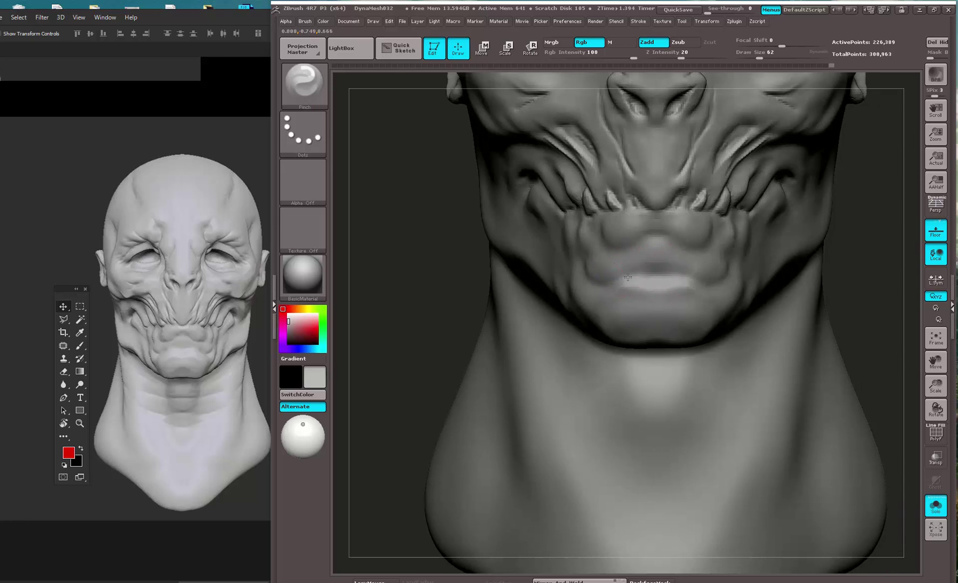
pyautogui.moveTo(623, 280); pyautogui.dragTo(636, 279)
# - Smooth the fold beside the lower lip with a smaller brush and check the jaw from a three-quarter view
pyautogui.press('[')
pyautogui.press('shift')
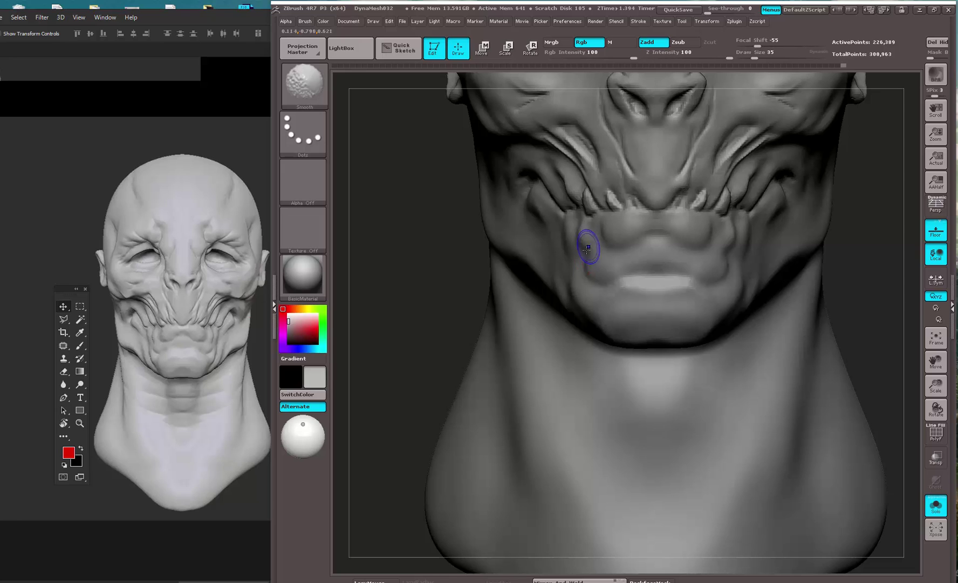
pyautogui.keyDown('shift'); pyautogui.moveTo(593, 247); pyautogui.dragTo(584, 268); pyautogui.keyUp('shift')
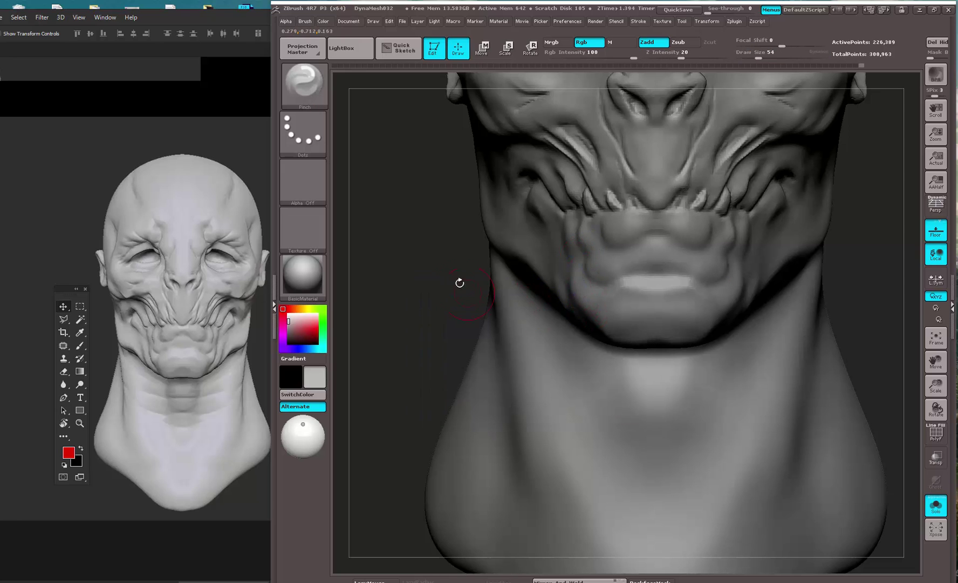
pyautogui.moveTo(460, 279)
pyautogui.mouseDown()
pyautogui.moveTo(439, 336)
pyautogui.moveTo(435, 189)
pyautogui.mouseUp()
pyautogui.moveTo(734, 274); pyautogui.dragTo(661, 299)
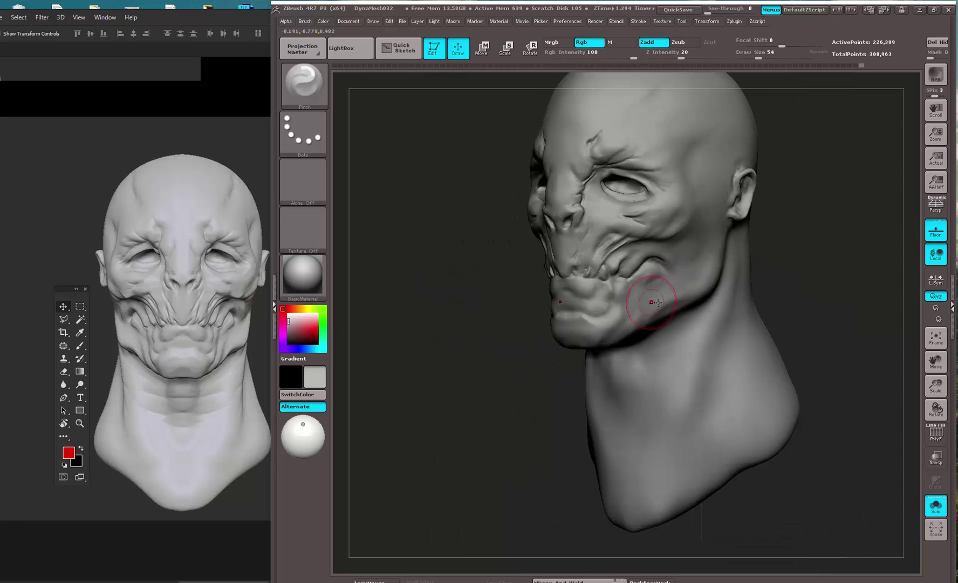
pyautogui.moveTo(787, 246)
pyautogui.mouseDown()
pyautogui.moveTo(796, 251)
pyautogui.moveTo(769, 224)
pyautogui.mouseUp()
# - Refine the creases at the mouth corner with the Dam_Standard brush and reduce its Draw Size to 18
pyautogui.press('b')
pyautogui.click(787, 352)
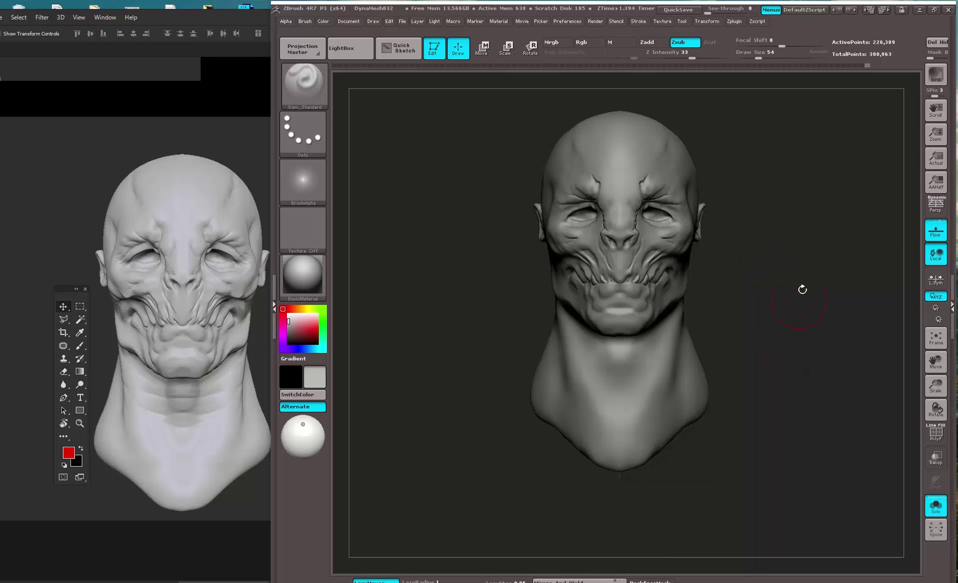
pyautogui.keyDown('alt'); pyautogui.moveTo(803, 289); pyautogui.dragTo(826, 340); pyautogui.keyUp('alt')
pyautogui.moveTo(842, 337); pyautogui.dragTo(798, 329)
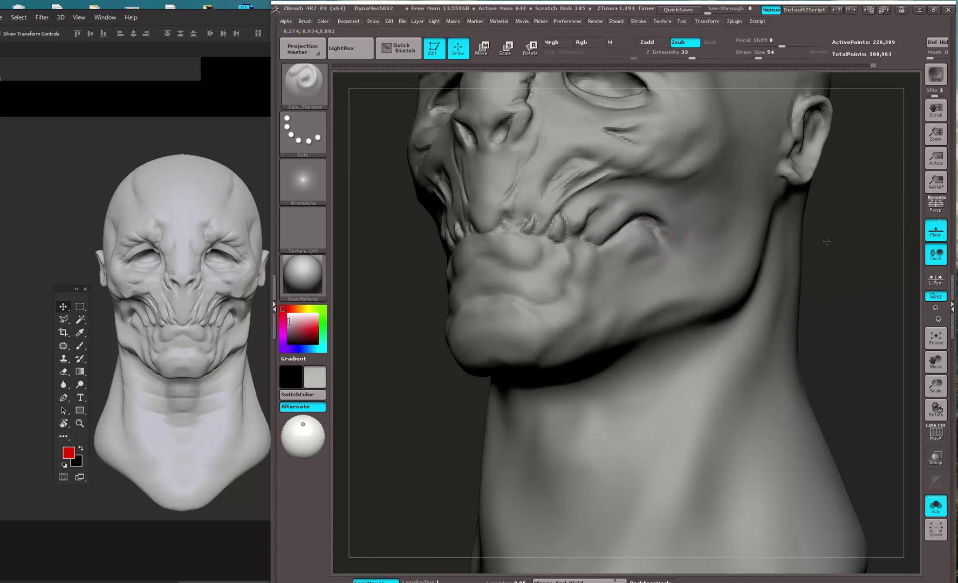
pyautogui.keyDown('alt'); pyautogui.moveTo(827, 242); pyautogui.dragTo(817, 157); pyautogui.keyUp('alt')
pyautogui.moveTo(812, 225)
pyautogui.keyDown('shift'); pyautogui.mouseDown()
pyautogui.moveTo(798, 228)
pyautogui.moveTo(792, 310)
pyautogui.moveTo(810, 386)
pyautogui.mouseUp(); pyautogui.keyUp('shift')
pyautogui.press('space')
pyautogui.moveTo(636, 290)
pyautogui.mouseDown()
pyautogui.moveTo(618, 292)
pyautogui.moveTo(636, 254)
pyautogui.moveTo(613, 305)
pyautogui.mouseUp()
pyautogui.press('space')
pyautogui.press('space')
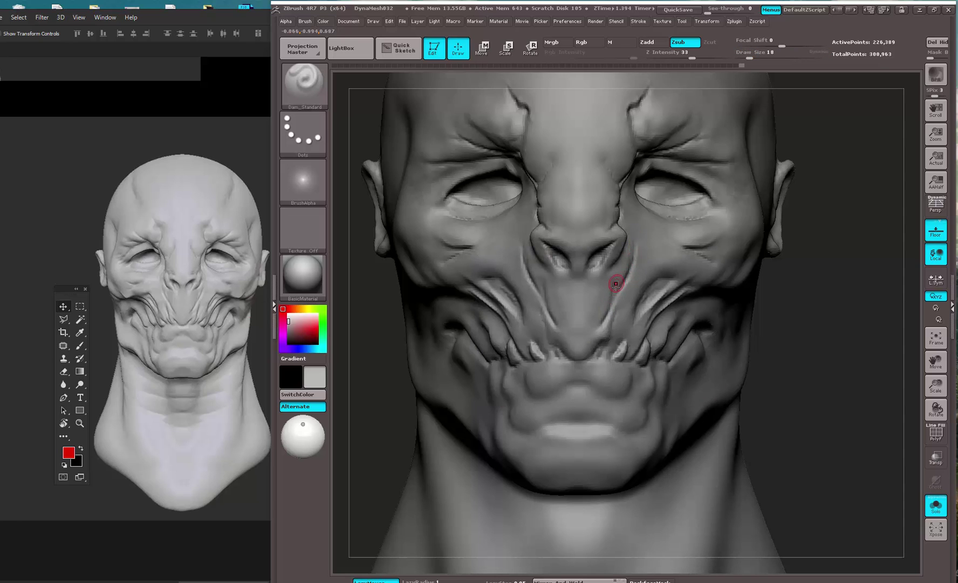
# - Carve the soft crease running down the side of the forehead toward the brow at Z Intensity 11 and Draw Size 62
pyautogui.keyDown('alt'); pyautogui.moveTo(809, 324); pyautogui.dragTo(691, 408); pyautogui.keyUp('alt')
pyautogui.moveTo(690, 409)
pyautogui.keyDown('alt'); pyautogui.mouseDown(button='right')
pyautogui.moveTo(734, 289)
pyautogui.moveTo(638, 280)
pyautogui.mouseUp(button='right'); pyautogui.keyUp('alt')
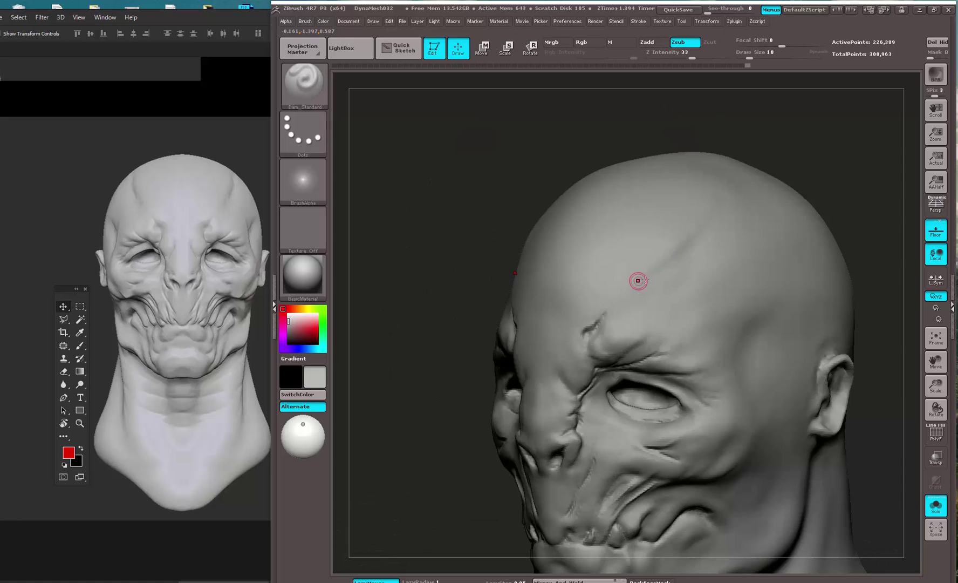
pyautogui.press(']')
pyautogui.moveTo(637, 223); pyautogui.dragTo(665, 233, button='right')
pyautogui.moveTo(693, 57); pyautogui.dragTo(671, 57)
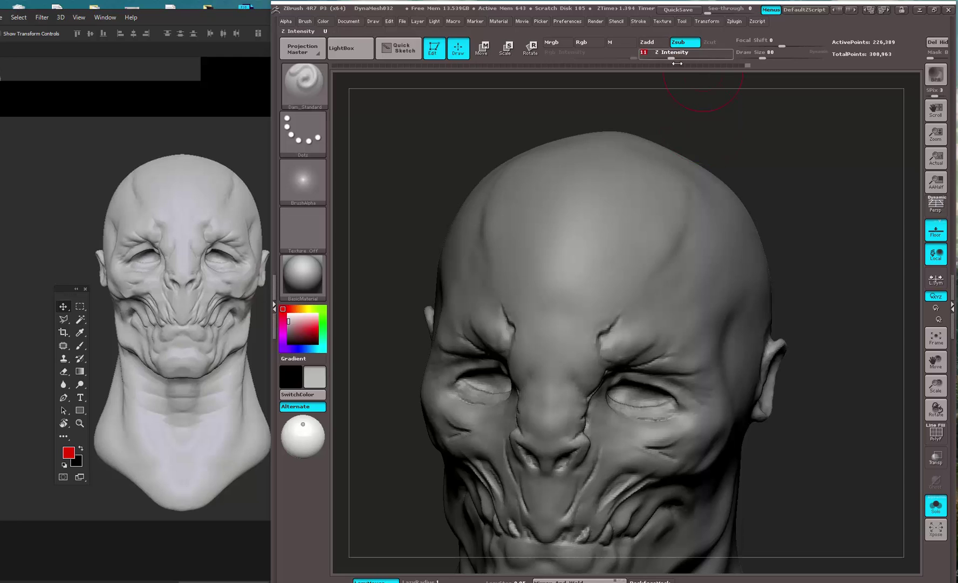
pyautogui.press('[')
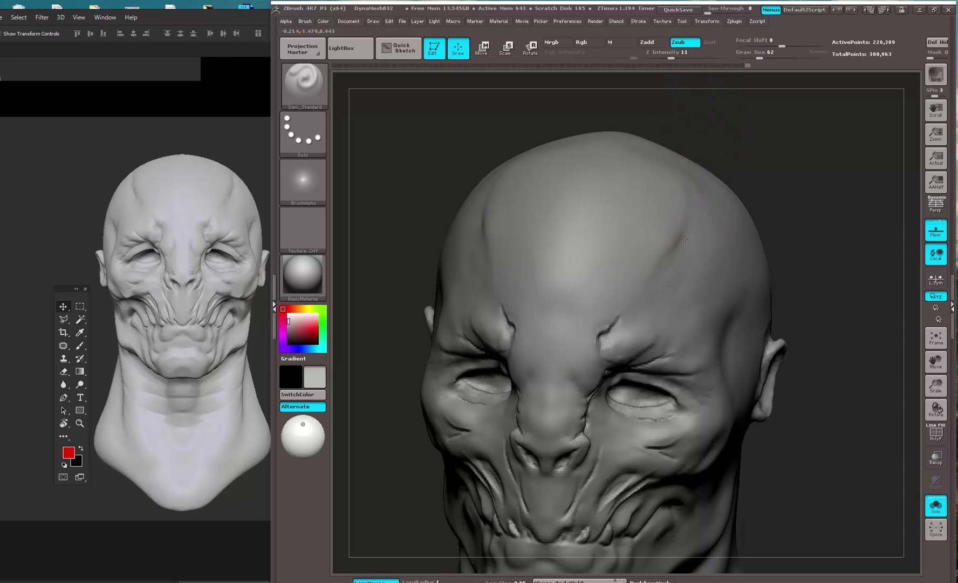
pyautogui.moveTo(670, 259); pyautogui.dragTo(628, 303)
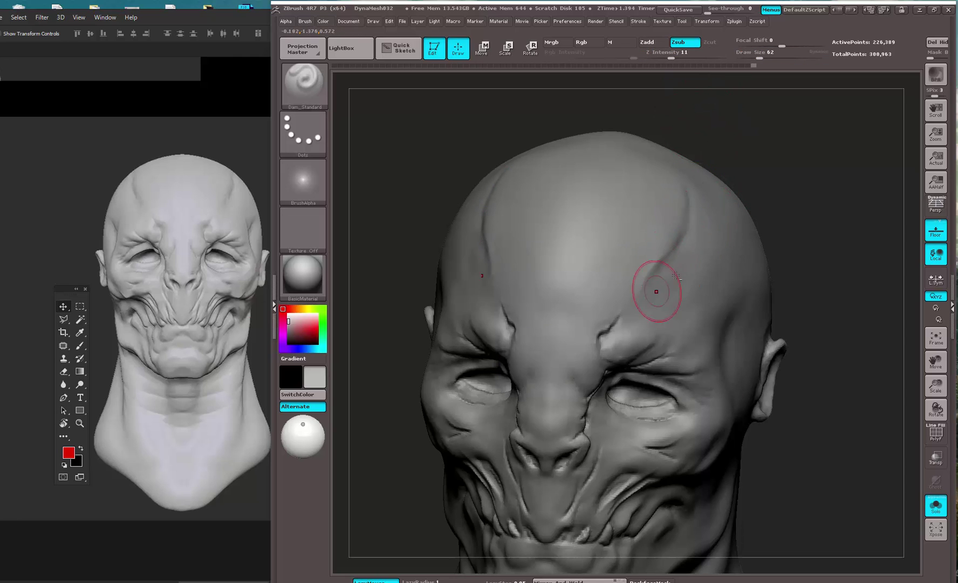
pyautogui.moveTo(673, 253); pyautogui.dragTo(626, 306)
# - Deepen the cheek folds above the fangs with Dam_Standard at Z Intensity 31 and Draw Size 39
pyautogui.moveTo(786, 199)
pyautogui.keyDown('alt'); pyautogui.mouseDown()
pyautogui.moveTo(773, 177)
pyautogui.moveTo(796, 128)
pyautogui.moveTo(722, 138)
pyautogui.mouseUp(); pyautogui.keyUp('alt')
pyautogui.moveTo(672, 55); pyautogui.dragTo(690, 56)
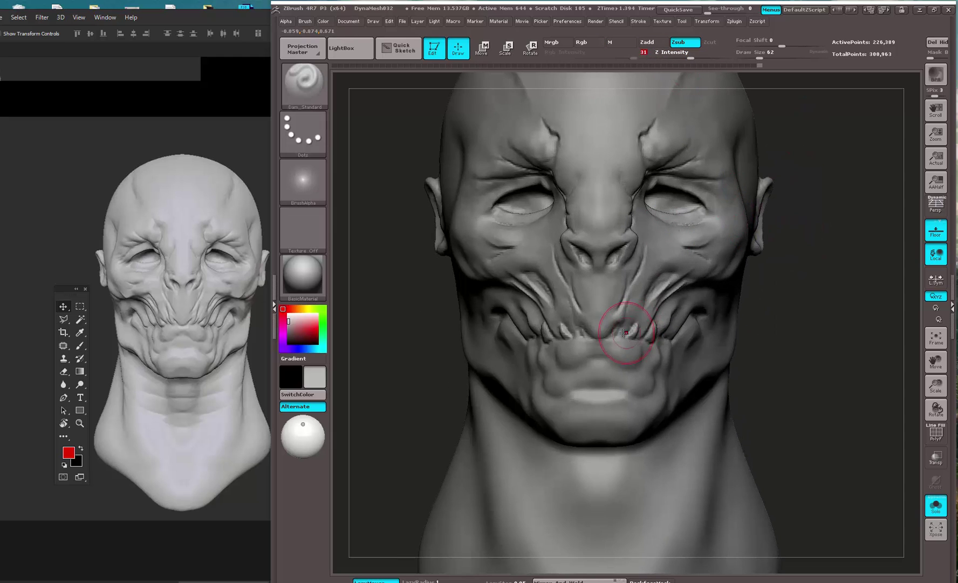
pyautogui.press('[')
pyautogui.press('[')
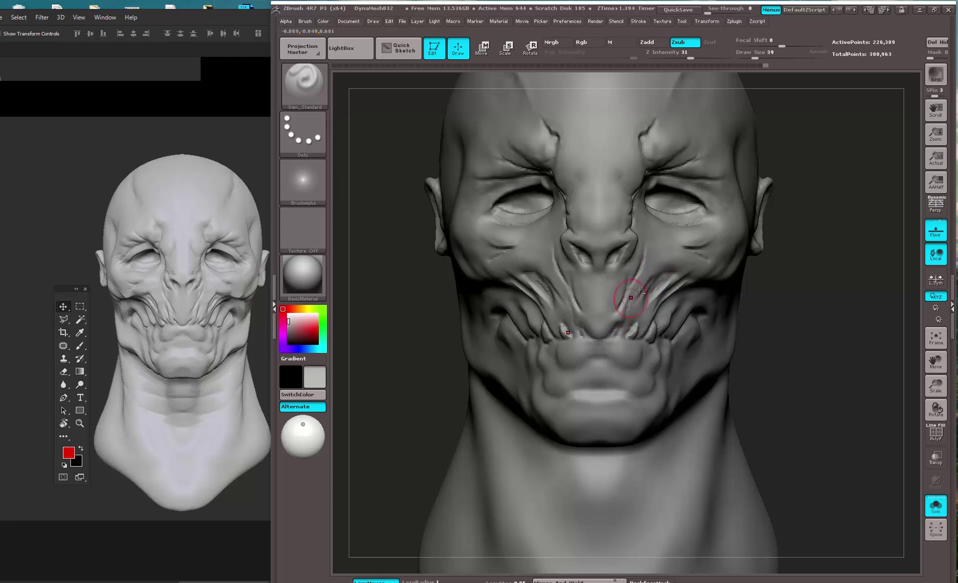
pyautogui.moveTo(678, 250); pyautogui.dragTo(707, 222)
# - Smooth the cheek below the eye and carve the short wrinkle there
pyautogui.moveTo(801, 268); pyautogui.dragTo(757, 216)
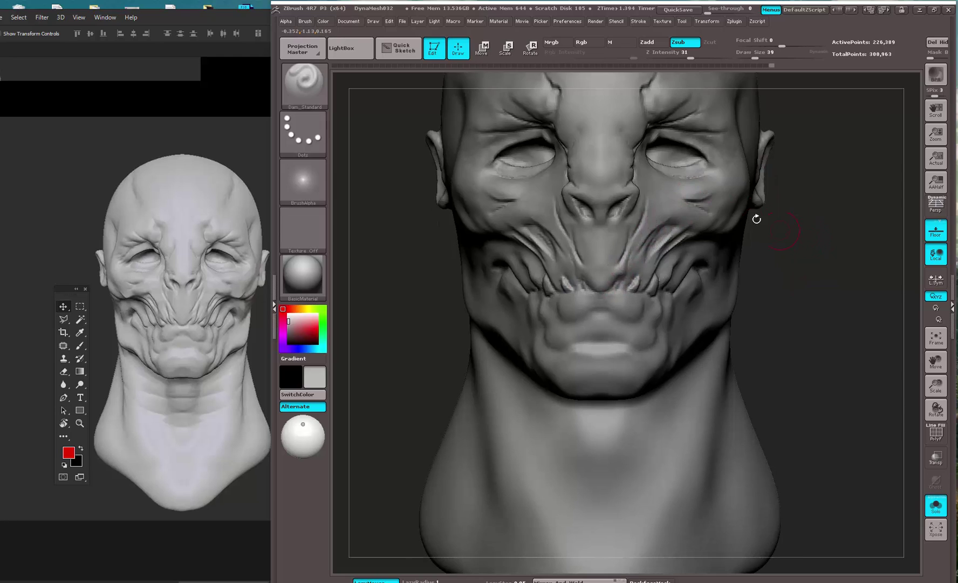
pyautogui.keyDown('shift'); pyautogui.moveTo(676, 214); pyautogui.dragTo(673, 211); pyautogui.keyUp('shift')
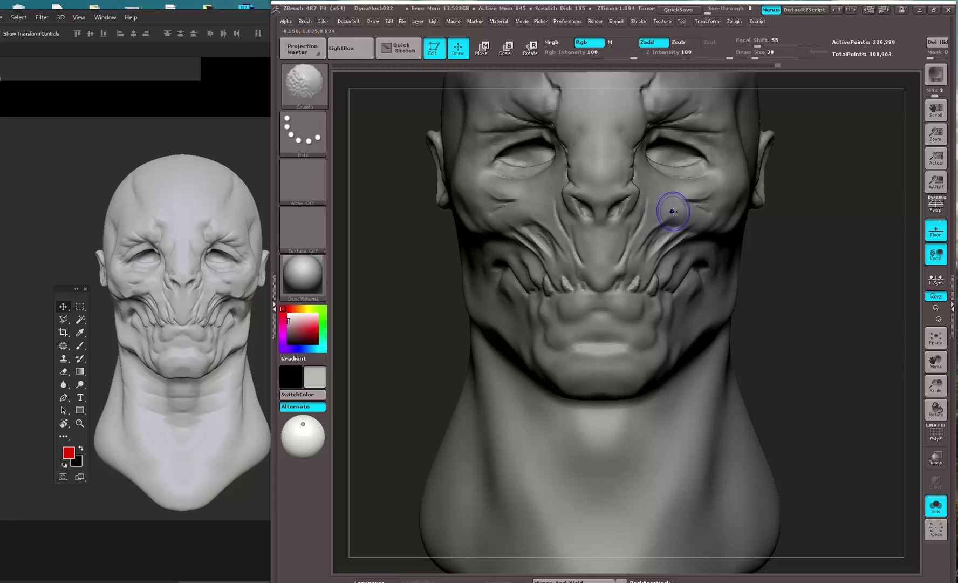
pyautogui.moveTo(808, 199)
pyautogui.mouseDown()
pyautogui.moveTo(781, 195)
pyautogui.moveTo(808, 190)
pyautogui.mouseUp()
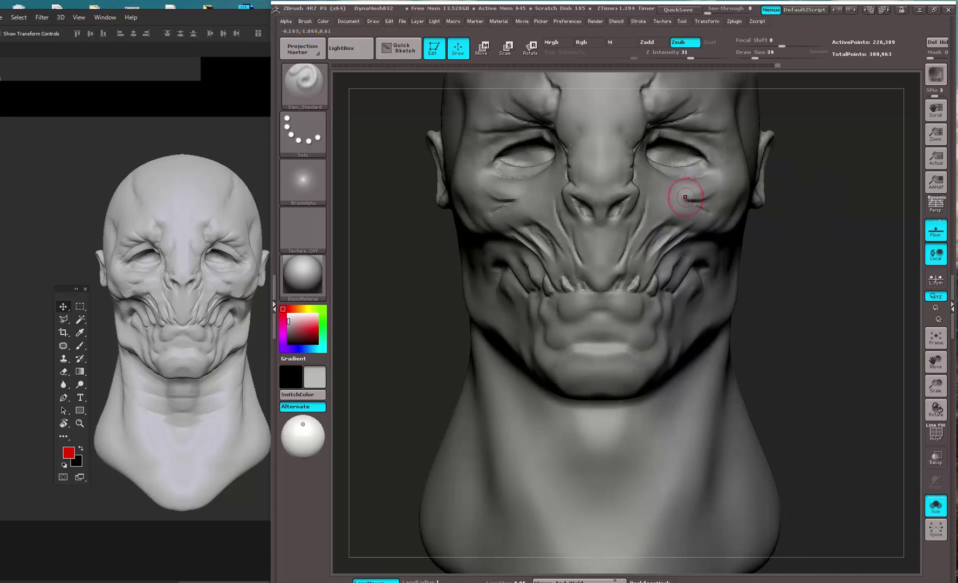
pyautogui.moveTo(670, 191); pyautogui.dragTo(697, 197)
# - Carve the edges of the fangs and the folds above them from three-quarter and front views
pyautogui.moveTo(423, 308)
pyautogui.keyDown('alt'); pyautogui.mouseDown()
pyautogui.moveTo(433, 321)
pyautogui.moveTo(405, 343)
pyautogui.moveTo(588, 278)
pyautogui.moveTo(571, 289)
pyautogui.moveTo(550, 294)
pyautogui.moveTo(588, 272)
pyautogui.mouseUp(); pyautogui.keyUp('alt')
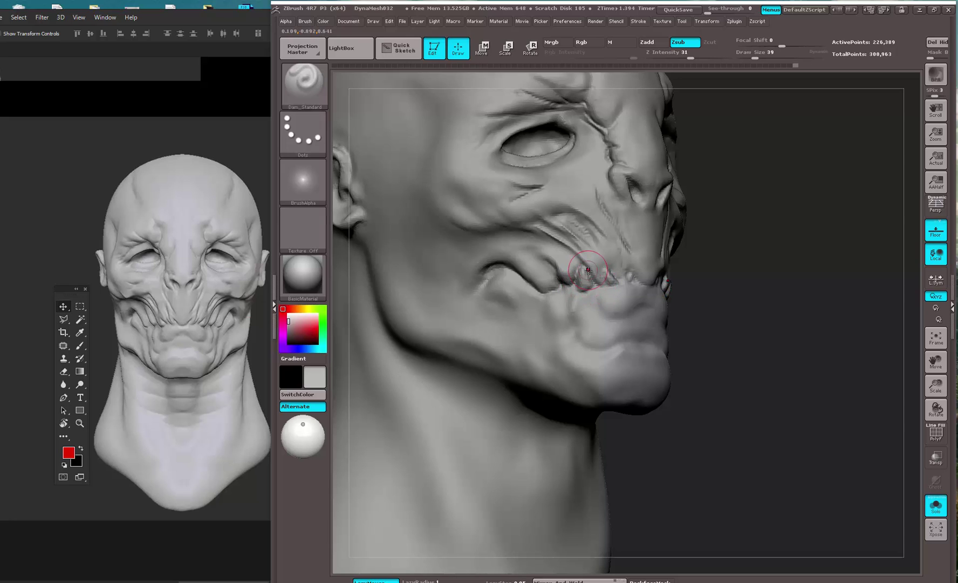
pyautogui.moveTo(714, 259); pyautogui.dragTo(652, 284)
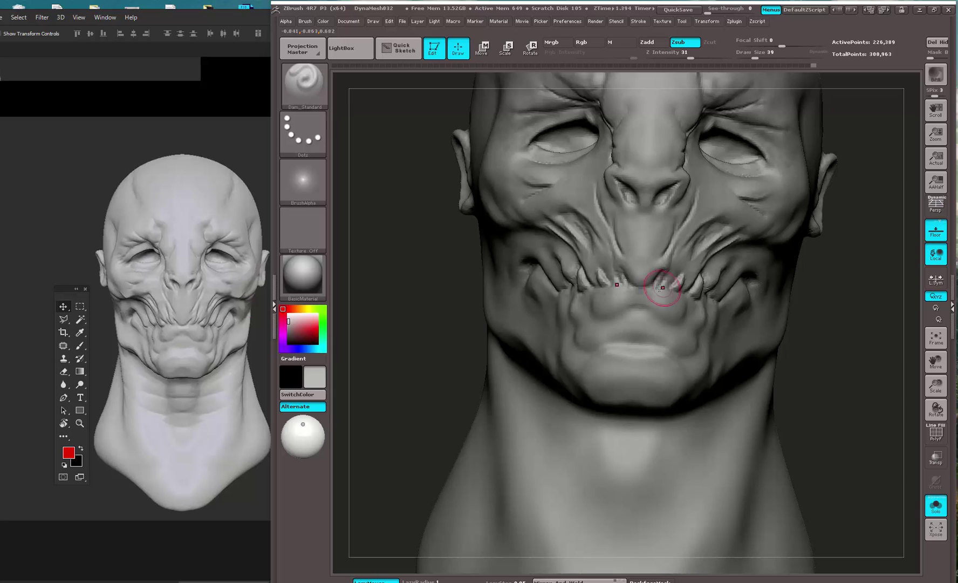
pyautogui.moveTo(680, 275); pyautogui.dragTo(676, 292)
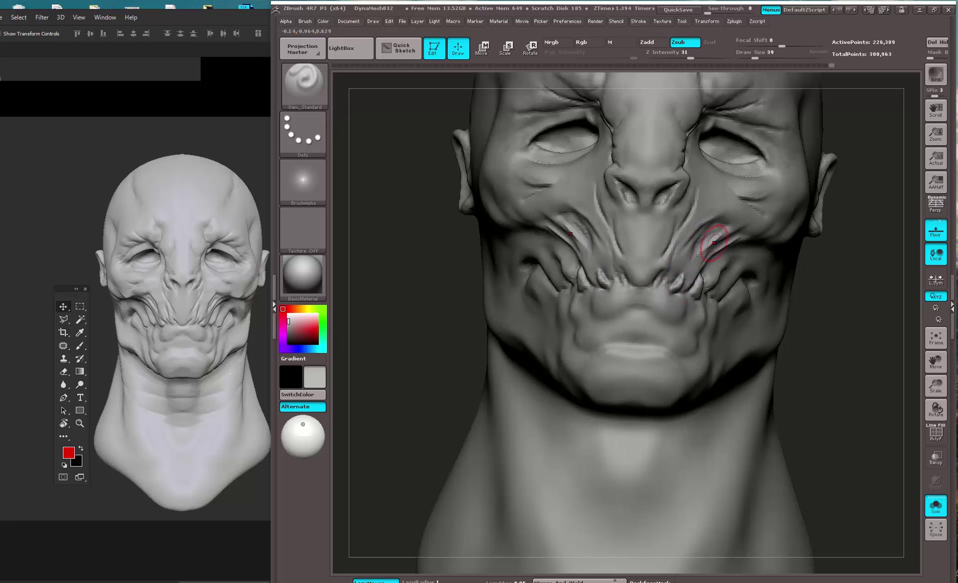
pyautogui.press('ctrl')
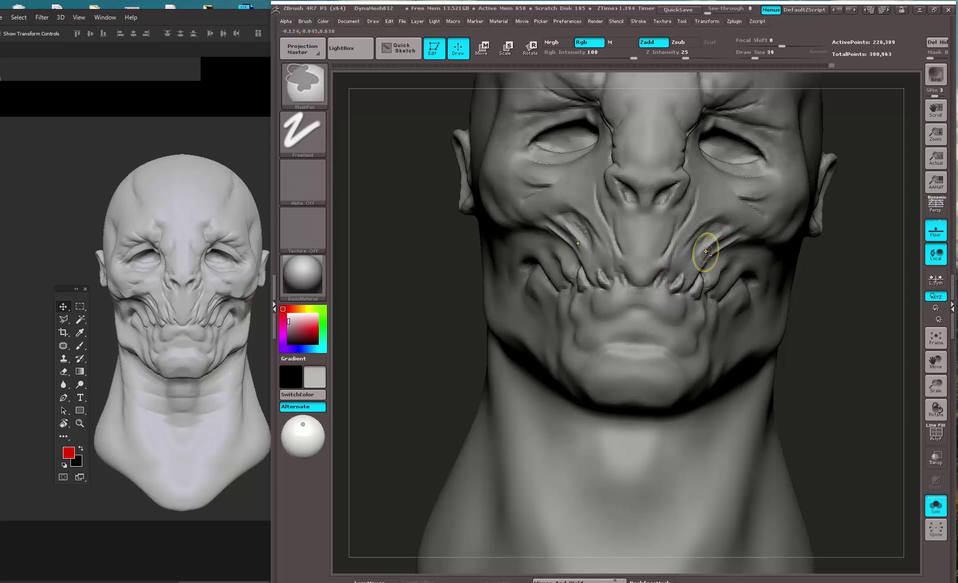
# - Turn off Solo to examine the head together with the hooded body from the front
pyautogui.keyDown('alt'); pyautogui.moveTo(867, 284); pyautogui.dragTo(804, 93); pyautogui.keyUp('alt')
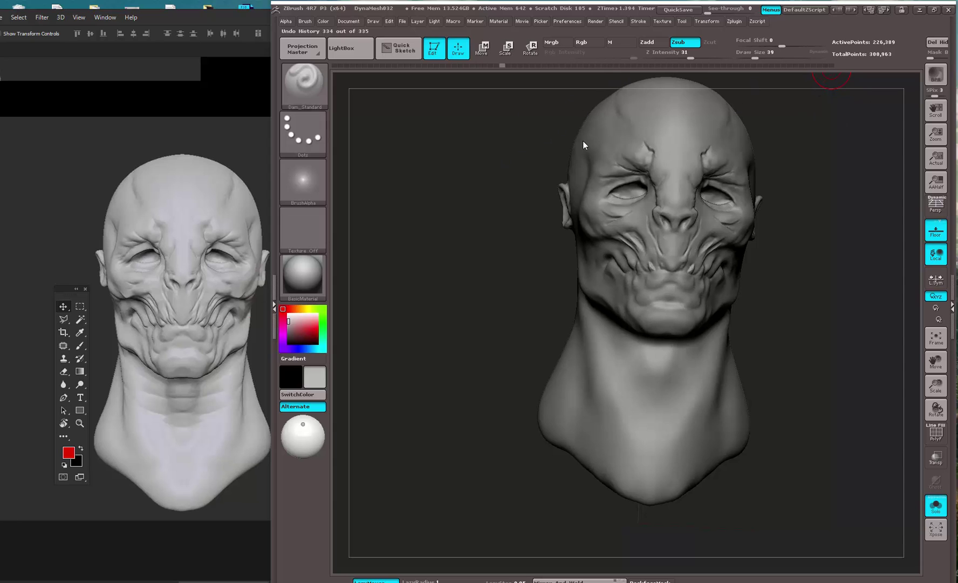
pyautogui.keyDown('alt'); pyautogui.moveTo(837, 185); pyautogui.dragTo(793, 167); pyautogui.keyUp('alt')
pyautogui.keyDown('shift'); pyautogui.moveTo(793, 173); pyautogui.dragTo(814, 218); pyautogui.keyUp('shift')
pyautogui.click(936, 505)
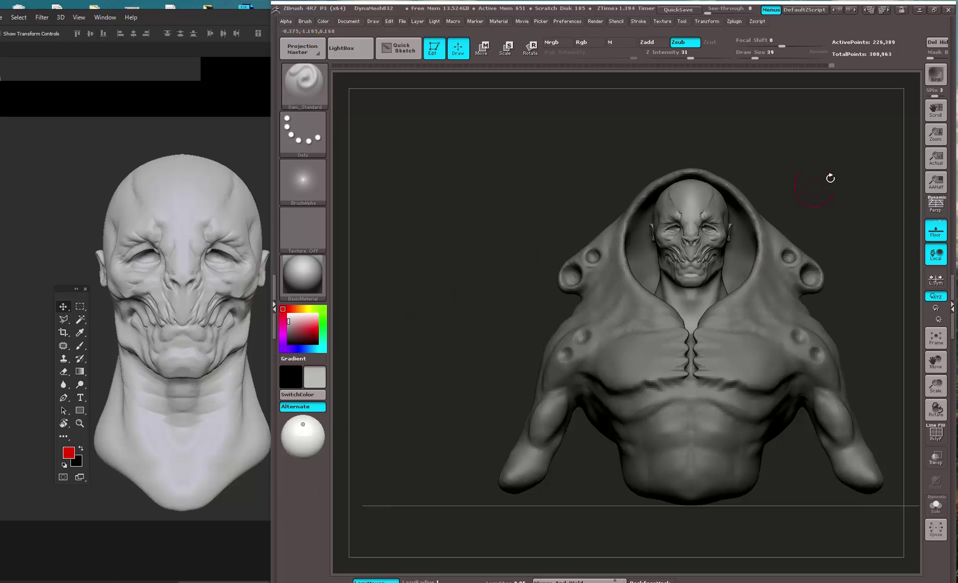
pyautogui.keyDown('alt'); pyautogui.moveTo(830, 178); pyautogui.dragTo(431, 416); pyautogui.keyUp('alt')
# - Switch to Photoshop and bring the close-up of the detailed wrinkled face reference into view
pyautogui.click(185, 502)
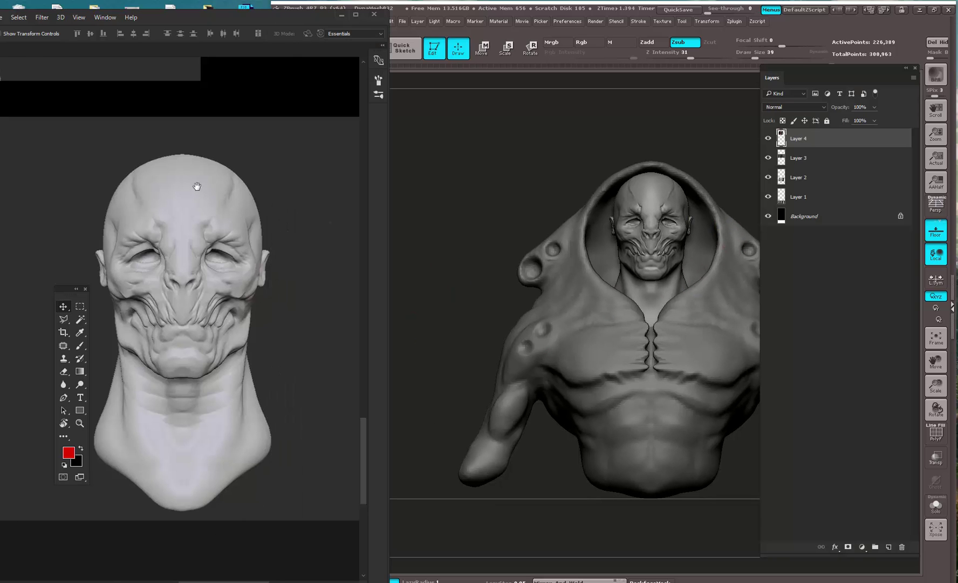
pyautogui.moveTo(197, 186); pyautogui.dragTo(322, 283)
pyautogui.moveTo(246, 305); pyautogui.dragTo(150, 249)
# - Return to ZBrush, isolate the head with Solo, narrow the window beside the reference, and frame the face at a matching three-quarter angle
pyautogui.moveTo(477, 205); pyautogui.dragTo(505, 199)
pyautogui.keyDown('alt'); pyautogui.moveTo(742, 224); pyautogui.dragTo(718, 237); pyautogui.keyUp('alt')
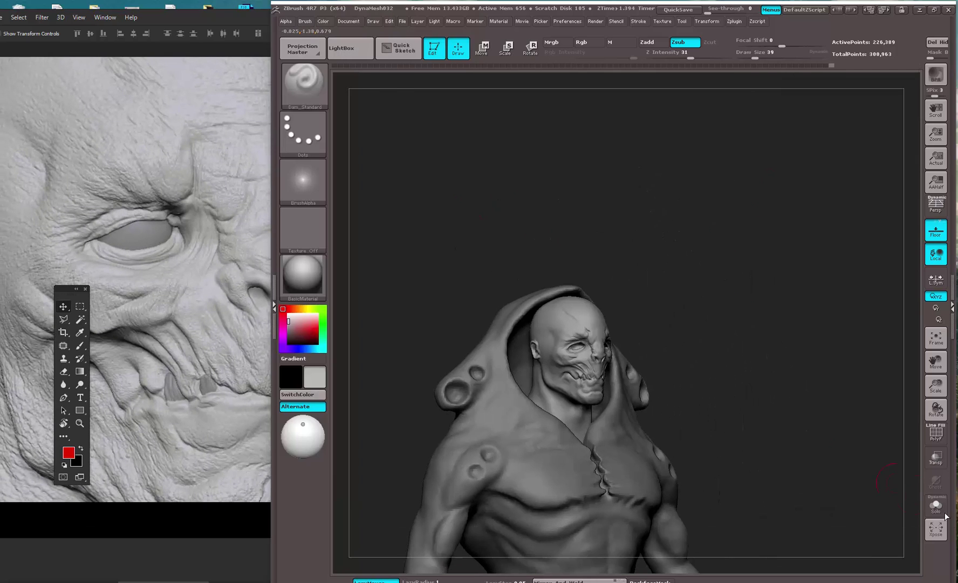
pyautogui.click(935, 505)
pyautogui.moveTo(273, 5); pyautogui.dragTo(415, 10)
pyautogui.moveTo(615, 147)
pyautogui.mouseDown()
pyautogui.moveTo(723, 232)
pyautogui.moveTo(822, 367)
pyautogui.moveTo(805, 257)
pyautogui.moveTo(884, 264)
pyautogui.moveTo(875, 294)
pyautogui.mouseUp()
pyautogui.press('b')
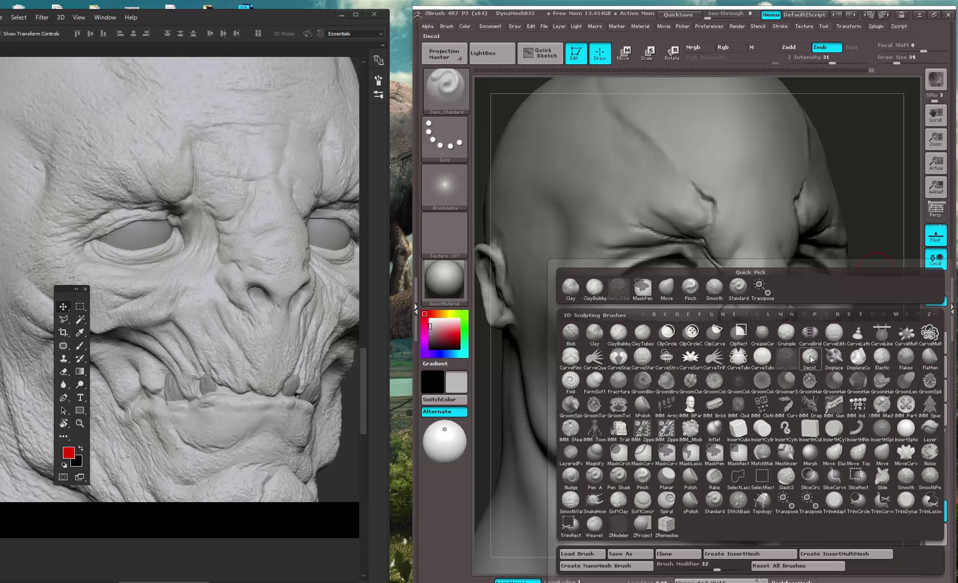
pyautogui.moveTo(888, 249); pyautogui.dragTo(868, 212)
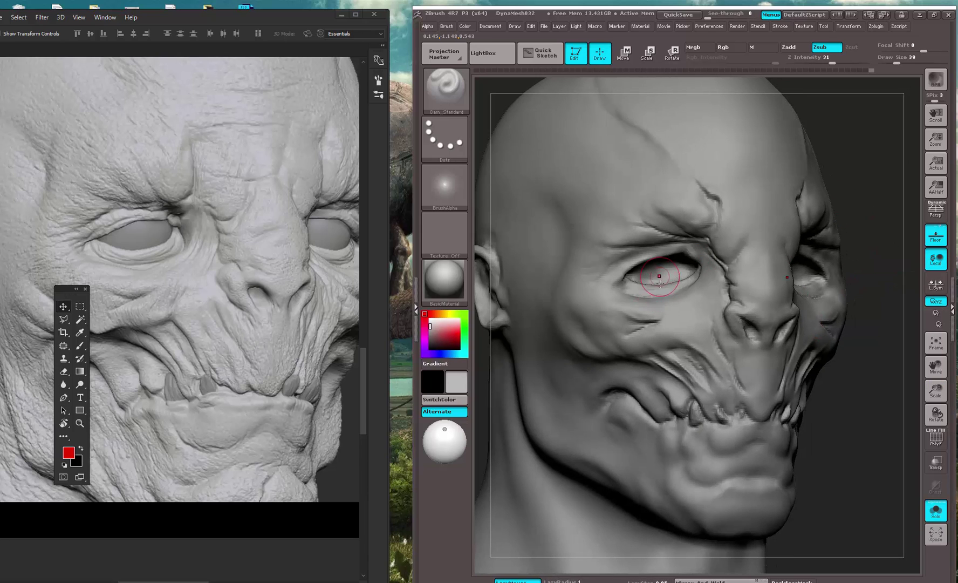
# - Carve the folds beneath the eye and smooth the area between the inner eye corner and the cheek
pyautogui.press('space')
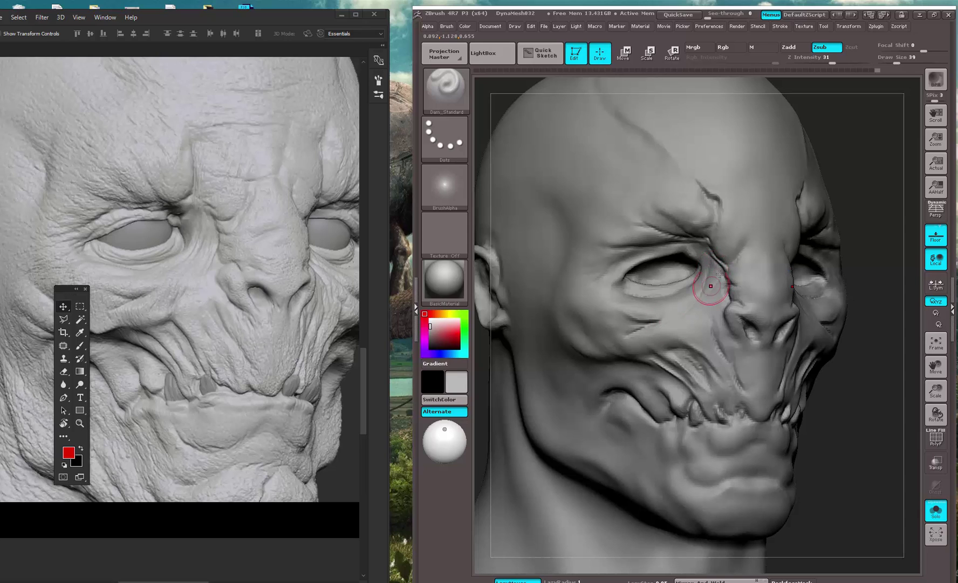
pyautogui.moveTo(689, 317); pyautogui.dragTo(666, 333)
pyautogui.keyDown('shift'); pyautogui.moveTo(716, 280); pyautogui.dragTo(675, 327); pyautogui.keyUp('shift')
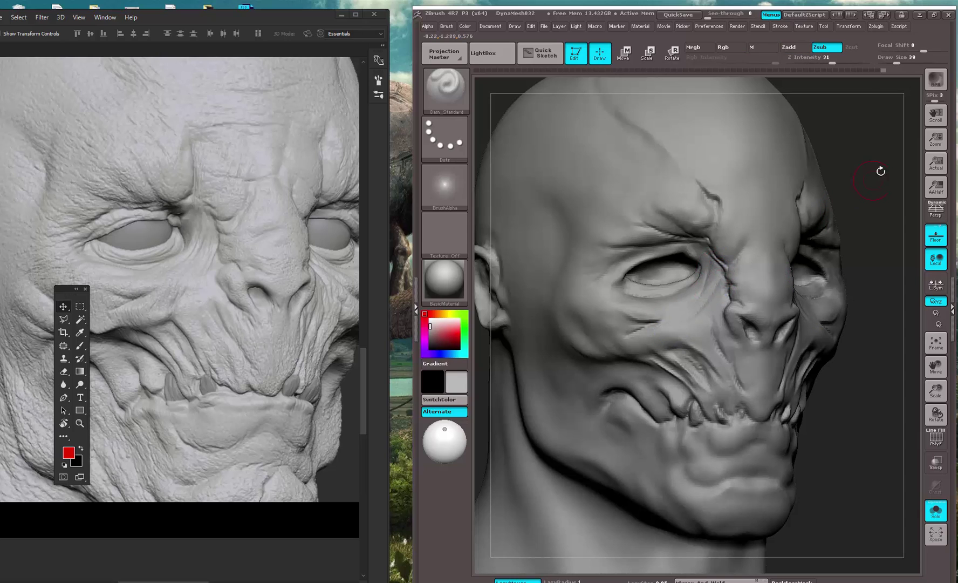
# - Deepen the frown crease and brow folds above the eye, and carve the crease at its outer corner
pyautogui.moveTo(880, 171); pyautogui.dragTo(869, 181)
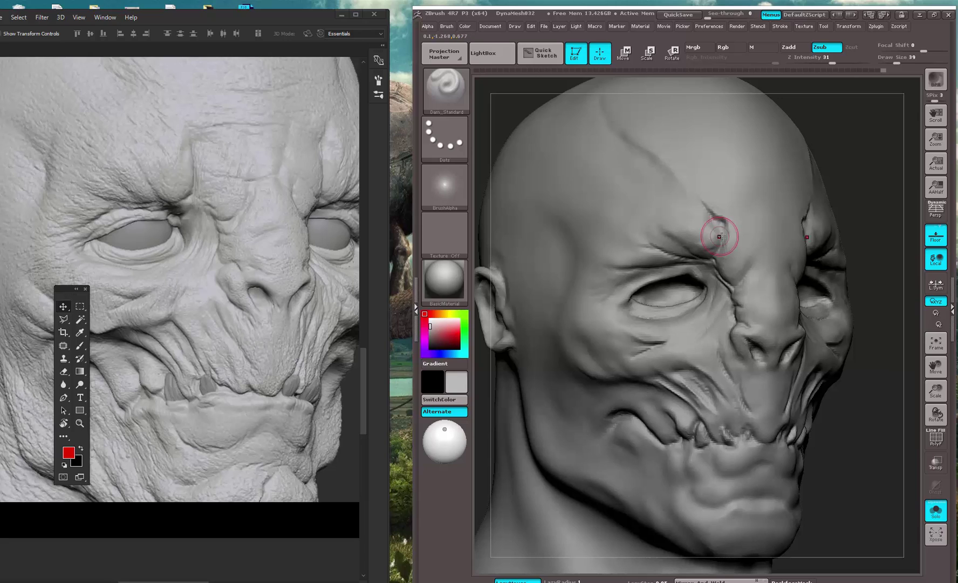
pyautogui.moveTo(720, 237); pyautogui.dragTo(704, 206)
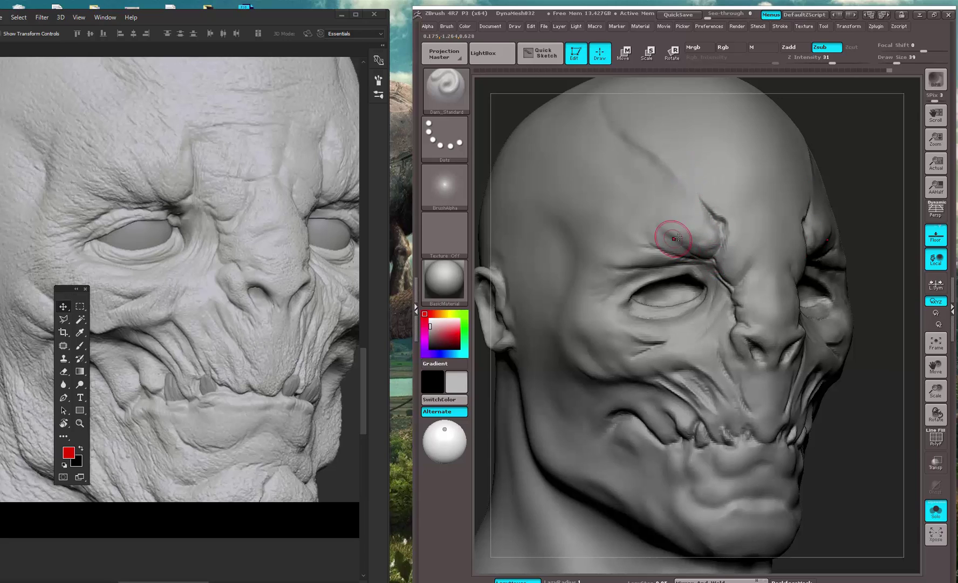
pyautogui.moveTo(677, 238); pyautogui.dragTo(705, 251)
pyautogui.moveTo(618, 287); pyautogui.dragTo(626, 284)
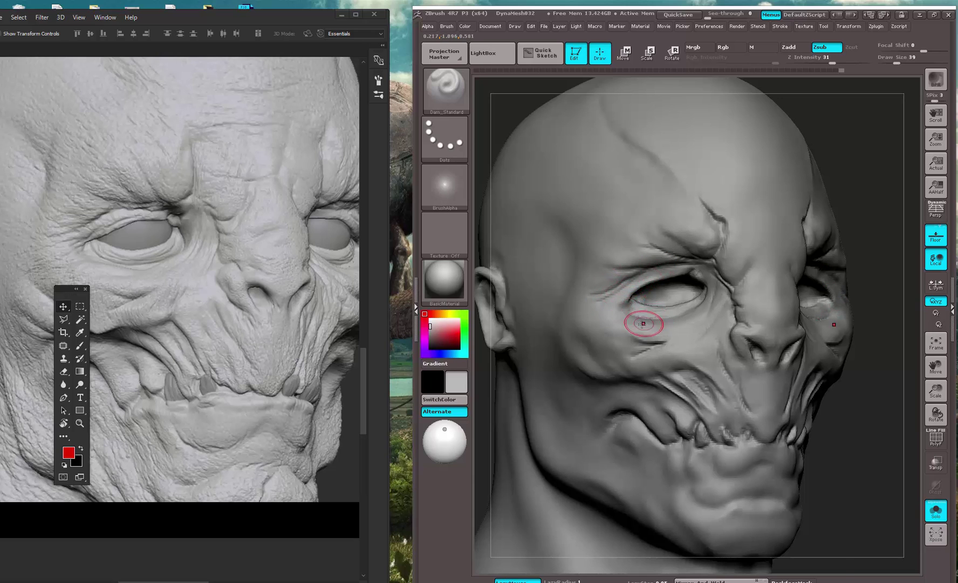
# - Build up the lower eyelid with ClayTubes and carve a Dam_Standard crease around the eye's outer corner
pyautogui.press('b')
pyautogui.press('c')
pyautogui.press('t')
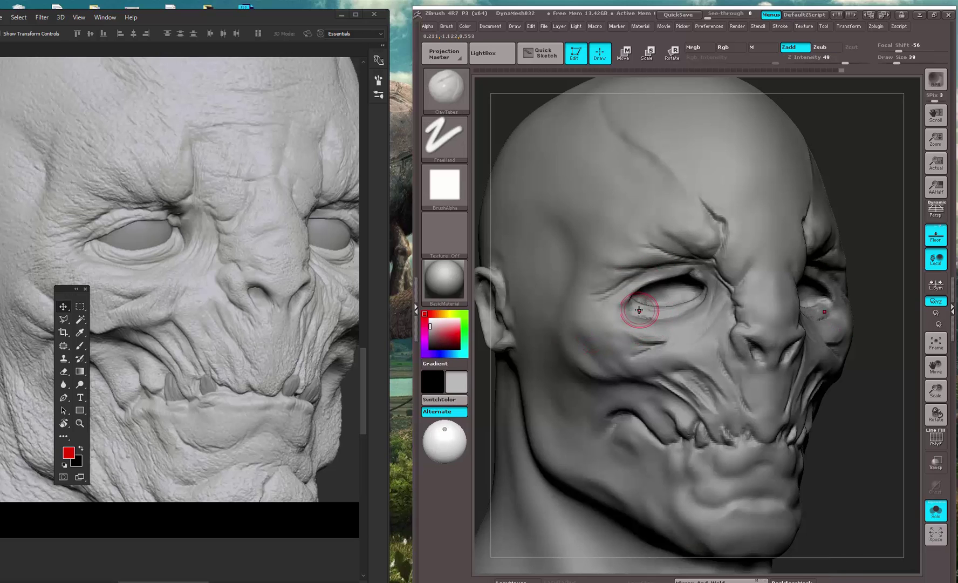
pyautogui.moveTo(642, 311); pyautogui.dragTo(701, 306)
pyautogui.press('b')
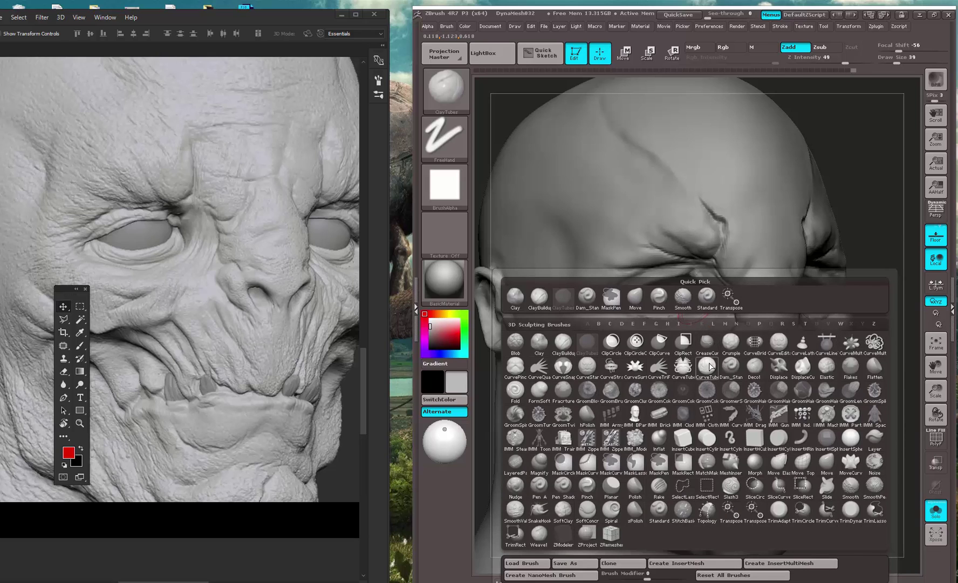
pyautogui.press('d')
pyautogui.press('s')
pyautogui.moveTo(637, 300); pyautogui.dragTo(619, 310)
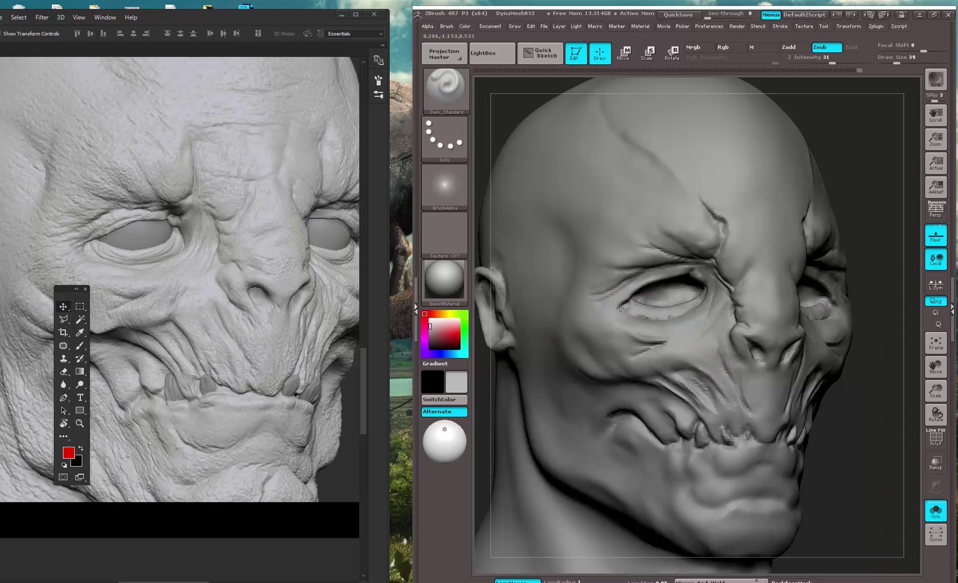
# - Go over the lower lid with ClayTubes and cut the wrinkle under its outer edge with Dam_Standard
pyautogui.press('b')
pyautogui.press('c')
pyautogui.press('t')
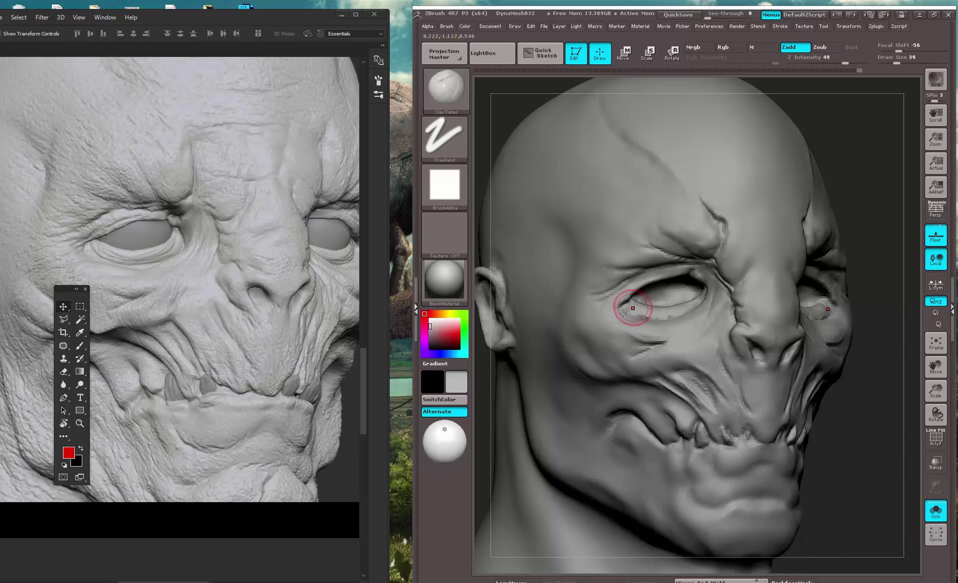
pyautogui.press('b')
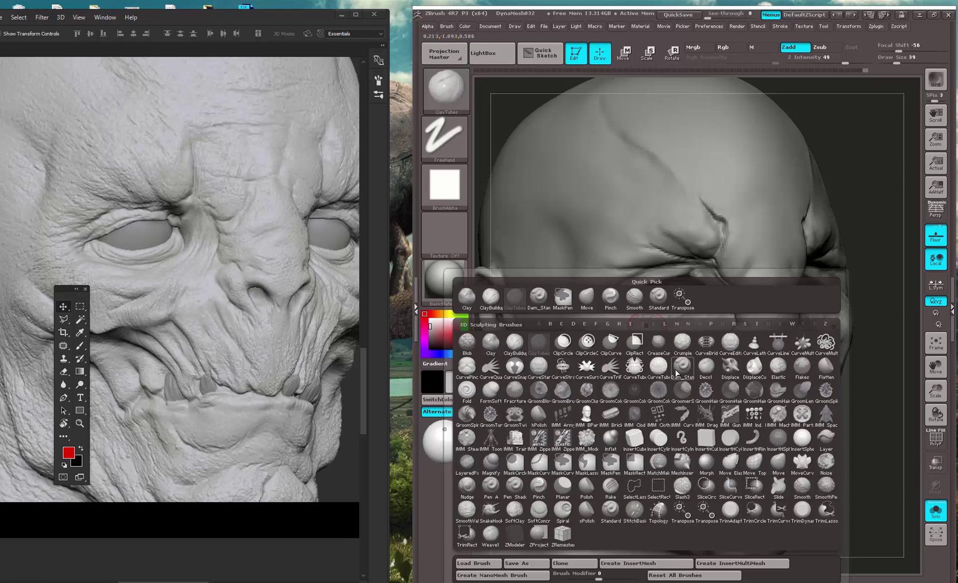
pyautogui.click(676, 369)
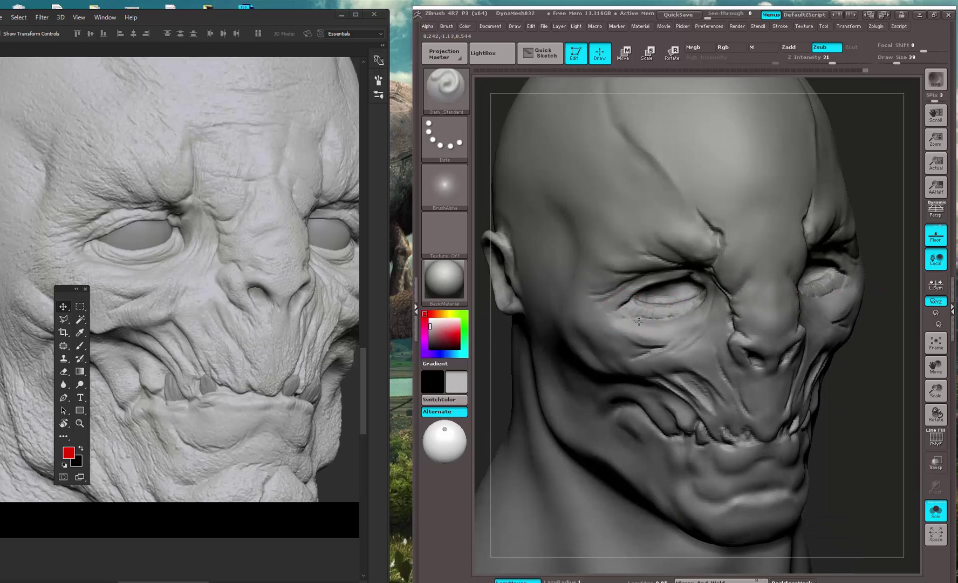
pyautogui.moveTo(615, 324); pyautogui.dragTo(645, 314)
# - Reduce the draw size to 20 and carve a fine crease along the upper eyelid
pyautogui.moveTo(860, 420); pyautogui.dragTo(867, 270)
pyautogui.moveTo(847, 192); pyautogui.dragTo(815, 291)
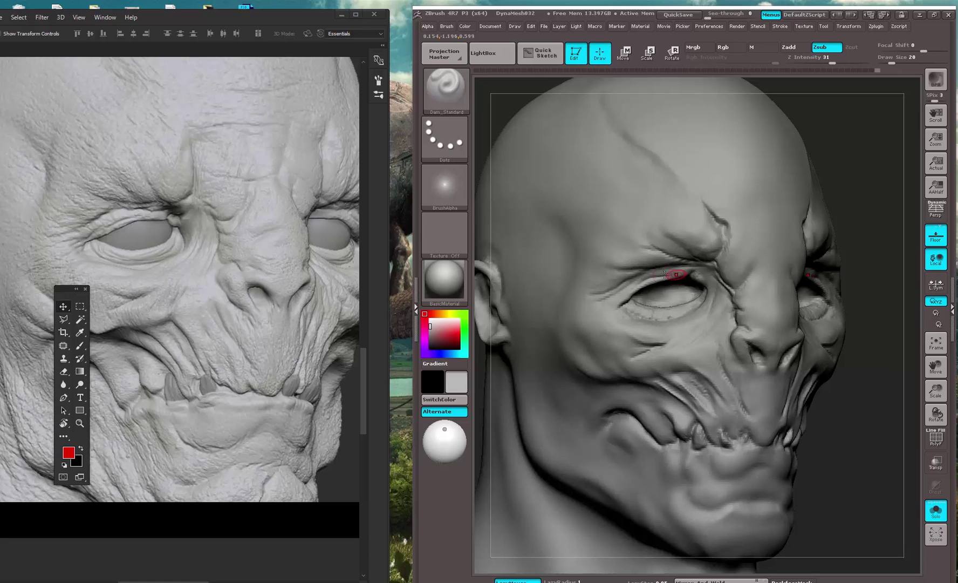
pyautogui.moveTo(688, 274); pyautogui.dragTo(703, 271)
pyautogui.rightClick(624, 289)
pyautogui.moveTo(848, 168)
pyautogui.mouseDown()
pyautogui.moveTo(804, 199)
pyautogui.moveTo(843, 173)
pyautogui.moveTo(838, 162)
pyautogui.moveTo(820, 163)
pyautogui.mouseUp()
# - Build up the nostril wing with ClayTubes at draw size 29
pyautogui.press('b')
pyautogui.click(658, 313)
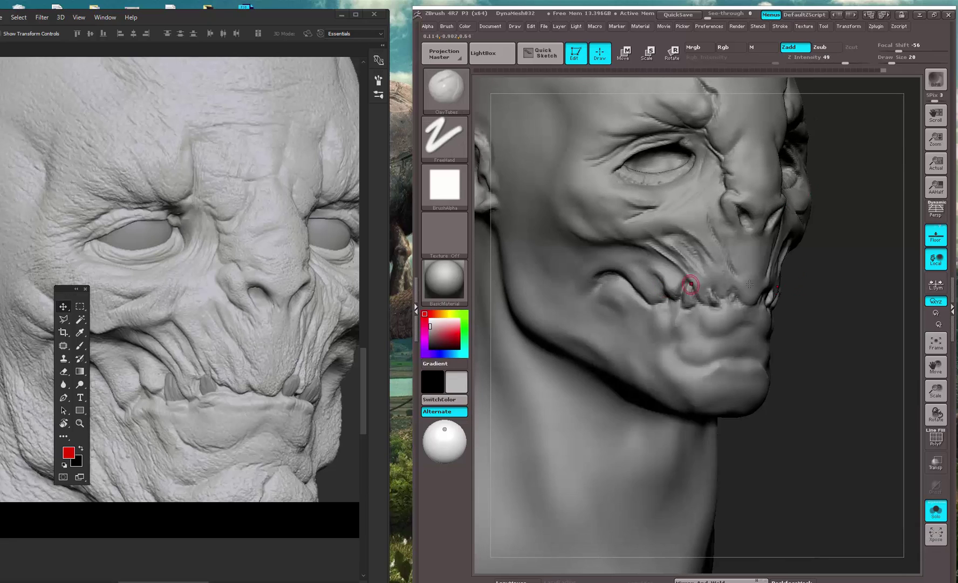
pyautogui.moveTo(831, 283)
pyautogui.mouseDown()
pyautogui.moveTo(854, 282)
pyautogui.moveTo(744, 224)
pyautogui.mouseUp()
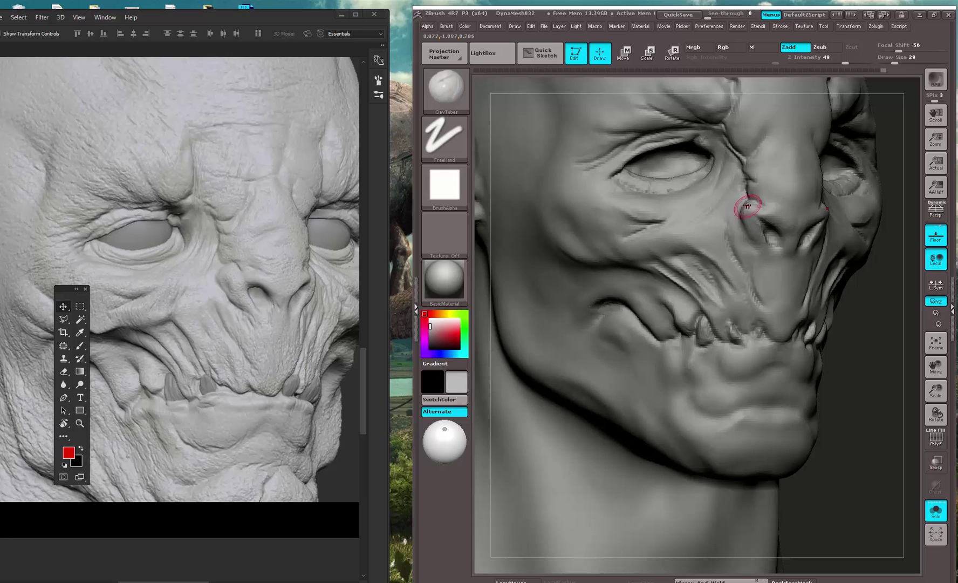
pyautogui.moveTo(747, 219); pyautogui.dragTo(754, 230)
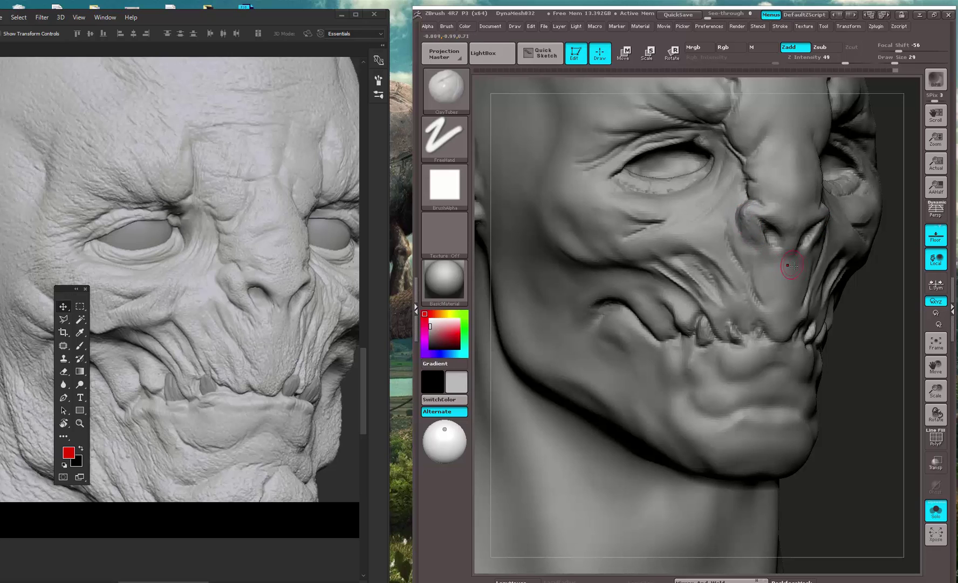
# - Carve the crease around the nostril wing with Dam_Standard
pyautogui.keyDown('alt'); pyautogui.moveTo(873, 309); pyautogui.dragTo(862, 284); pyautogui.keyUp('alt')
pyautogui.press('b')
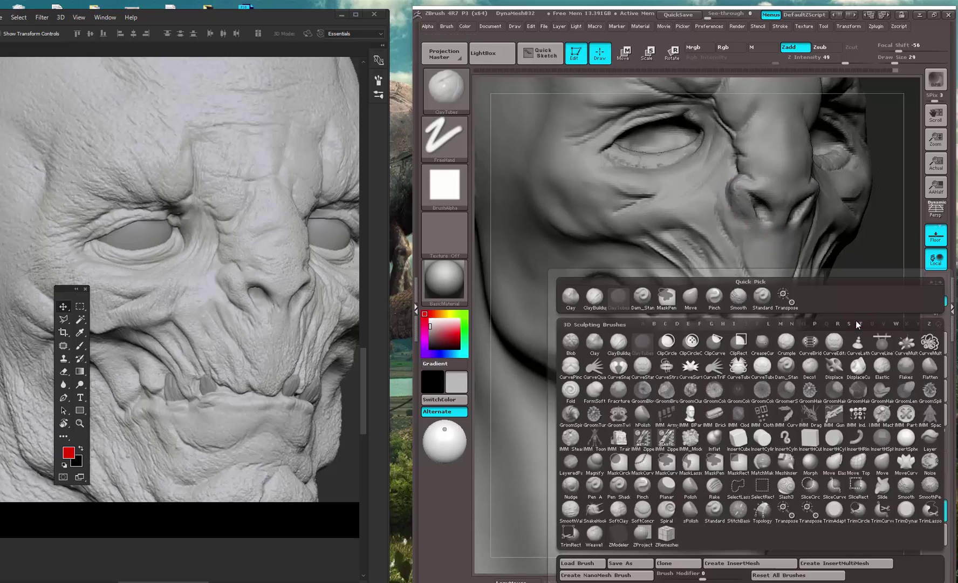
pyautogui.click(788, 368)
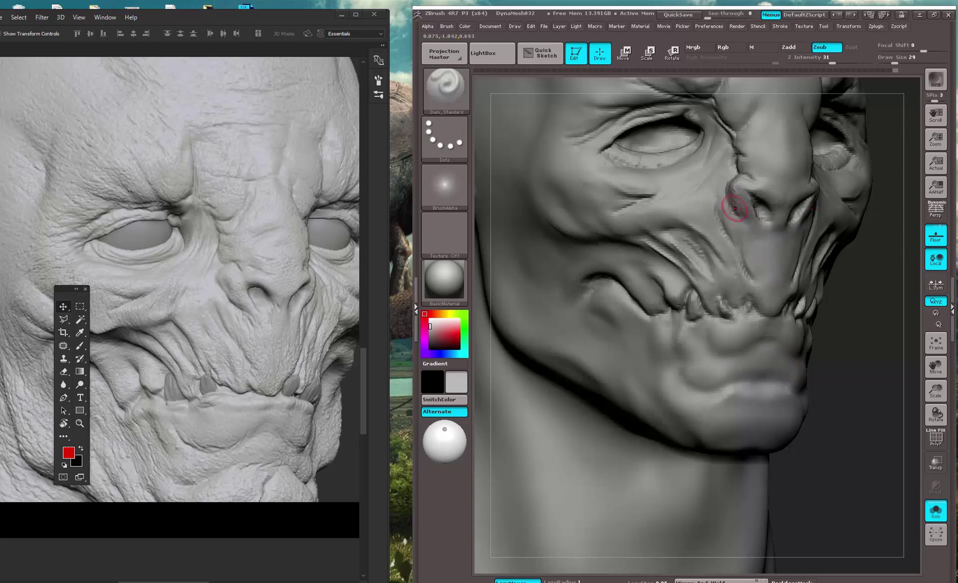
pyautogui.moveTo(742, 216); pyautogui.dragTo(751, 232)
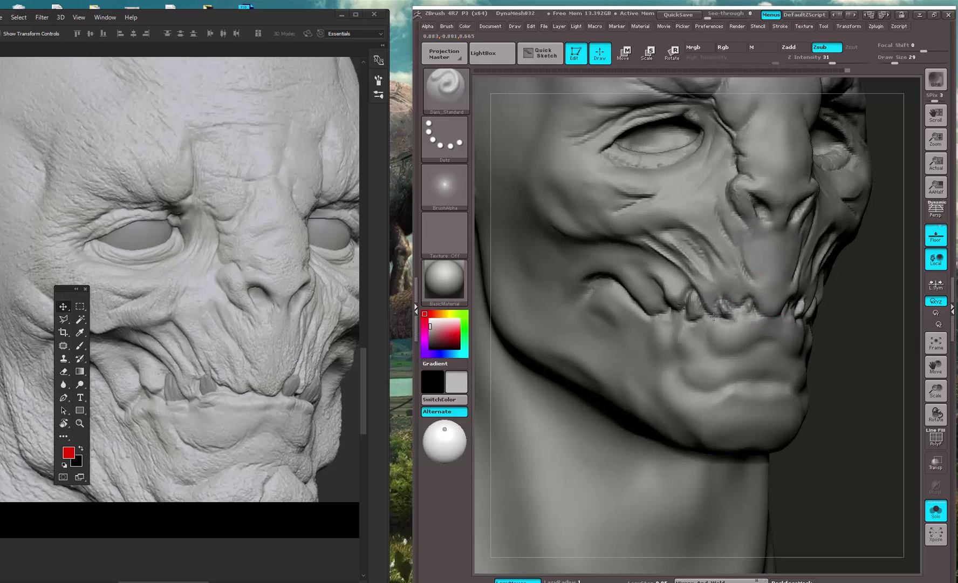
# - Carve the curved fold beneath the lower teeth and the crease above the chin
pyautogui.keyDown('alt'); pyautogui.moveTo(871, 298); pyautogui.dragTo(843, 337); pyautogui.keyUp('alt')
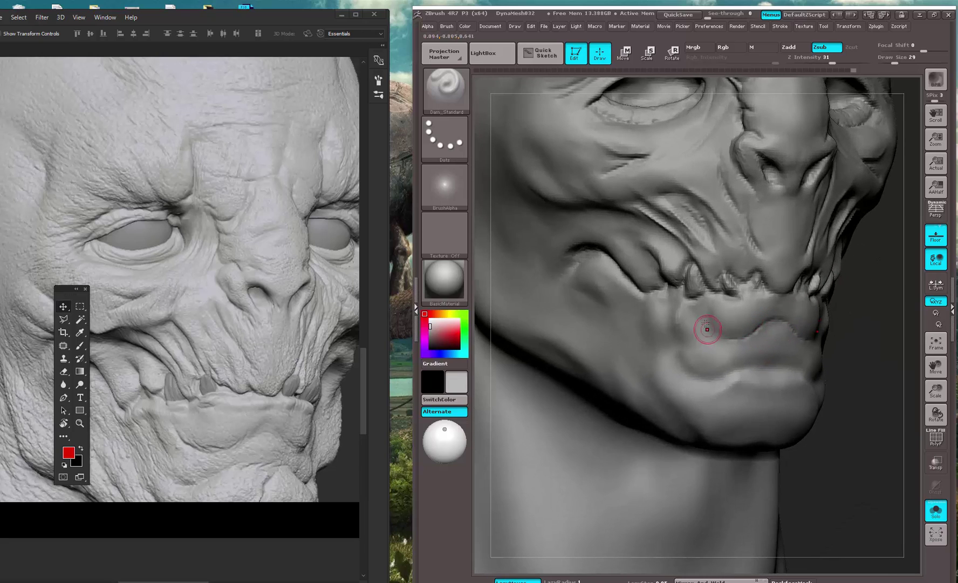
pyautogui.moveTo(707, 313)
pyautogui.mouseDown()
pyautogui.moveTo(750, 335)
pyautogui.moveTo(714, 330)
pyautogui.moveTo(709, 312)
pyautogui.moveTo(725, 337)
pyautogui.mouseUp()
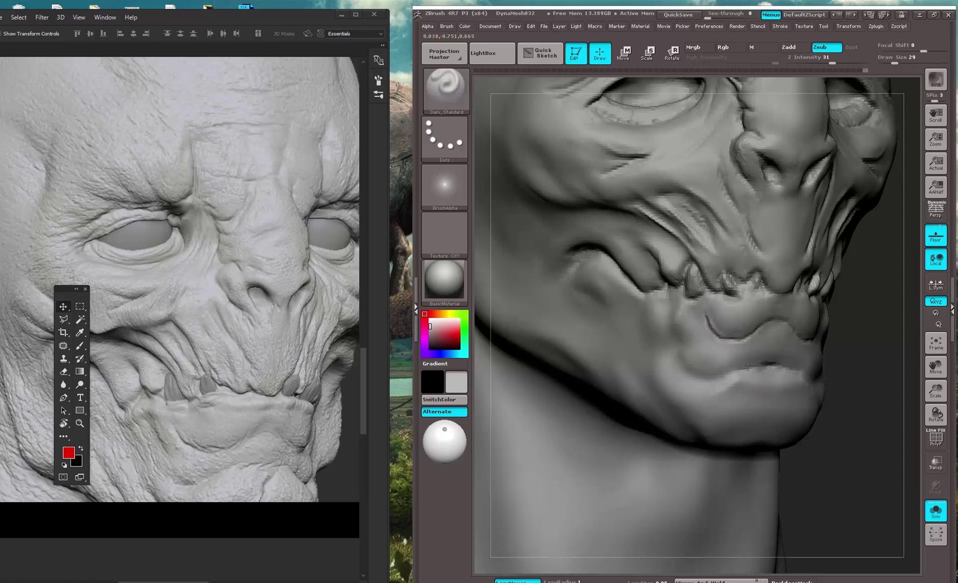
pyautogui.moveTo(702, 379); pyautogui.dragTo(710, 378)
# - Sharpen the mouth-corner crease and raise the folds around it with the Standard brush
pyautogui.keyDown('alt'); pyautogui.moveTo(886, 372); pyautogui.dragTo(911, 404); pyautogui.keyUp('alt')
pyautogui.press('space')
pyautogui.moveTo(681, 314)
pyautogui.mouseDown()
pyautogui.moveTo(683, 326)
pyautogui.moveTo(658, 324)
pyautogui.mouseUp()
pyautogui.press('b')
pyautogui.press('s')
pyautogui.press('t')
pyautogui.press('space')
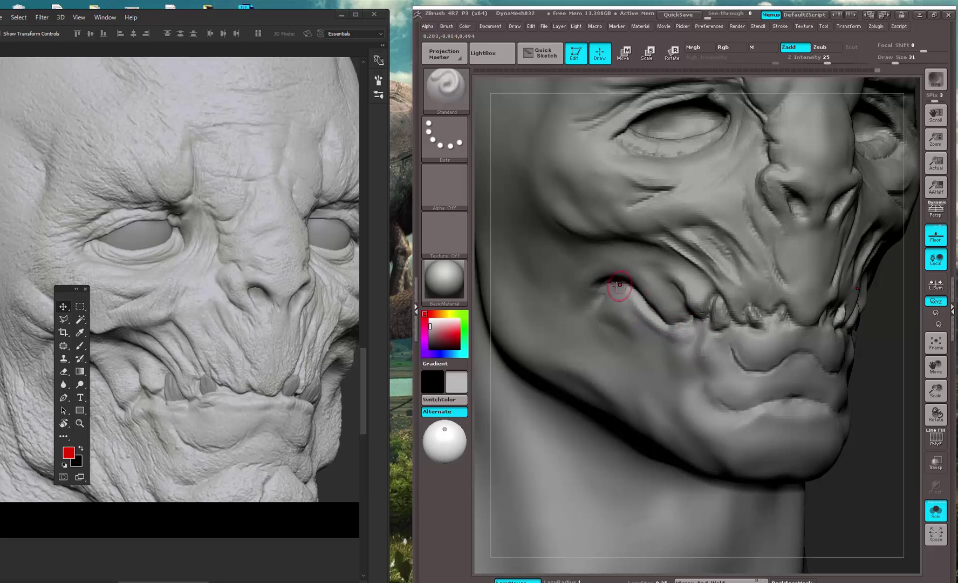
pyautogui.moveTo(670, 269); pyautogui.dragTo(721, 229)
# - Carve the cheek wrinkle beneath the eye with Dam_Standard
pyautogui.moveTo(870, 327); pyautogui.dragTo(689, 274)
pyautogui.press('b')
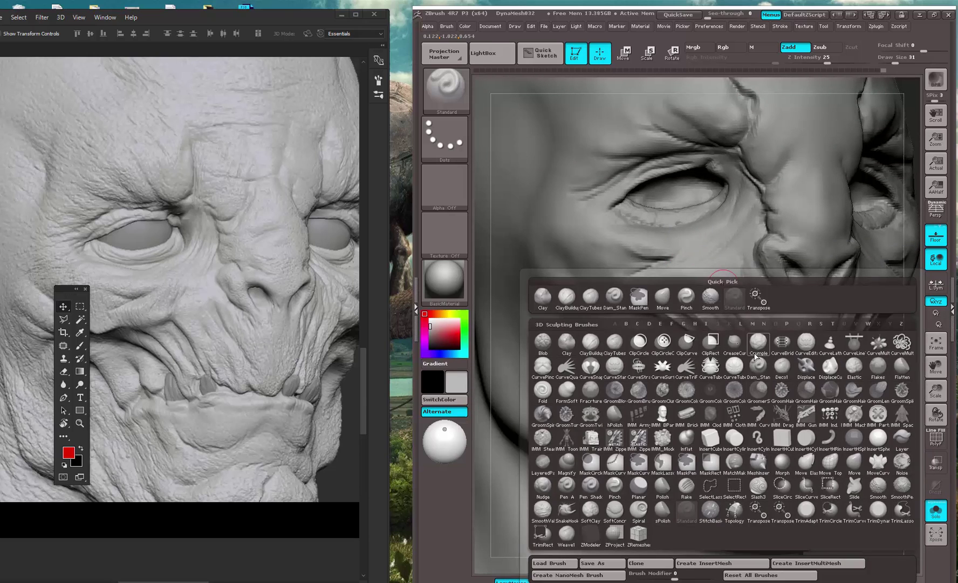
pyautogui.click(759, 367)
pyautogui.moveTo(676, 252)
pyautogui.mouseDown()
pyautogui.moveTo(656, 265)
pyautogui.moveTo(667, 248)
pyautogui.moveTo(642, 250)
pyautogui.mouseUp()
# - Switch to the Standard brush, frame the whole head, and check its progress along the undo history
pyautogui.press('b')
pyautogui.press('s')
pyautogui.press('t')
pyautogui.moveTo(877, 451)
pyautogui.keyDown('alt'); pyautogui.mouseDown()
pyautogui.moveTo(866, 243)
pyautogui.moveTo(841, 273)
pyautogui.moveTo(852, 306)
pyautogui.moveTo(868, 295)
pyautogui.mouseUp(); pyautogui.keyUp('alt')
pyautogui.press('f')
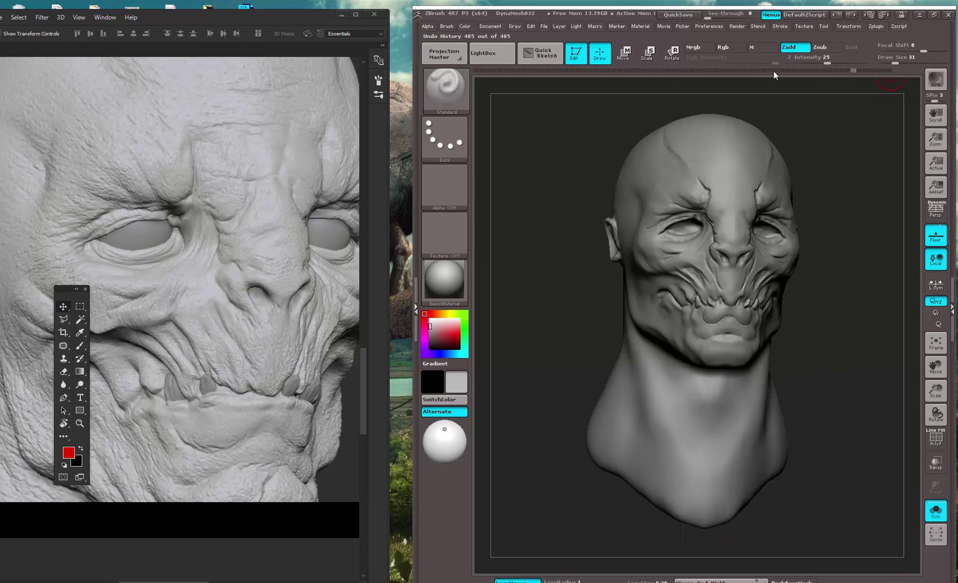
pyautogui.moveTo(775, 71)
pyautogui.mouseDown()
pyautogui.moveTo(756, 67)
pyautogui.moveTo(816, 73)
pyautogui.moveTo(596, 96)
pyautogui.moveTo(436, 156)
pyautogui.moveTo(599, 114)
pyautogui.moveTo(796, 112)
pyautogui.moveTo(896, 124)
pyautogui.mouseUp()
# - Deepen the wavy fold across the lower lip with Dam_Standard from a near-front view
pyautogui.moveTo(909, 169)
pyautogui.keyDown('alt'); pyautogui.mouseDown()
pyautogui.moveTo(786, 136)
pyautogui.moveTo(773, 156)
pyautogui.moveTo(805, 181)
pyautogui.moveTo(777, 186)
pyautogui.mouseUp(); pyautogui.keyUp('alt')
pyautogui.keyDown('alt'); pyautogui.moveTo(777, 186); pyautogui.dragTo(621, 346); pyautogui.keyUp('alt')
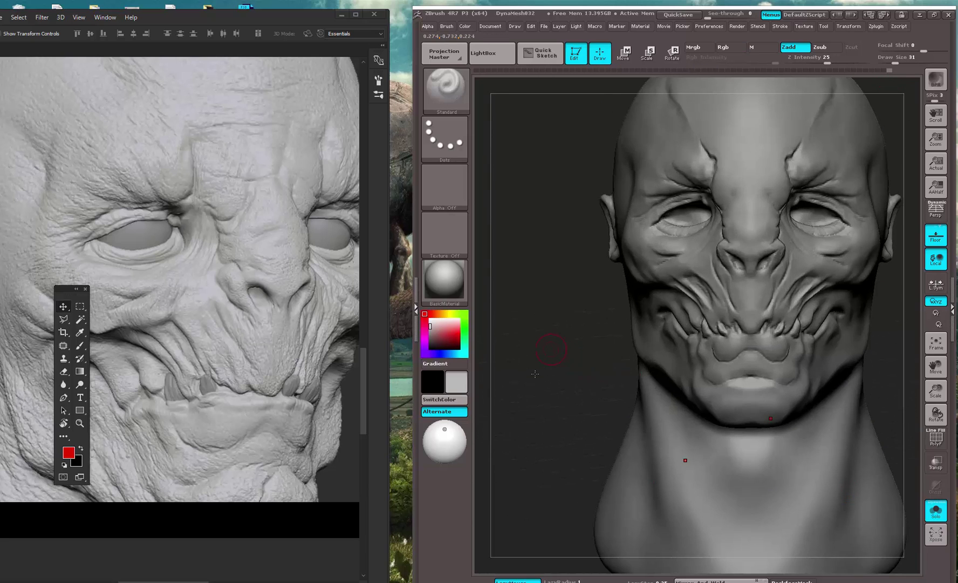
pyautogui.moveTo(535, 373)
pyautogui.keyDown('alt'); pyautogui.mouseDown()
pyautogui.moveTo(545, 387)
pyautogui.moveTo(534, 404)
pyautogui.mouseUp(); pyautogui.keyUp('alt')
pyautogui.keyDown('alt'); pyautogui.moveTo(542, 347); pyautogui.dragTo(532, 440); pyautogui.keyUp('alt')
pyautogui.press('b')
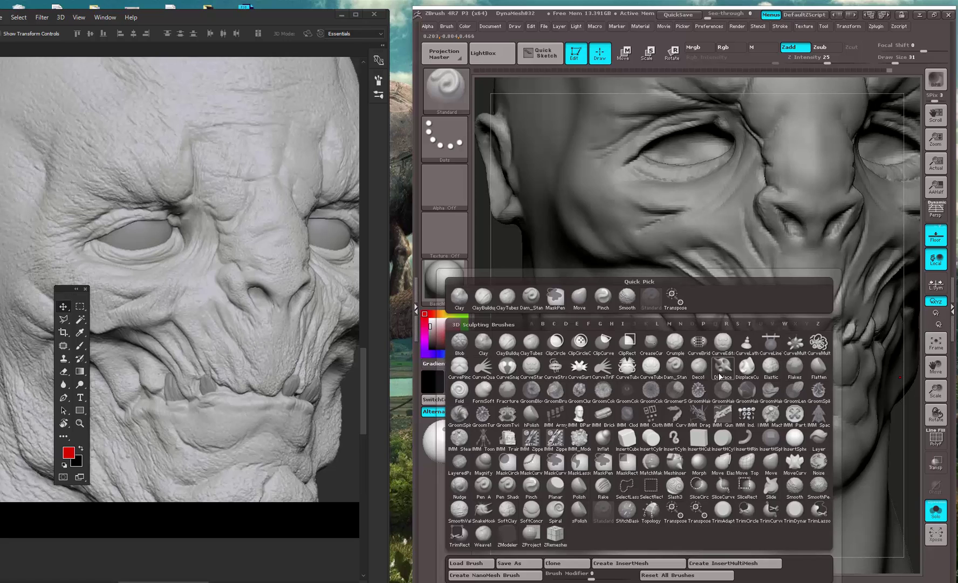
pyautogui.click(675, 367)
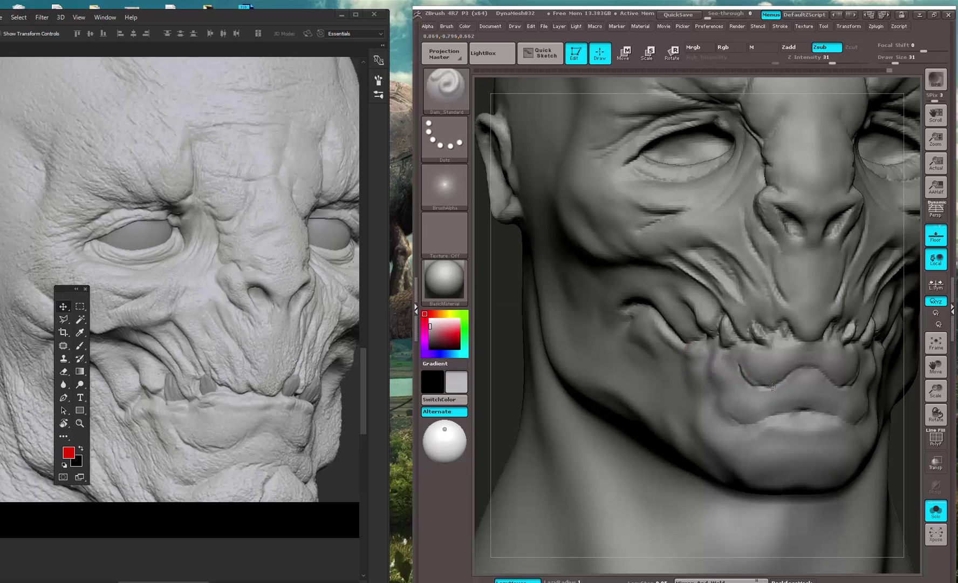
pyautogui.moveTo(757, 380)
pyautogui.mouseDown()
pyautogui.moveTo(773, 387)
pyautogui.moveTo(803, 368)
pyautogui.mouseUp()
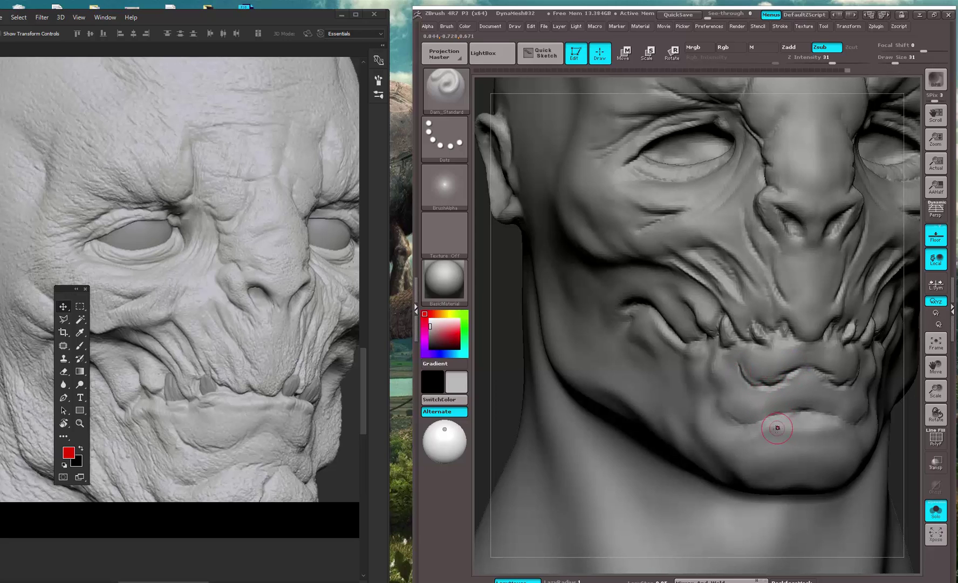
# - Carve the crease above the chin and cut a small dimple into the chin's centre
pyautogui.moveTo(803, 411); pyautogui.dragTo(761, 416)
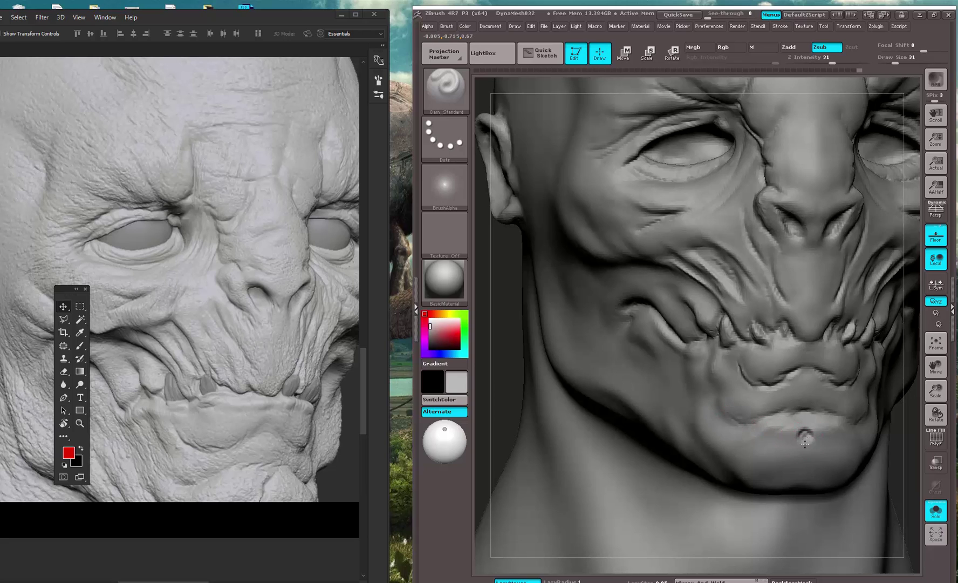
pyautogui.moveTo(805, 444)
pyautogui.mouseDown()
pyautogui.moveTo(798, 437)
pyautogui.moveTo(798, 454)
pyautogui.mouseUp()
# - Define the edge of the large fang and reshape the lip fold beside it with the Move brush
pyautogui.moveTo(721, 339); pyautogui.dragTo(731, 328)
pyautogui.press('b')
pyautogui.press('m')
pyautogui.press('v')
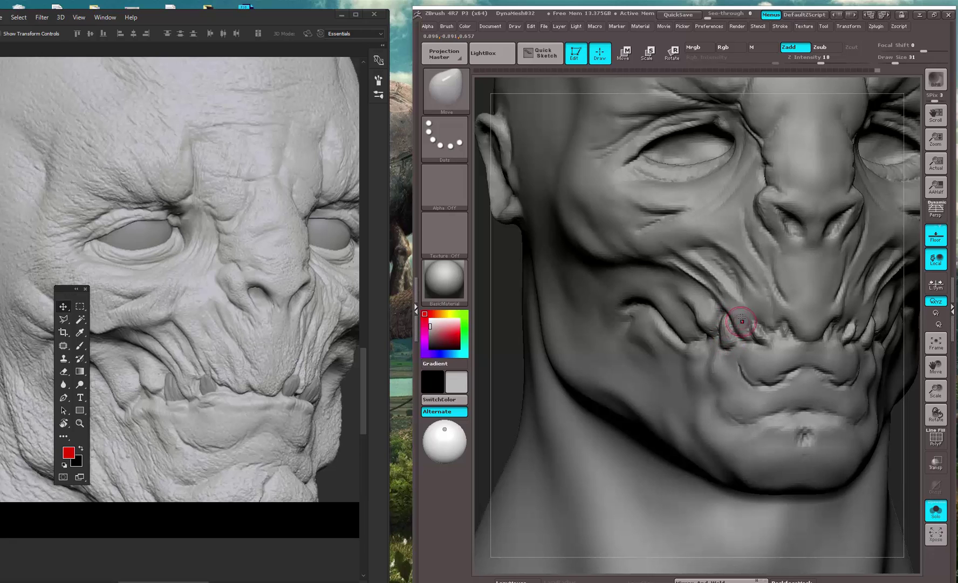
pyautogui.moveTo(742, 321); pyautogui.dragTo(750, 317)
# - Carve the folds of the upper lip between the nose and the fangs with Dam_Standard
pyautogui.press('b')
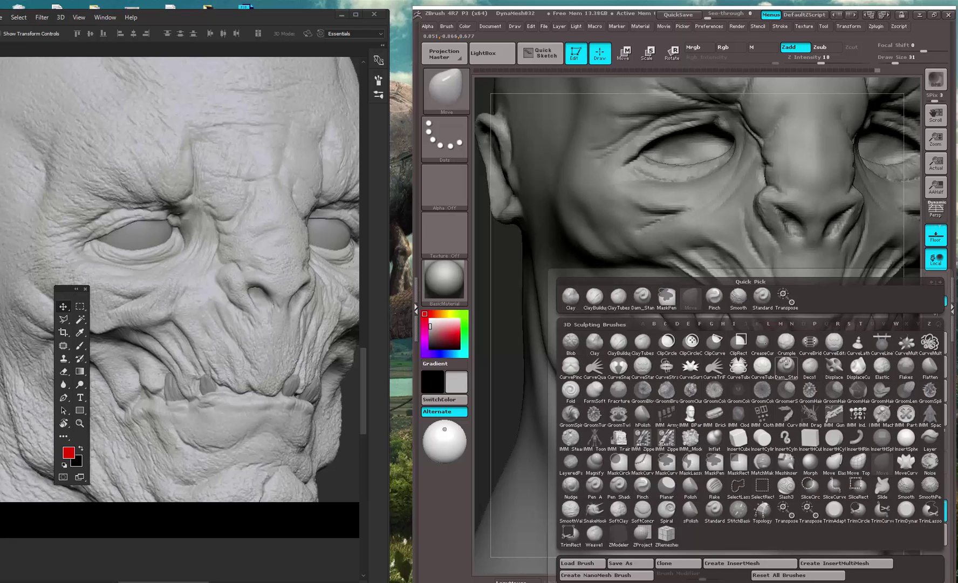
pyautogui.press('d')
pyautogui.press('s')
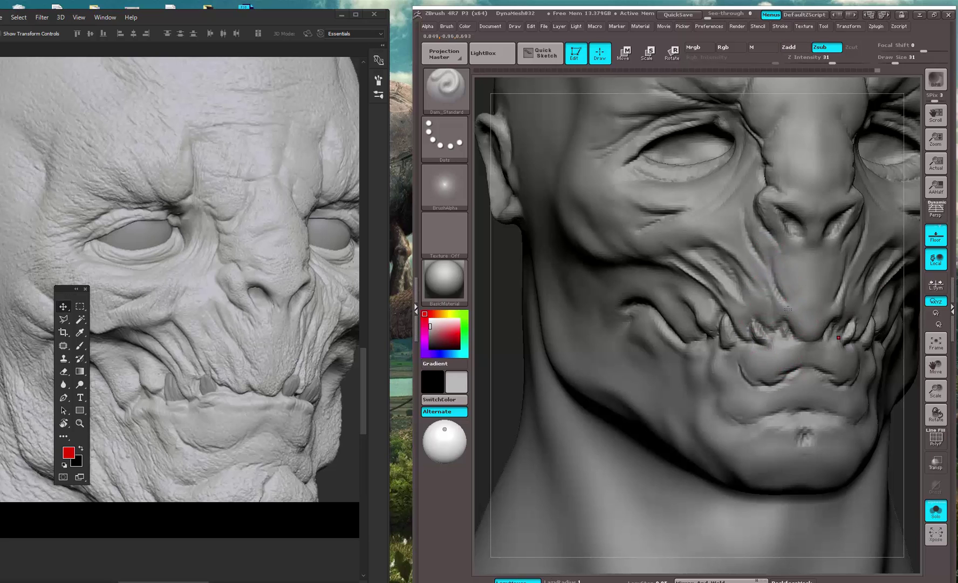
# - Pan the Photoshop reference to show more of the forehead, and return to ZBrush at a matching three-quarter close-up
pyautogui.press('f')
pyautogui.click(288, 219)
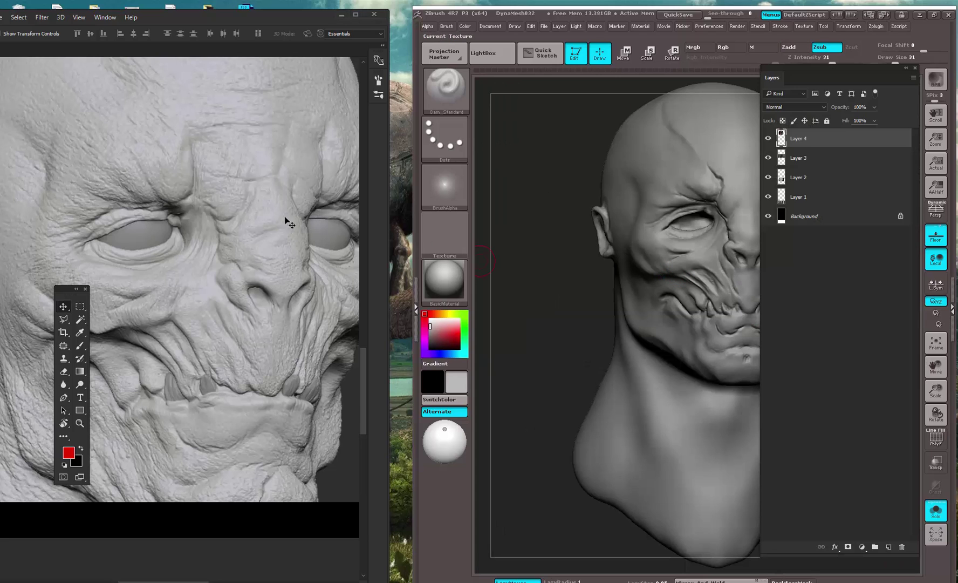
pyautogui.moveTo(227, 236); pyautogui.dragTo(235, 313)
pyautogui.click(604, 290)
pyautogui.keyDown('alt'); pyautogui.moveTo(544, 321); pyautogui.dragTo(479, 429); pyautogui.keyUp('alt')
pyautogui.moveTo(484, 343)
pyautogui.mouseDown()
pyautogui.moveTo(488, 364)
pyautogui.moveTo(531, 400)
pyautogui.moveTo(527, 429)
pyautogui.mouseUp()
pyautogui.moveTo(511, 373); pyautogui.dragTo(569, 354)
# - Carve wrinkles across the nose bridge beside the inner eye corner, and switch to the Standard brush
pyautogui.moveTo(791, 231)
pyautogui.mouseDown()
pyautogui.moveTo(826, 241)
pyautogui.moveTo(830, 209)
pyautogui.mouseUp()
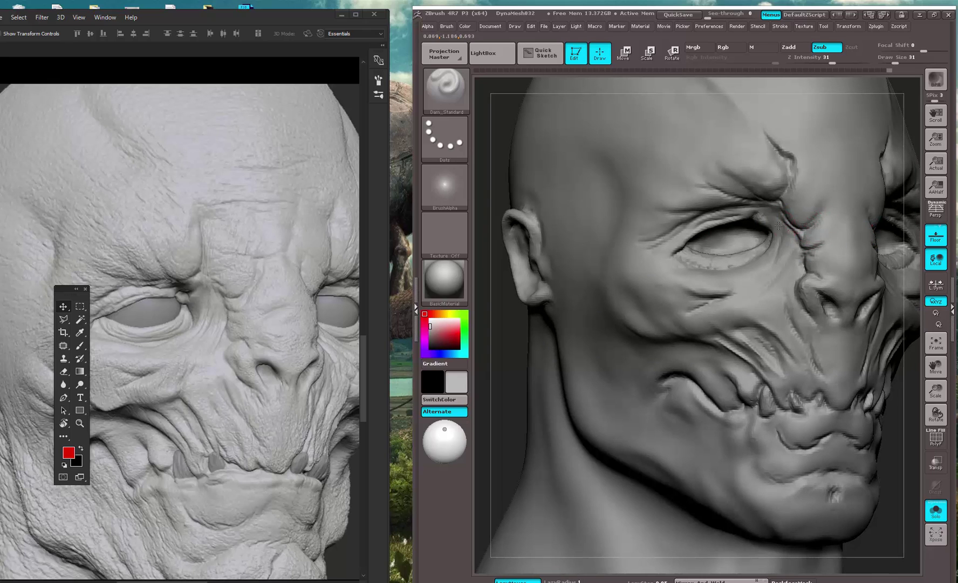
pyautogui.press('b')
pyautogui.press('s')
pyautogui.press('t')
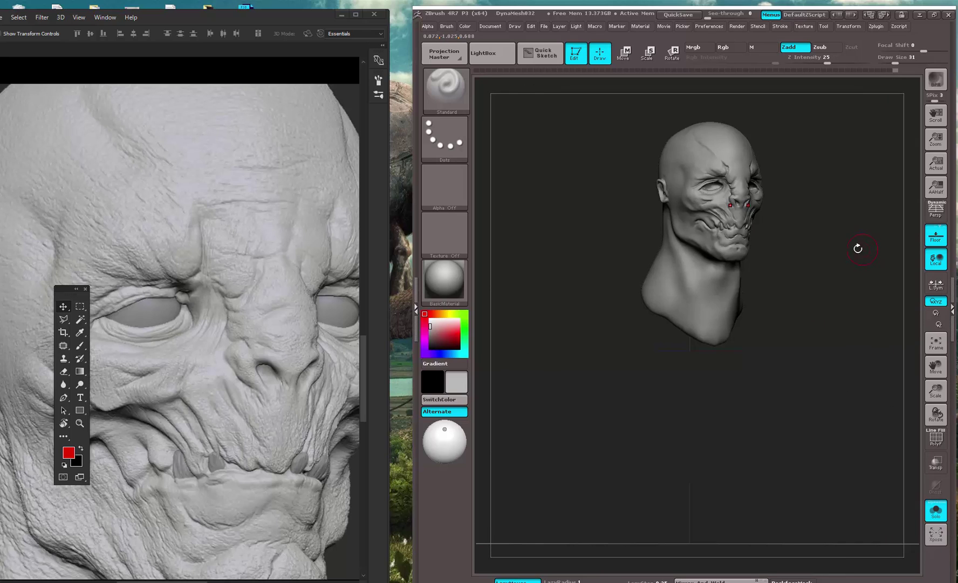
pyautogui.moveTo(856, 248)
pyautogui.mouseDown()
pyautogui.moveTo(788, 241)
pyautogui.moveTo(850, 236)
pyautogui.mouseUp()
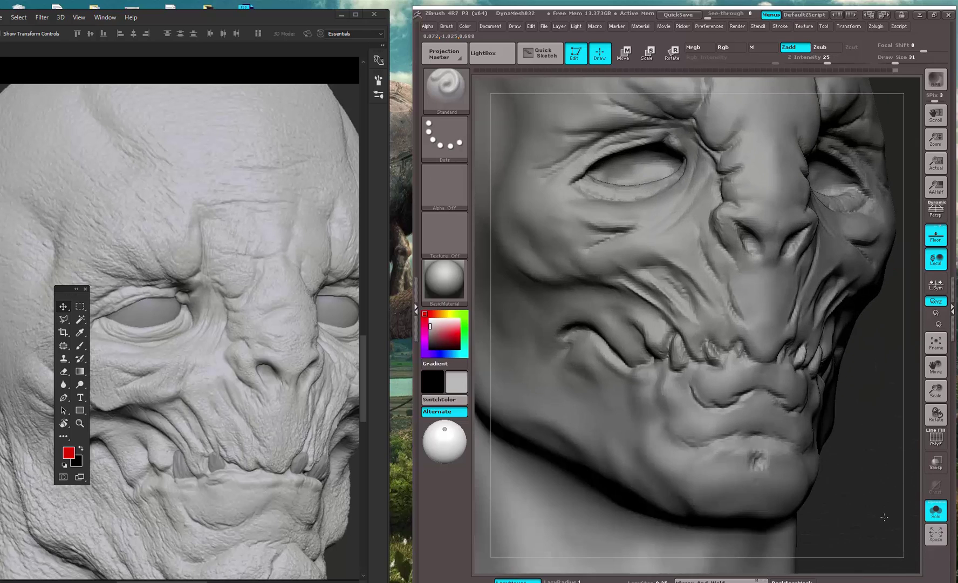
# - Build up the fold on the cheek beside the upper lip with the Decol brush and smooth it
pyautogui.press('b')
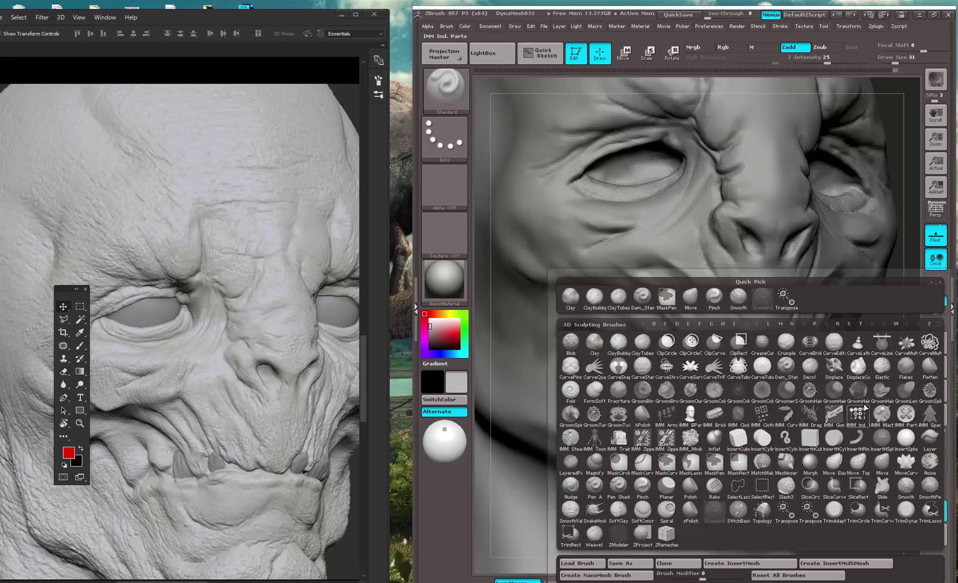
pyautogui.click(801, 371)
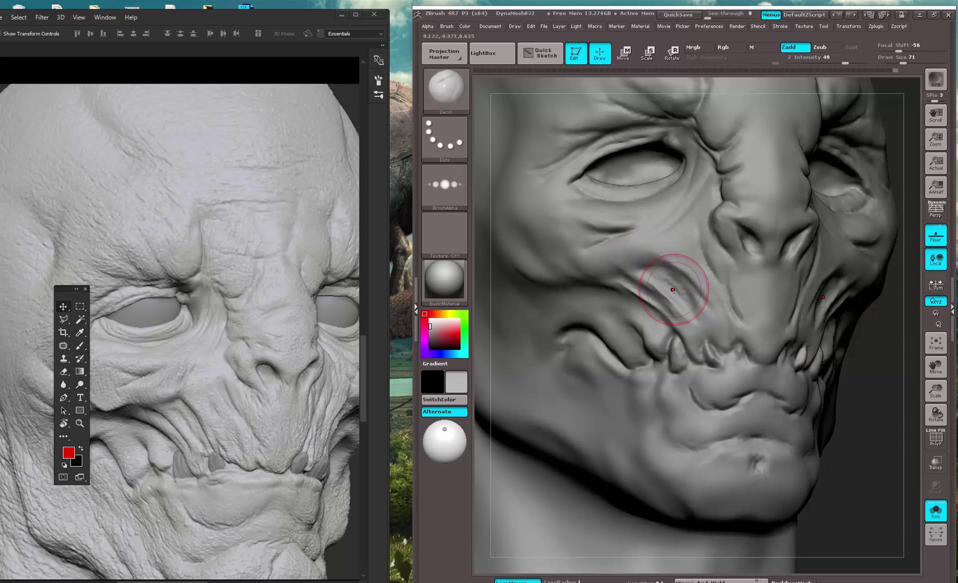
pyautogui.moveTo(674, 289); pyautogui.dragTo(659, 295)
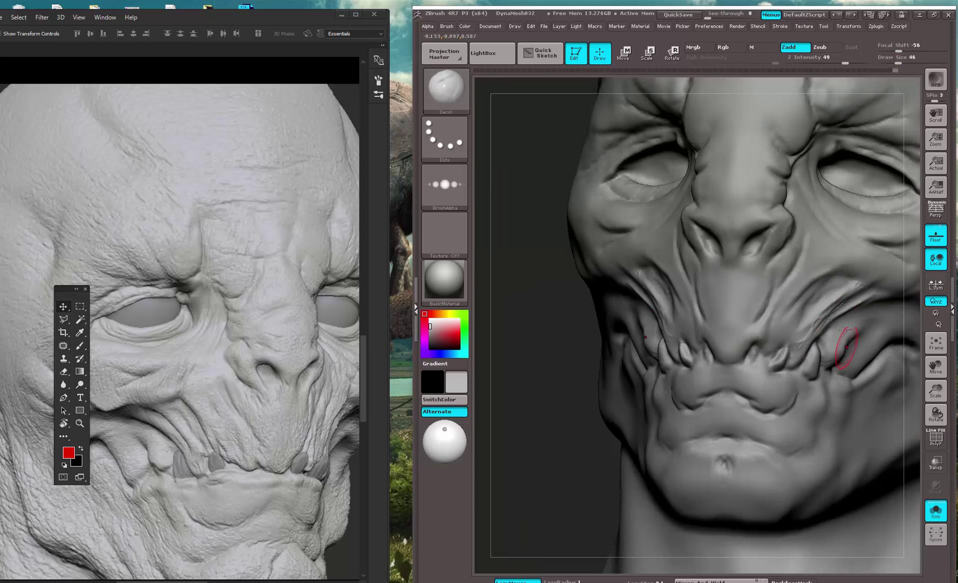
pyautogui.press('shift')
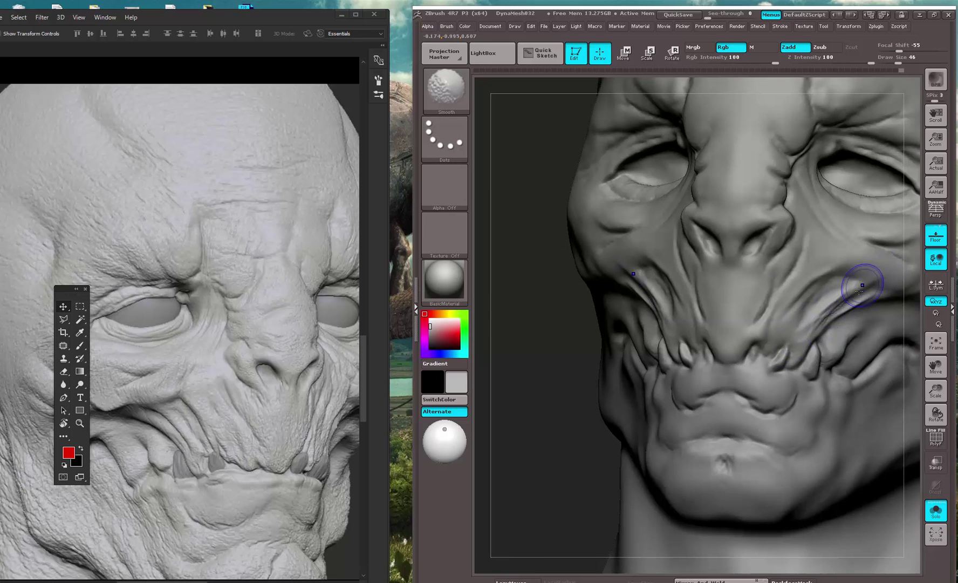
# - Carve the cheek folds above the fangs with Dam_Standard at draw size 17
pyautogui.press('b')
pyautogui.click(787, 366)
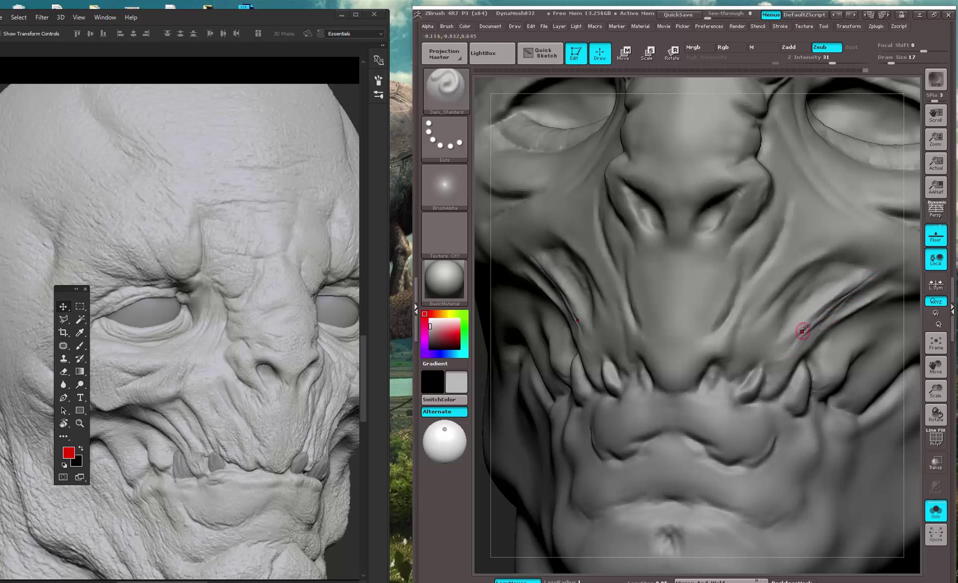
pyautogui.press('f')
pyautogui.moveTo(827, 266)
pyautogui.mouseDown()
pyautogui.moveTo(844, 272)
pyautogui.moveTo(851, 297)
pyautogui.moveTo(858, 386)
pyautogui.mouseUp()
# - Reshape the folds running from the cheek to the upper fangs with the Decol brush and smooth their transitions
pyautogui.press('b')
pyautogui.click(811, 368)
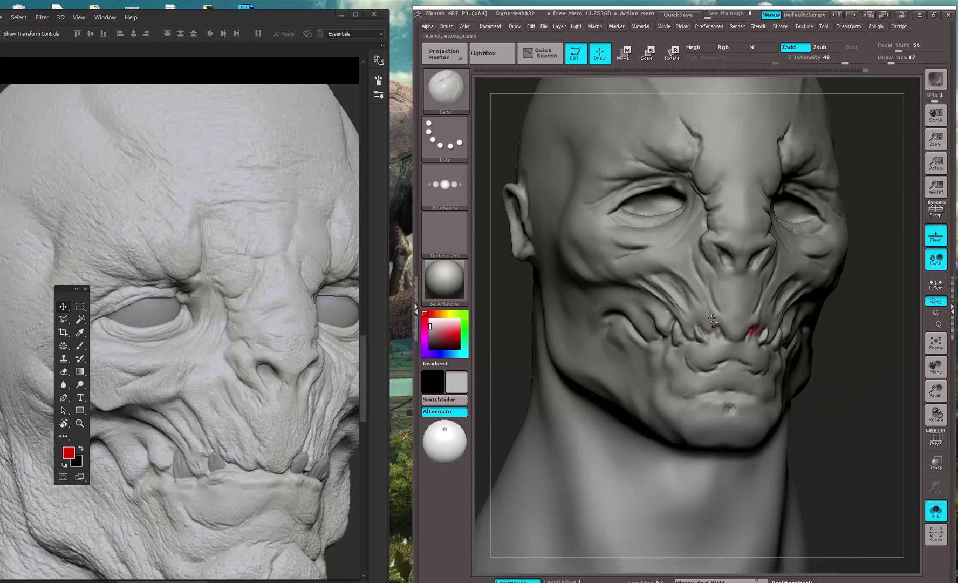
pyautogui.press('ctrl')
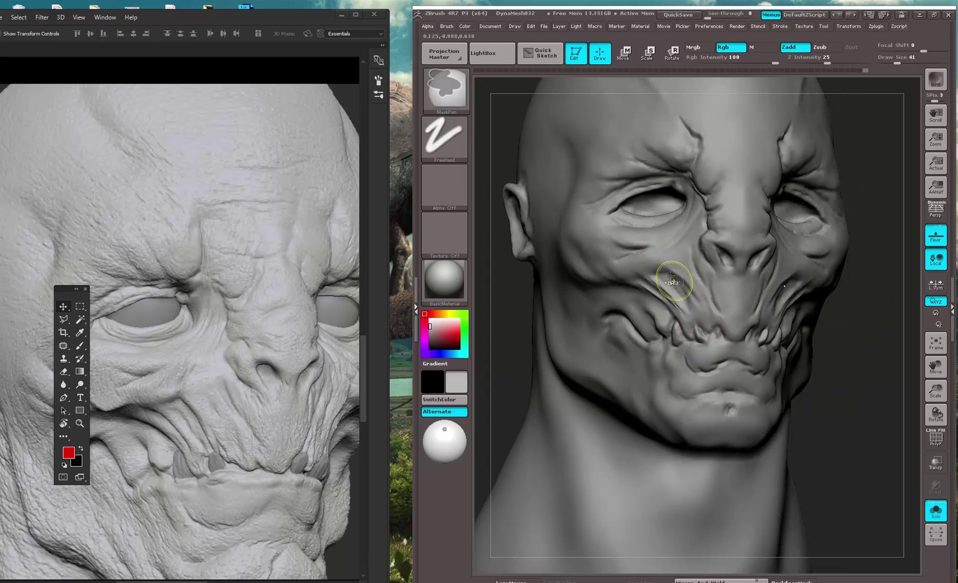
pyautogui.keyDown('alt'); pyautogui.moveTo(843, 329); pyautogui.dragTo(848, 362); pyautogui.keyUp('alt')
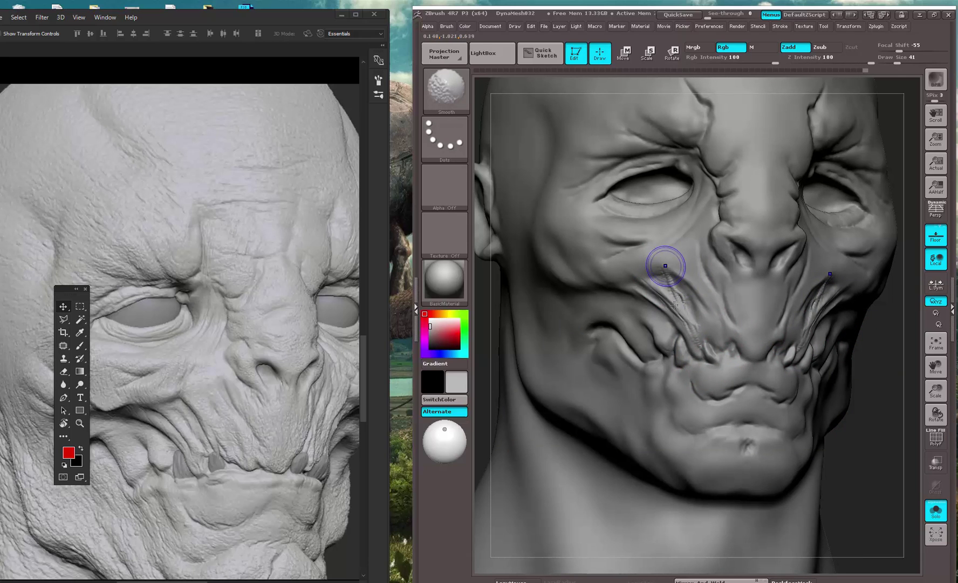
pyautogui.keyDown('shift'); pyautogui.moveTo(667, 266); pyautogui.dragTo(693, 338); pyautogui.keyUp('shift')
pyautogui.hotkey('ctrl', 'z')
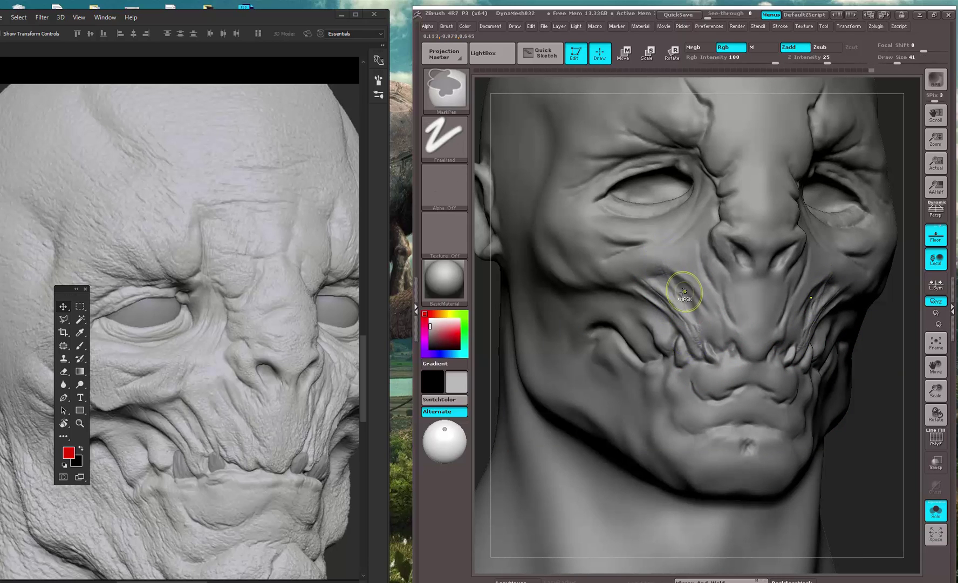
pyautogui.keyDown('shift'); pyautogui.moveTo(676, 286); pyautogui.dragTo(693, 330); pyautogui.keyUp('shift')
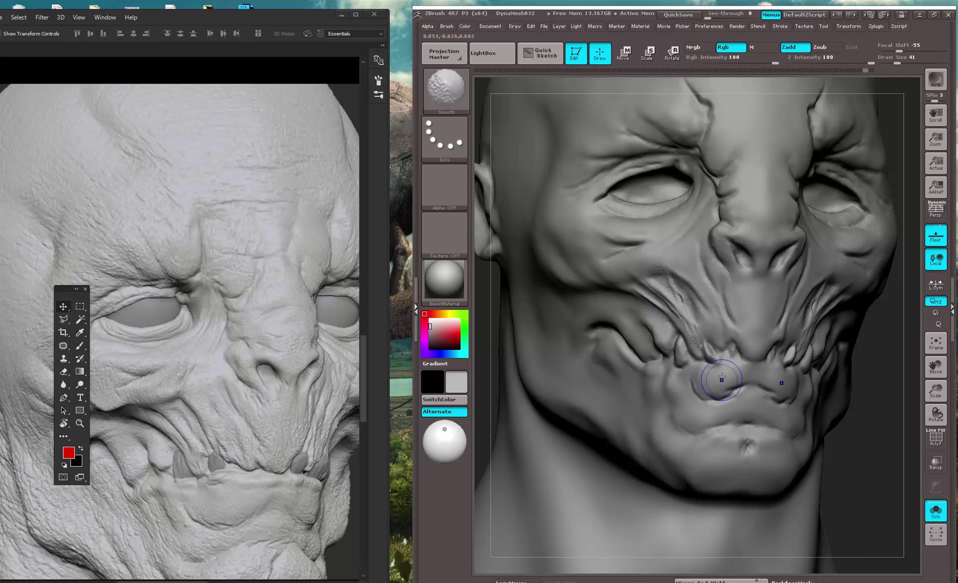
# - Sharpen the creases running from the cheek down to the large fang with Dam_Standard at draw size 31
pyautogui.press('b')
pyautogui.click(790, 367)
pyautogui.keyDown('alt'); pyautogui.moveTo(885, 464); pyautogui.dragTo(888, 507); pyautogui.keyUp('alt')
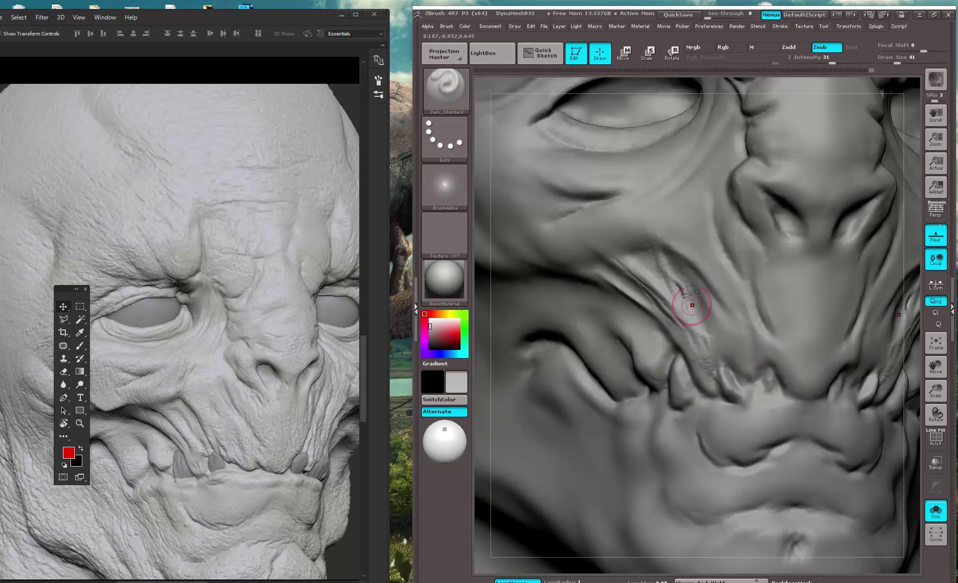
pyautogui.press('space')
pyautogui.moveTo(718, 296); pyautogui.dragTo(707, 294)
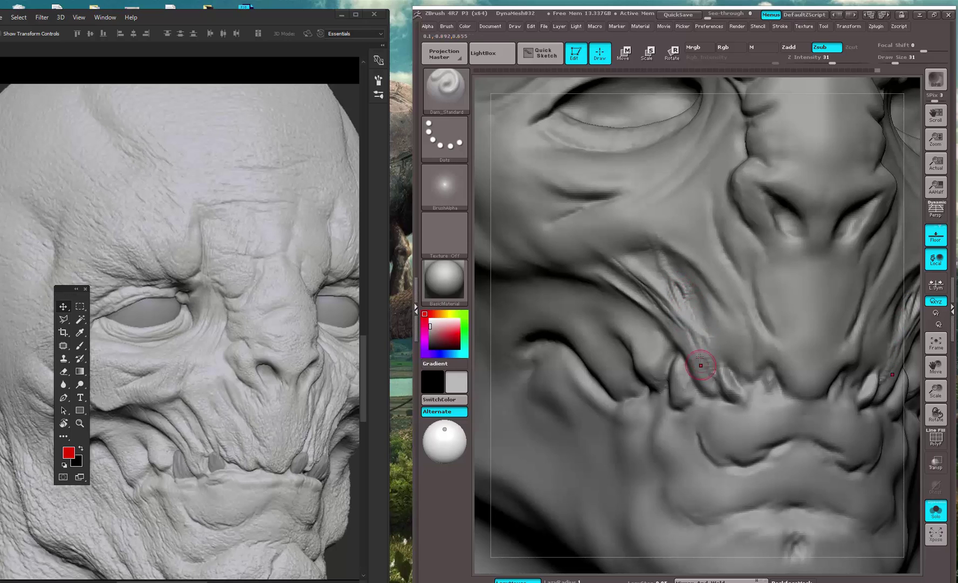
pyautogui.moveTo(700, 358)
pyautogui.mouseDown()
pyautogui.moveTo(712, 361)
pyautogui.moveTo(709, 397)
pyautogui.mouseUp()
pyautogui.moveTo(665, 262)
pyautogui.mouseDown()
pyautogui.moveTo(670, 286)
pyautogui.moveTo(655, 257)
pyautogui.mouseUp()
pyautogui.press('f')
pyautogui.moveTo(824, 271)
pyautogui.mouseDown()
pyautogui.moveTo(808, 268)
pyautogui.moveTo(822, 349)
pyautogui.moveTo(868, 272)
pyautogui.moveTo(841, 273)
pyautogui.moveTo(855, 371)
pyautogui.mouseUp()
# - Rework the cheek folds above the mouth corner from the opposite side with the Decol brush, undoing unwanted strokes and smoothing
pyautogui.press('b')
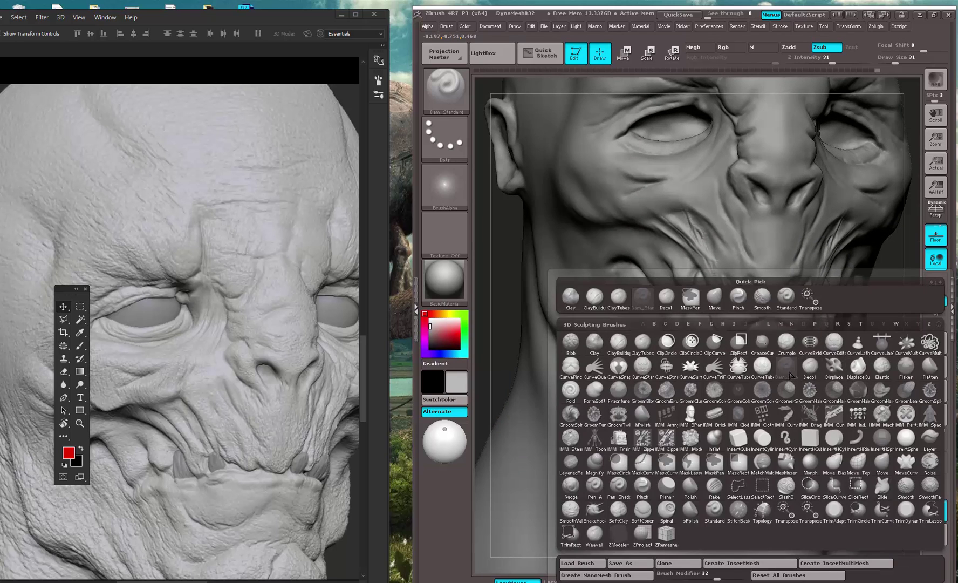
pyautogui.click(810, 370)
pyautogui.moveTo(896, 324)
pyautogui.keyDown('alt'); pyautogui.mouseDown()
pyautogui.moveTo(866, 356)
pyautogui.moveTo(789, 364)
pyautogui.mouseUp(); pyautogui.keyUp('alt')
pyautogui.press('b')
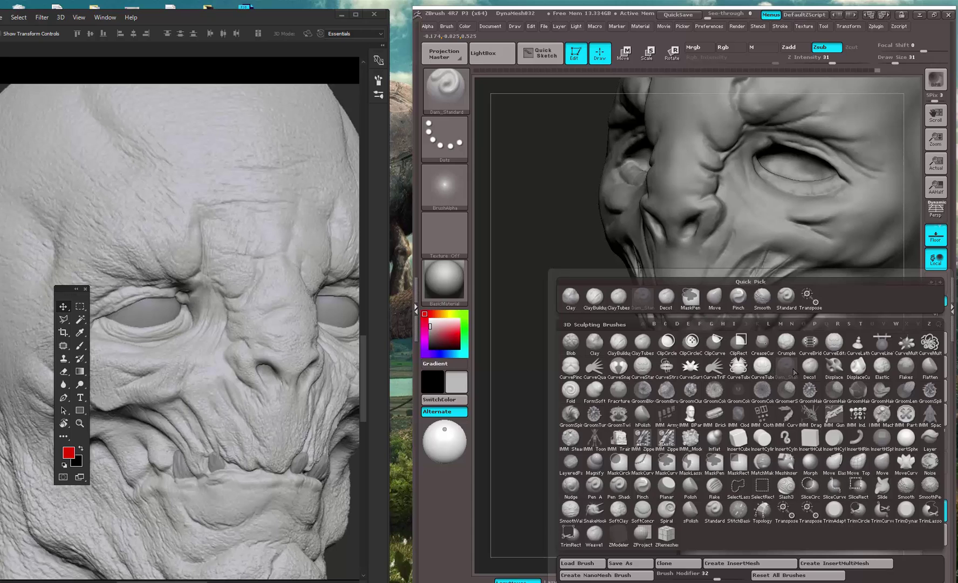
pyautogui.click(809, 369)
pyautogui.keyDown('alt'); pyautogui.moveTo(584, 388); pyautogui.dragTo(543, 433); pyautogui.keyUp('alt')
pyautogui.keyDown('shift'); pyautogui.moveTo(733, 281); pyautogui.dragTo(709, 299); pyautogui.keyUp('shift')
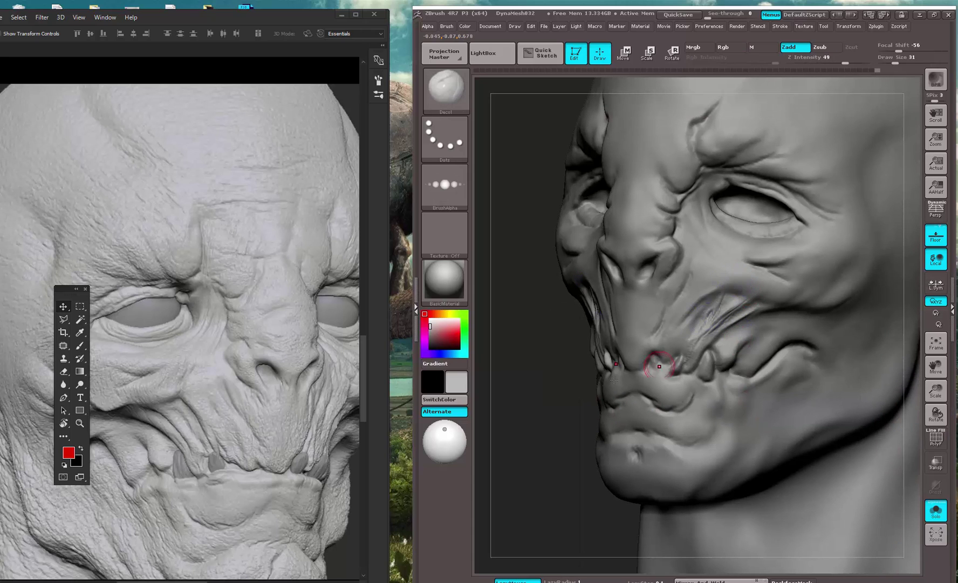
pyautogui.moveTo(614, 379)
pyautogui.mouseDown()
pyautogui.moveTo(774, 318)
pyautogui.moveTo(729, 340)
pyautogui.mouseUp()
pyautogui.hotkey('ctrl', 'z')
pyautogui.hotkey('ctrl', 'z')
pyautogui.moveTo(786, 311); pyautogui.dragTo(728, 339)
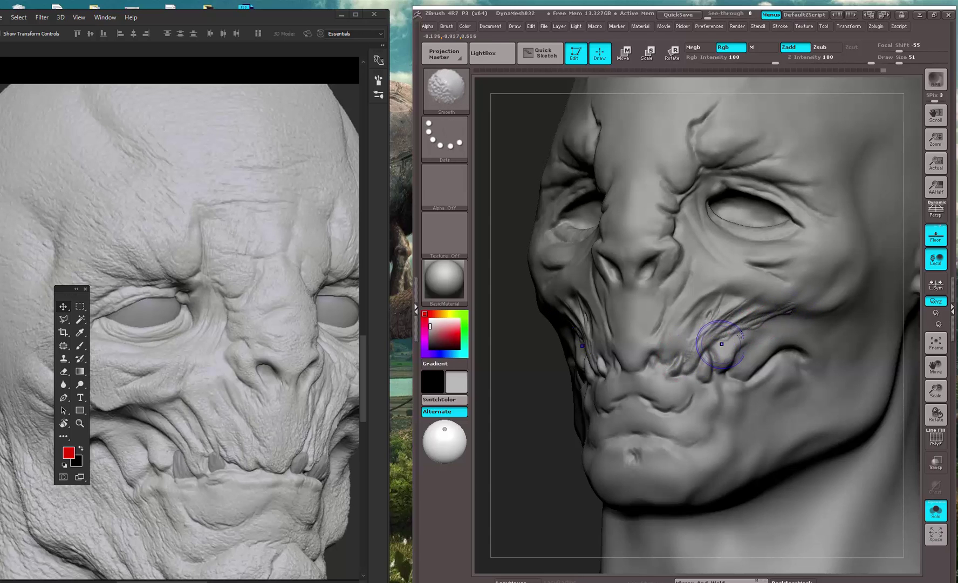
# - Carve thin, fanning creases from the cheek down to the upper lip and fangs with Dam_Standard at draw size 29
pyautogui.press('b')
pyautogui.press('d')
pyautogui.press('s')
pyautogui.moveTo(574, 400)
pyautogui.keyDown('alt'); pyautogui.mouseDown()
pyautogui.moveTo(531, 386)
pyautogui.moveTo(700, 349)
pyautogui.mouseUp(); pyautogui.keyUp('alt')
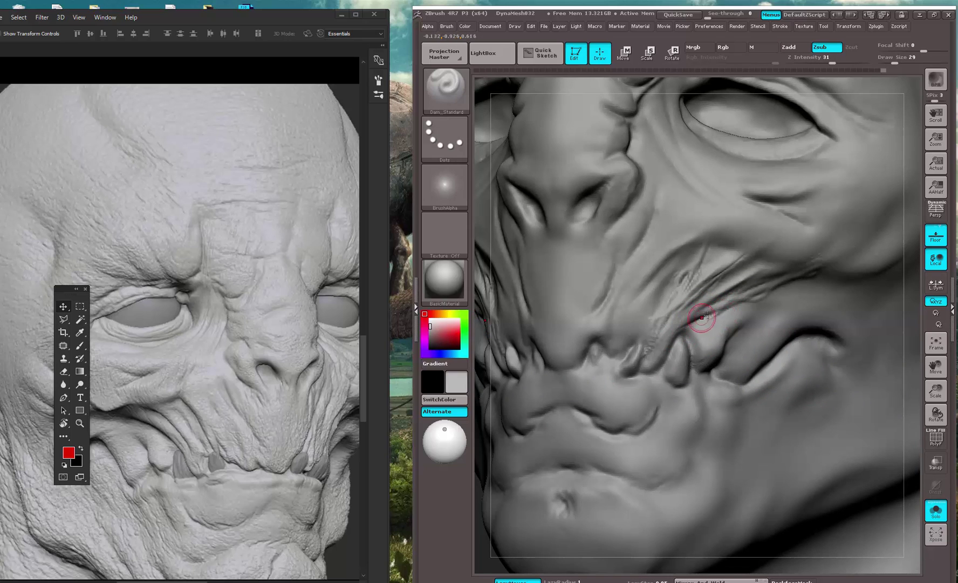
pyautogui.moveTo(726, 303); pyautogui.dragTo(672, 327)
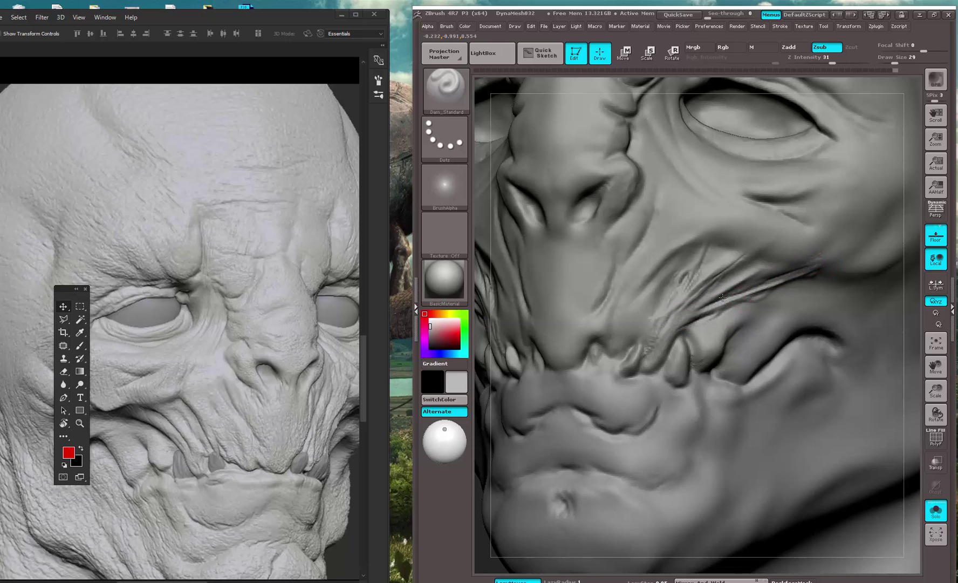
pyautogui.moveTo(821, 264); pyautogui.dragTo(700, 312)
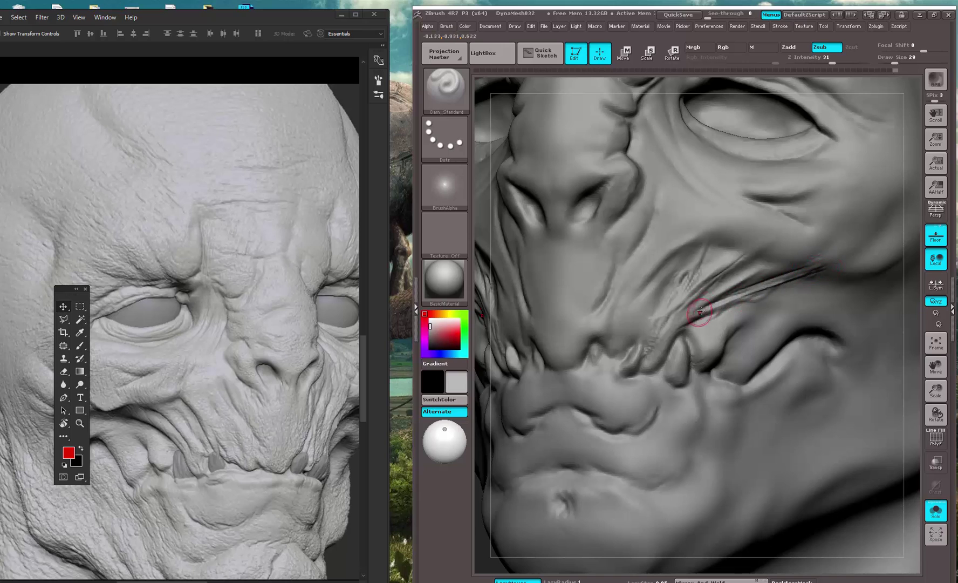
pyautogui.moveTo(783, 286); pyautogui.dragTo(775, 287)
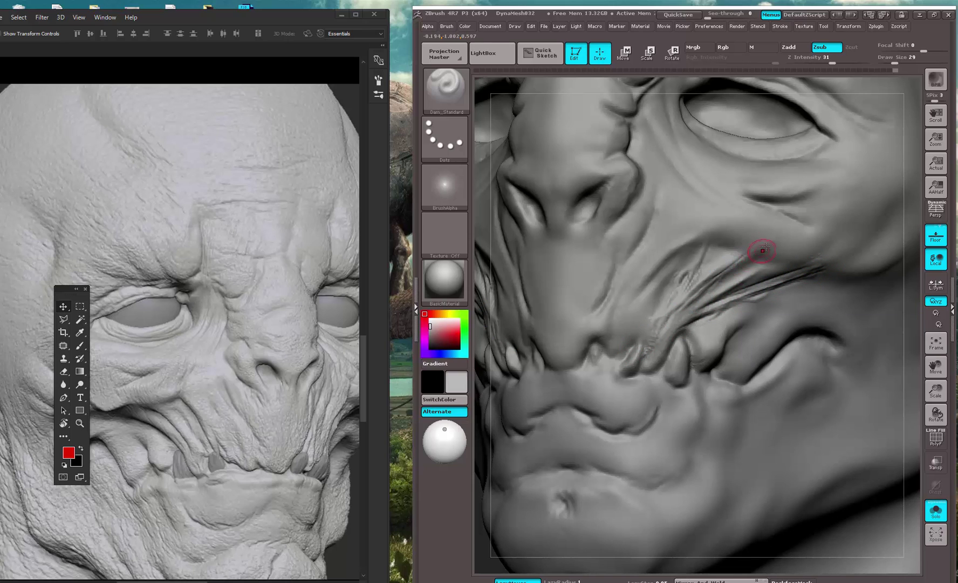
pyautogui.moveTo(767, 239); pyautogui.dragTo(660, 314)
pyautogui.moveTo(716, 228)
pyautogui.mouseDown()
pyautogui.moveTo(675, 309)
pyautogui.moveTo(680, 274)
pyautogui.moveTo(636, 369)
pyautogui.mouseUp()
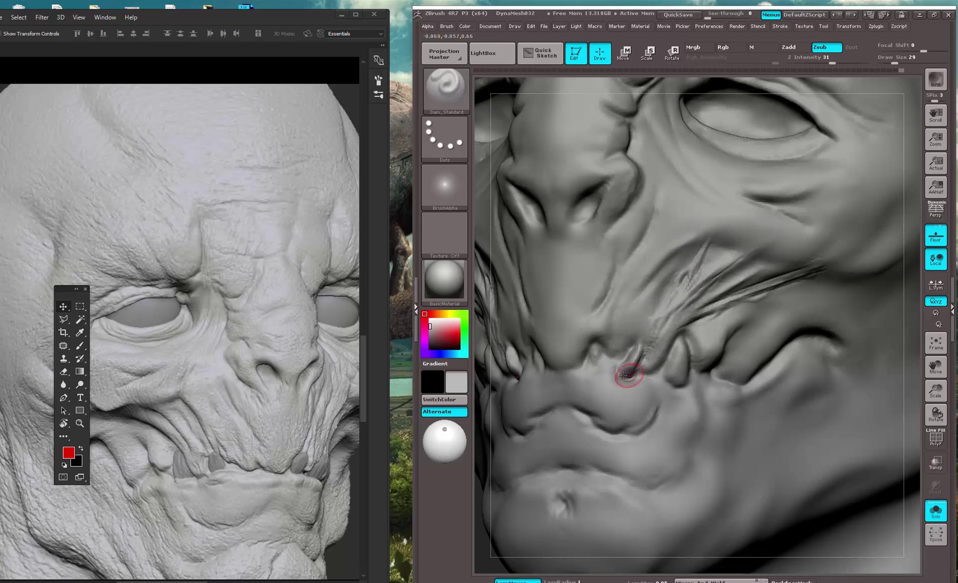
# - Undo the last stroke and define the outlines of the large, middle and small upper fangs with Dam_Standard
pyautogui.hotkey('ctrl', 'z')
pyautogui.moveTo(674, 355)
pyautogui.mouseDown()
pyautogui.moveTo(661, 386)
pyautogui.moveTo(695, 374)
pyautogui.moveTo(684, 384)
pyautogui.mouseUp()
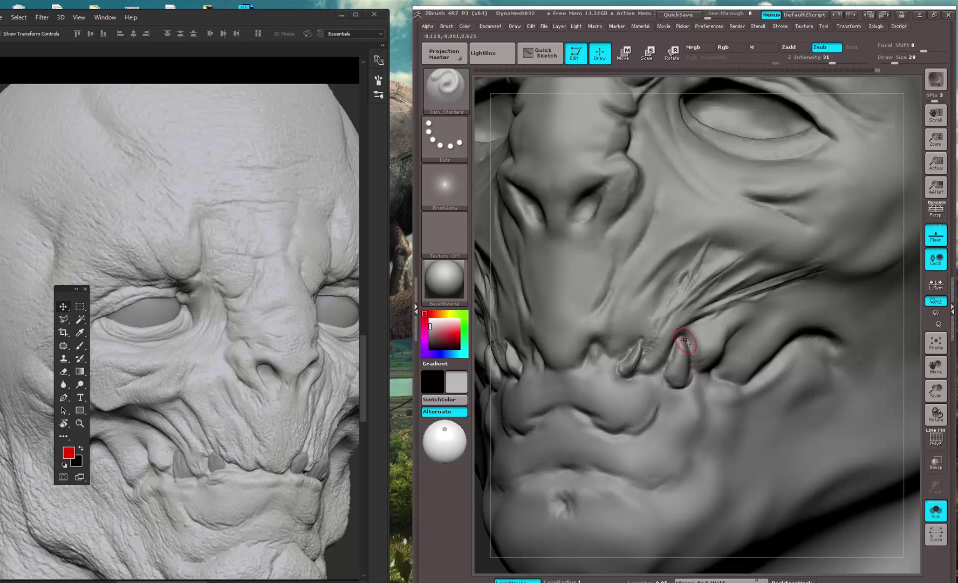
pyautogui.moveTo(685, 339)
pyautogui.mouseDown()
pyautogui.moveTo(678, 382)
pyautogui.moveTo(680, 354)
pyautogui.mouseUp()
pyautogui.moveTo(638, 379); pyautogui.dragTo(627, 375)
pyautogui.keyDown('shift'); pyautogui.moveTo(935, 421); pyautogui.dragTo(907, 394); pyautogui.keyUp('shift')
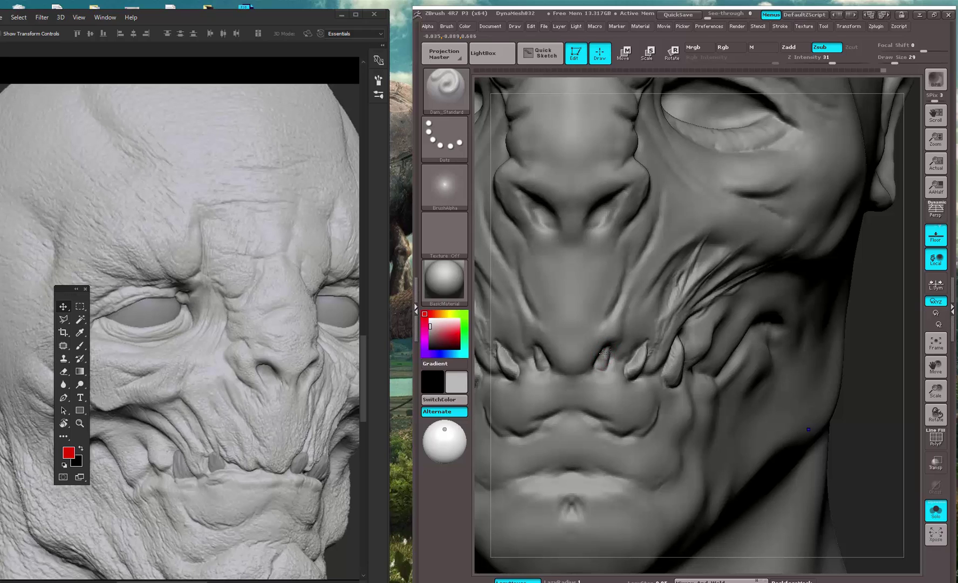
pyautogui.moveTo(603, 353); pyautogui.dragTo(603, 368)
# - Deepen the curved crease beneath the lower lip's bulge with Dam_Standard
pyautogui.moveTo(882, 402); pyautogui.dragTo(865, 319)
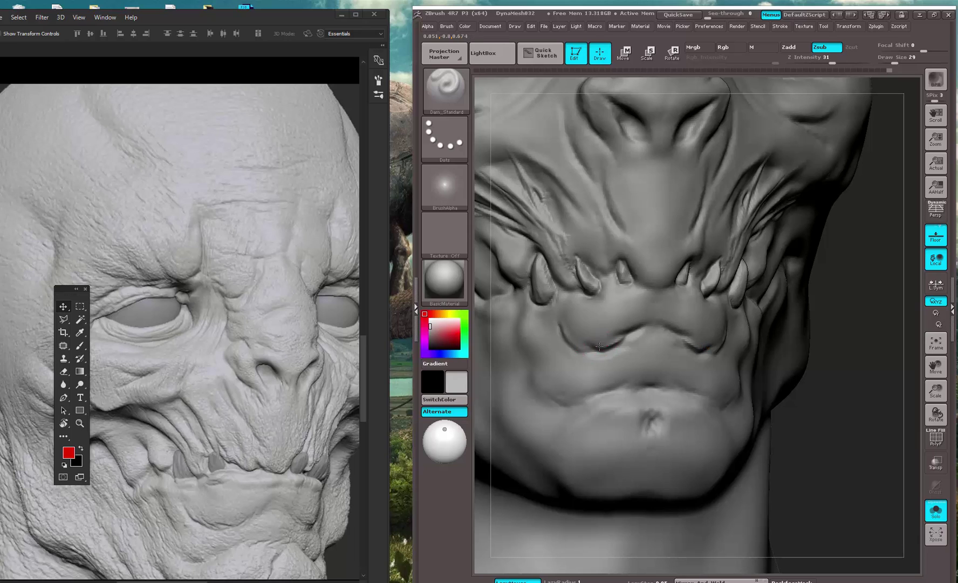
pyautogui.moveTo(566, 329); pyautogui.dragTo(611, 349)
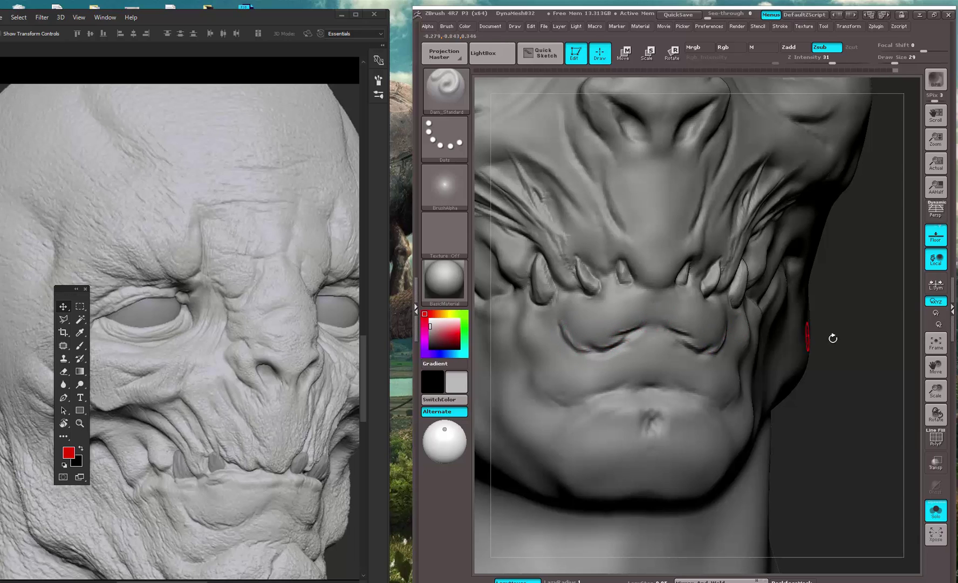
pyautogui.moveTo(833, 338); pyautogui.dragTo(691, 362)
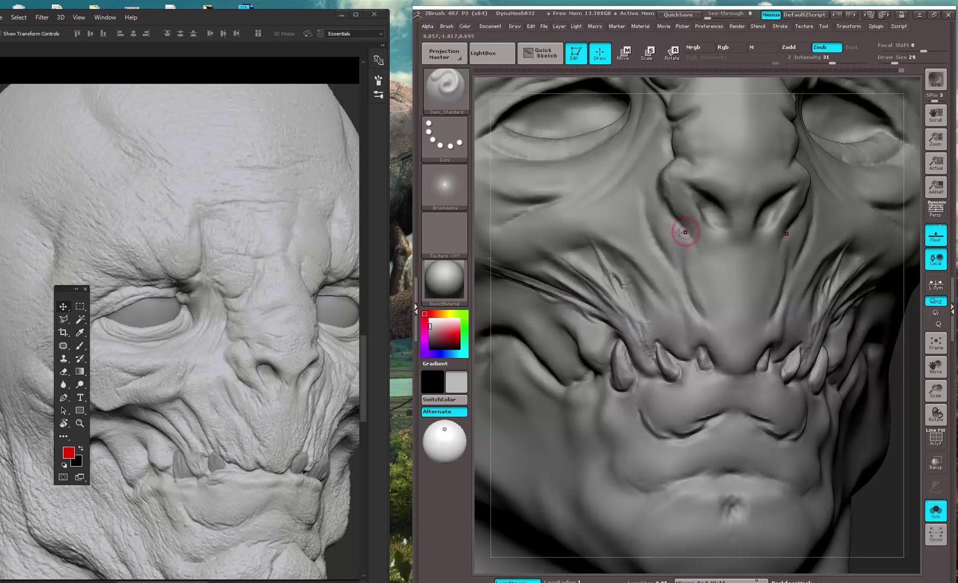
# - Check the whole head, and carve the nostril and the fold beside it with Dam_Standard at draw size 39
pyautogui.press('f')
pyautogui.moveTo(829, 264); pyautogui.dragTo(858, 195)
pyautogui.moveTo(722, 69)
pyautogui.mouseDown()
pyautogui.moveTo(557, 101)
pyautogui.moveTo(843, 107)
pyautogui.moveTo(885, 122)
pyautogui.mouseUp()
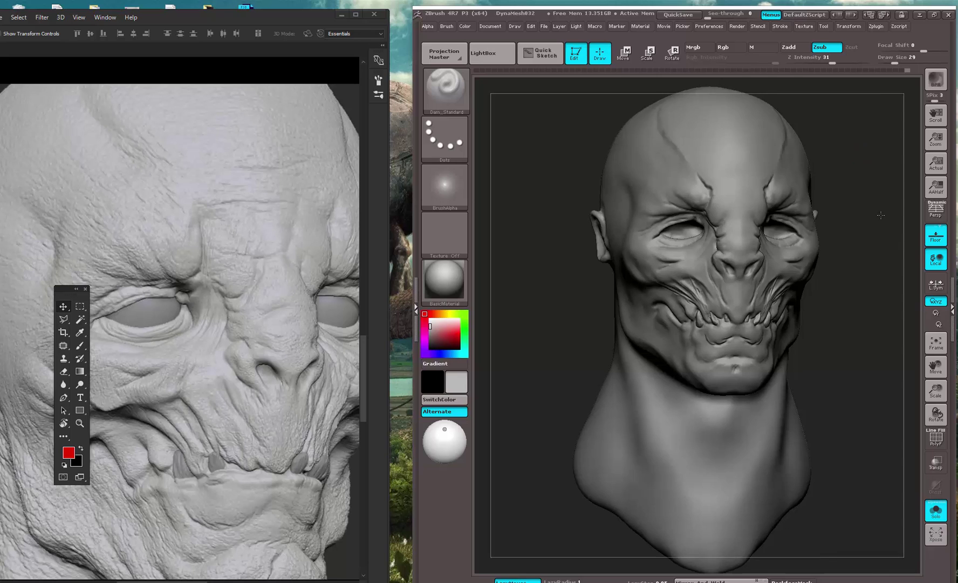
pyautogui.moveTo(880, 213)
pyautogui.keyDown('alt'); pyautogui.mouseDown()
pyautogui.moveTo(871, 288)
pyautogui.moveTo(801, 375)
pyautogui.moveTo(809, 360)
pyautogui.moveTo(819, 396)
pyautogui.moveTo(840, 353)
pyautogui.moveTo(865, 398)
pyautogui.moveTo(853, 394)
pyautogui.mouseUp(); pyautogui.keyUp('alt')
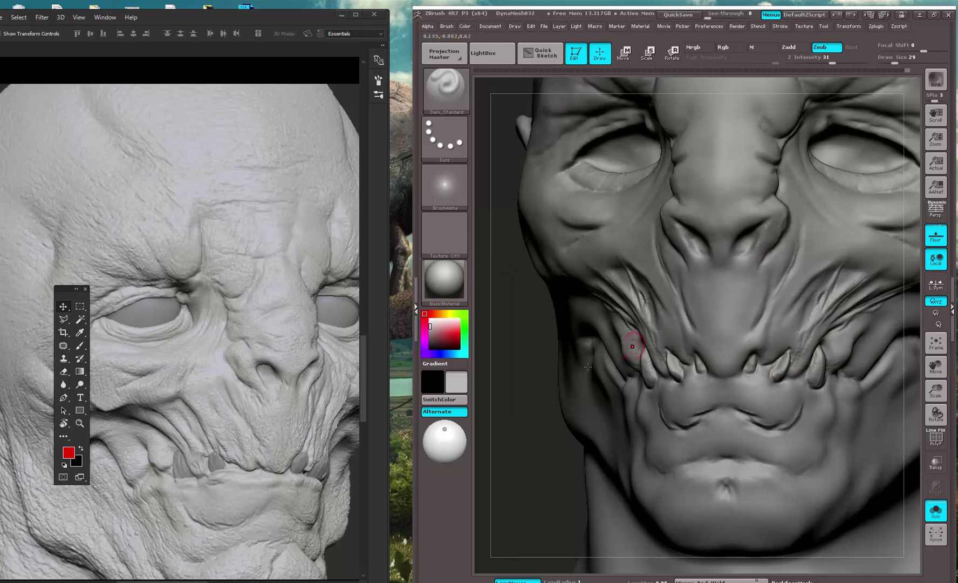
pyautogui.moveTo(546, 366)
pyautogui.mouseDown()
pyautogui.moveTo(532, 355)
pyautogui.moveTo(538, 377)
pyautogui.mouseUp()
pyautogui.moveTo(803, 235)
pyautogui.mouseDown()
pyautogui.moveTo(775, 267)
pyautogui.moveTo(771, 291)
pyautogui.mouseUp()
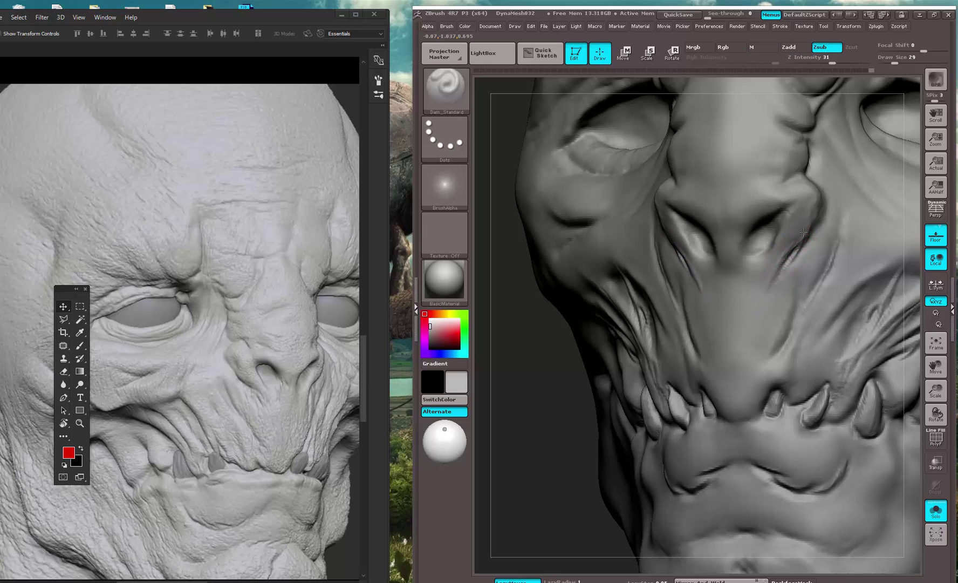
pyautogui.press('space')
pyautogui.moveTo(770, 228); pyautogui.dragTo(762, 238)
pyautogui.moveTo(606, 319); pyautogui.dragTo(651, 317)
pyautogui.moveTo(780, 213); pyautogui.dragTo(759, 251)
# - Build up the lower eyelid along the rim of the eye with the Standard brush
pyautogui.press('f')
pyautogui.moveTo(819, 184); pyautogui.dragTo(809, 252)
pyautogui.keyDown('alt'); pyautogui.moveTo(816, 204); pyautogui.dragTo(810, 326); pyautogui.keyUp('alt')
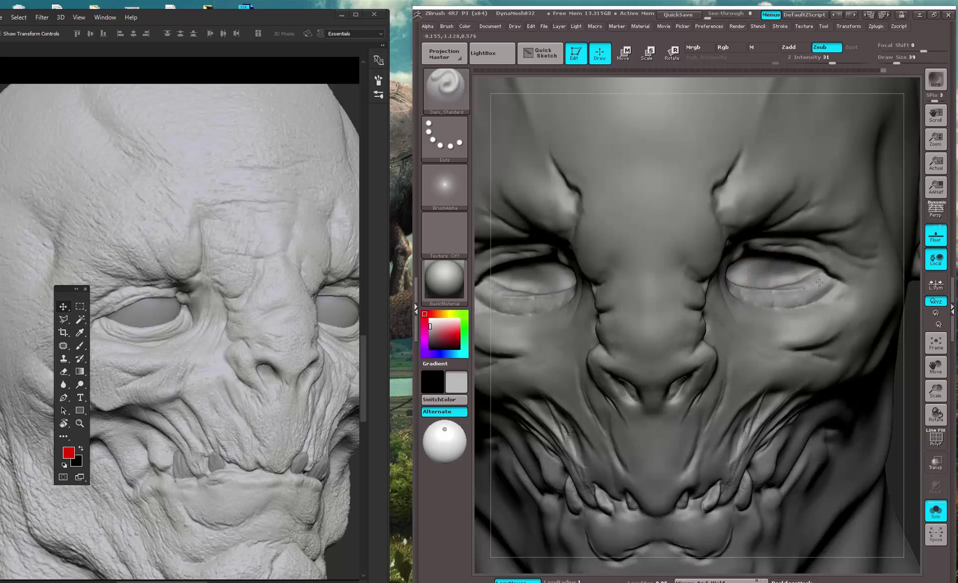
pyautogui.moveTo(940, 411)
pyautogui.mouseDown()
pyautogui.moveTo(856, 413)
pyautogui.moveTo(906, 416)
pyautogui.mouseUp()
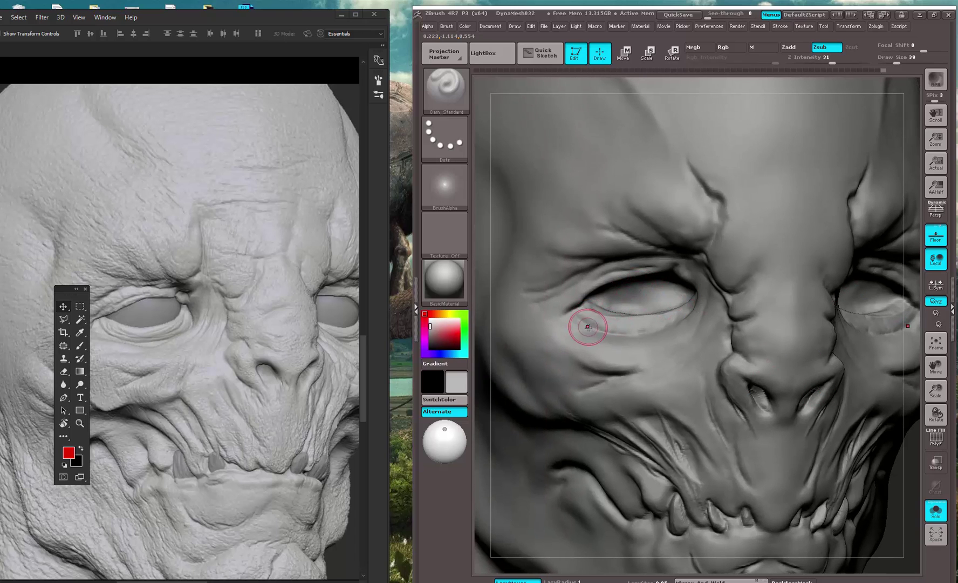
pyautogui.press('b')
pyautogui.press('s')
pyautogui.press('t')
pyautogui.moveTo(585, 318)
pyautogui.mouseDown()
pyautogui.moveTo(618, 331)
pyautogui.moveTo(688, 312)
pyautogui.mouseUp()
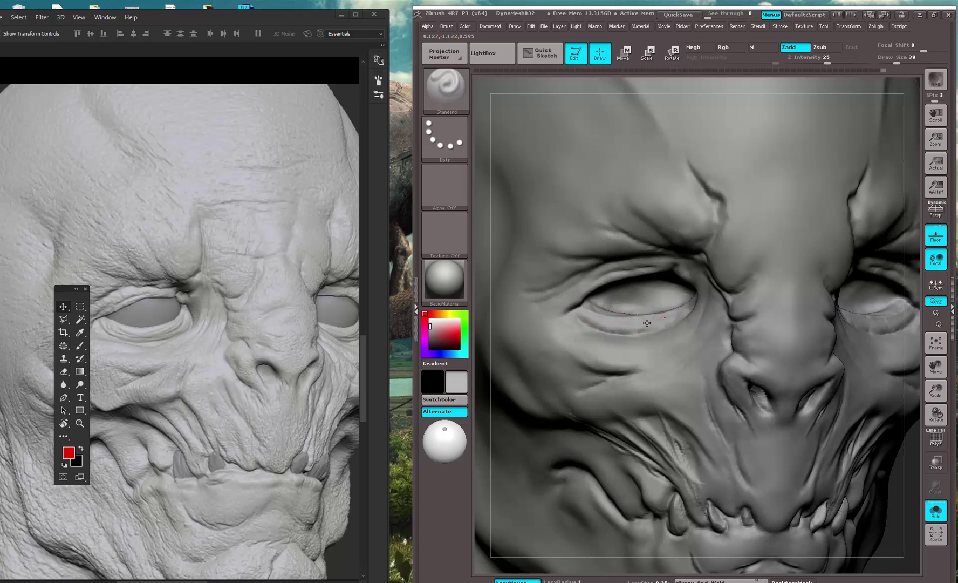
# - Carve curved wrinkles along the lower eyelid from the outer to the inner eye corner with Dam_Standard
pyautogui.press('b')
pyautogui.click(649, 365)
pyautogui.moveTo(637, 310)
pyautogui.mouseDown()
pyautogui.moveTo(567, 318)
pyautogui.moveTo(609, 330)
pyautogui.mouseUp()
pyautogui.moveTo(683, 315); pyautogui.dragTo(688, 310)
pyautogui.moveTo(595, 319); pyautogui.dragTo(655, 327)
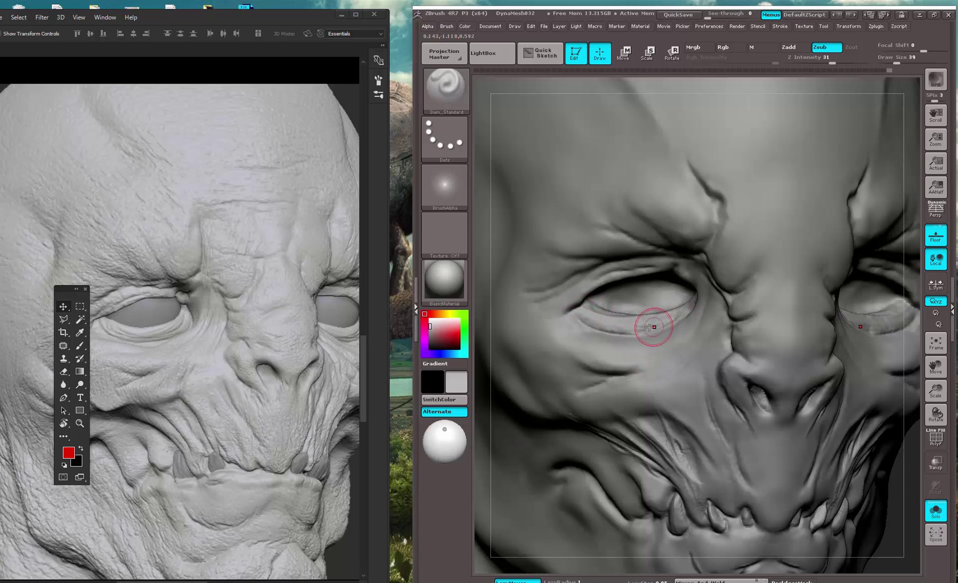
pyautogui.moveTo(586, 313)
pyautogui.mouseDown()
pyautogui.moveTo(636, 327)
pyautogui.moveTo(683, 316)
pyautogui.mouseUp()
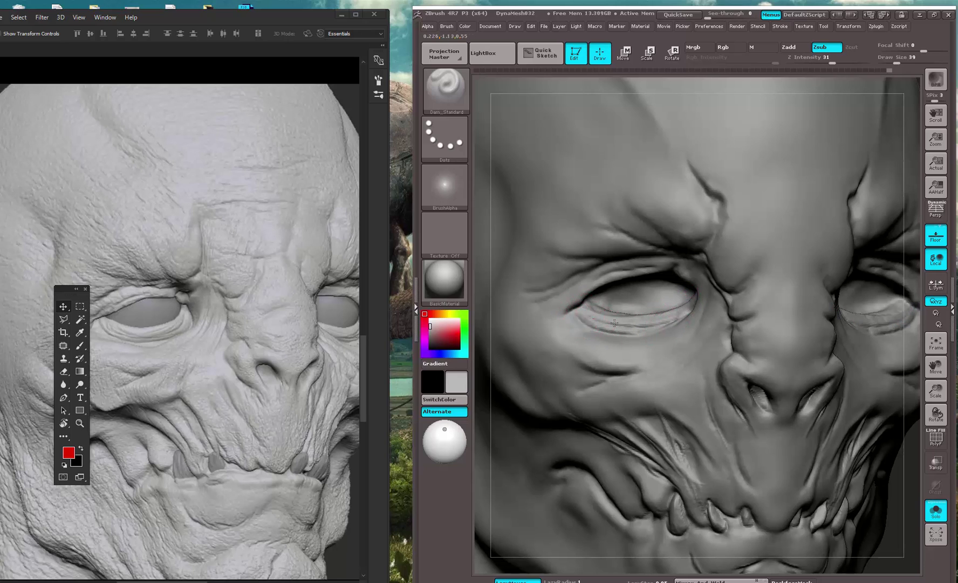
# - Sharpen the creases at the outer eye corner and along the upper eyelid fold with Dam_Standard
pyautogui.moveTo(585, 302); pyautogui.dragTo(567, 314)
pyautogui.press('ctrl')
pyautogui.moveTo(570, 305); pyautogui.dragTo(611, 278)
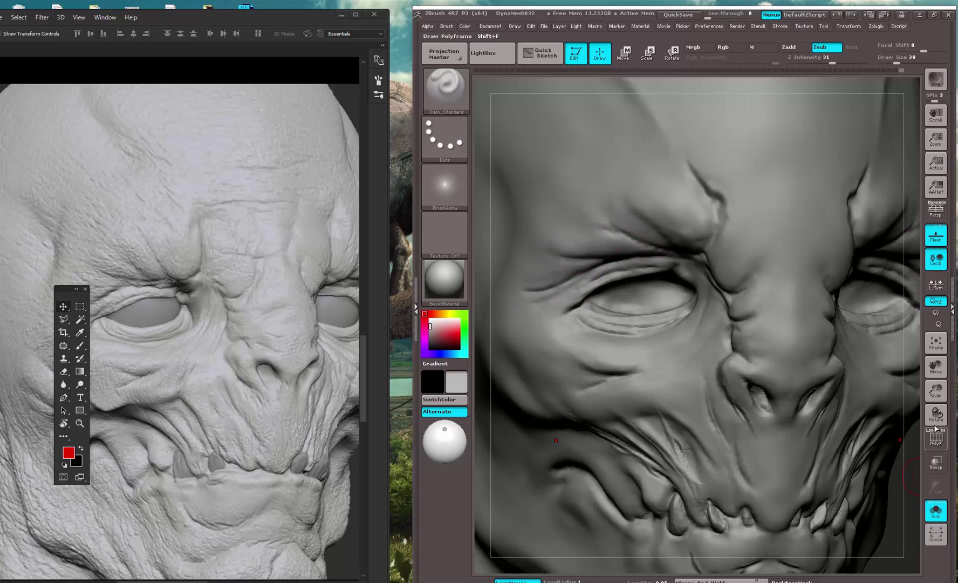
# - Deepen the creases along the upper eyelid, at the inner eye corner and on the cheek below with Dam_Standard
pyautogui.moveTo(936, 411); pyautogui.dragTo(957, 412)
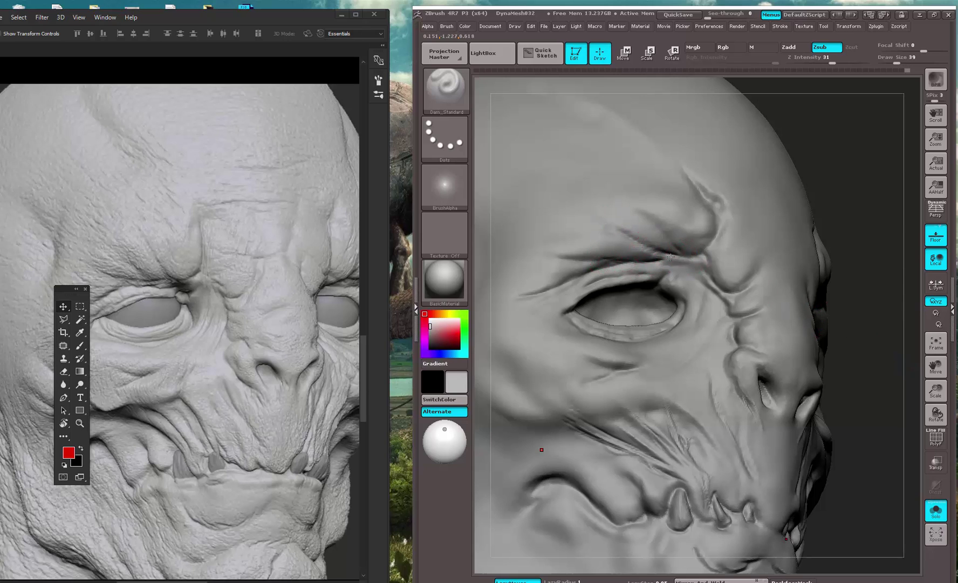
pyautogui.moveTo(682, 254)
pyautogui.mouseDown()
pyautogui.moveTo(692, 256)
pyautogui.moveTo(637, 263)
pyautogui.moveTo(634, 275)
pyautogui.mouseUp()
pyautogui.moveTo(856, 205); pyautogui.dragTo(731, 331)
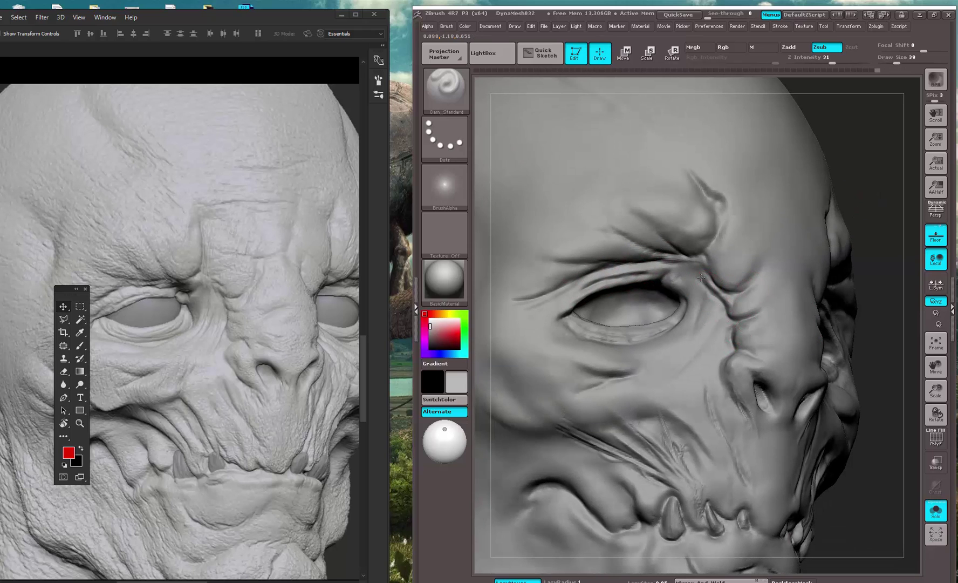
pyautogui.moveTo(687, 293)
pyautogui.mouseDown()
pyautogui.moveTo(678, 322)
pyautogui.moveTo(662, 333)
pyautogui.mouseUp()
pyautogui.moveTo(573, 365); pyautogui.dragTo(622, 377)
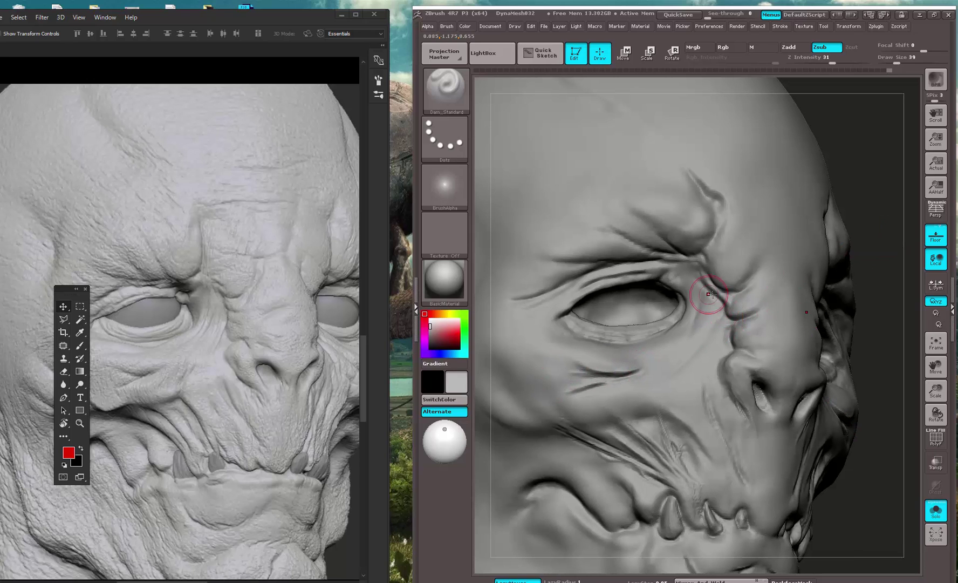
pyautogui.moveTo(872, 197)
pyautogui.mouseDown()
pyautogui.moveTo(492, 402)
pyautogui.moveTo(515, 499)
pyautogui.mouseUp()
pyautogui.moveTo(526, 321); pyautogui.dragTo(561, 340)
# - Carve curved wrinkles across the bridge of the nose with Dam_Standard at draw size 56 and smooth their ends
pyautogui.press('space')
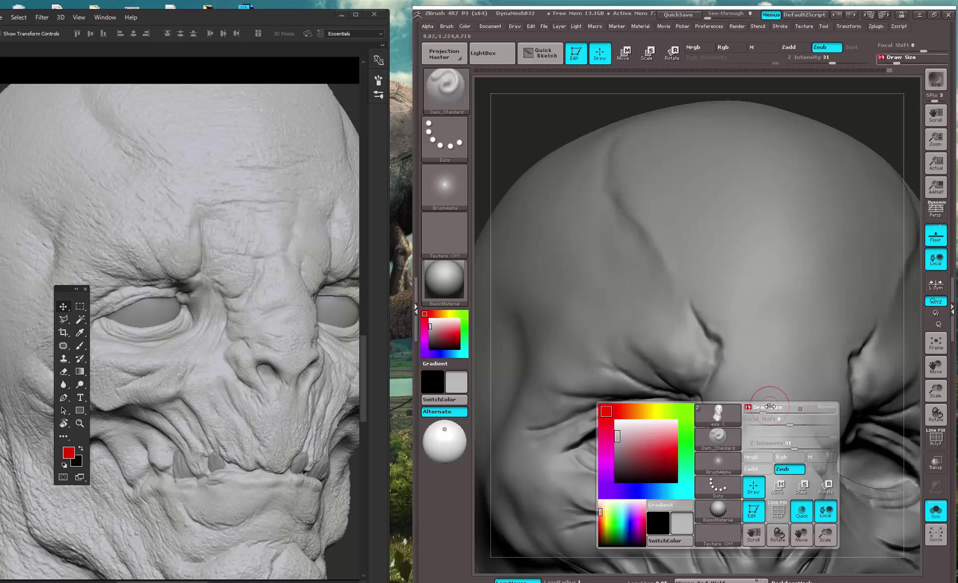
pyautogui.moveTo(761, 408); pyautogui.dragTo(770, 397)
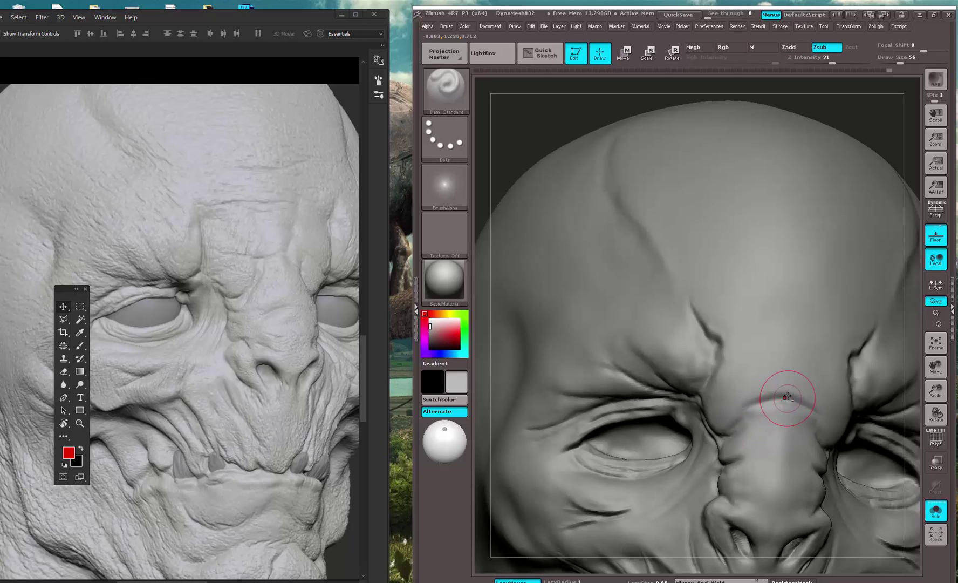
pyautogui.moveTo(786, 395); pyautogui.dragTo(814, 412)
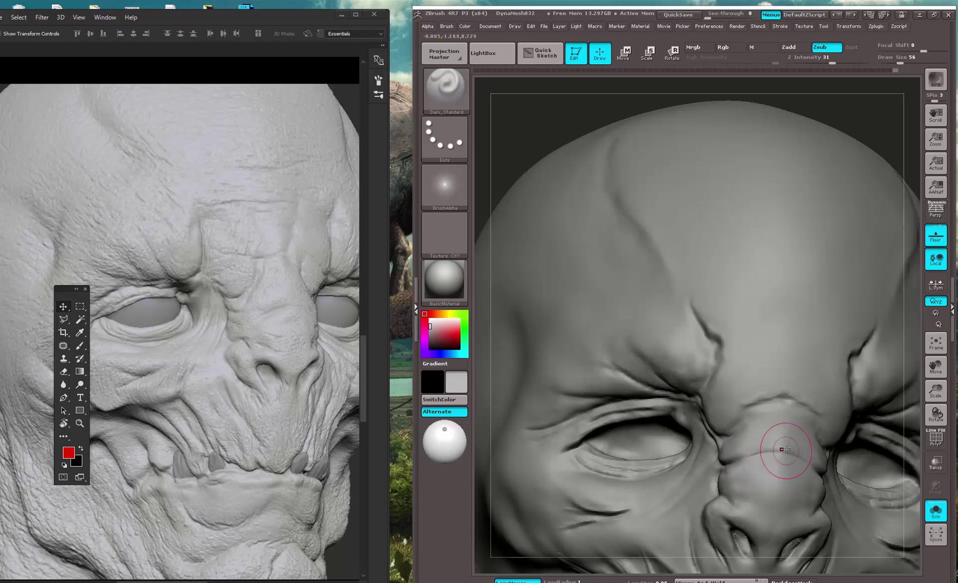
pyautogui.press('shift')
pyautogui.moveTo(730, 415)
pyautogui.keyDown('shift'); pyautogui.mouseDown()
pyautogui.moveTo(769, 398)
pyautogui.moveTo(747, 416)
pyautogui.mouseUp(); pyautogui.keyUp('shift')
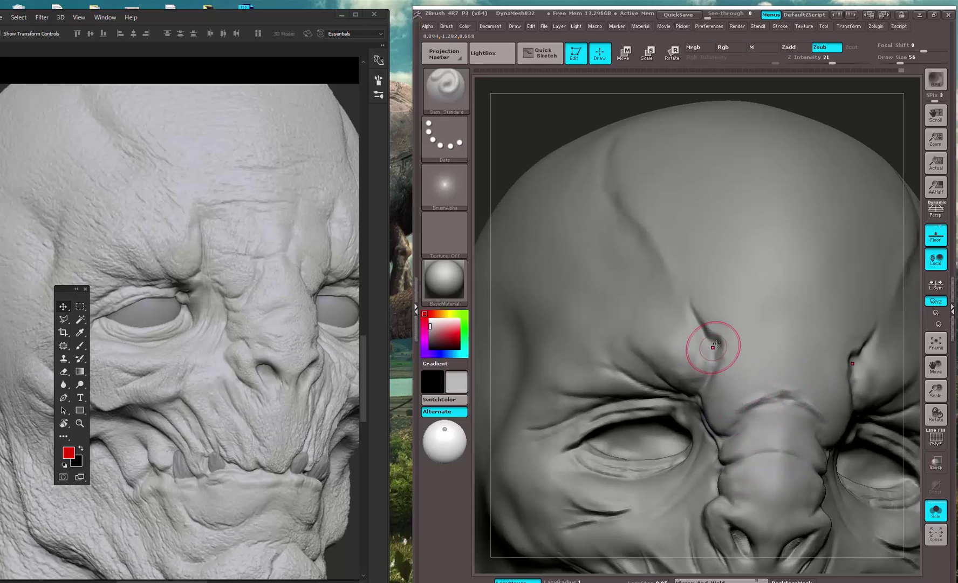
# - Deepen the furrow at the inner end of the brow with Dam_Standard at draw size 37
pyautogui.press('space')
pyautogui.moveTo(715, 347); pyautogui.dragTo(714, 352)
pyautogui.moveTo(700, 315); pyautogui.dragTo(720, 344)
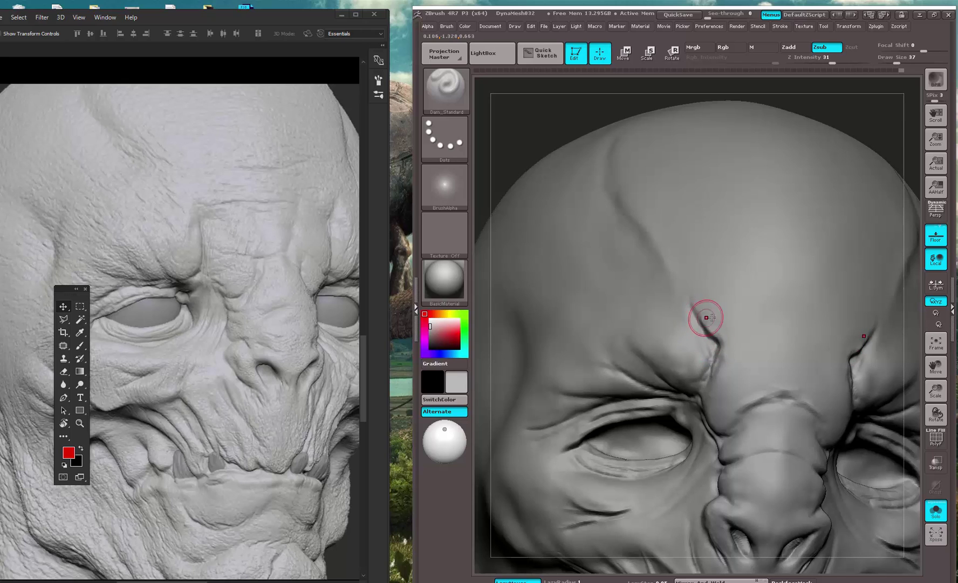
# - Examine the neck of the whole sculpt against the front view of the smooth head reference in Photoshop
pyautogui.press('f')
pyautogui.moveTo(877, 201)
pyautogui.mouseDown()
pyautogui.moveTo(878, 221)
pyautogui.moveTo(849, 176)
pyautogui.moveTo(855, 184)
pyautogui.moveTo(824, 176)
pyautogui.mouseUp()
pyautogui.keyDown('shift'); pyautogui.moveTo(796, 249); pyautogui.dragTo(755, 300); pyautogui.keyUp('shift')
pyautogui.keyDown('alt'); pyautogui.moveTo(810, 265); pyautogui.dragTo(756, 402); pyautogui.keyUp('alt')
pyautogui.moveTo(574, 372)
pyautogui.keyDown('alt'); pyautogui.mouseDown()
pyautogui.moveTo(576, 272)
pyautogui.moveTo(576, 353)
pyautogui.mouseUp(); pyautogui.keyUp('alt')
pyautogui.press('b')
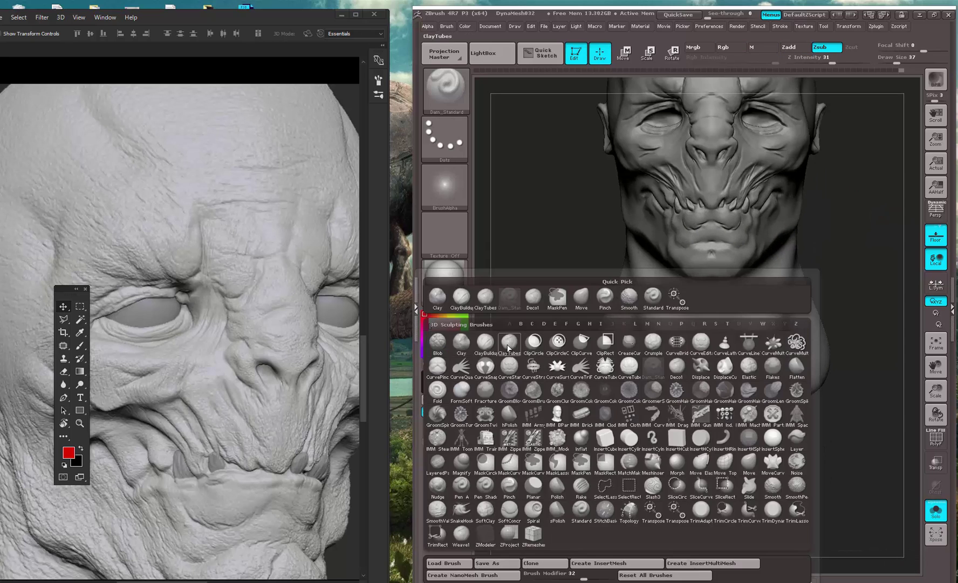
pyautogui.click(507, 340)
pyautogui.moveTo(879, 318); pyautogui.dragTo(837, 308)
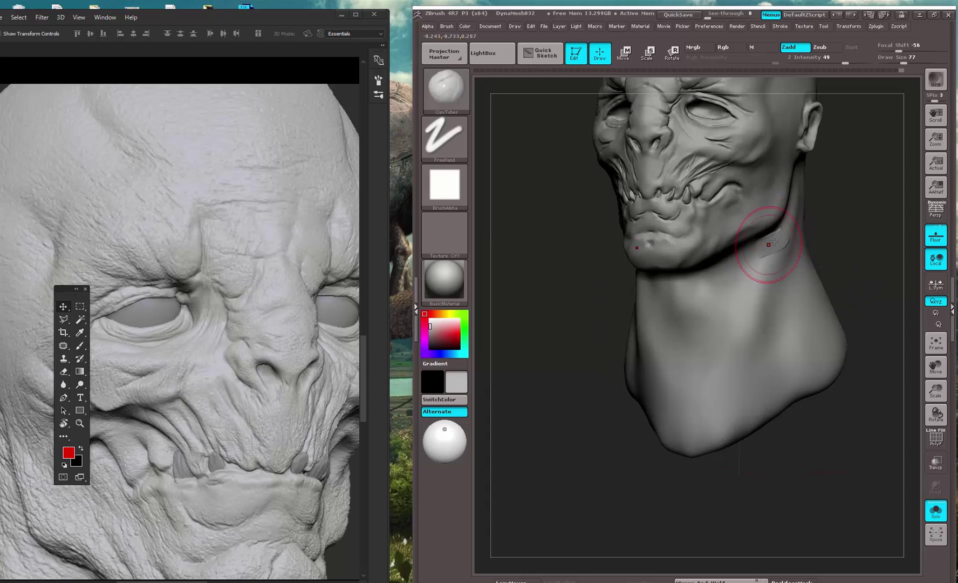
pyautogui.click(198, 443)
pyautogui.moveTo(198, 443); pyautogui.dragTo(222, 270)
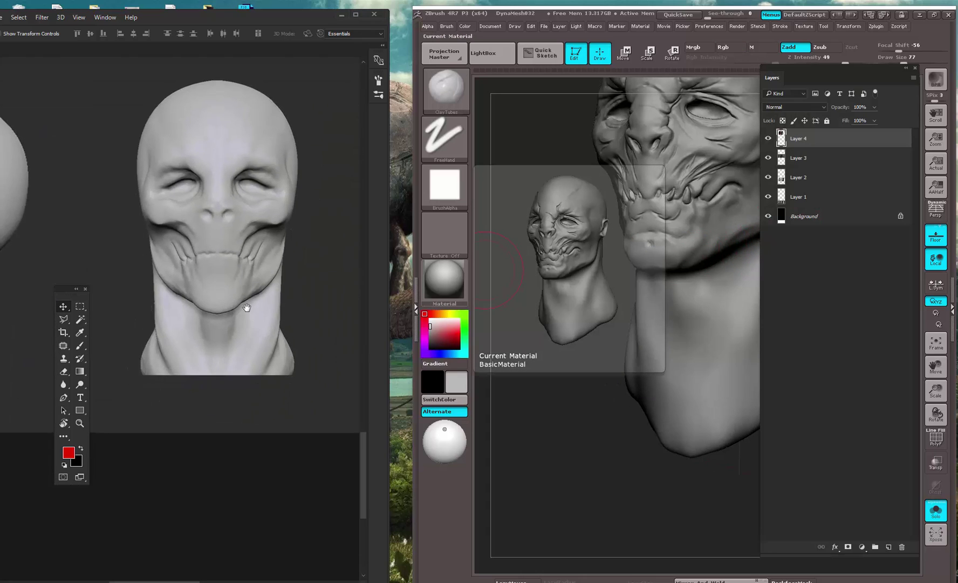
pyautogui.moveTo(246, 309); pyautogui.dragTo(256, 354)
pyautogui.click(606, 472)
pyautogui.moveTo(526, 397)
pyautogui.mouseDown()
pyautogui.moveTo(570, 355)
pyautogui.moveTo(532, 382)
pyautogui.mouseUp()
# - Build up the diagonal neck muscles from the jaw to the throat's base with the Standard brush, and hide the floor grid
pyautogui.press('b')
pyautogui.press('s')
pyautogui.press('t')
pyautogui.moveTo(782, 242); pyautogui.dragTo(732, 310)
pyautogui.click(937, 238)
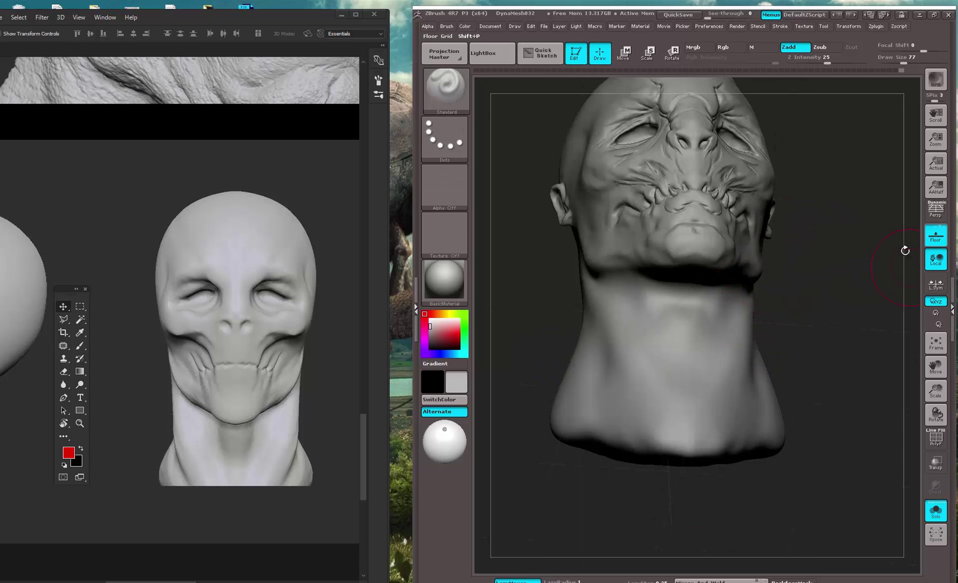
pyautogui.moveTo(905, 250); pyautogui.dragTo(852, 254)
pyautogui.moveTo(741, 305); pyautogui.dragTo(681, 365)
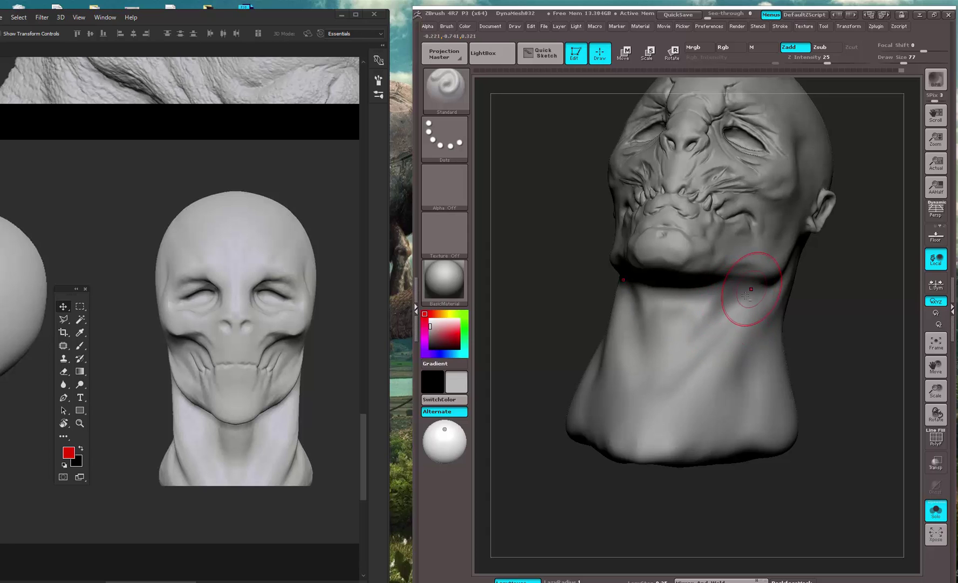
pyautogui.moveTo(835, 263); pyautogui.dragTo(716, 375)
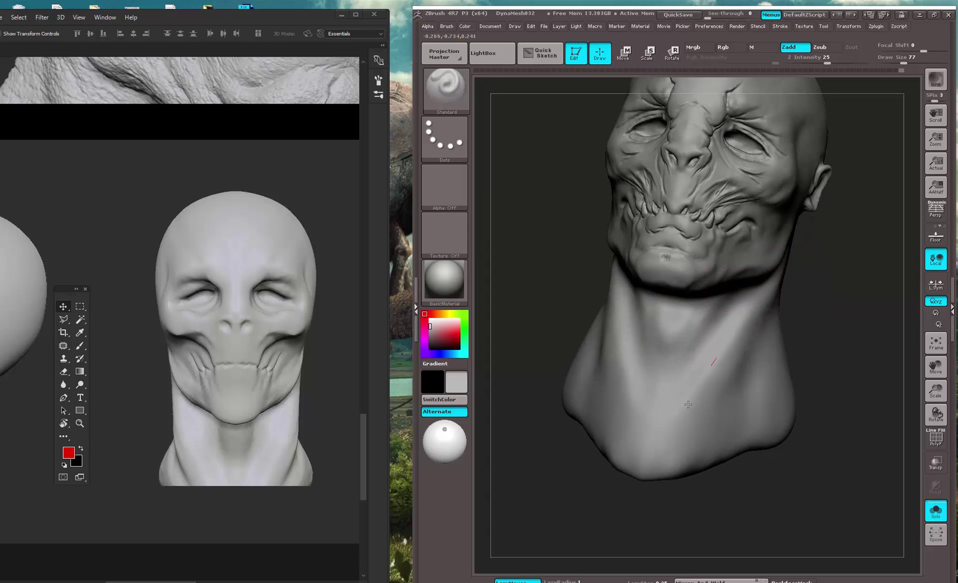
pyautogui.moveTo(822, 346)
pyautogui.keyDown('alt'); pyautogui.mouseDown()
pyautogui.moveTo(757, 167)
pyautogui.moveTo(781, 268)
pyautogui.moveTo(772, 389)
pyautogui.mouseUp(); pyautogui.keyUp('alt')
pyautogui.keyDown('shift'); pyautogui.moveTo(686, 399); pyautogui.dragTo(691, 405); pyautogui.keyUp('shift')
# - Place a snapshot of the front view beside the live head and roll its undo history back to step 22 for comparison
pyautogui.moveTo(773, 309)
pyautogui.mouseDown()
pyautogui.moveTo(863, 302)
pyautogui.moveTo(699, 313)
pyautogui.mouseUp()
pyautogui.hotkey('shift', 's')
pyautogui.press('Tab')
pyautogui.press('Tab')
pyautogui.moveTo(909, 70)
pyautogui.mouseDown()
pyautogui.moveTo(504, 67)
pyautogui.moveTo(485, 78)
pyautogui.mouseUp()
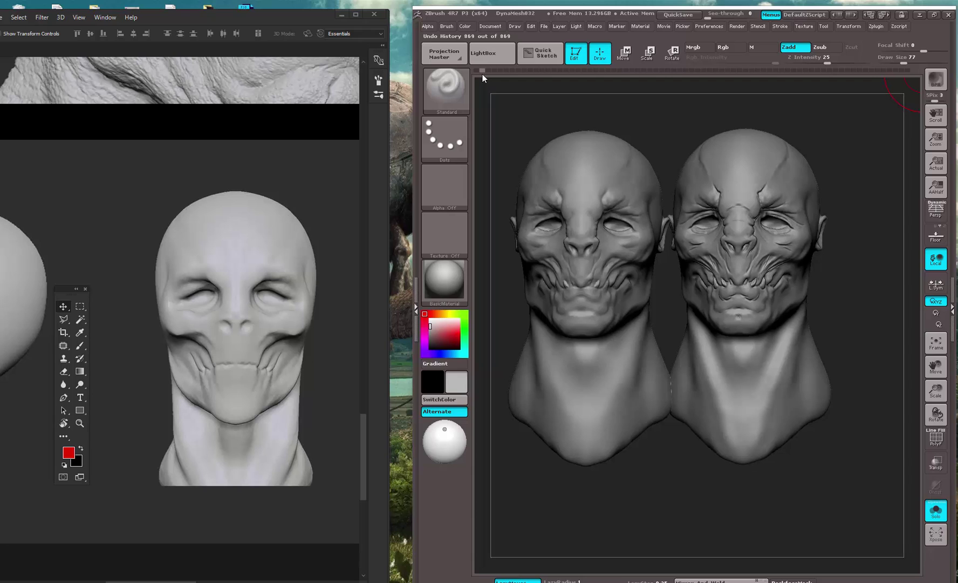
pyautogui.press('Tab')
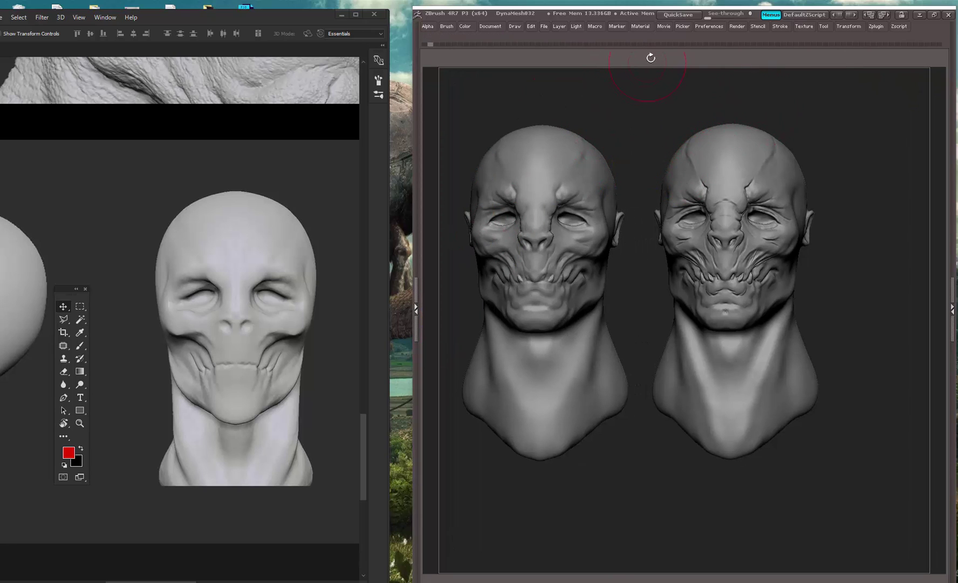
pyautogui.press('Tab')
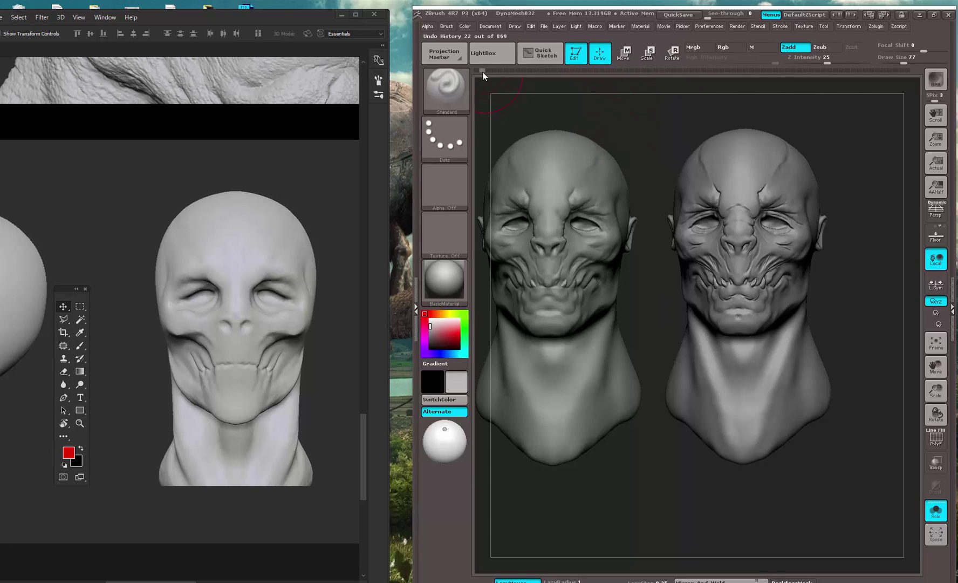
# - Return the undo history to the latest sculpt state and clear the snapshot from the canvas
pyautogui.moveTo(483, 71); pyautogui.dragTo(758, 108)
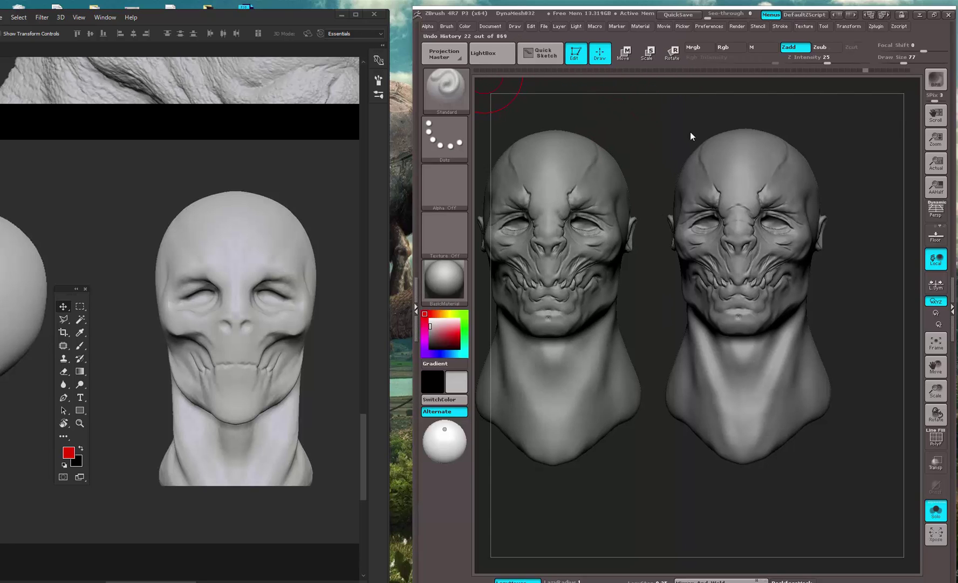
pyautogui.moveTo(867, 131); pyautogui.dragTo(933, 129)
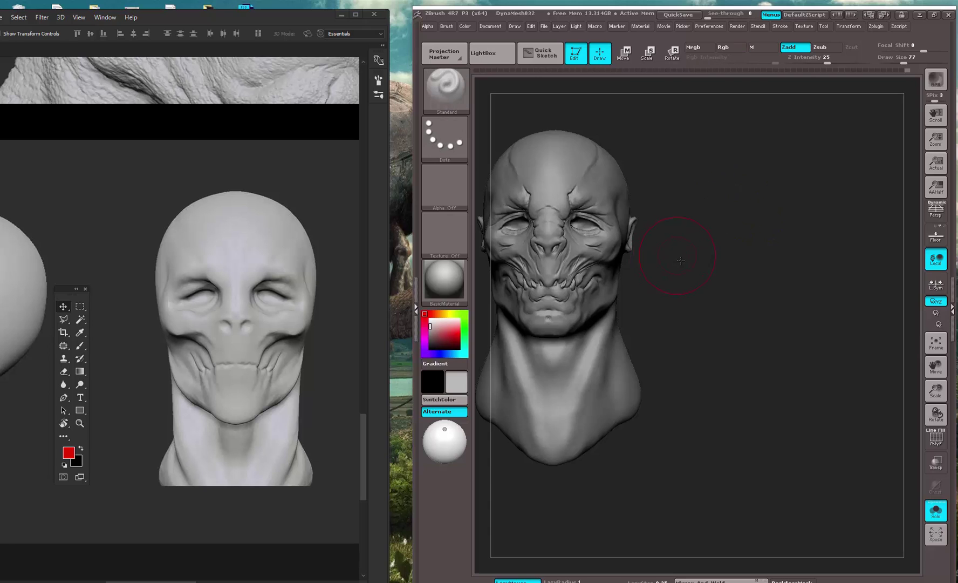
pyautogui.moveTo(710, 283)
pyautogui.keyDown('alt'); pyautogui.mouseDown()
pyautogui.moveTo(731, 349)
pyautogui.moveTo(892, 496)
pyautogui.mouseUp(); pyautogui.keyUp('alt')
pyautogui.moveTo(869, 336)
pyautogui.keyDown('alt'); pyautogui.mouseDown()
pyautogui.moveTo(896, 421)
pyautogui.moveTo(875, 406)
pyautogui.mouseUp(); pyautogui.keyUp('alt')
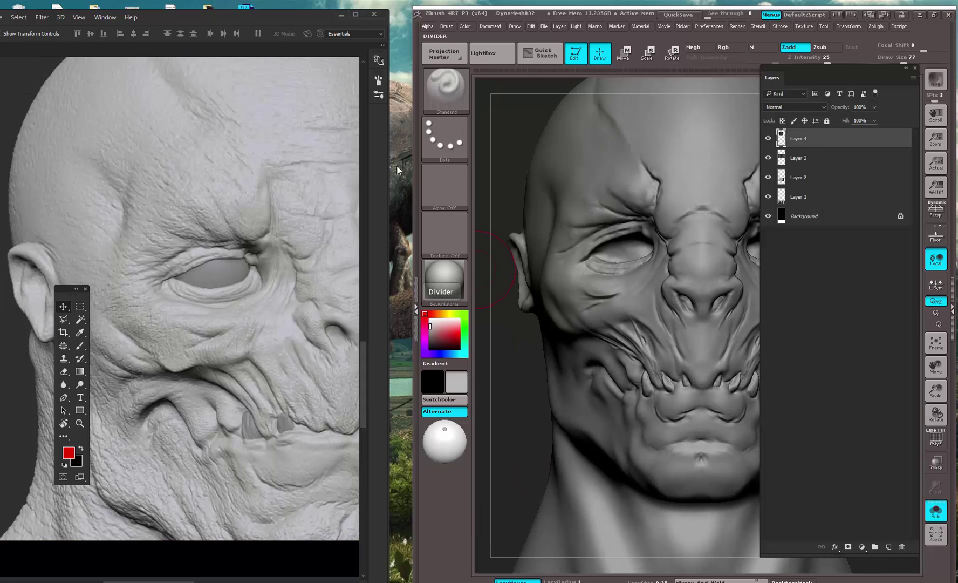
# - In Photoshop, bring the creature torso photo into view and move the Layers palette and window aside to expose it
pyautogui.moveTo(779, 65); pyautogui.dragTo(871, 68)
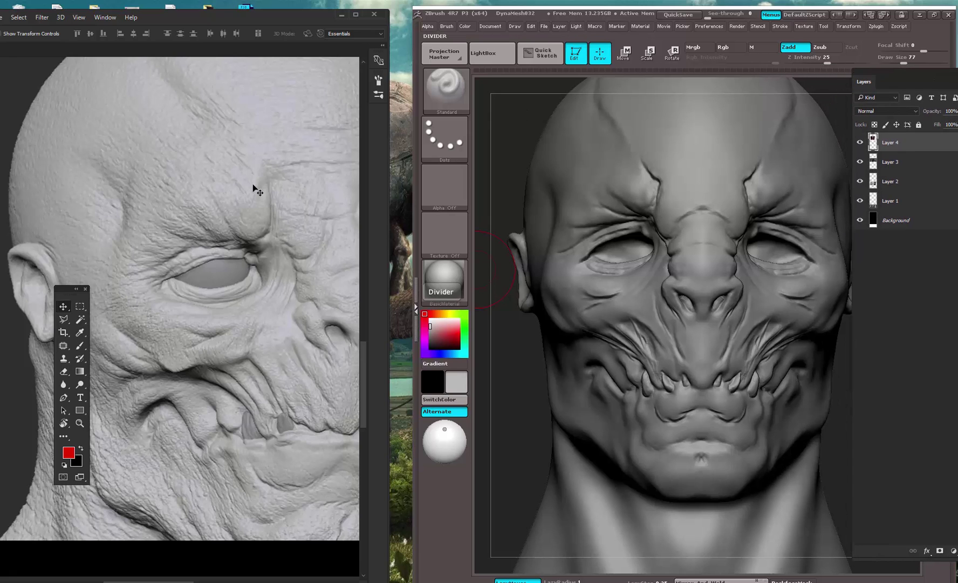
pyautogui.moveTo(245, 179); pyautogui.dragTo(297, 421)
pyautogui.moveTo(246, 162); pyautogui.dragTo(223, 479)
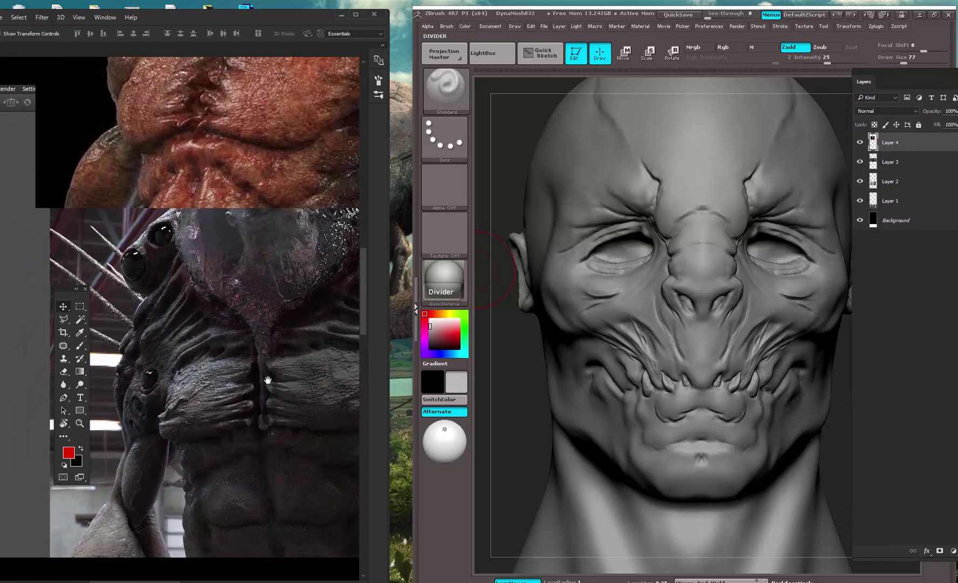
pyautogui.moveTo(267, 379); pyautogui.dragTo(192, 344)
pyautogui.doubleClick(294, 13)
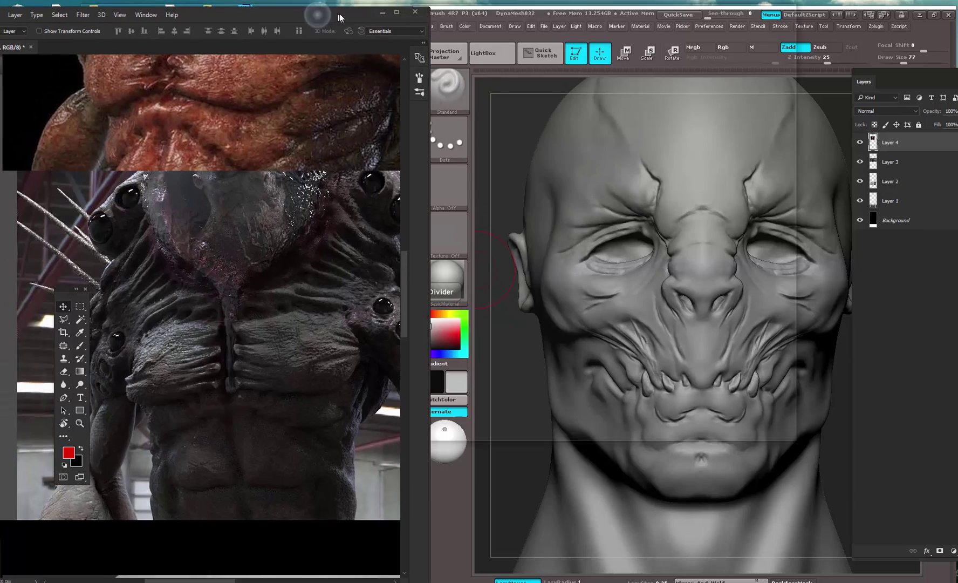
pyautogui.click(927, 6)
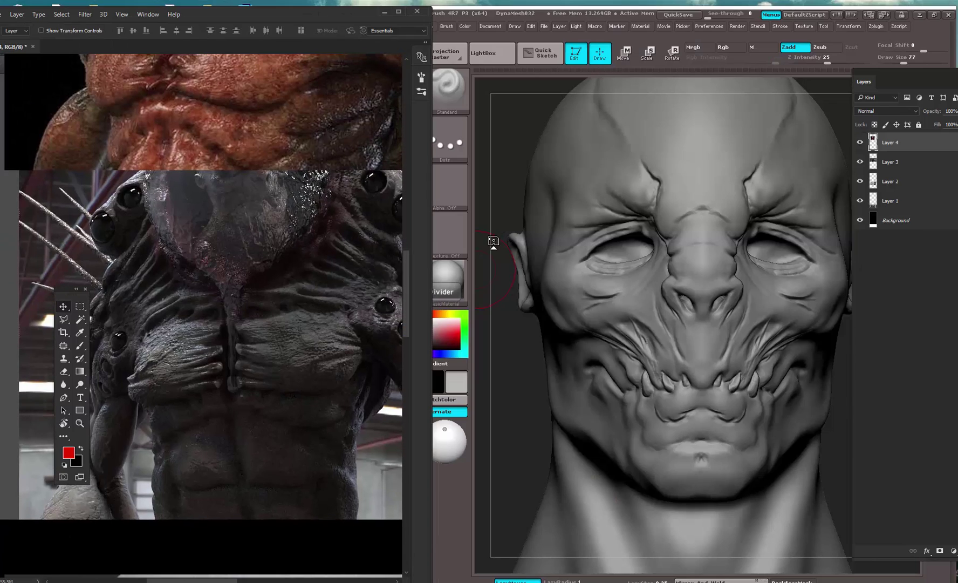
# - Back in ZBrush, turn off Solo to show the full bust and make the hooded body the active subtool
pyautogui.click(560, 285)
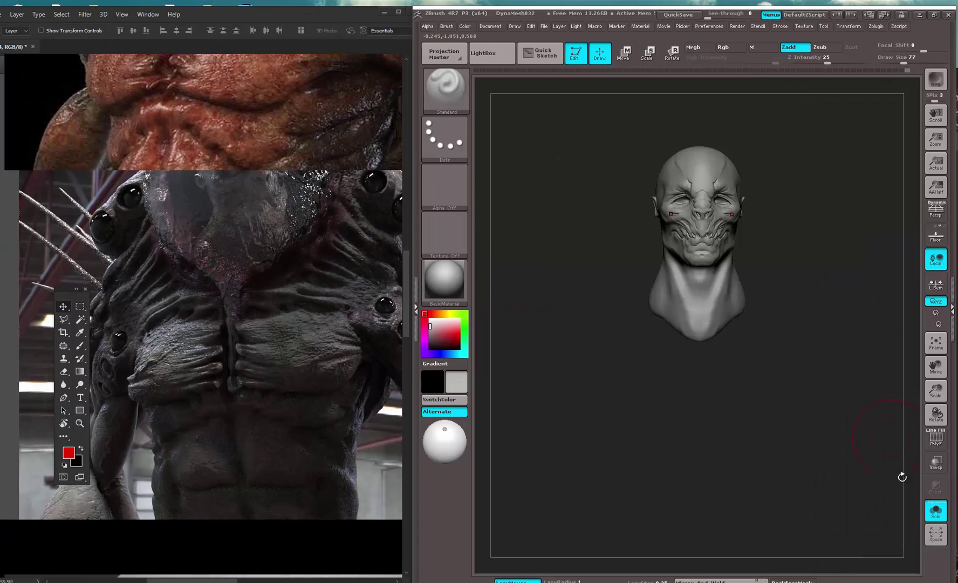
pyautogui.click(936, 511)
pyautogui.keyDown('alt'); pyautogui.click(811, 366); pyautogui.keyUp('alt')
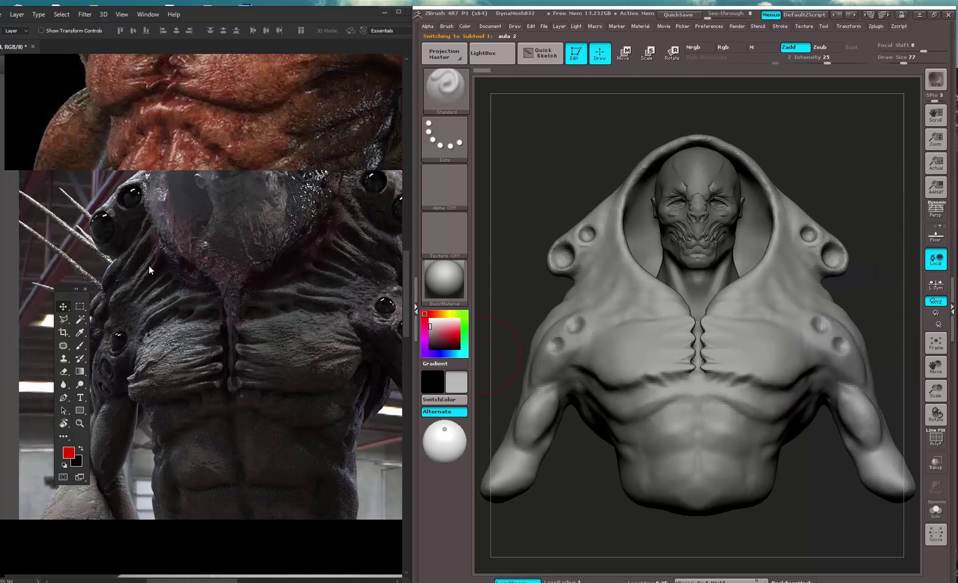
# - Shift the torso reference to the creature's shoulder and upper arm, and reduce the sculpting brush to draw size 6
pyautogui.moveTo(72, 290); pyautogui.dragTo(27, 290)
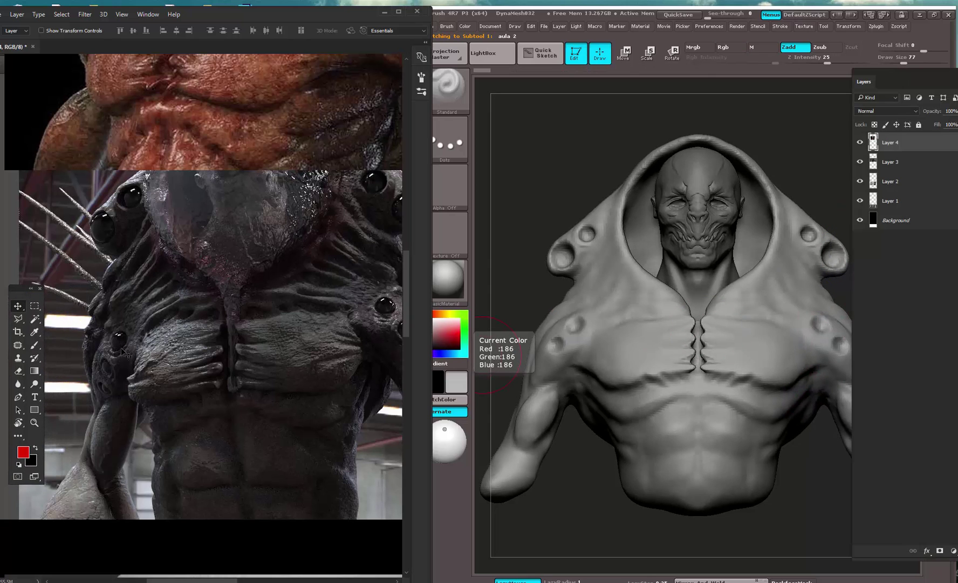
pyautogui.moveTo(249, 380); pyautogui.dragTo(416, 414)
pyautogui.click(588, 517)
pyautogui.moveTo(588, 517)
pyautogui.mouseDown()
pyautogui.moveTo(609, 482)
pyautogui.moveTo(588, 465)
pyautogui.moveTo(597, 354)
pyautogui.mouseUp()
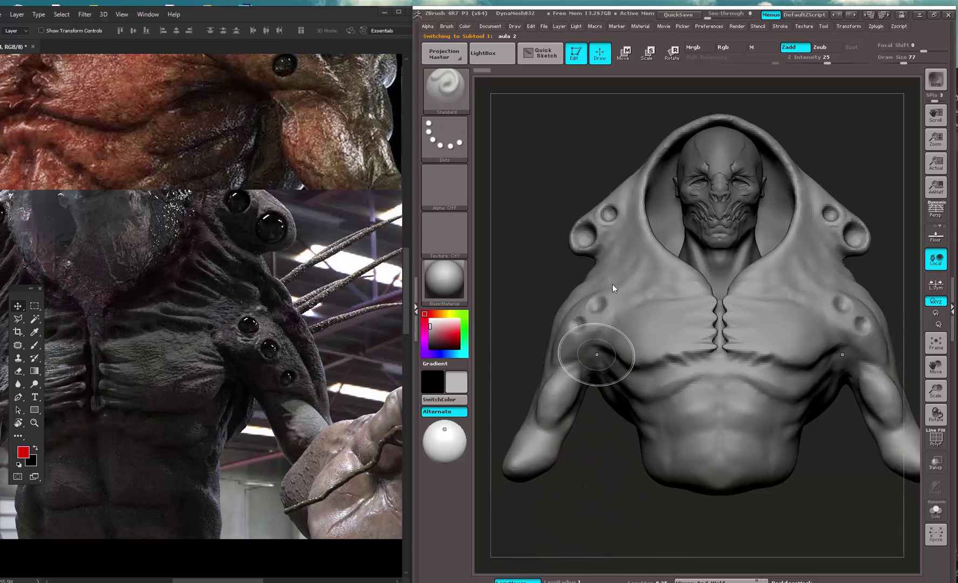
pyautogui.press('space')
pyautogui.moveTo(651, 261); pyautogui.dragTo(629, 263)
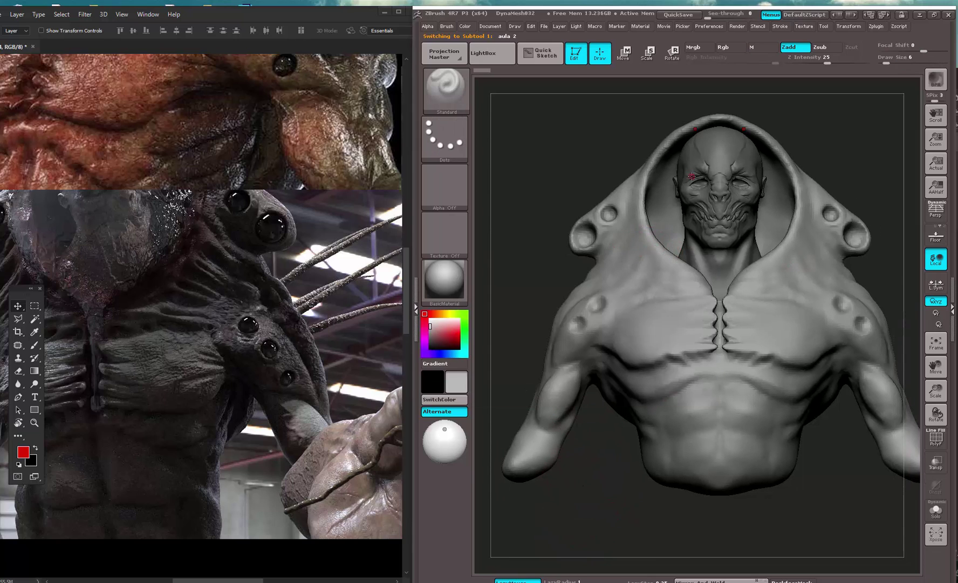
# - Sketch blue guide lines over one arm, outlining separate bulges for the shoulder, upper arm and forearm
pyautogui.hotkey('ctrl', 'shift')
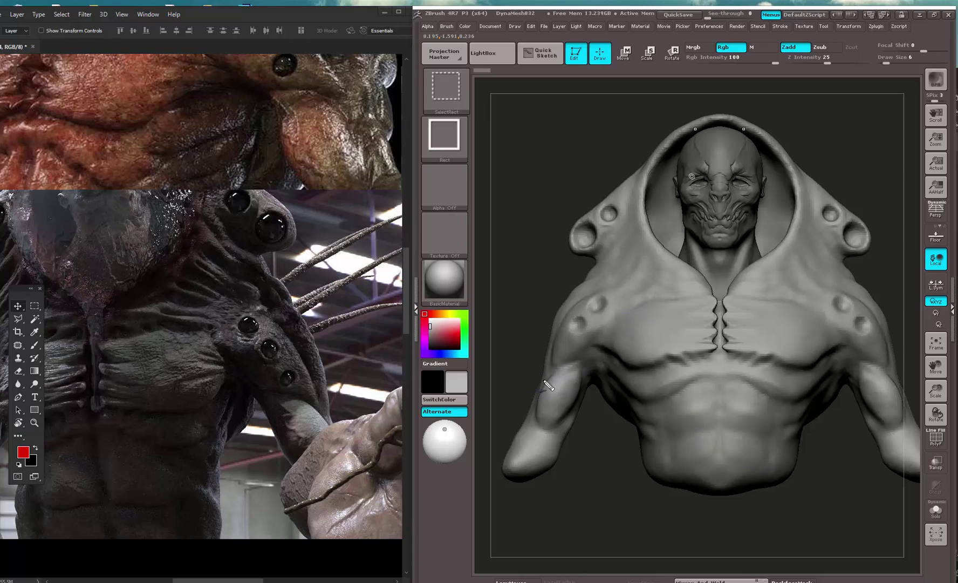
pyautogui.moveTo(562, 362); pyautogui.dragTo(528, 380)
pyautogui.moveTo(564, 361)
pyautogui.mouseDown()
pyautogui.moveTo(535, 381)
pyautogui.moveTo(527, 444)
pyautogui.moveTo(591, 392)
pyautogui.moveTo(559, 457)
pyautogui.moveTo(504, 505)
pyautogui.mouseUp()
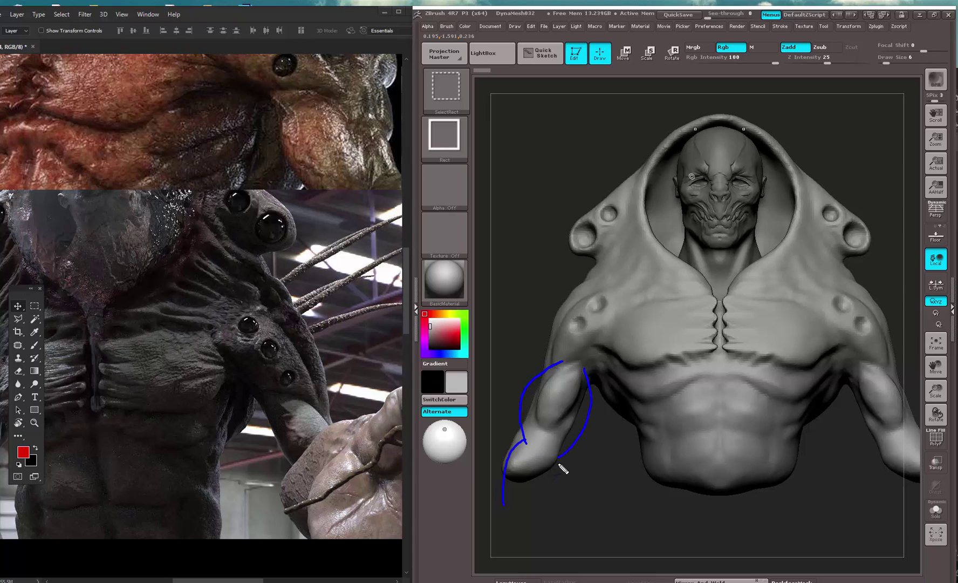
pyautogui.moveTo(560, 456); pyautogui.dragTo(544, 516)
pyautogui.moveTo(558, 354); pyautogui.dragTo(578, 281)
pyautogui.moveTo(589, 380); pyautogui.dragTo(621, 294)
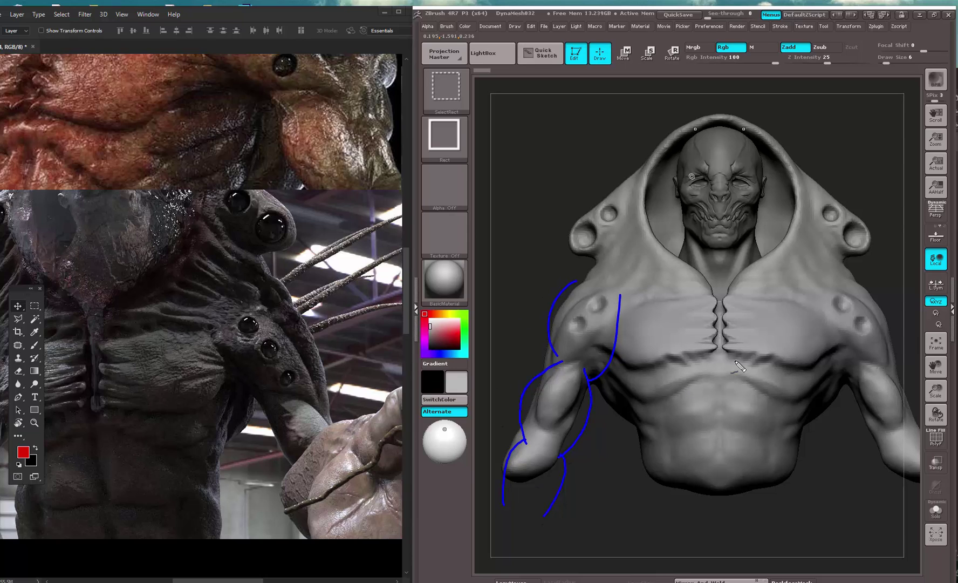
# - Undo all the blue guide strokes on the arm
pyautogui.hotkey('ctrl', 'z')
pyautogui.hotkey('ctrl', 'z')
pyautogui.hotkey('ctrl', 'z')
pyautogui.hotkey('ctrl', 'z')
pyautogui.hotkey('ctrl', 'z')
pyautogui.hotkey('ctrl', 'z')
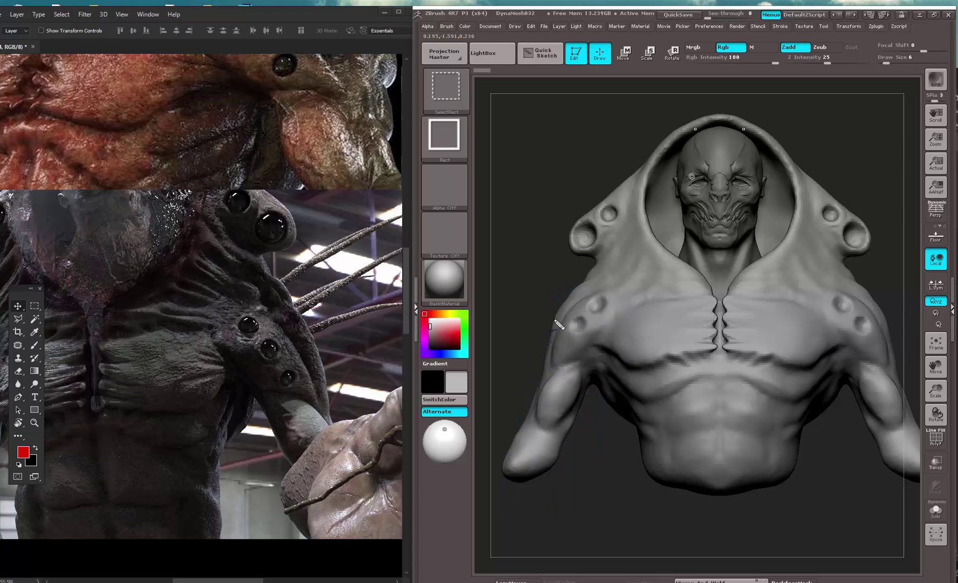
# - Sketch long blue guide lines for the outer and inner arm contours, from the shoulder and armpit down past the forearm
pyautogui.moveTo(583, 286)
pyautogui.mouseDown()
pyautogui.moveTo(574, 278)
pyautogui.moveTo(551, 296)
pyautogui.moveTo(537, 334)
pyautogui.moveTo(542, 448)
pyautogui.mouseUp()
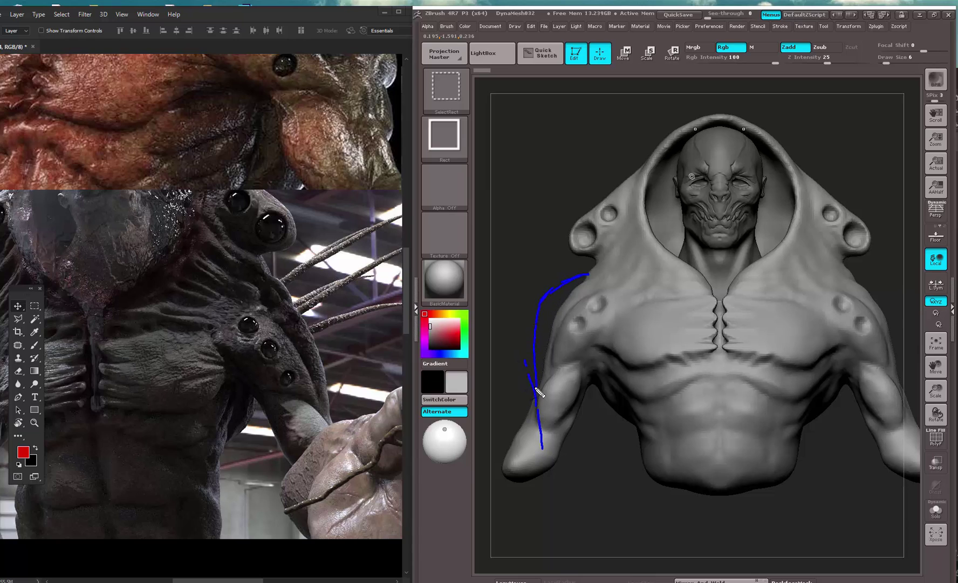
pyautogui.moveTo(536, 388); pyautogui.dragTo(525, 459)
pyautogui.moveTo(580, 374); pyautogui.dragTo(582, 390)
pyautogui.moveTo(591, 446)
pyautogui.mouseDown()
pyautogui.moveTo(602, 363)
pyautogui.moveTo(596, 435)
pyautogui.mouseUp()
pyautogui.moveTo(596, 440); pyautogui.dragTo(592, 464)
pyautogui.moveTo(589, 393); pyautogui.dragTo(583, 502)
pyautogui.moveTo(587, 465); pyautogui.dragTo(587, 469)
pyautogui.moveTo(529, 412); pyautogui.dragTo(526, 497)
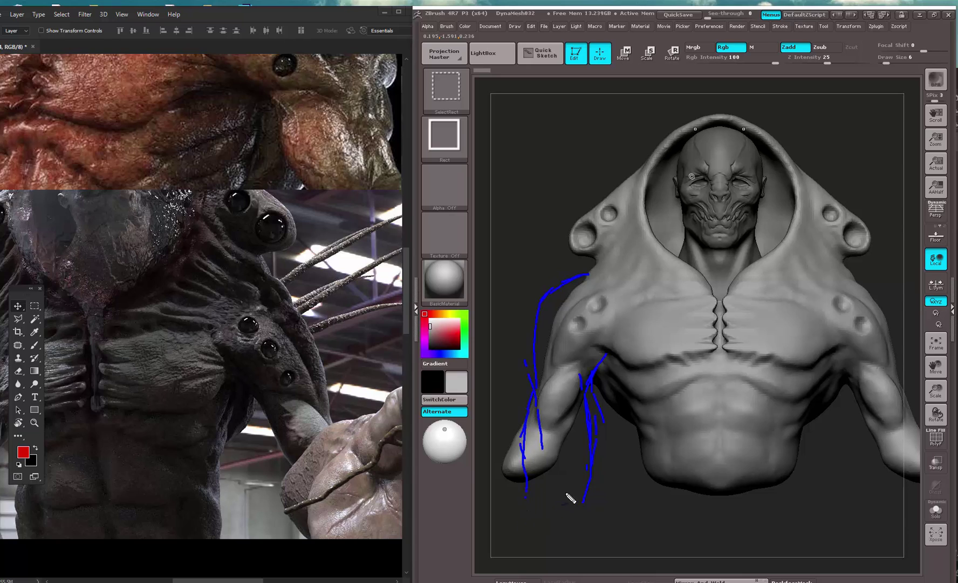
# - Sketch a crossing guide line over the forearm and clear all the blue guide strokes from the arm
pyautogui.moveTo(521, 374); pyautogui.dragTo(551, 438)
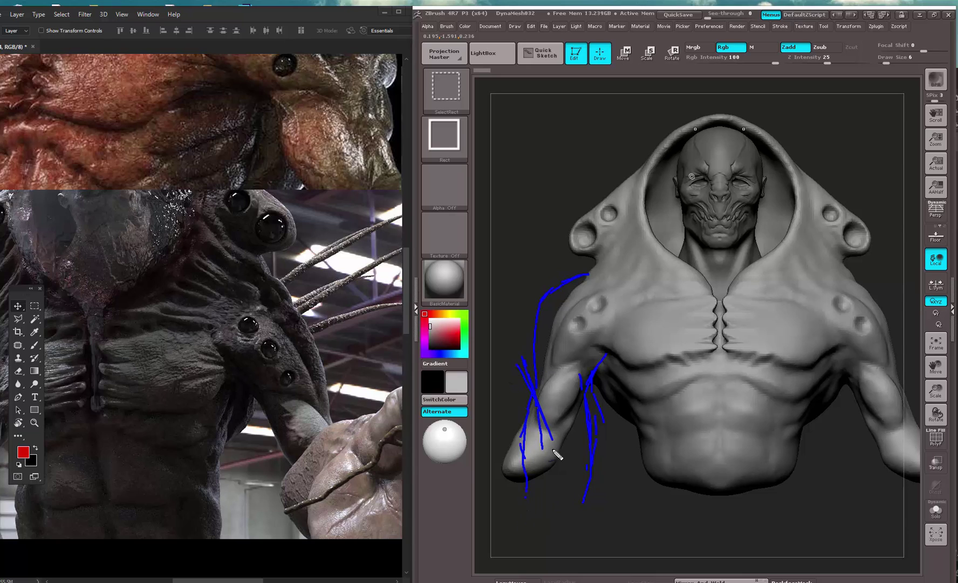
pyautogui.press('Escape')
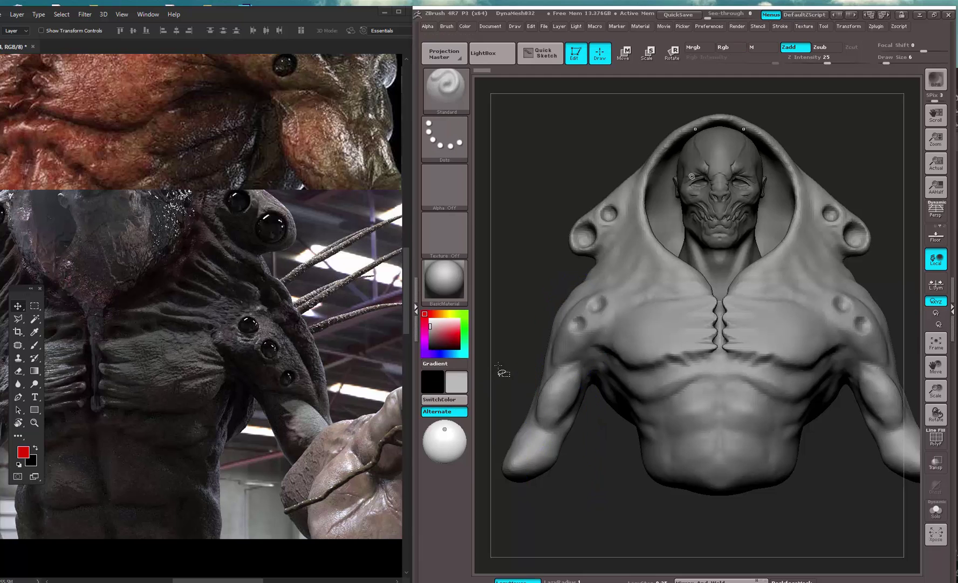
# - Switch to the gym photo in Chrome and outline the man's shoulder muscle with blue guide strokes, clearing them at the end
pyautogui.click(102, 580)
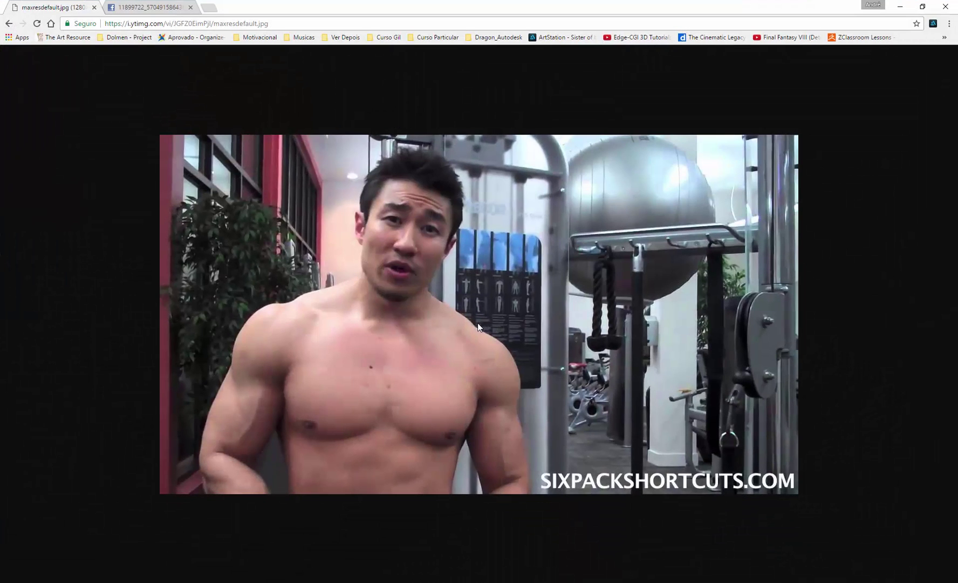
pyautogui.rightClick(374, 374)
pyautogui.click(424, 299)
pyautogui.hotkey('ctrl', 'shift')
pyautogui.hotkey('ctrl', 'shift')
pyautogui.moveTo(233, 398)
pyautogui.mouseDown()
pyautogui.moveTo(231, 365)
pyautogui.moveTo(231, 397)
pyautogui.moveTo(276, 380)
pyautogui.moveTo(318, 315)
pyautogui.moveTo(265, 308)
pyautogui.moveTo(244, 328)
pyautogui.mouseUp()
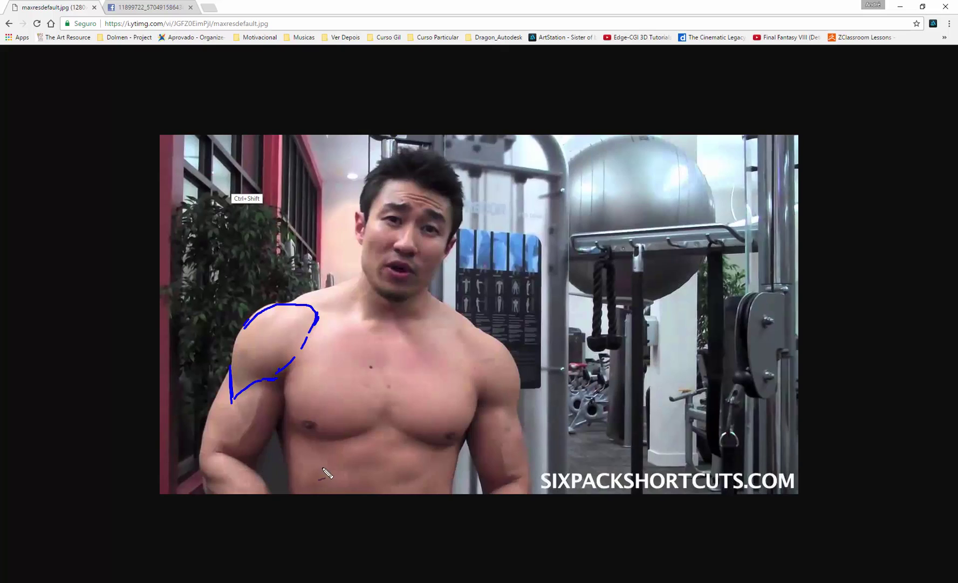
pyautogui.press('Escape')
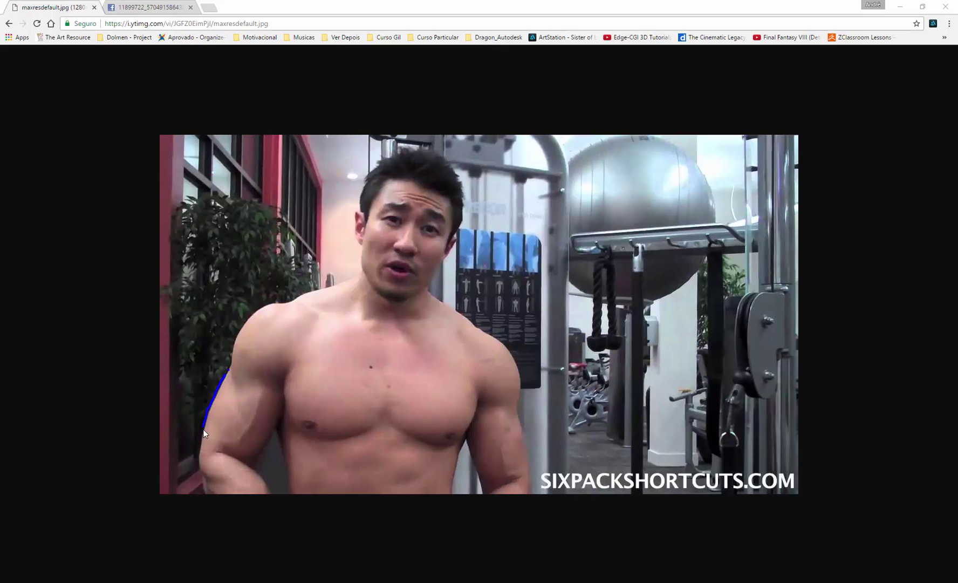
# - Mark the outer arm curves, torso taper and outward arrows on the gym photo in blue, clearing each set of strokes
pyautogui.moveTo(186, 385); pyautogui.dragTo(188, 400)
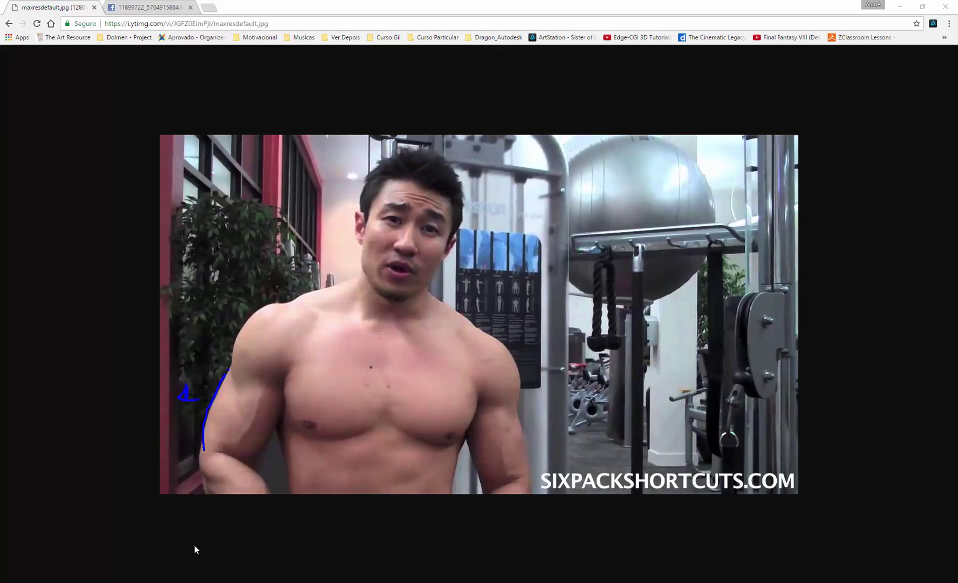
pyautogui.press('Escape')
pyautogui.moveTo(481, 421); pyautogui.dragTo(453, 489)
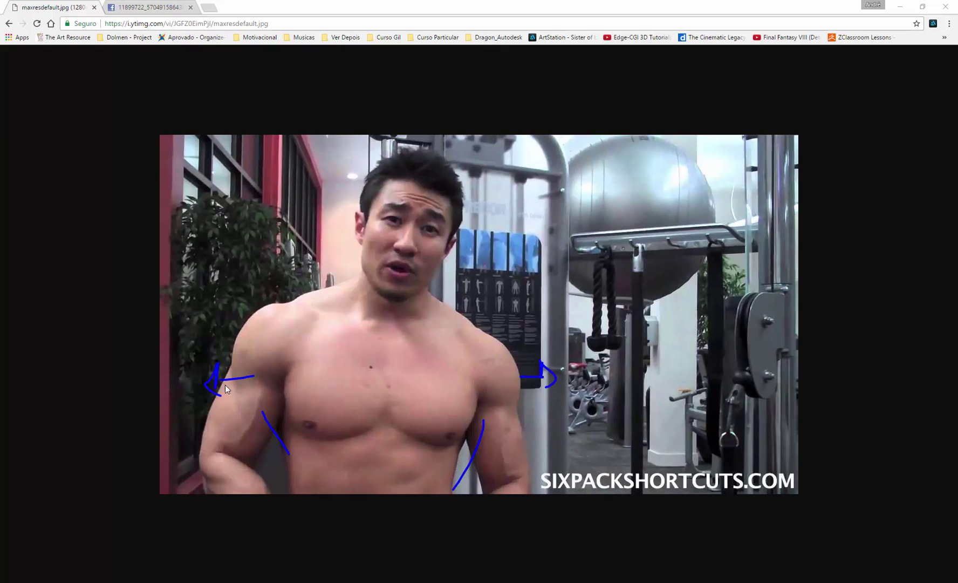
pyautogui.moveTo(258, 336); pyautogui.dragTo(232, 437)
pyautogui.press('Escape')
pyautogui.moveTo(231, 356)
pyautogui.mouseDown()
pyautogui.moveTo(200, 460)
pyautogui.moveTo(212, 457)
pyautogui.mouseUp()
pyautogui.moveTo(219, 359); pyautogui.dragTo(231, 302)
pyautogui.press('Escape')
# - Shift the Photoshop reference up to the creature's shoulder and examine the sculpt's arm from the side in ZBrush
pyautogui.click(63, 582)
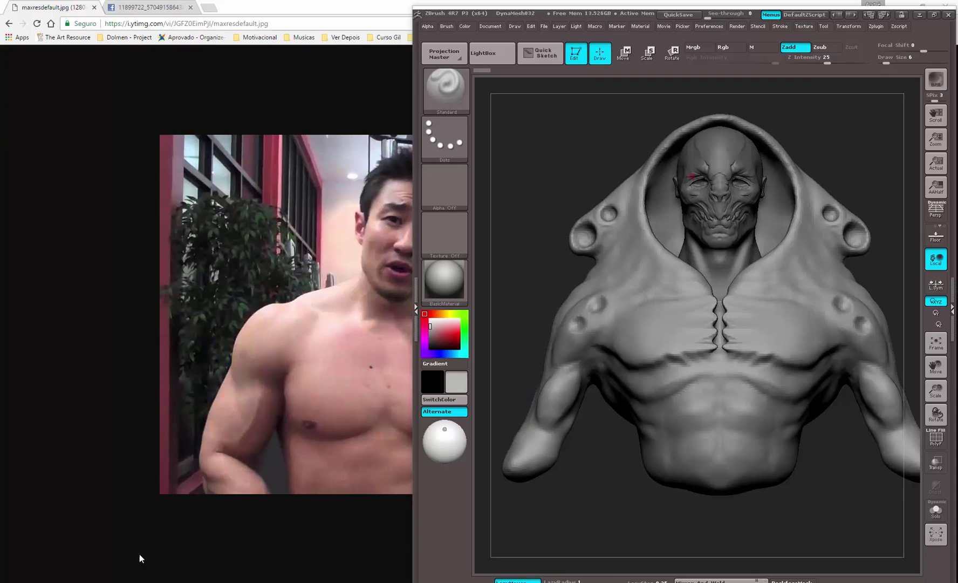
pyautogui.click(89, 581)
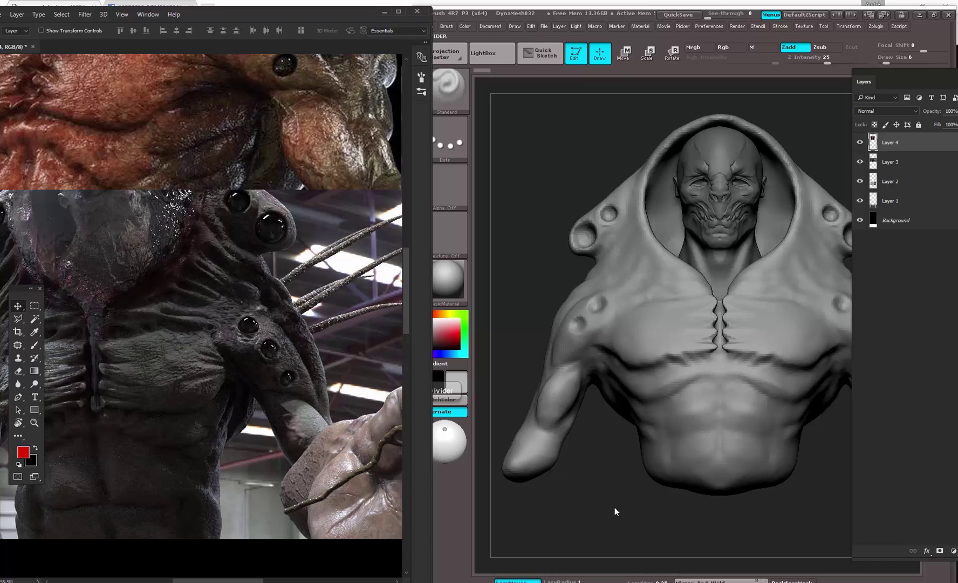
pyautogui.moveTo(347, 279); pyautogui.dragTo(308, 385)
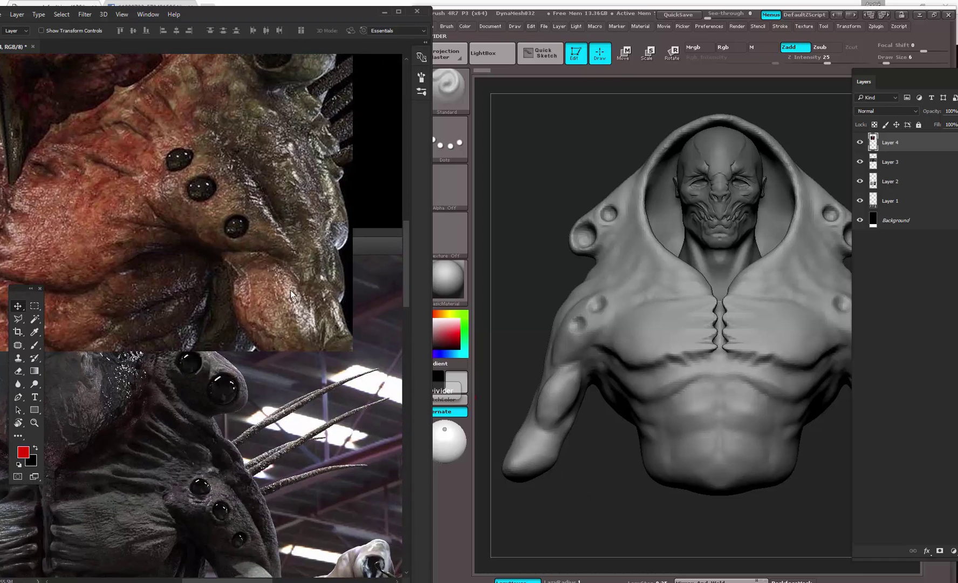
pyautogui.click(630, 526)
pyautogui.press('ctrl')
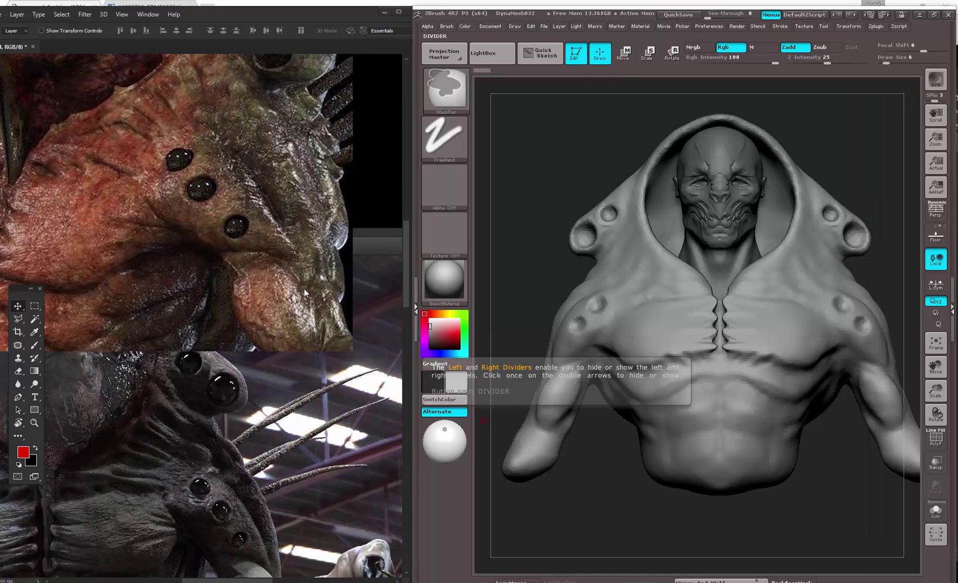
pyautogui.moveTo(597, 484); pyautogui.dragTo(628, 466)
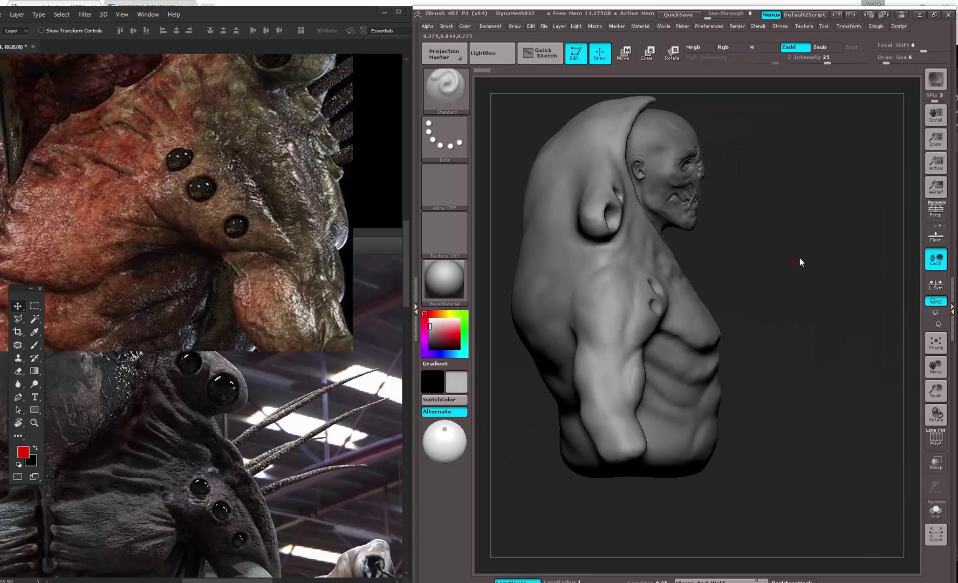
pyautogui.moveTo(802, 261); pyautogui.dragTo(620, 385)
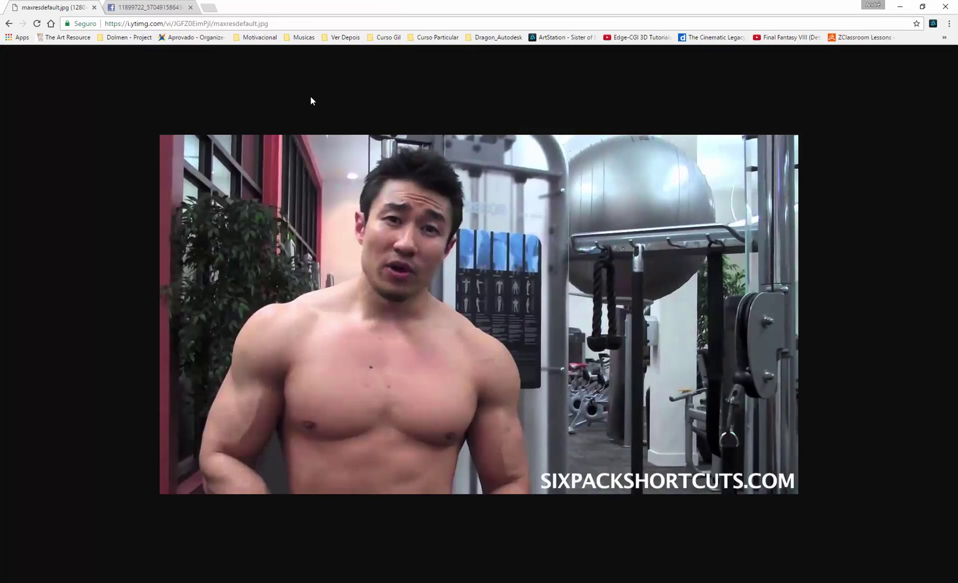
# - Show the mirror selfie photo in a smaller Chrome window beside the ZBrush sculpt as an arm anatomy reference
pyautogui.hotkey('ctrl', 'Tab')
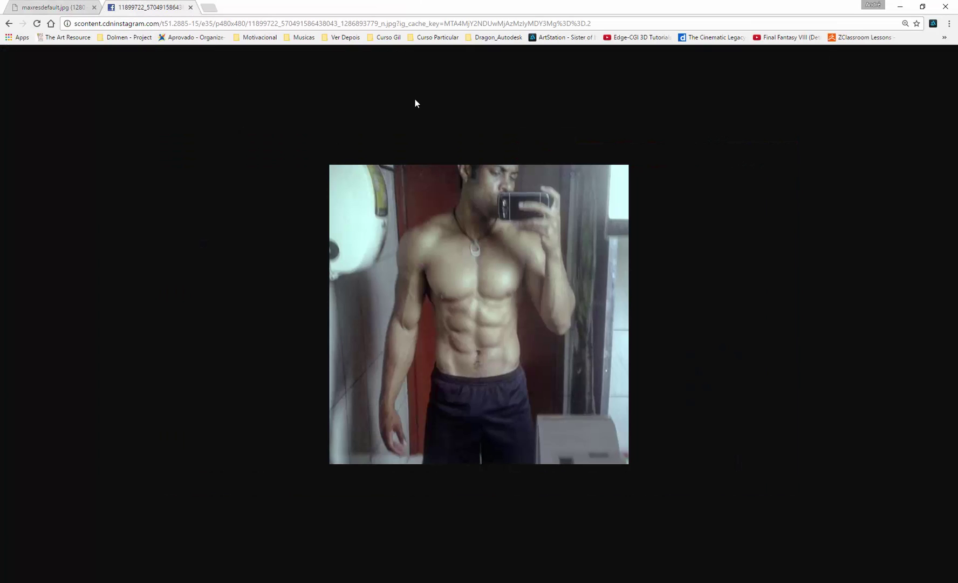
pyautogui.click(922, 6)
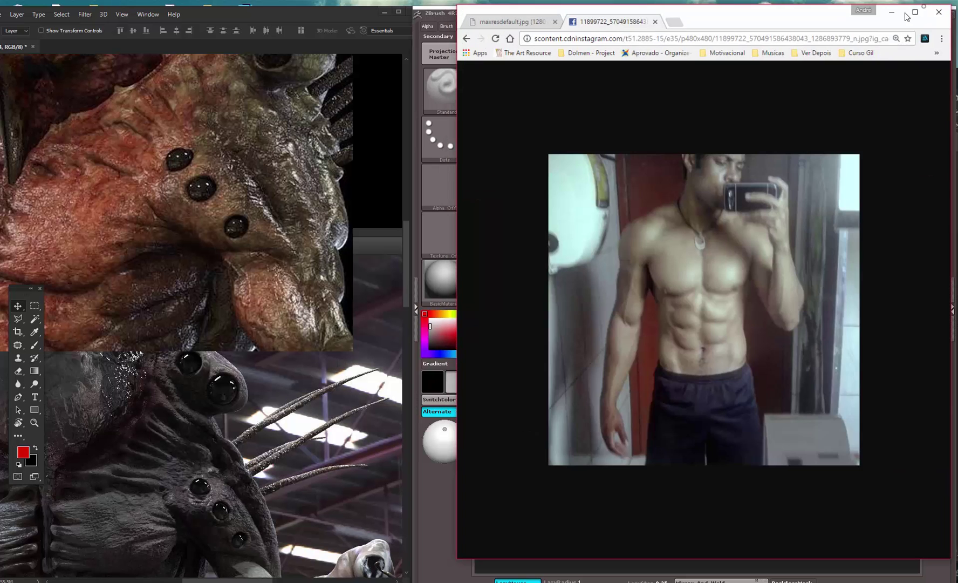
pyautogui.moveTo(555, 30); pyautogui.dragTo(113, 47)
pyautogui.click(545, 193)
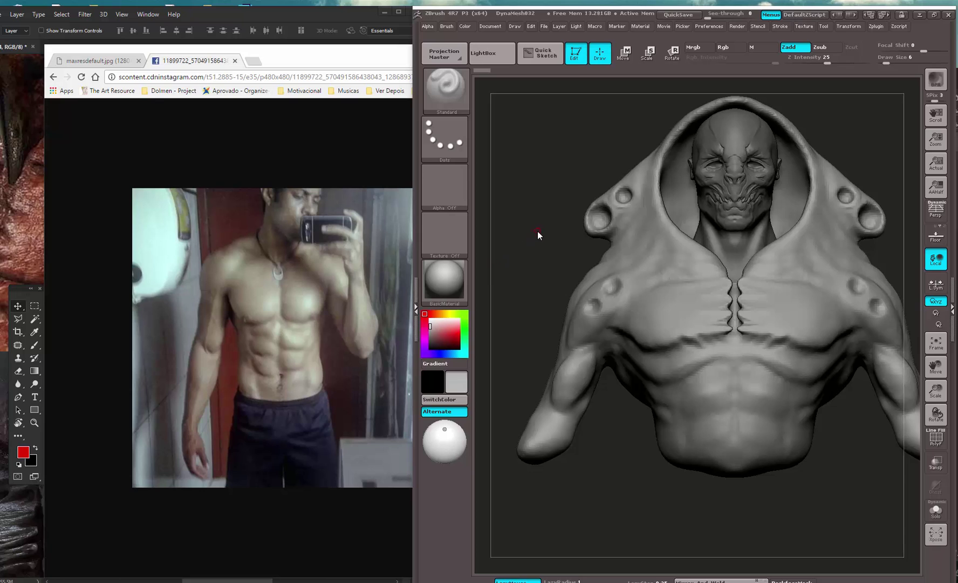
pyautogui.keyDown('alt'); pyautogui.moveTo(537, 233); pyautogui.dragTo(520, 263); pyautogui.keyUp('alt')
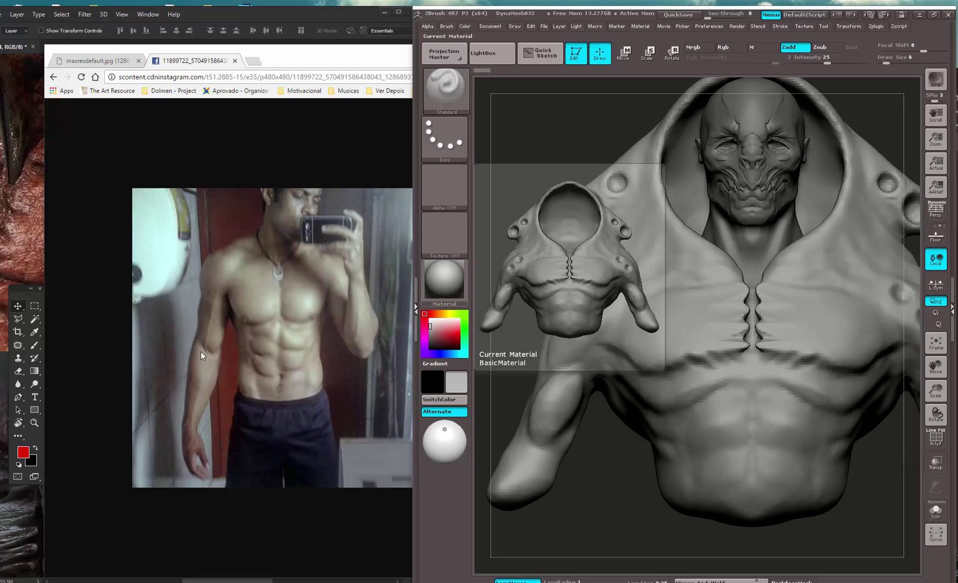
# - Trace the shoulder and upper arm contours on the mirror photo with blue guide strokes, clearing them at the end
pyautogui.hotkey('ctrl', 'shift')
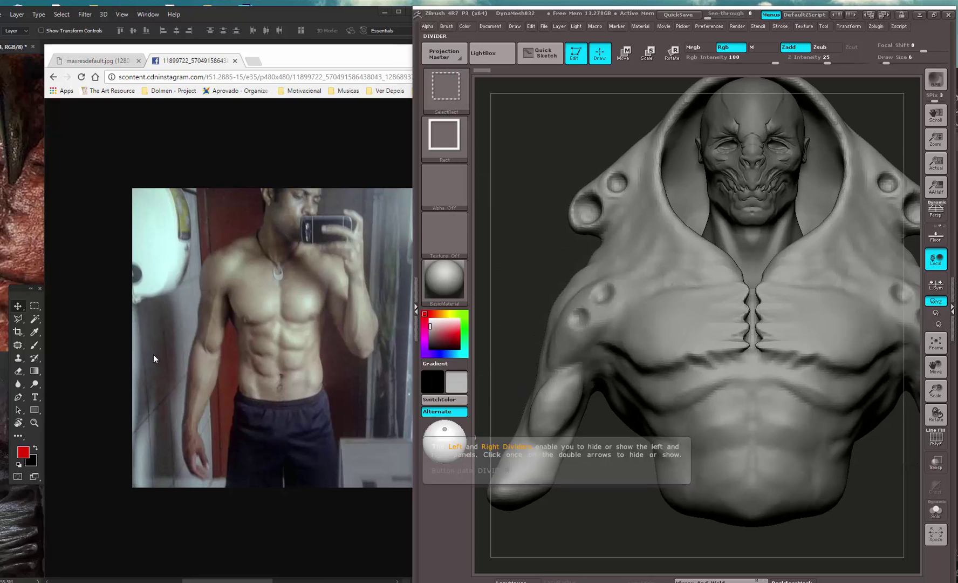
pyautogui.moveTo(205, 296); pyautogui.dragTo(195, 387)
pyautogui.moveTo(233, 339); pyautogui.dragTo(228, 387)
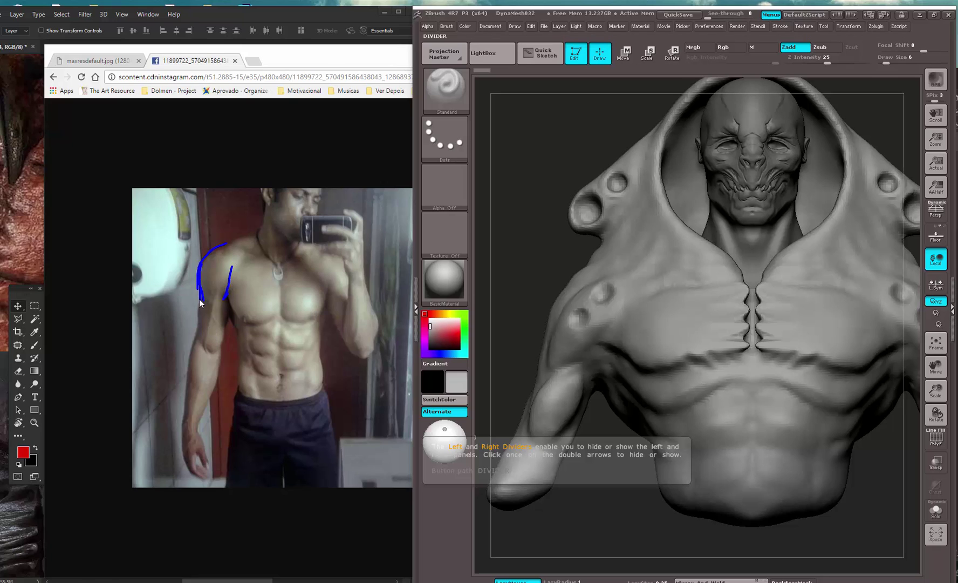
pyautogui.moveTo(199, 301); pyautogui.dragTo(198, 312)
pyautogui.moveTo(223, 300); pyautogui.dragTo(225, 340)
pyautogui.press('Escape')
# - Draw a blue guide line down the upper arm to the elbow on the mirror photo, and clear it
pyautogui.moveTo(212, 285); pyautogui.dragTo(211, 319)
pyautogui.press('Escape')
pyautogui.press('Escape')
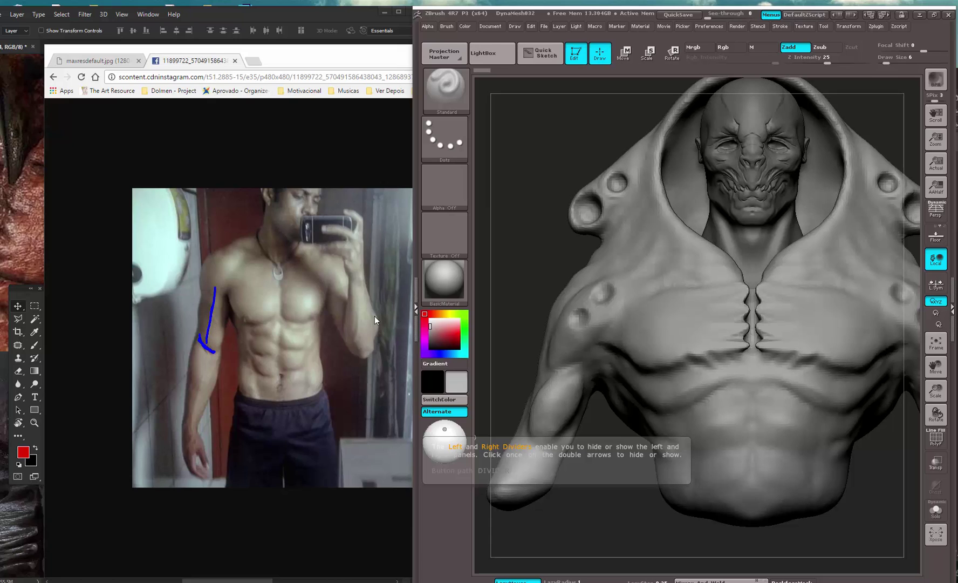
pyautogui.press('Escape')
# - Switch to the ClayTubes brush on the sculpt's upper arm, with draw size 68 and Z intensity 11
pyautogui.keyDown('alt'); pyautogui.moveTo(571, 469); pyautogui.dragTo(610, 418); pyautogui.keyUp('alt')
pyautogui.press('b')
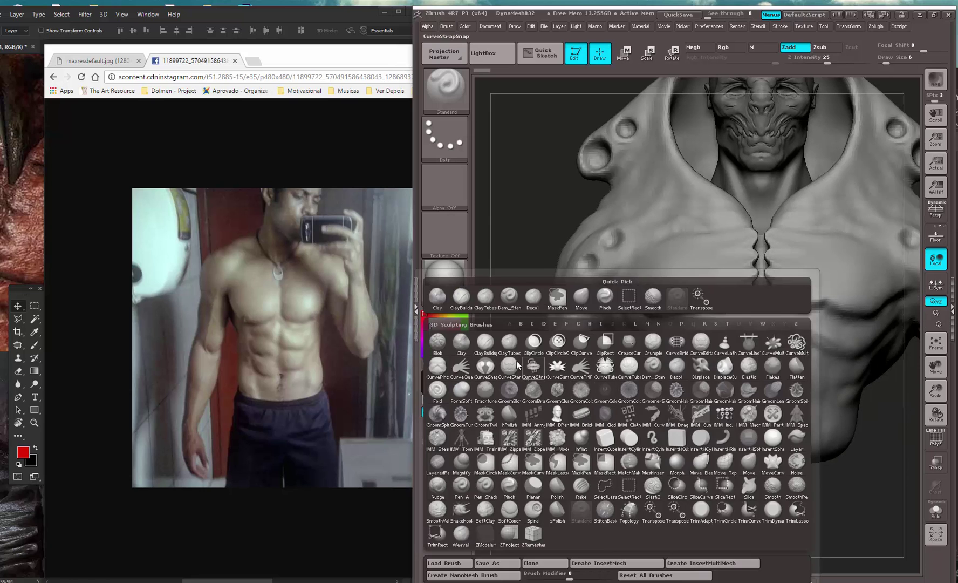
pyautogui.press('c')
pyautogui.press('t')
pyautogui.press('space')
pyautogui.press('space')
pyautogui.moveTo(624, 292); pyautogui.dragTo(643, 291)
pyautogui.moveTo(585, 385)
pyautogui.mouseDown()
pyautogui.moveTo(603, 332)
pyautogui.moveTo(566, 392)
pyautogui.mouseUp()
pyautogui.press('ctrl')
pyautogui.click(814, 63)
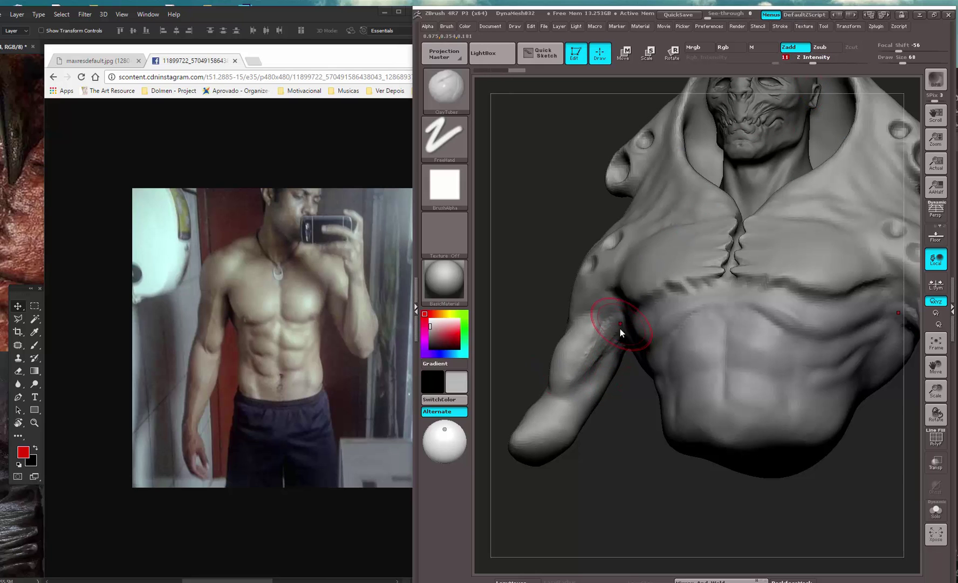
# - Build up the biceps between the armpit and elbow with repeated clay strokes, smoothing its outer edge
pyautogui.moveTo(620, 328); pyautogui.dragTo(563, 388)
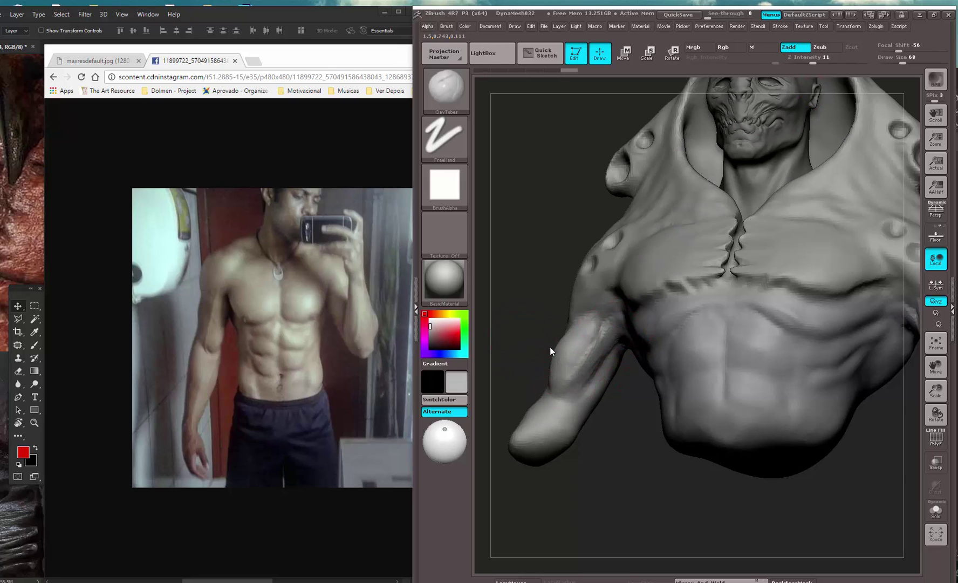
pyautogui.moveTo(550, 346)
pyautogui.mouseDown()
pyautogui.moveTo(608, 338)
pyautogui.moveTo(557, 400)
pyautogui.mouseUp()
pyautogui.moveTo(600, 328); pyautogui.dragTo(565, 397)
pyautogui.moveTo(642, 386)
pyautogui.mouseDown()
pyautogui.moveTo(607, 383)
pyautogui.moveTo(563, 400)
pyautogui.mouseUp()
pyautogui.moveTo(602, 345); pyautogui.dragTo(572, 386)
pyautogui.moveTo(522, 342)
pyautogui.keyDown('shift'); pyautogui.mouseDown()
pyautogui.moveTo(572, 343)
pyautogui.moveTo(593, 354)
pyautogui.moveTo(561, 397)
pyautogui.moveTo(569, 329)
pyautogui.mouseUp(); pyautogui.keyUp('shift')
pyautogui.moveTo(562, 370); pyautogui.dragTo(555, 387)
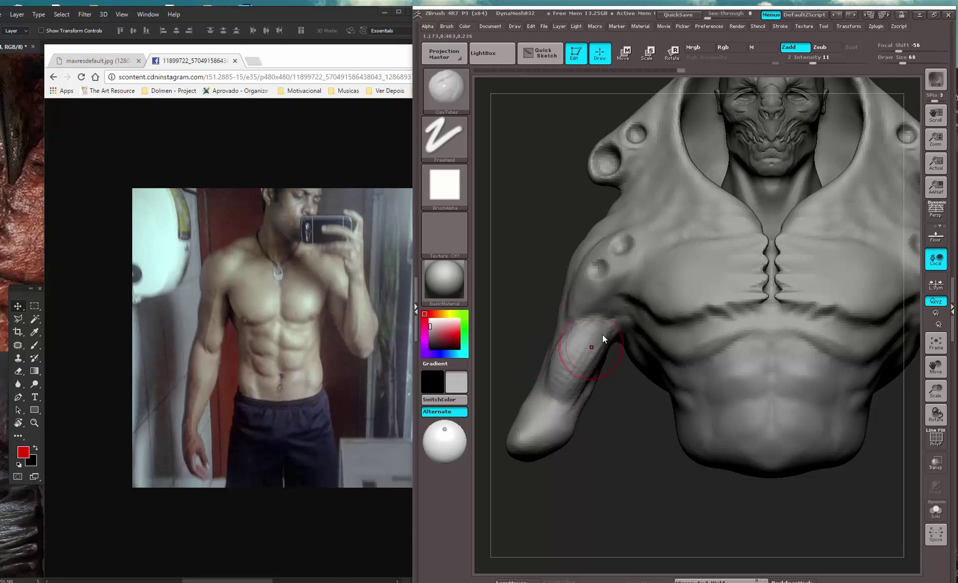
pyautogui.moveTo(601, 335); pyautogui.dragTo(566, 395)
pyautogui.moveTo(581, 334); pyautogui.dragTo(566, 395)
# - Add clay strokes over the lower shoulder muscle and its transition into the upper arm, and smooth the result
pyautogui.moveTo(609, 326)
pyautogui.mouseDown()
pyautogui.moveTo(571, 385)
pyautogui.moveTo(579, 301)
pyautogui.moveTo(624, 258)
pyautogui.mouseUp()
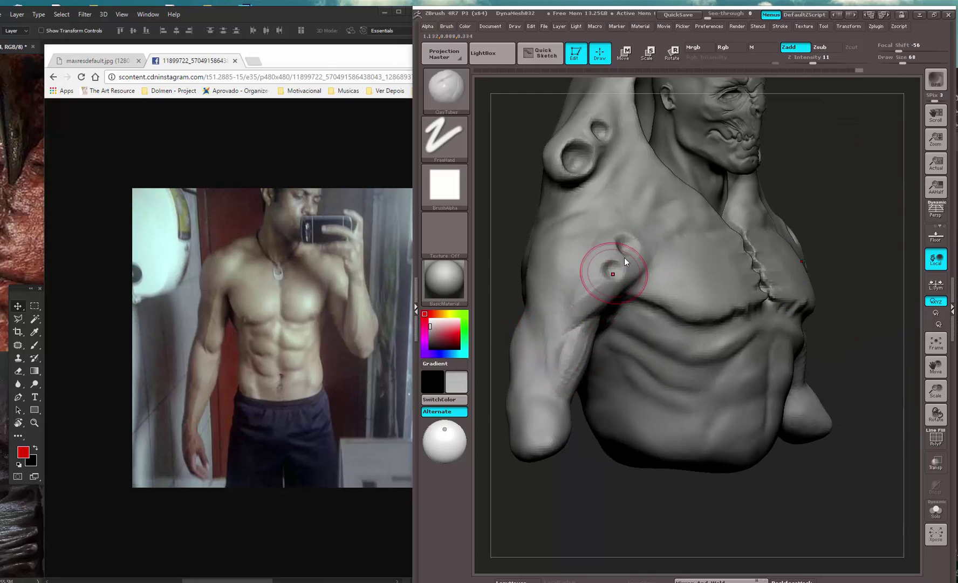
pyautogui.moveTo(576, 300)
pyautogui.mouseDown()
pyautogui.moveTo(607, 251)
pyautogui.moveTo(541, 350)
pyautogui.moveTo(552, 400)
pyautogui.mouseUp()
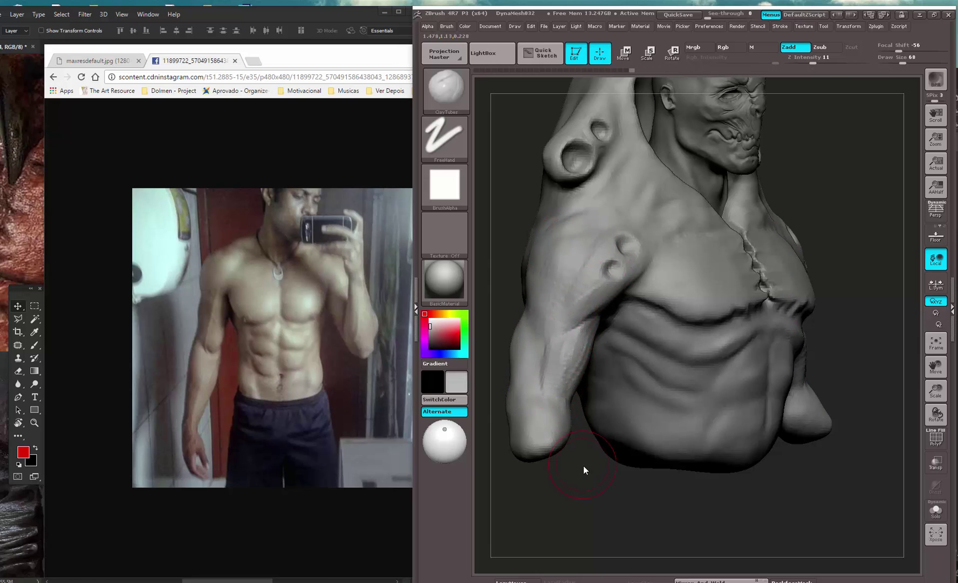
pyautogui.moveTo(584, 465)
pyautogui.mouseDown()
pyautogui.moveTo(558, 343)
pyautogui.moveTo(556, 407)
pyautogui.mouseUp()
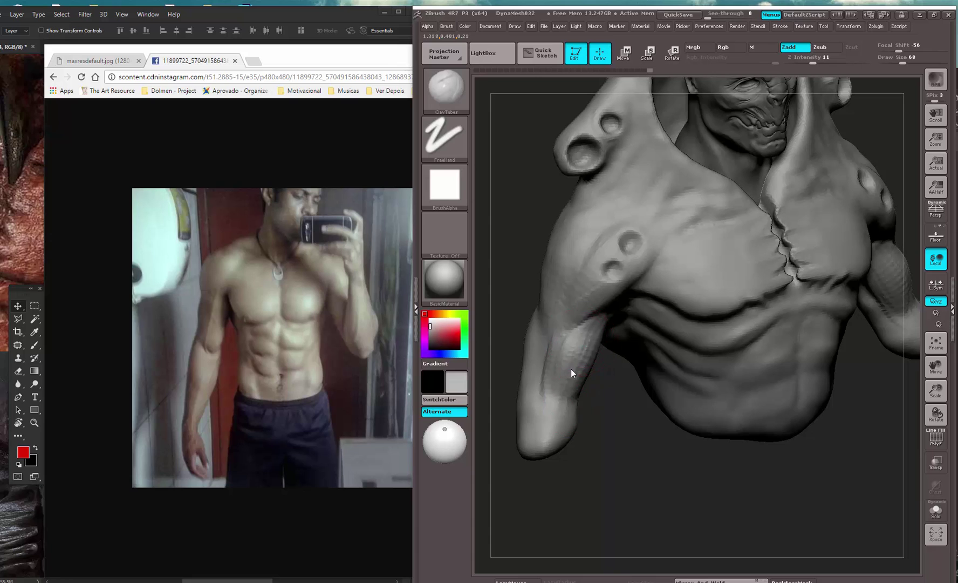
pyautogui.moveTo(610, 372)
pyautogui.keyDown('shift'); pyautogui.mouseDown()
pyautogui.moveTo(587, 351)
pyautogui.moveTo(554, 400)
pyautogui.mouseUp(); pyautogui.keyUp('shift')
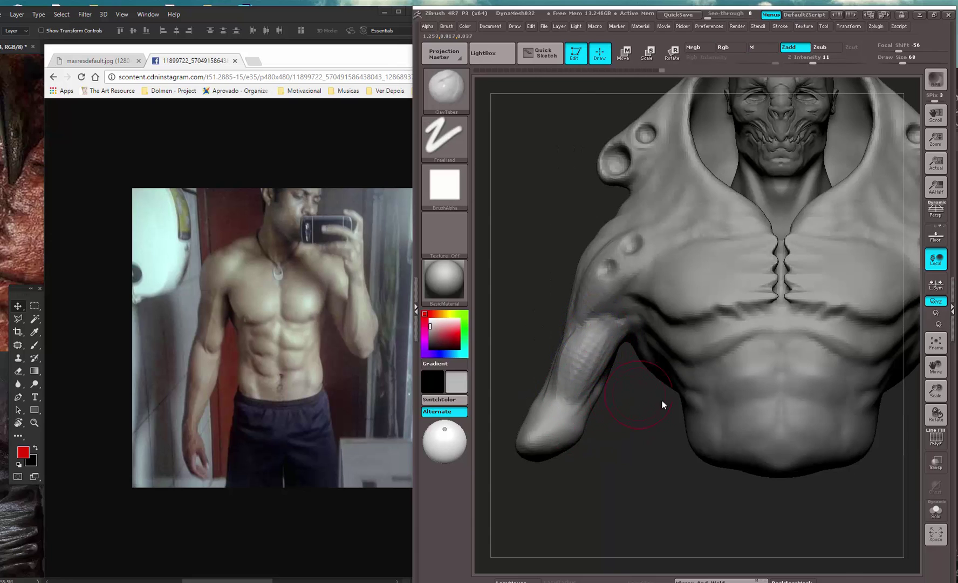
# - Pull the outer edge of the upper arm slightly outward with the Move brush
pyautogui.press('b')
pyautogui.press('m')
pyautogui.press('v')
pyautogui.press('space')
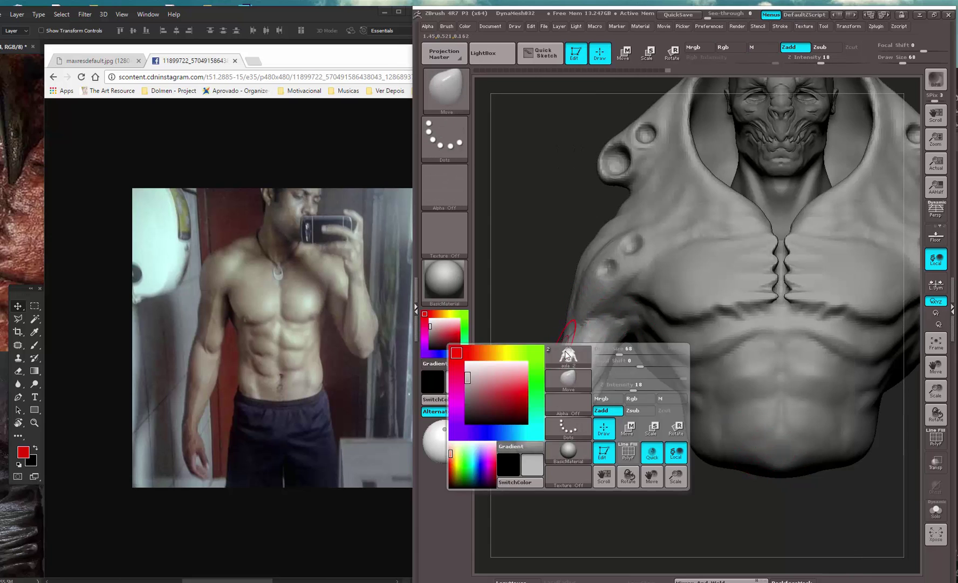
pyautogui.click(619, 352)
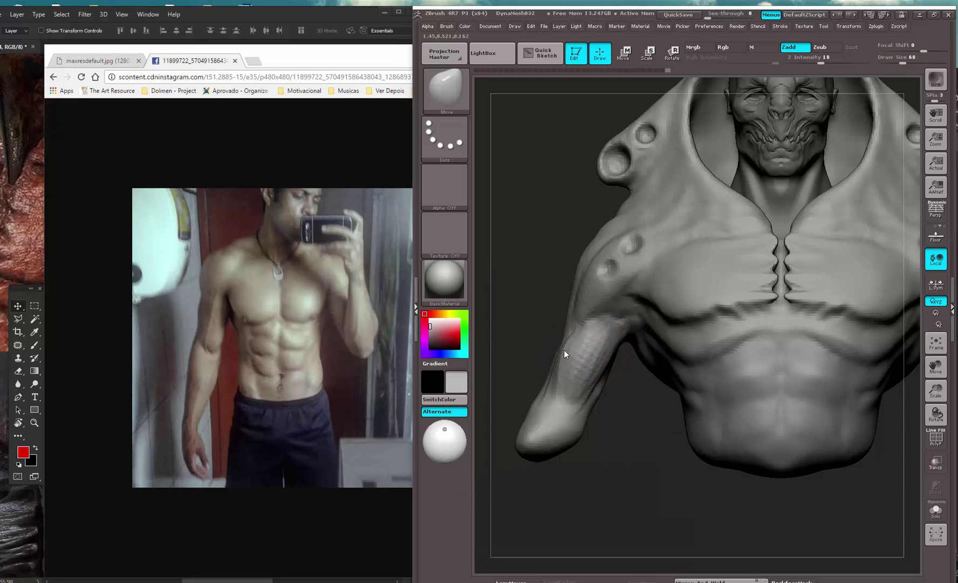
pyautogui.moveTo(573, 354); pyautogui.dragTo(564, 354)
# - Carve a crease where the biceps ends above the forearm with the Dam_Standard brush, softening its edge
pyautogui.press('b')
pyautogui.press('d')
pyautogui.press('s')
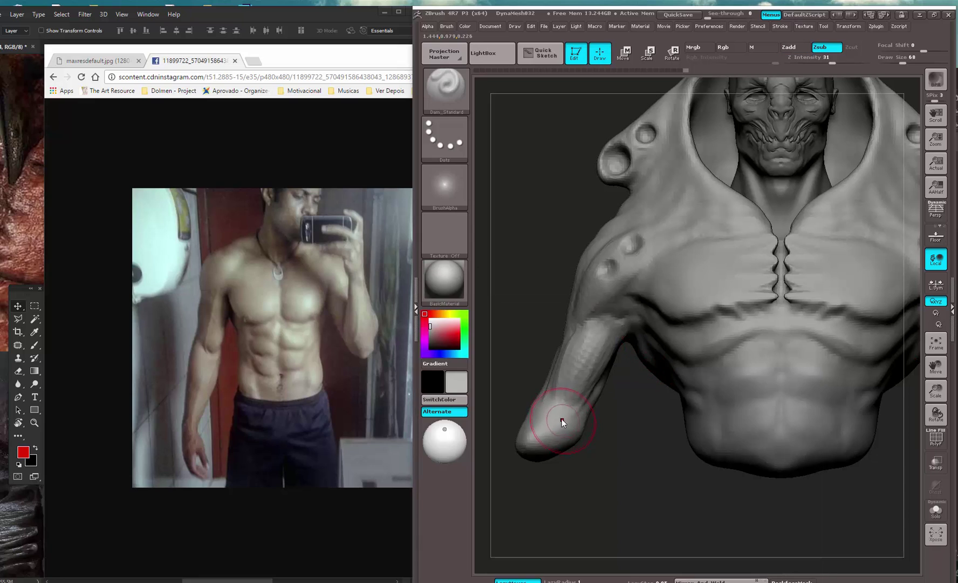
pyautogui.moveTo(544, 386); pyautogui.dragTo(561, 415)
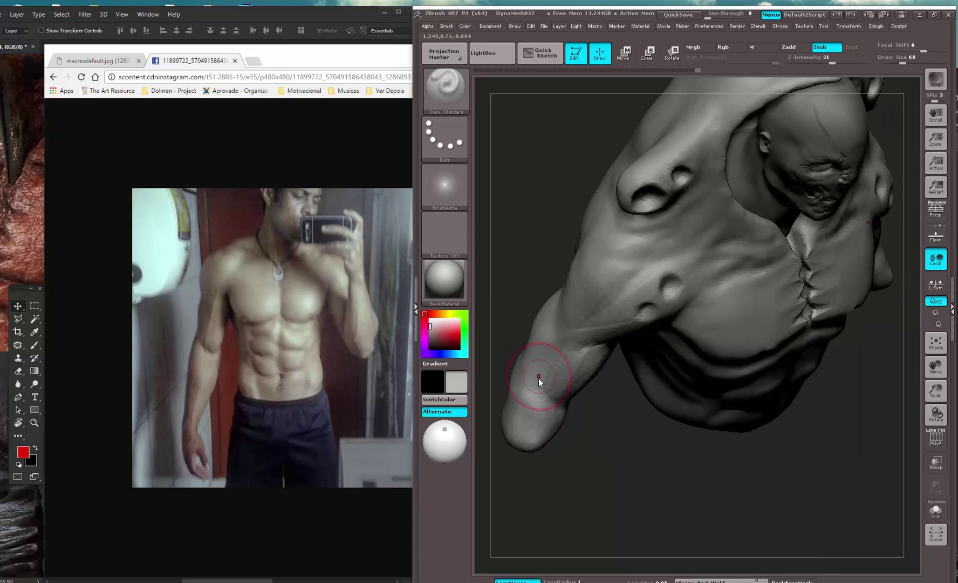
pyautogui.moveTo(538, 378); pyautogui.dragTo(558, 420)
pyautogui.moveTo(555, 343); pyautogui.dragTo(544, 383)
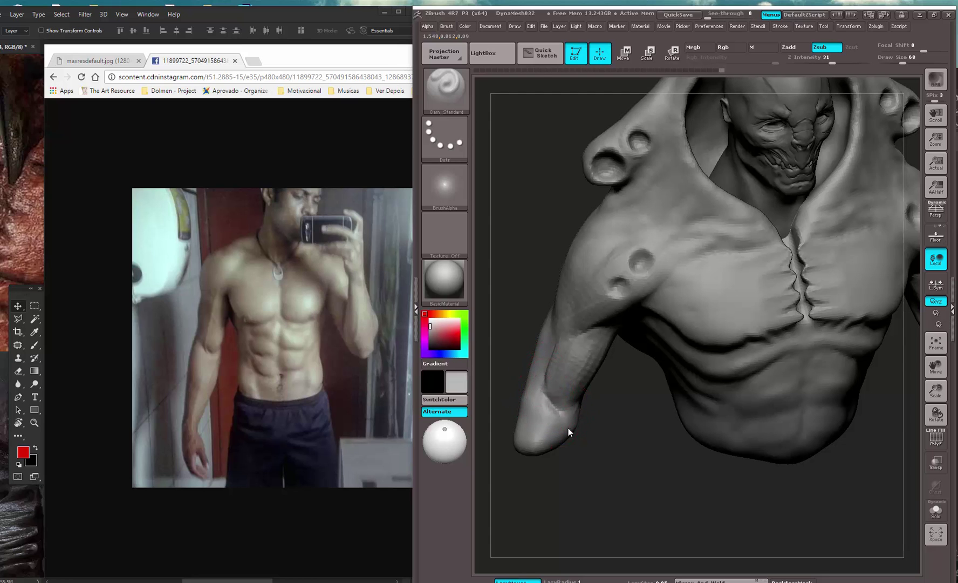
pyautogui.keyDown('shift'); pyautogui.moveTo(568, 429); pyautogui.dragTo(576, 425); pyautogui.keyUp('shift')
# - Polish the elbow area below the biceps using the hPolish brush at draw size 39
pyautogui.press('b')
pyautogui.press('h')
pyautogui.press('p')
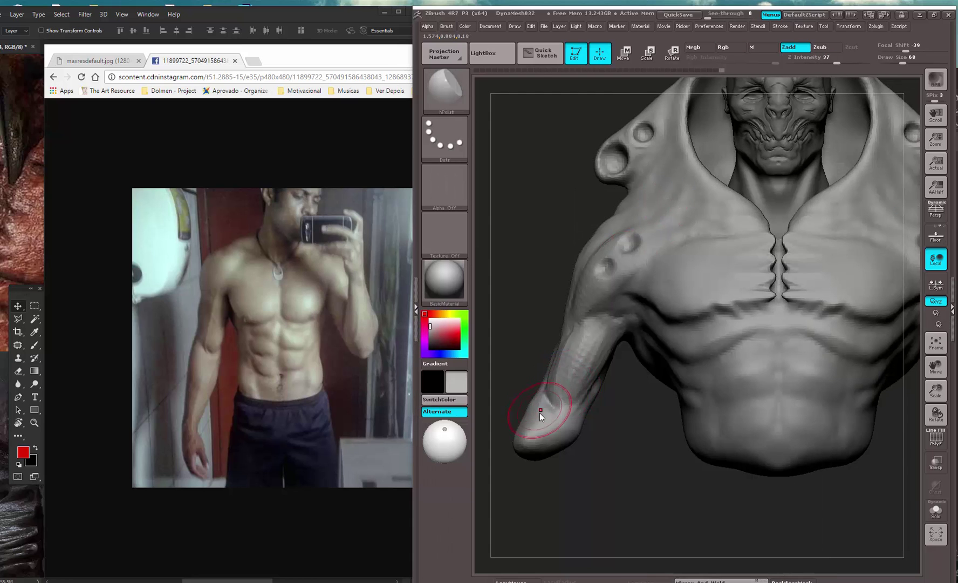
pyautogui.press('space')
pyautogui.click(609, 390)
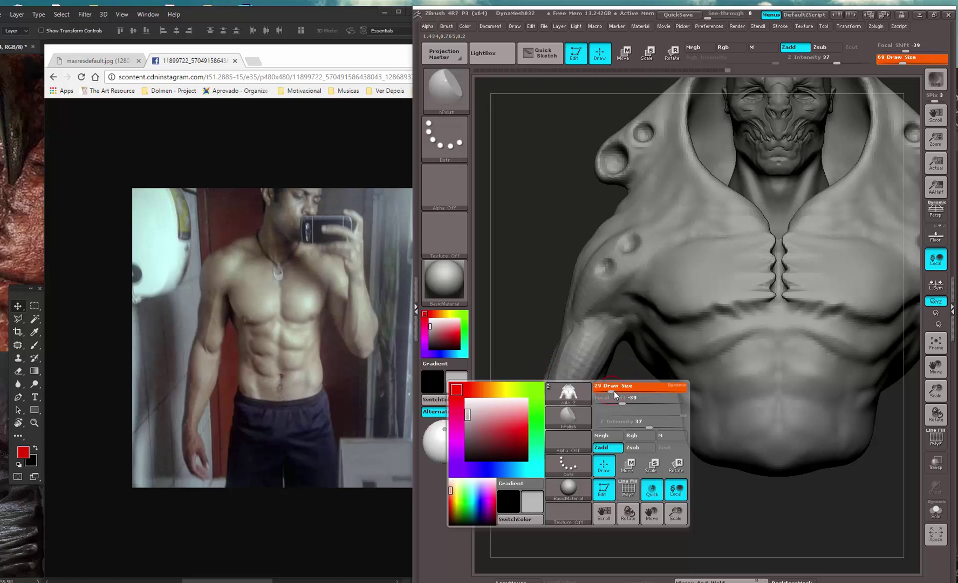
pyautogui.moveTo(555, 402); pyautogui.dragTo(556, 381)
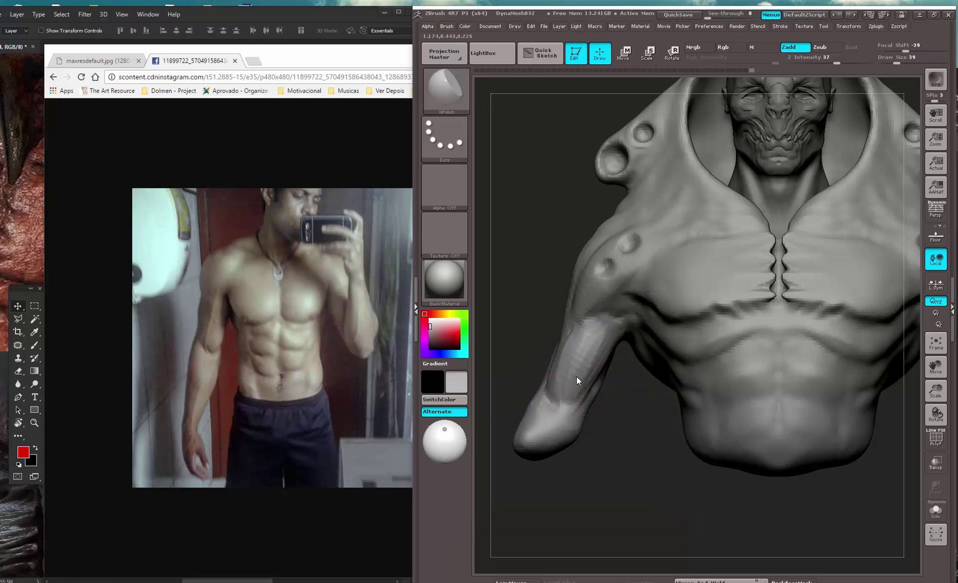
# - Select the Move brush, set its draw size to 128 and nudge the upper arm's outer contour
pyautogui.press('space')
pyautogui.click(606, 354)
pyautogui.press('b')
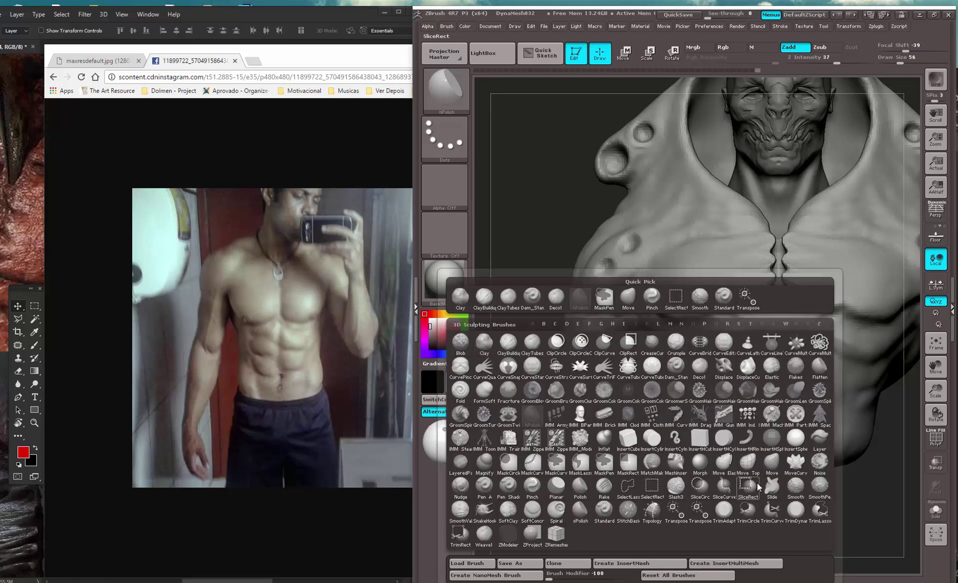
pyautogui.click(779, 459)
pyautogui.press('space')
pyautogui.click(622, 349)
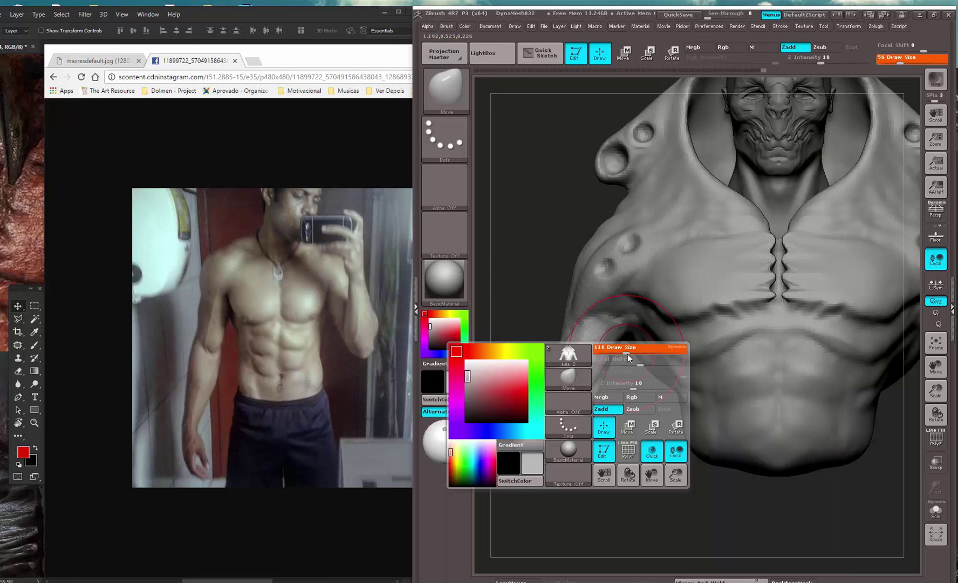
pyautogui.moveTo(568, 362); pyautogui.dragTo(568, 354)
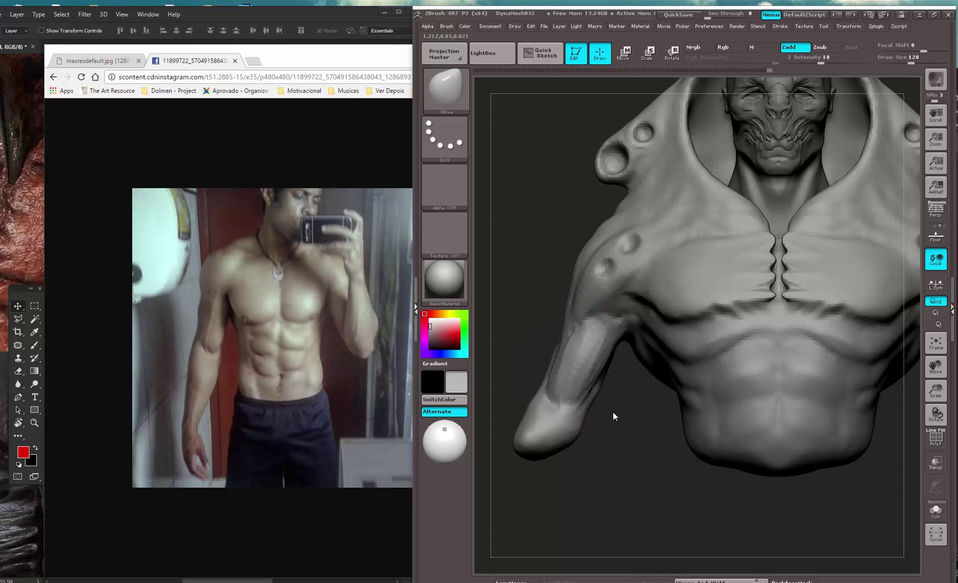
# - Switch to Chrome and show the maxresdefault.jpg reference photo of the muscular torso
pyautogui.keyDown('alt'); pyautogui.moveTo(613, 412); pyautogui.dragTo(534, 243); pyautogui.keyUp('alt')
pyautogui.click(216, 248)
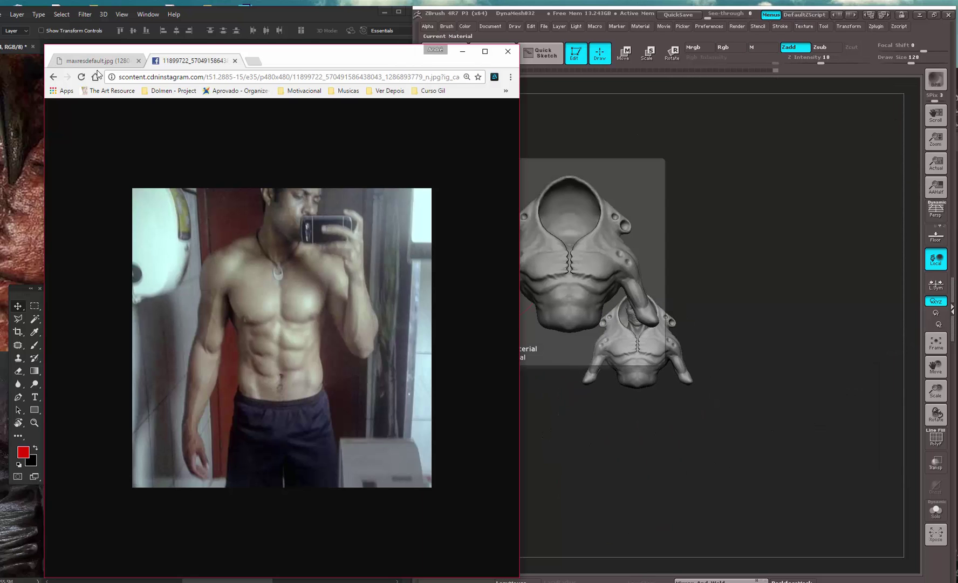
pyautogui.click(99, 59)
# - Reduce the Move brush's draw size to 104 and reshape the inner edge of the upper arm near the armpit
pyautogui.keyDown('alt'); pyautogui.moveTo(736, 190); pyautogui.dragTo(743, 421); pyautogui.keyUp('alt')
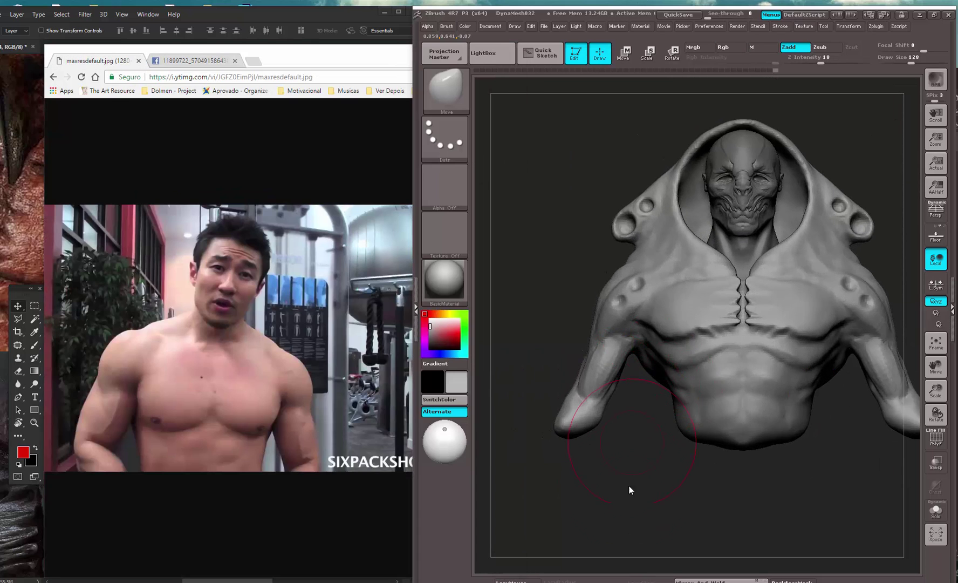
pyautogui.moveTo(627, 500)
pyautogui.keyDown('alt'); pyautogui.mouseDown()
pyautogui.moveTo(616, 462)
pyautogui.moveTo(566, 433)
pyautogui.moveTo(548, 439)
pyautogui.mouseUp(); pyautogui.keyUp('alt')
pyautogui.moveTo(830, 281)
pyautogui.keyDown('alt'); pyautogui.mouseDown()
pyautogui.moveTo(779, 263)
pyautogui.moveTo(766, 302)
pyautogui.mouseUp(); pyautogui.keyUp('alt')
pyautogui.press('[')
pyautogui.moveTo(707, 326); pyautogui.dragTo(702, 316)
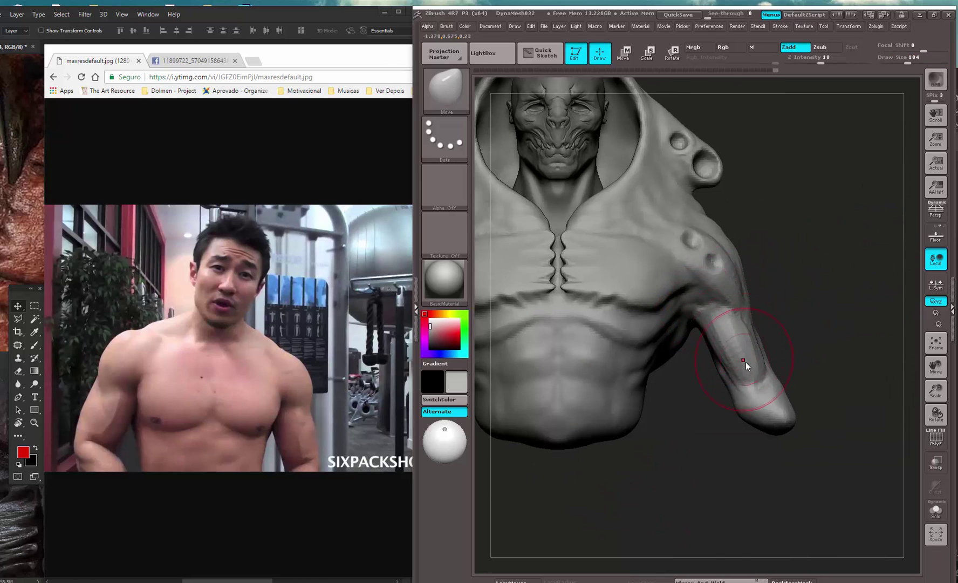
# - Examine the upper arm's muscle volumes from three-quarter, underside and front views, marking their contours
pyautogui.moveTo(780, 313)
pyautogui.mouseDown()
pyautogui.moveTo(794, 326)
pyautogui.moveTo(756, 336)
pyautogui.moveTo(801, 337)
pyautogui.moveTo(900, 314)
pyautogui.moveTo(750, 353)
pyautogui.moveTo(775, 346)
pyautogui.moveTo(758, 333)
pyautogui.mouseUp()
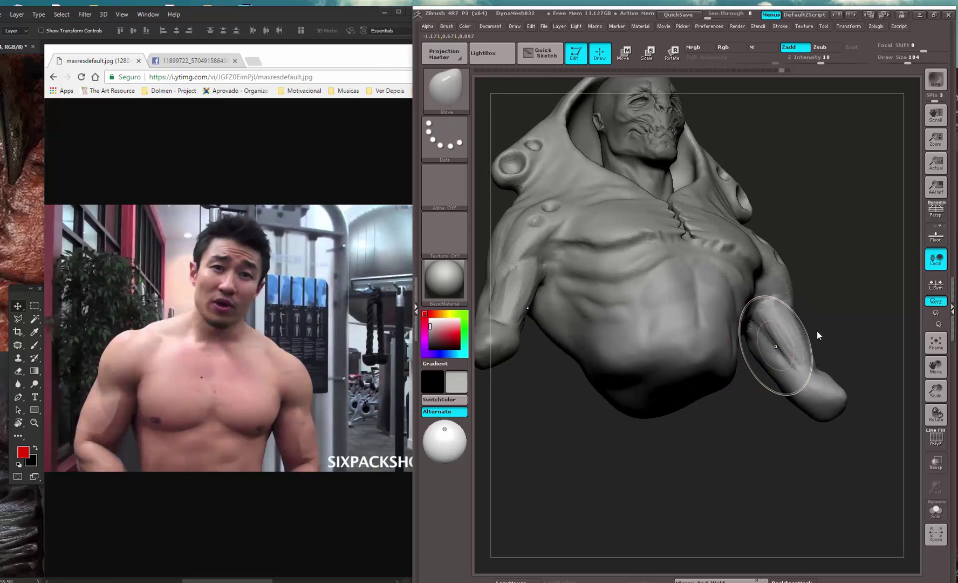
pyautogui.moveTo(817, 331); pyautogui.dragTo(815, 270)
pyautogui.moveTo(789, 348)
pyautogui.keyDown('ctrl'); pyautogui.keyDown('shift'); pyautogui.mouseDown()
pyautogui.moveTo(761, 336)
pyautogui.moveTo(769, 381)
pyautogui.mouseUp(); pyautogui.keyUp('shift'); pyautogui.keyUp('ctrl')
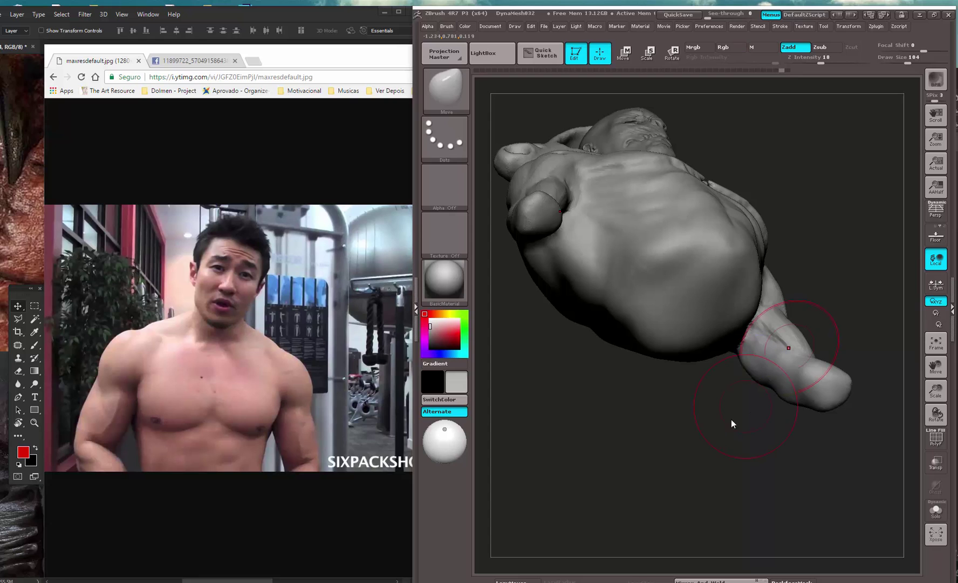
pyautogui.moveTo(732, 419)
pyautogui.mouseDown()
pyautogui.moveTo(750, 355)
pyautogui.moveTo(771, 386)
pyautogui.mouseUp()
pyautogui.moveTo(761, 433); pyautogui.dragTo(762, 319)
pyautogui.keyDown('ctrl'); pyautogui.keyDown('shift'); pyautogui.moveTo(740, 347); pyautogui.dragTo(769, 364); pyautogui.keyUp('shift'); pyautogui.keyUp('ctrl')
pyautogui.moveTo(851, 258)
pyautogui.mouseDown()
pyautogui.moveTo(814, 363)
pyautogui.moveTo(670, 402)
pyautogui.moveTo(627, 455)
pyautogui.moveTo(712, 379)
pyautogui.mouseUp()
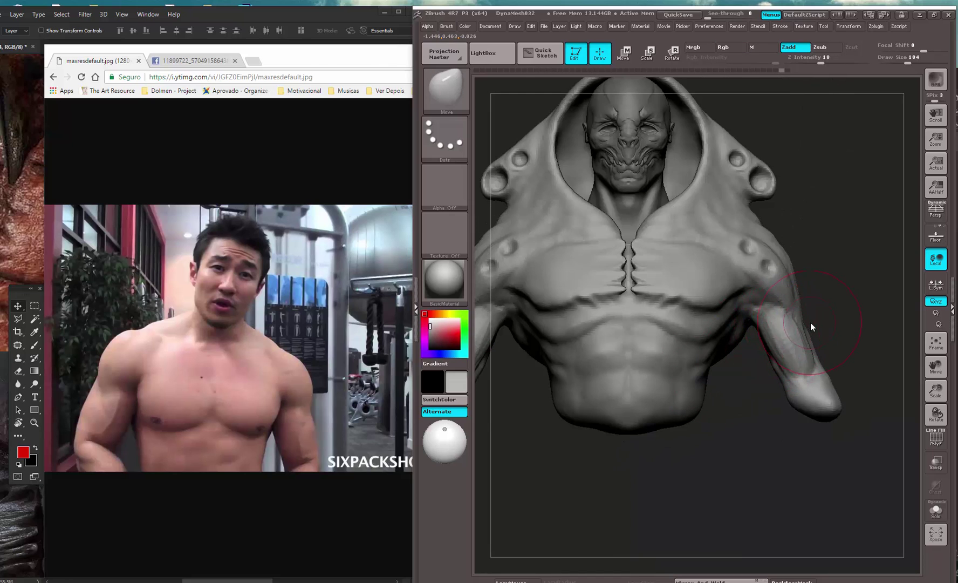
# - Mark the lower end of the upper arm muscle and set the Move brush's draw size to 56
pyautogui.hotkey('ctrl', 'shift')
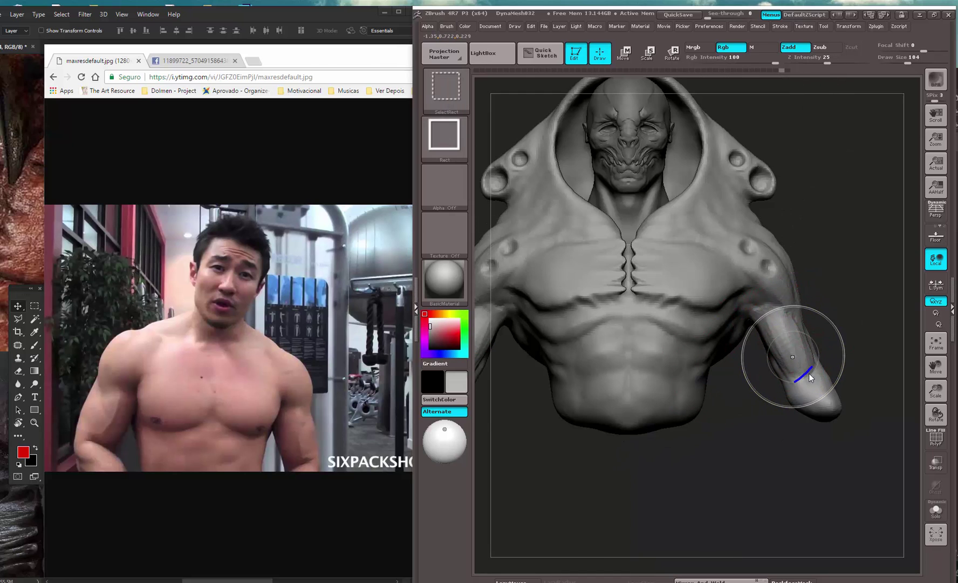
pyautogui.moveTo(845, 353); pyautogui.dragTo(815, 328)
pyautogui.press('space')
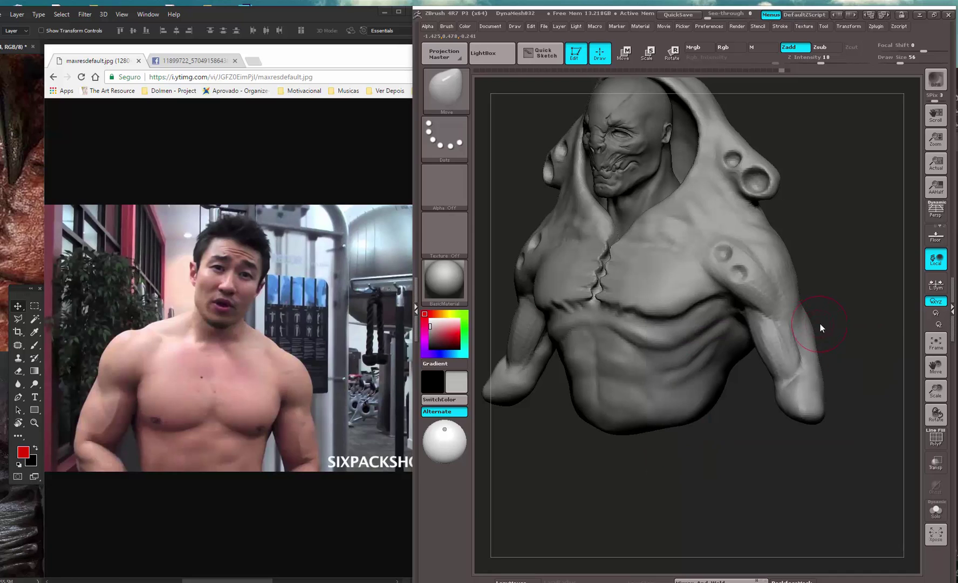
# - Switch to Chrome and search Google Images for "kevin levrone" in a new tab
pyautogui.click(268, 56)
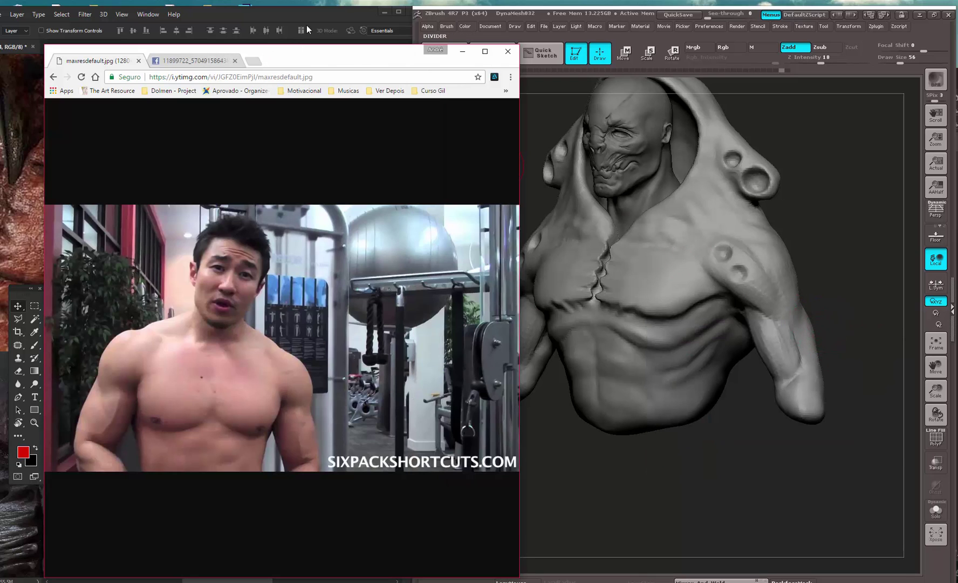
pyautogui.hotkey('ctrl', 't')
pyautogui.write('kevin ')
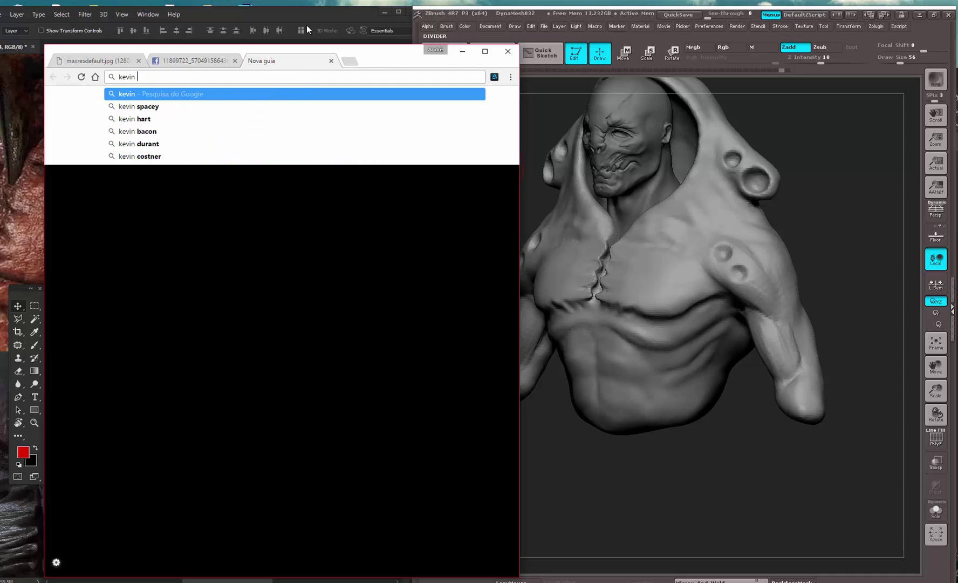
pyautogui.write('levrone')
pyautogui.press('Return')
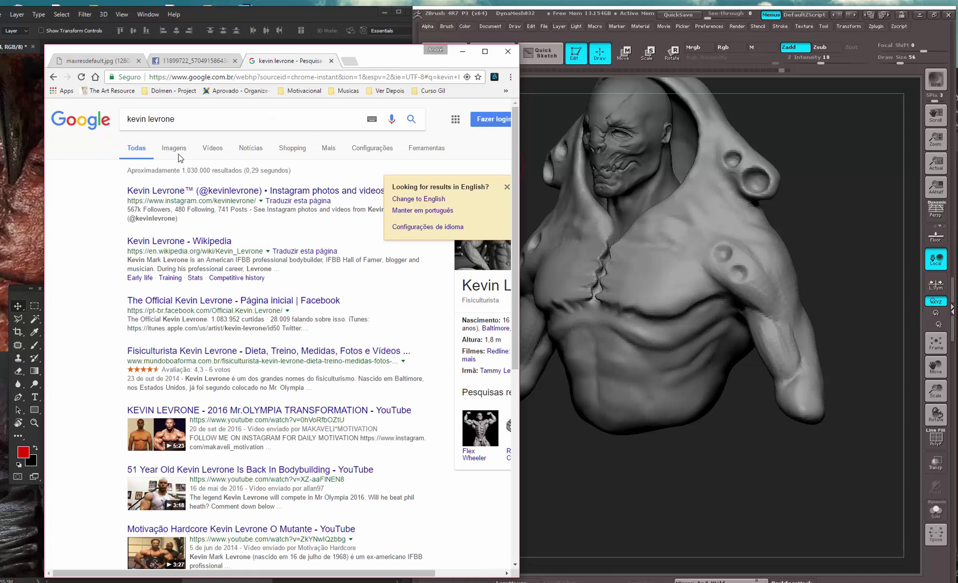
pyautogui.click(181, 153)
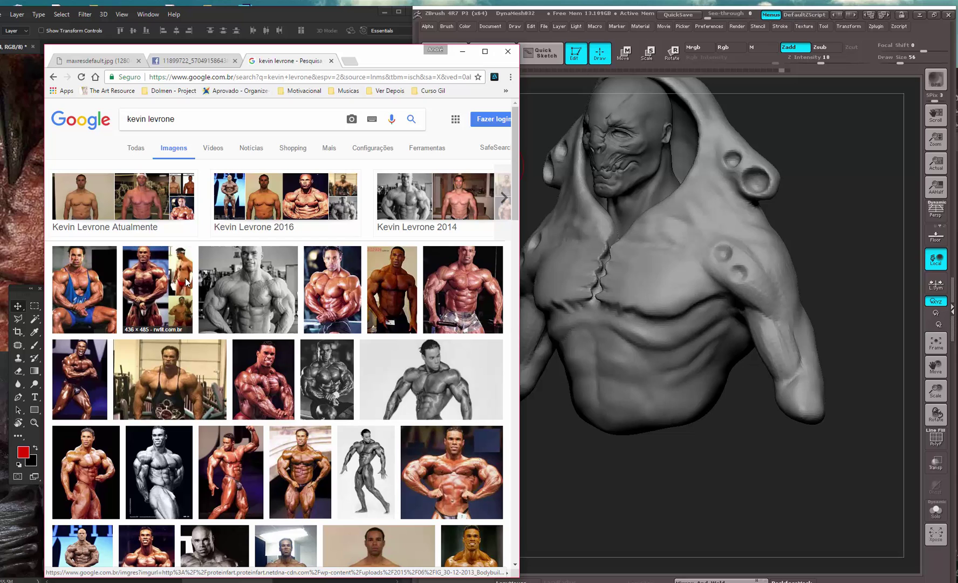
# - Open the gym tank-top photo kevin-levrone.jpg at full size, enlarge it to 200% and study the arm muscles
pyautogui.click(200, 351)
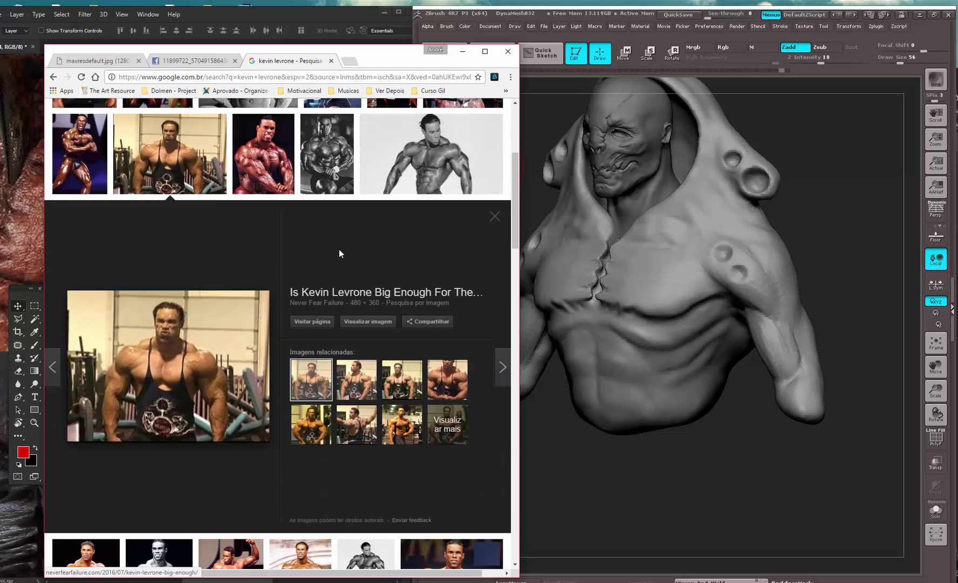
pyautogui.click(376, 324)
pyautogui.keyDown('ctrl'); pyautogui.scroll(5, 377, 327); pyautogui.keyUp('ctrl')
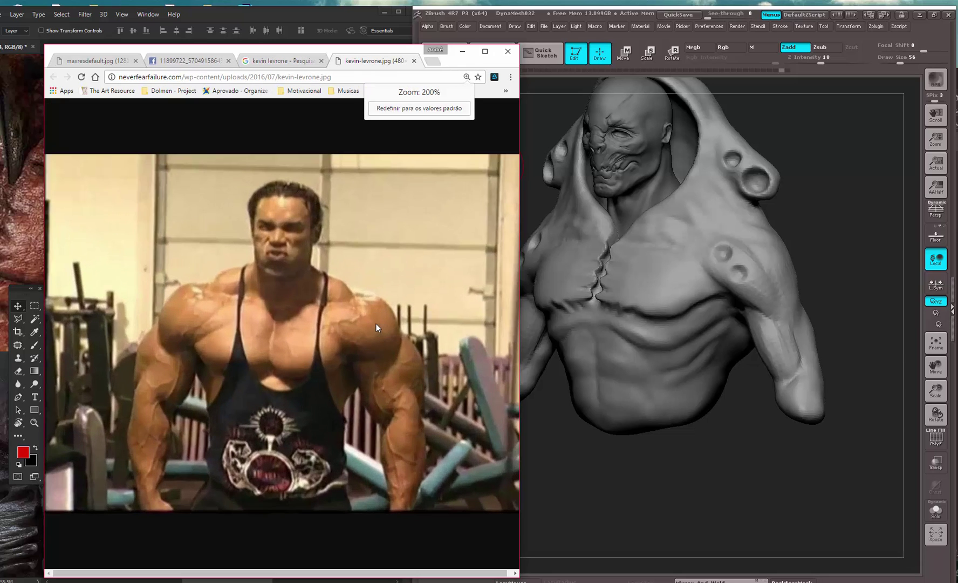
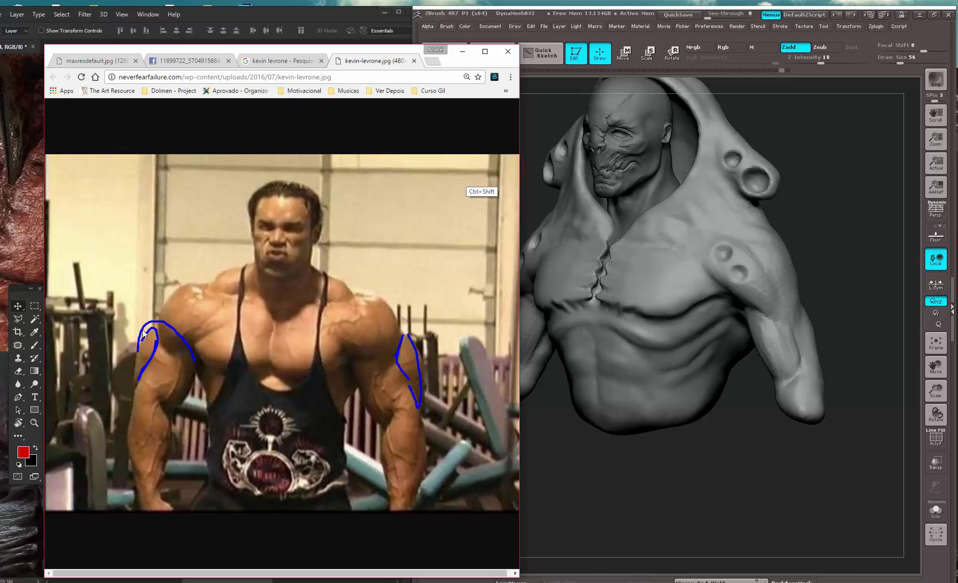
# - Preview the black-and-white posing photos and the standing stage photo in the image results to compare the arms
pyautogui.click(274, 57)
pyautogui.click(407, 145)
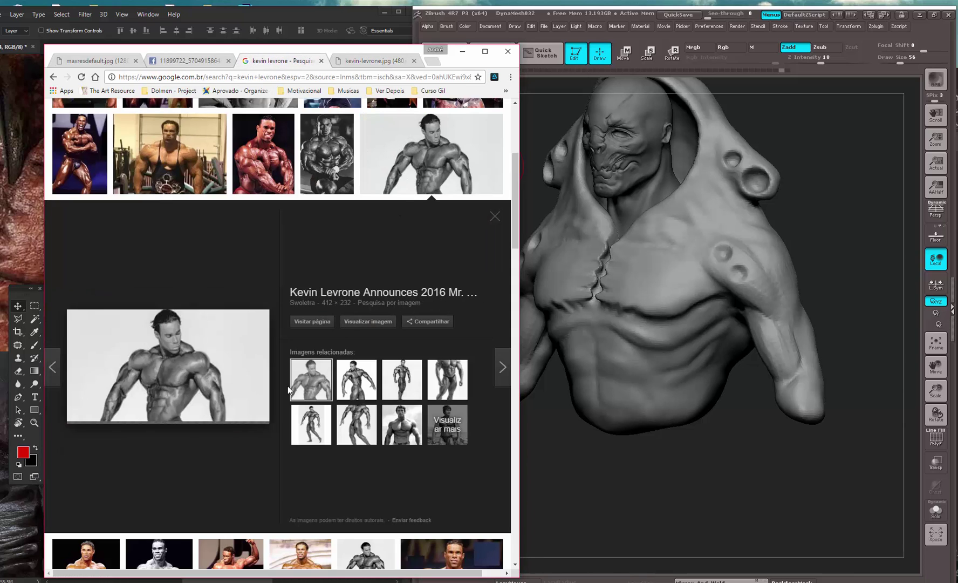
pyautogui.click(356, 379)
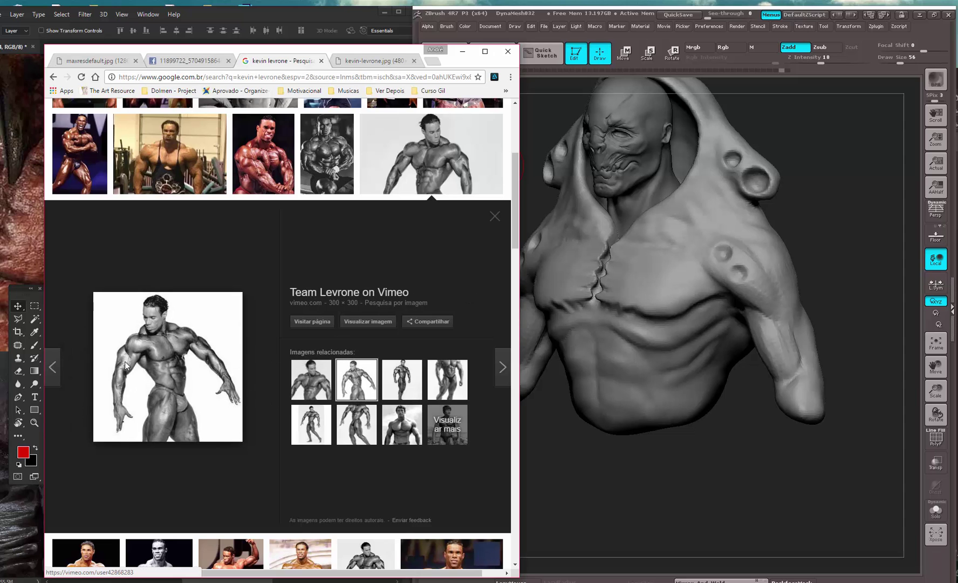
pyautogui.click(495, 216)
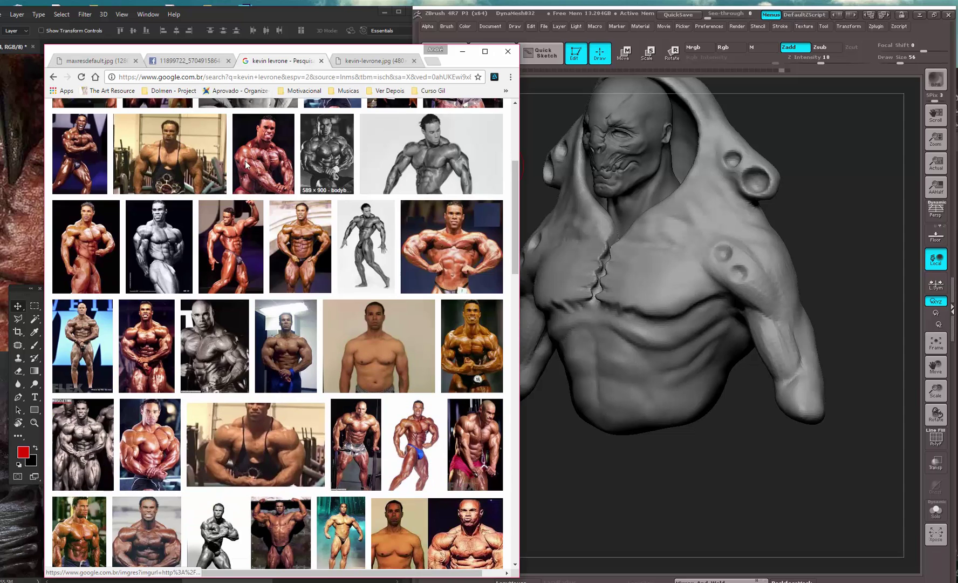
pyautogui.click(93, 233)
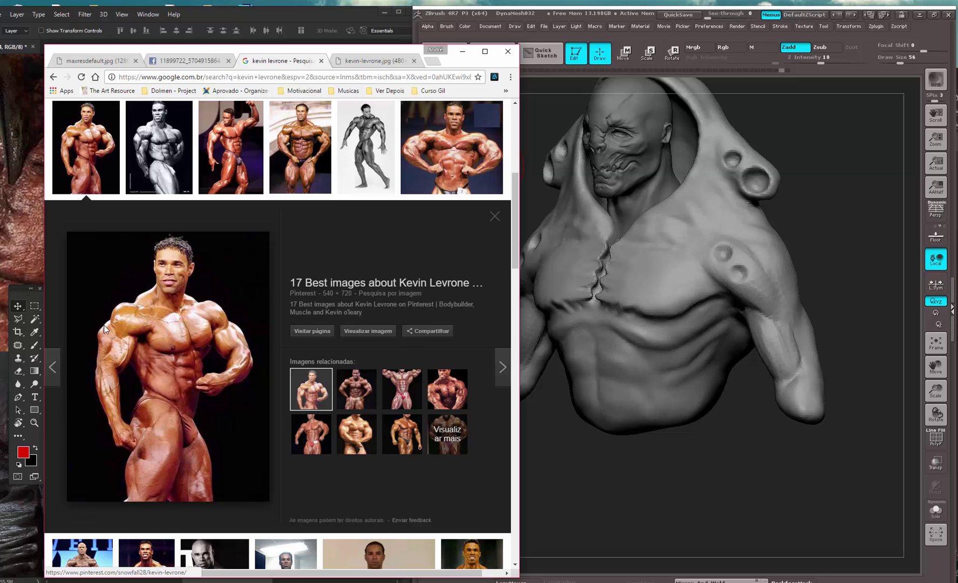
pyautogui.press('Escape')
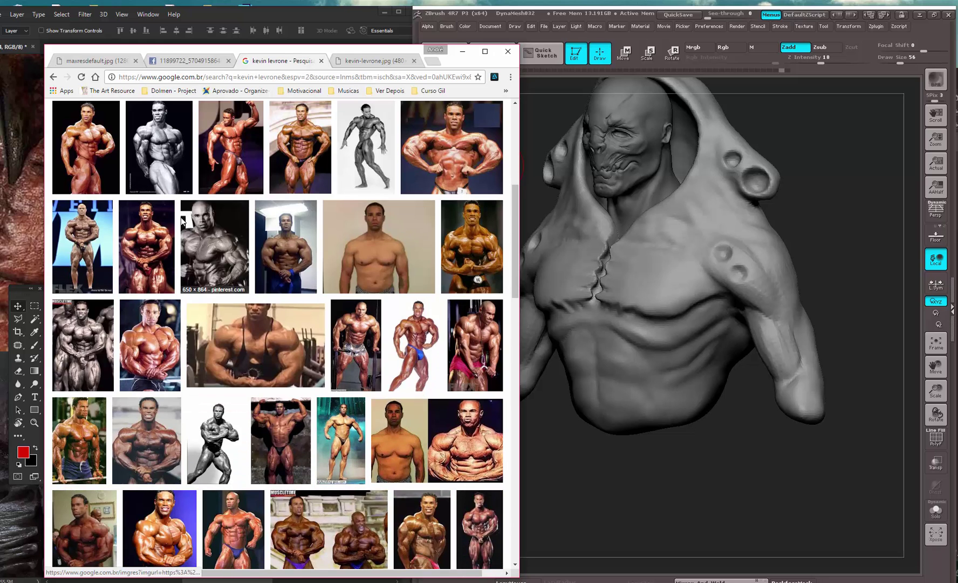
# - Open the Muscletime 1994 Mr. Olympia photo at full size, enlarge it and trace the outer contours of both arms
pyautogui.click(104, 341)
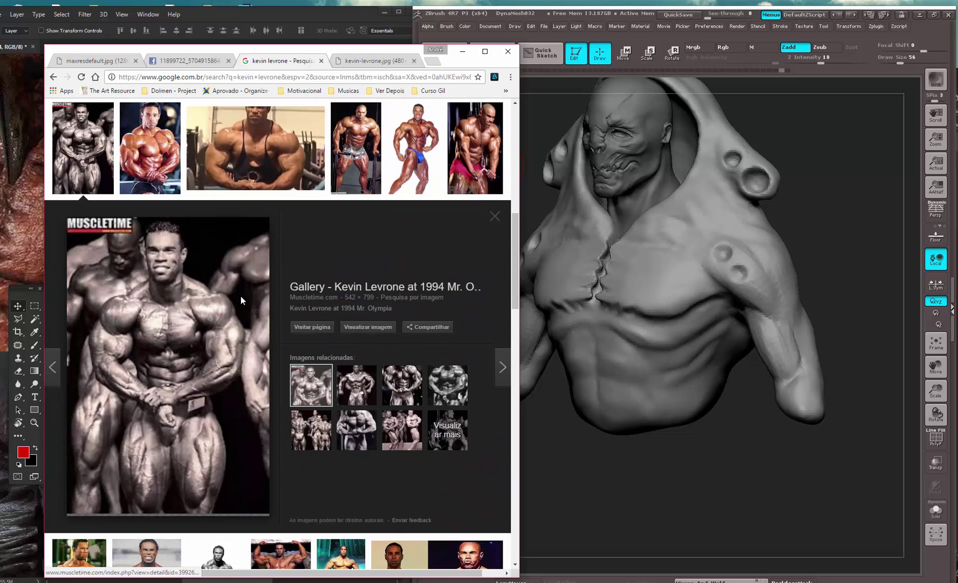
pyautogui.click(360, 326)
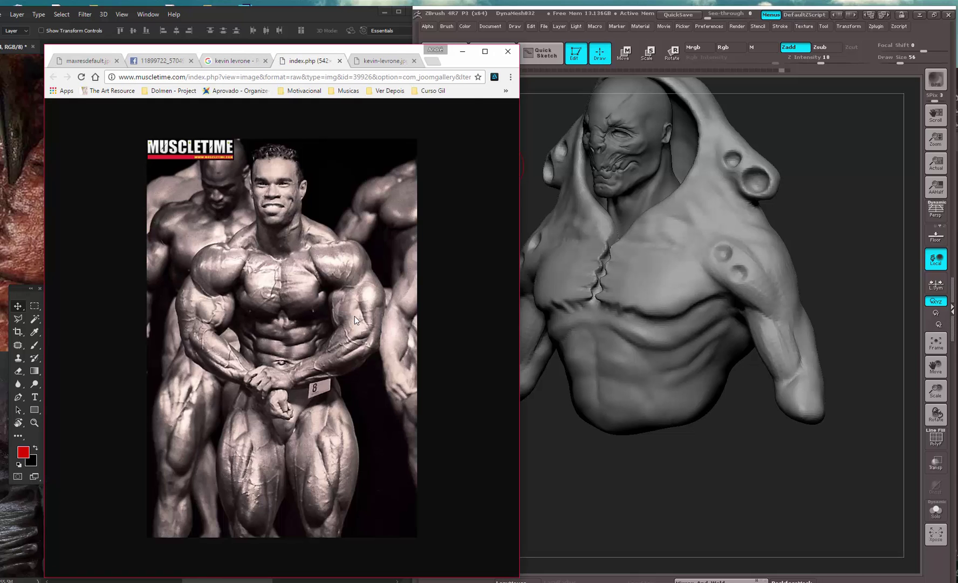
pyautogui.keyDown('ctrl'); pyautogui.scroll(1, 355, 316); pyautogui.keyUp('ctrl')
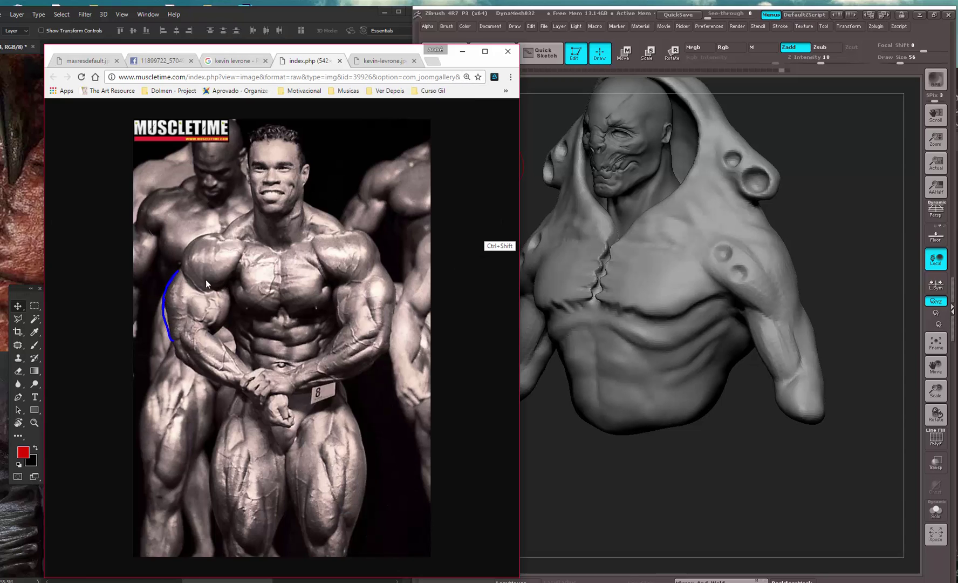
pyautogui.moveTo(216, 329); pyautogui.dragTo(210, 338)
pyautogui.keyDown('ctrl'); pyautogui.keyDown('shift'); pyautogui.moveTo(384, 265); pyautogui.dragTo(377, 348); pyautogui.keyUp('shift'); pyautogui.keyUp('ctrl')
pyautogui.keyDown('ctrl'); pyautogui.keyDown('shift'); pyautogui.moveTo(168, 311); pyautogui.dragTo(380, 298); pyautogui.keyUp('shift'); pyautogui.keyUp('ctrl')
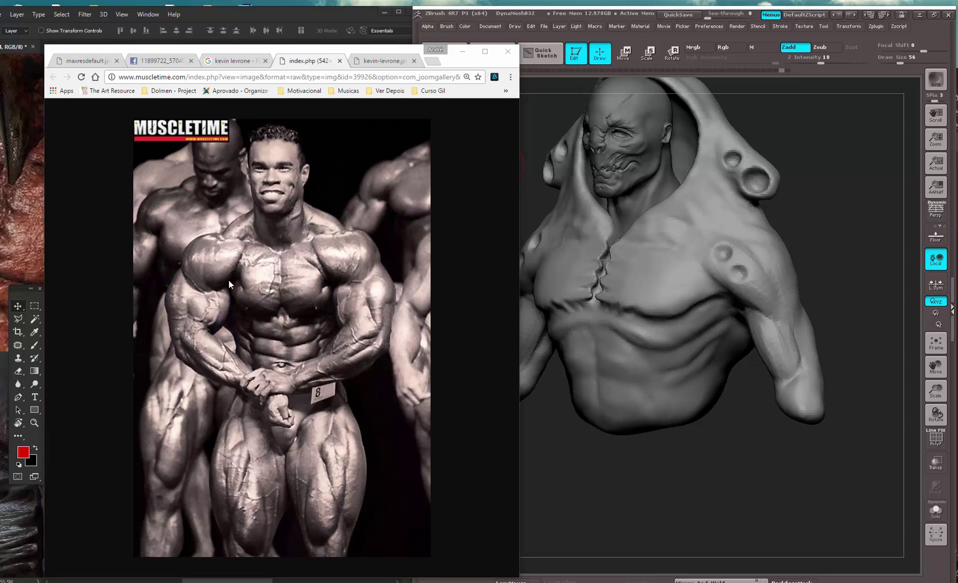
# - Return to the image results, open the black-and-white gym photo KevinLevroneBFTO1997.jpg at full size and enlarge it
pyautogui.click(223, 62)
pyautogui.click(497, 216)
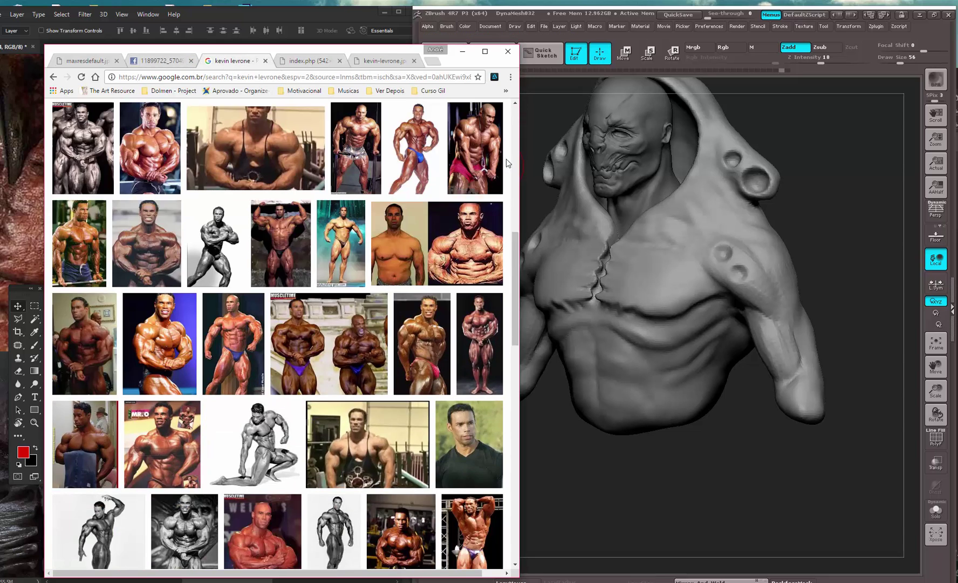
pyautogui.scroll(8, 512, 162)
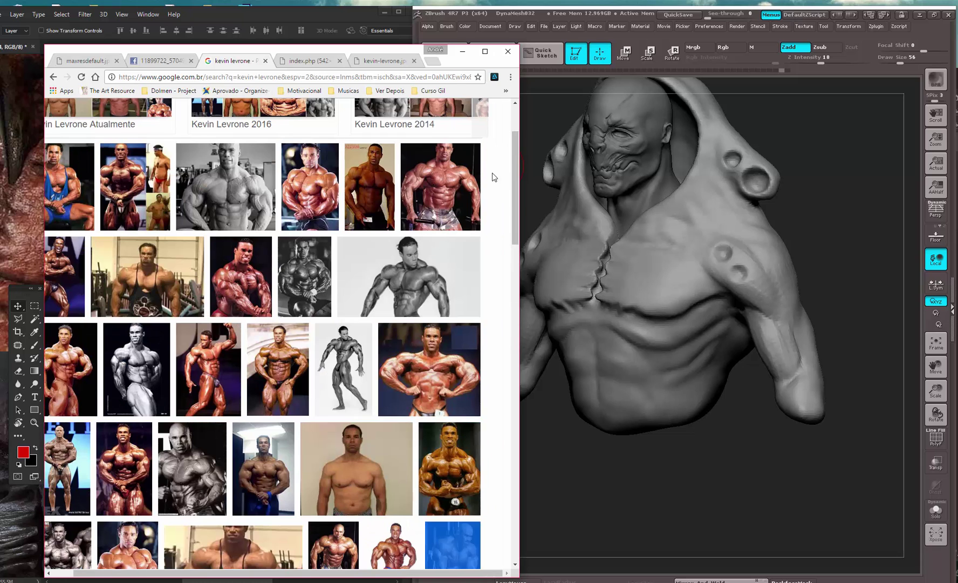
pyautogui.click(221, 209)
pyautogui.click(336, 364)
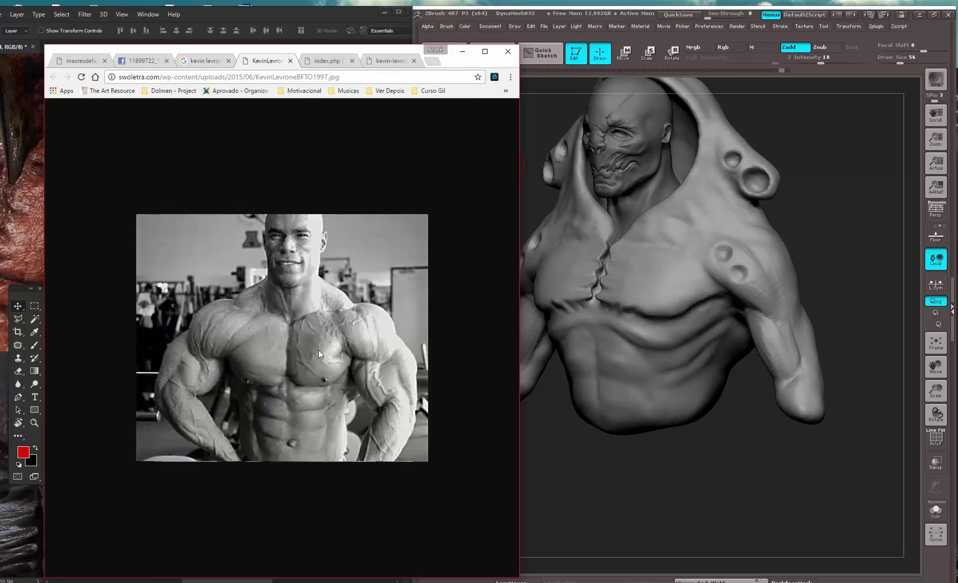
pyautogui.keyDown('ctrl'); pyautogui.scroll(1, 318, 352); pyautogui.keyUp('ctrl')
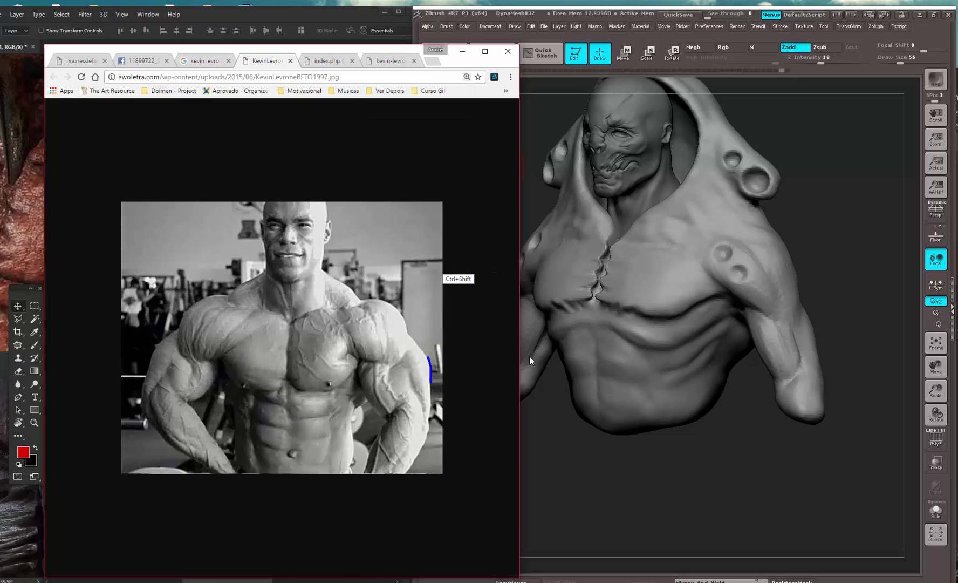
# - Put the browser away and bring the creature's shoulder and upper arm into view in the Photoshop reference sheet
pyautogui.click(460, 51)
pyautogui.moveTo(847, 204); pyautogui.dragTo(835, 146)
pyautogui.moveTo(299, 402); pyautogui.dragTo(361, 274)
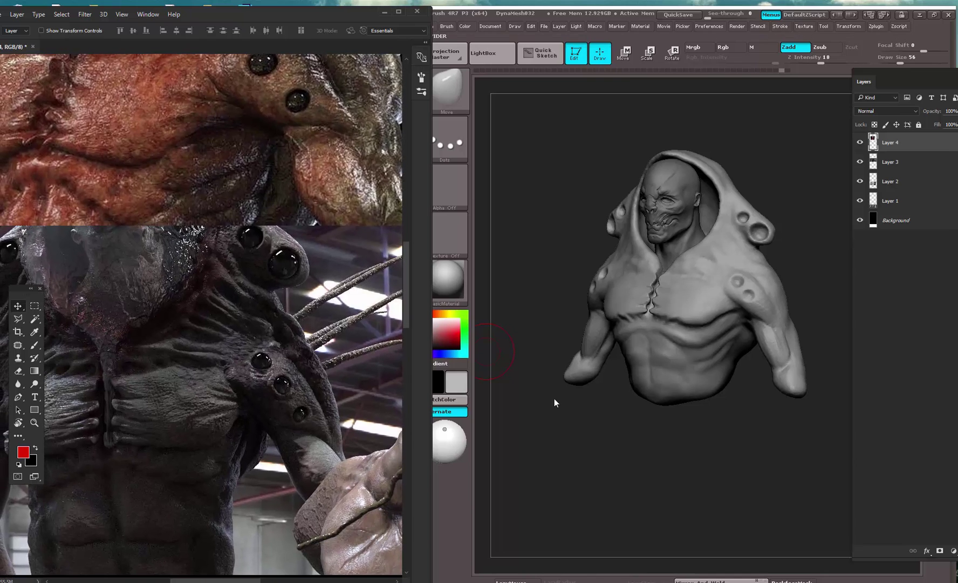
# - In ZBrush, carve a crease with the Dam_Standard brush where the shoulder muscle meets the top of the upper arm
pyautogui.moveTo(677, 466)
pyautogui.mouseDown()
pyautogui.moveTo(767, 363)
pyautogui.moveTo(790, 267)
pyautogui.moveTo(784, 352)
pyautogui.mouseUp()
pyautogui.press('b')
pyautogui.click(790, 369)
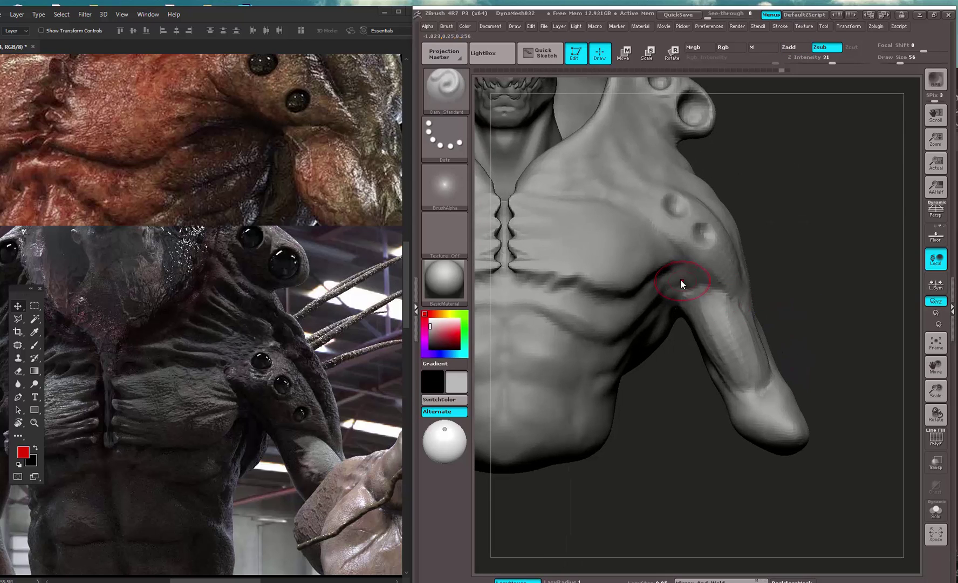
pyautogui.keyDown('shift'); pyautogui.moveTo(668, 282); pyautogui.dragTo(728, 294); pyautogui.keyUp('shift')
pyautogui.moveTo(792, 291); pyautogui.dragTo(769, 292)
pyautogui.moveTo(690, 279); pyautogui.dragTo(734, 296)
# - Deepen the armpit crease on the underside of the arm with the Dam_Standard brush
pyautogui.moveTo(802, 276)
pyautogui.mouseDown()
pyautogui.moveTo(688, 300)
pyautogui.moveTo(679, 259)
pyautogui.mouseUp()
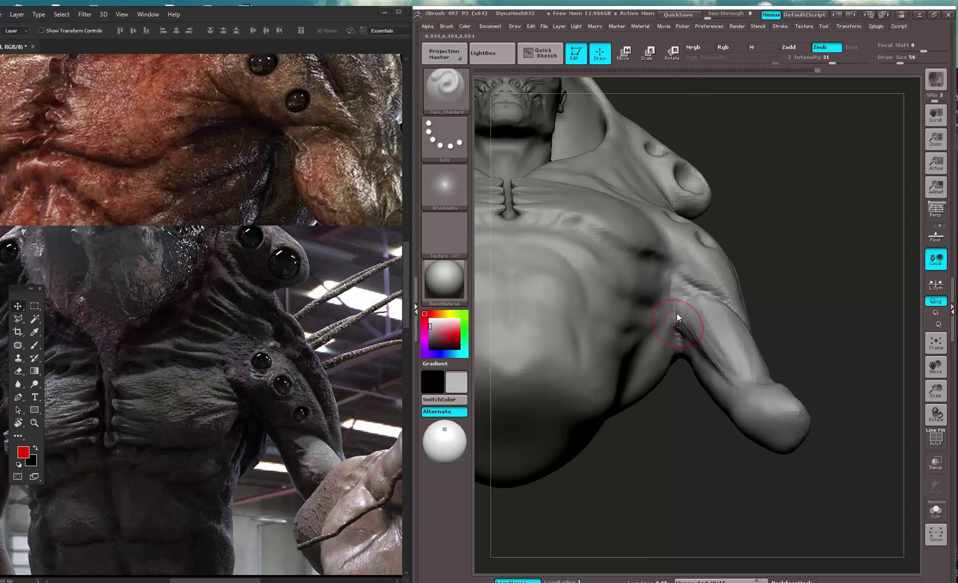
pyautogui.moveTo(677, 317); pyautogui.dragTo(682, 326)
pyautogui.moveTo(748, 223); pyautogui.dragTo(688, 283)
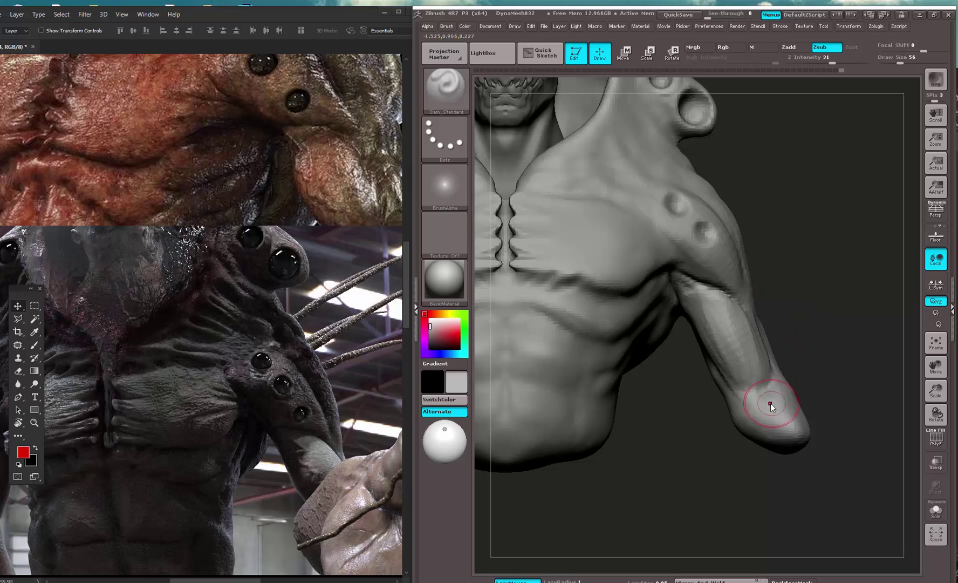
# - Carve a short groove just above the elbow end of the arm with the Dam_Standard brush
pyautogui.moveTo(774, 369); pyautogui.dragTo(767, 387)
pyautogui.keyDown('alt'); pyautogui.moveTo(830, 238); pyautogui.dragTo(882, 248); pyautogui.keyUp('alt')
pyautogui.press('f')
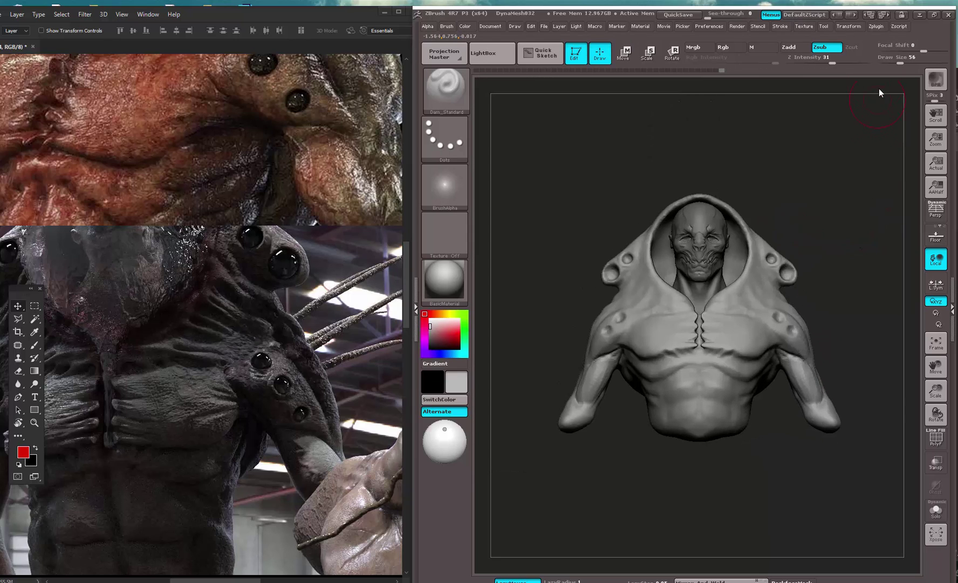
# - Go back in the undo history to view the arms' earlier shape from the front
pyautogui.moveTo(715, 71); pyautogui.dragTo(429, 105)
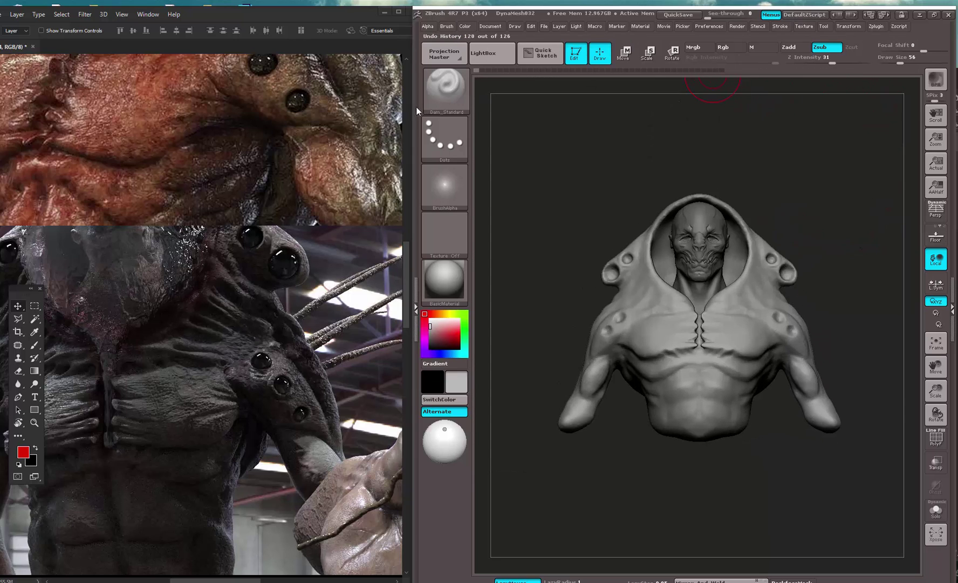
pyautogui.moveTo(817, 177)
pyautogui.mouseDown()
pyautogui.moveTo(778, 181)
pyautogui.moveTo(873, 184)
pyautogui.moveTo(830, 182)
pyautogui.moveTo(849, 197)
pyautogui.moveTo(872, 179)
pyautogui.mouseUp()
pyautogui.hotkey('ctrl', 'shift')
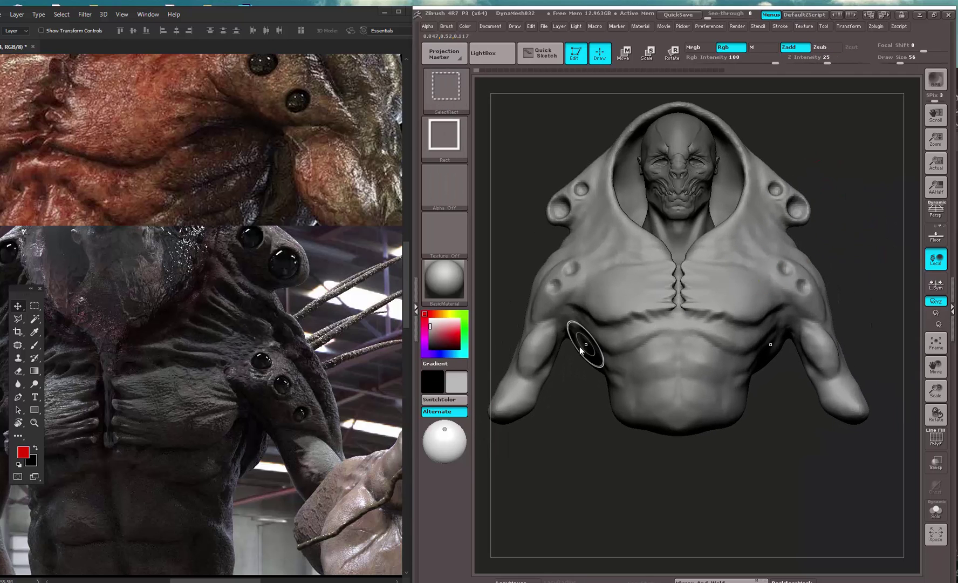
pyautogui.press('Escape')
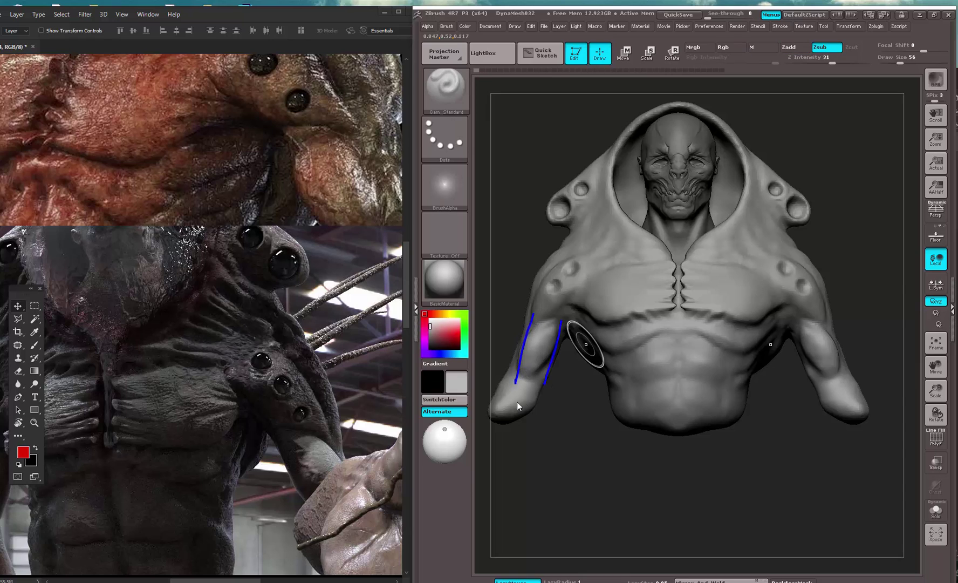
# - Outline the upper arm's simple form with temporary blue marks over the model and clear them
pyautogui.moveTo(518, 395)
pyautogui.mouseDown()
pyautogui.moveTo(551, 360)
pyautogui.moveTo(555, 329)
pyautogui.moveTo(553, 361)
pyautogui.mouseUp()
pyautogui.moveTo(533, 315); pyautogui.dragTo(524, 345)
pyautogui.moveTo(526, 326)
pyautogui.mouseDown()
pyautogui.moveTo(514, 368)
pyautogui.moveTo(530, 316)
pyautogui.mouseUp()
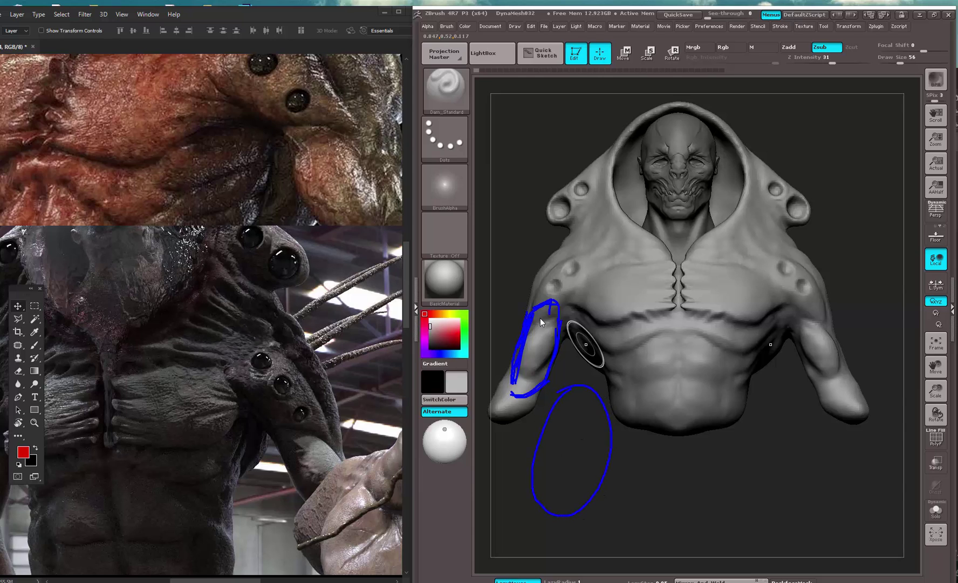
pyautogui.press('Escape')
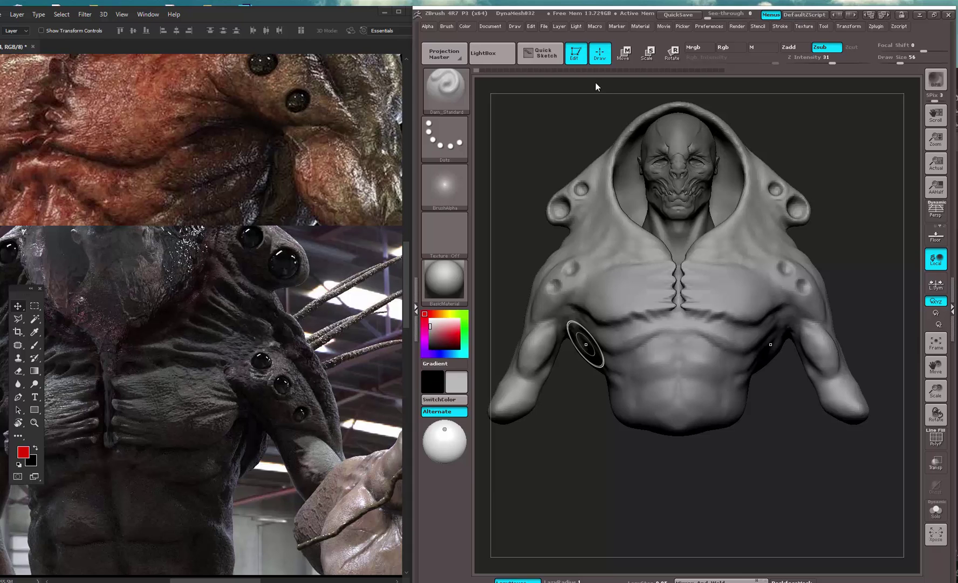
# - Return to the latest sculpt state in the undo history and examine the torso from the back and the front
pyautogui.moveTo(476, 70); pyautogui.dragTo(790, 85)
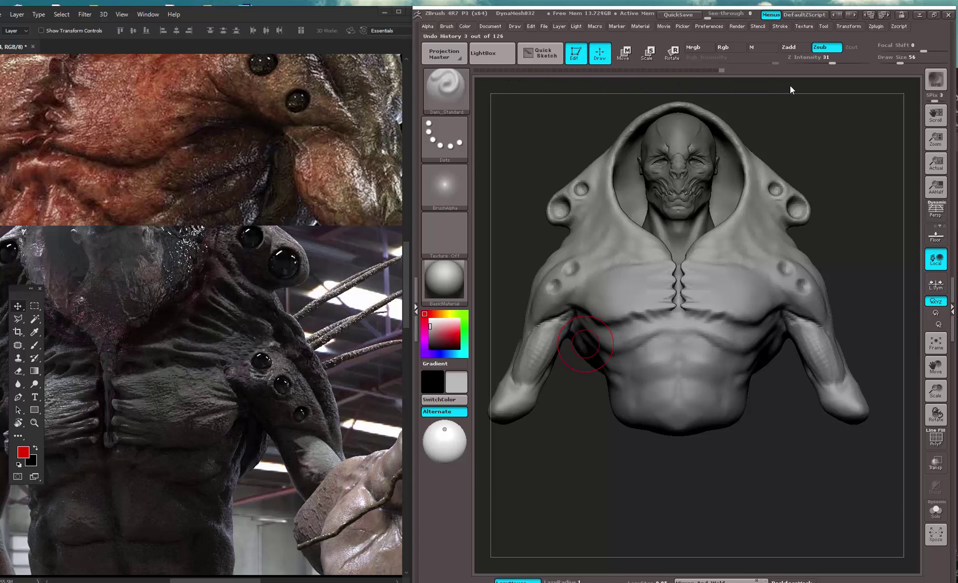
pyautogui.keyDown('alt'); pyautogui.moveTo(815, 201); pyautogui.dragTo(780, 429); pyautogui.keyUp('alt')
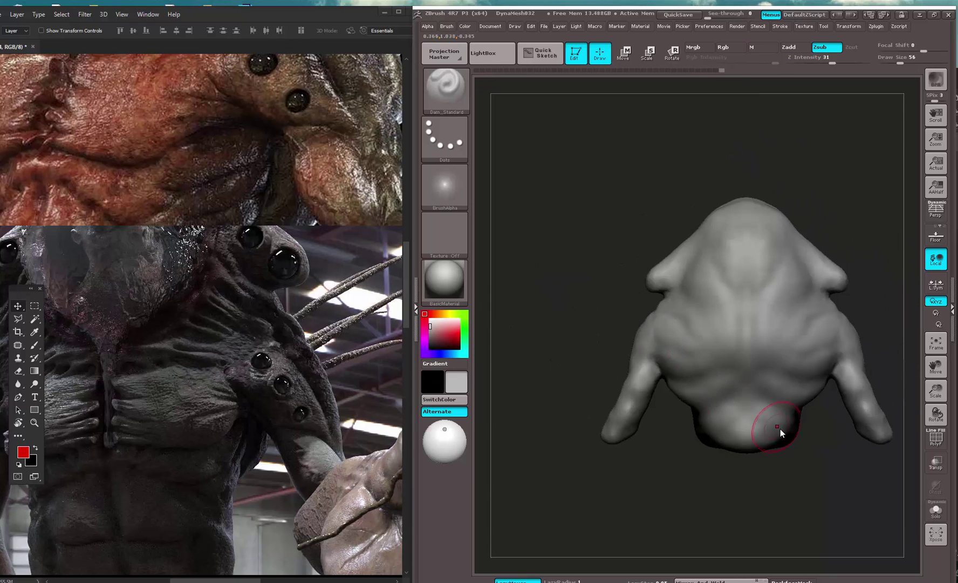
pyautogui.moveTo(717, 406); pyautogui.dragTo(732, 384)
pyautogui.hotkey('ctrl', 'shift')
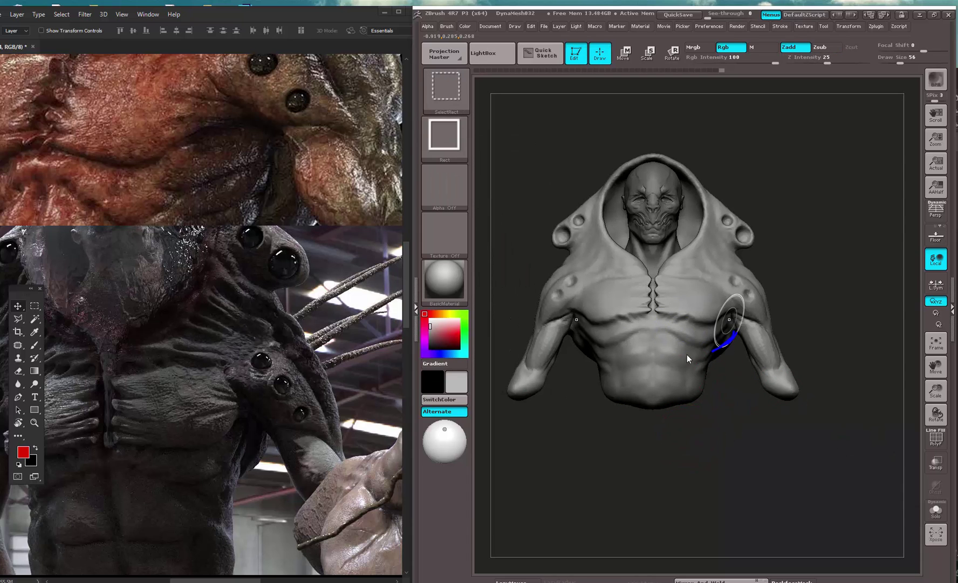
pyautogui.moveTo(804, 264)
pyautogui.mouseDown()
pyautogui.moveTo(812, 259)
pyautogui.moveTo(803, 250)
pyautogui.mouseUp()
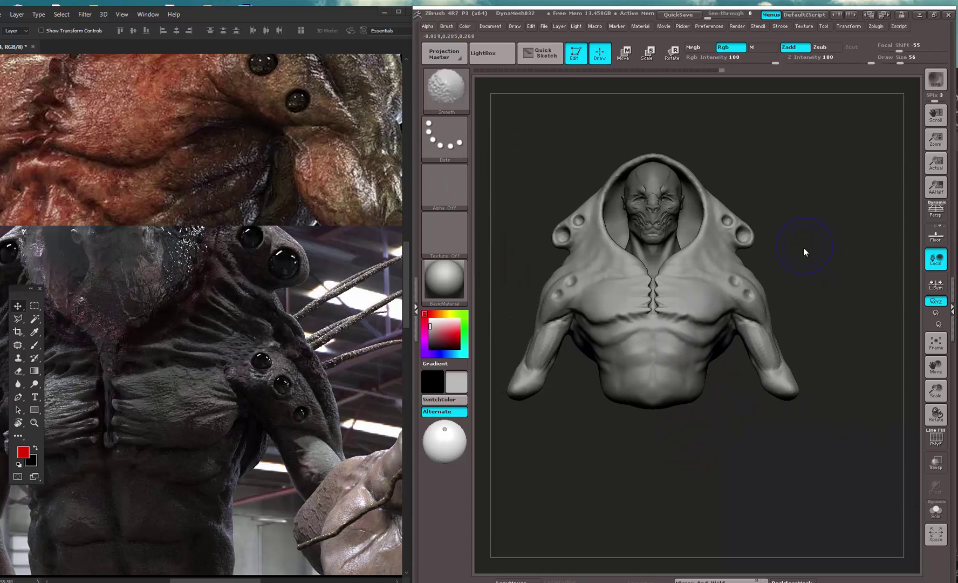
# - Bring the creature's chest into view in both the Photoshop reference sheet and the ZBrush model for comparison
pyautogui.moveTo(821, 200)
pyautogui.keyDown('alt'); pyautogui.mouseDown()
pyautogui.moveTo(840, 229)
pyautogui.moveTo(842, 259)
pyautogui.mouseUp(); pyautogui.keyUp('alt')
pyautogui.press('b')
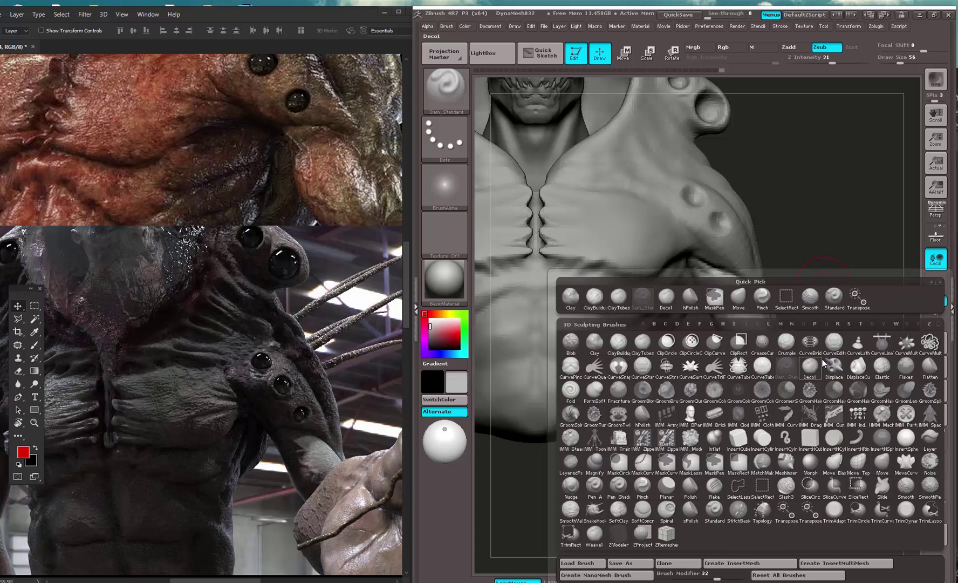
pyautogui.click(804, 371)
pyautogui.keyDown('alt'); pyautogui.moveTo(637, 488); pyautogui.dragTo(736, 486); pyautogui.keyUp('alt')
pyautogui.click(250, 287)
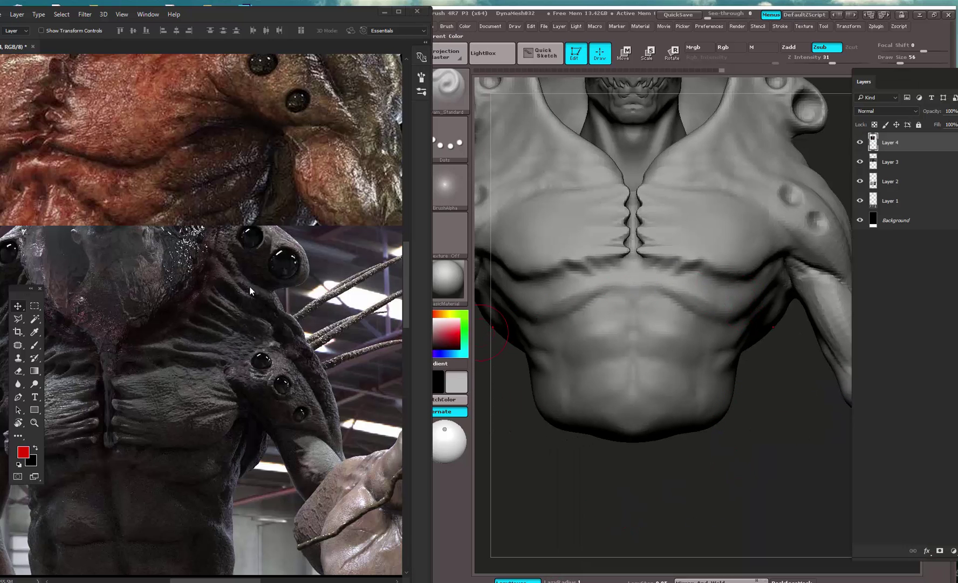
pyautogui.moveTo(223, 310); pyautogui.dragTo(292, 290)
pyautogui.click(604, 497)
pyautogui.keyDown('alt'); pyautogui.moveTo(603, 497); pyautogui.dragTo(641, 529); pyautogui.keyUp('alt')
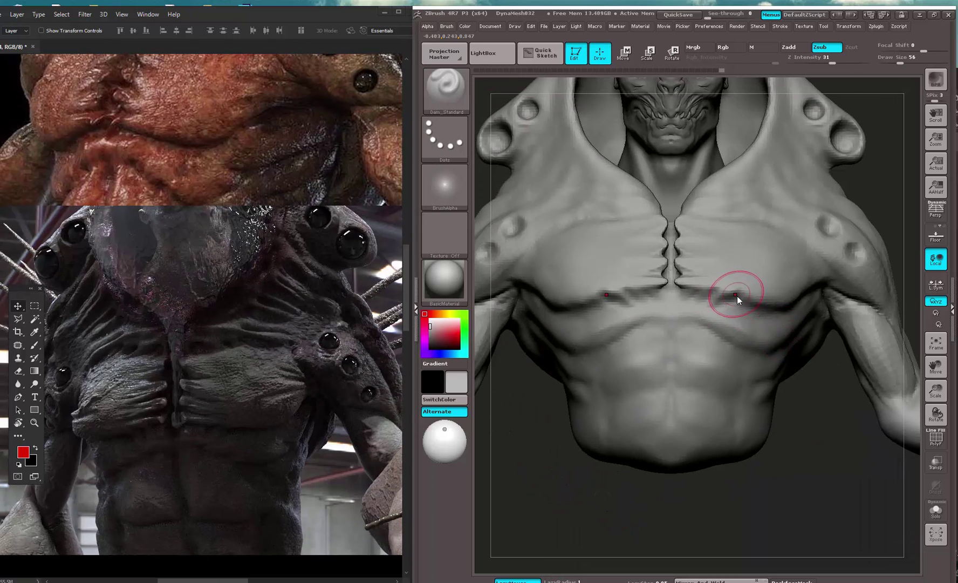
# - Carve diagonal creases under the inner pectorals that meet below the sternum, using the Dam_Standard brush
pyautogui.press('b')
pyautogui.click(750, 367)
pyautogui.moveTo(42, 128)
pyautogui.keyDown('ctrl'); pyautogui.keyDown('shift'); pyautogui.mouseDown()
pyautogui.moveTo(234, 127)
pyautogui.moveTo(105, 125)
pyautogui.mouseUp(); pyautogui.keyUp('shift'); pyautogui.keyUp('ctrl')
pyautogui.keyDown('ctrl'); pyautogui.keyDown('shift'); pyautogui.moveTo(110, 402); pyautogui.dragTo(290, 446); pyautogui.keyUp('shift'); pyautogui.keyUp('ctrl')
pyautogui.moveTo(609, 296)
pyautogui.mouseDown()
pyautogui.moveTo(670, 324)
pyautogui.moveTo(717, 295)
pyautogui.moveTo(737, 295)
pyautogui.moveTo(670, 314)
pyautogui.mouseUp()
pyautogui.moveTo(727, 277)
pyautogui.mouseDown()
pyautogui.moveTo(670, 313)
pyautogui.moveTo(709, 292)
pyautogui.mouseUp()
pyautogui.moveTo(664, 317); pyautogui.dragTo(626, 341)
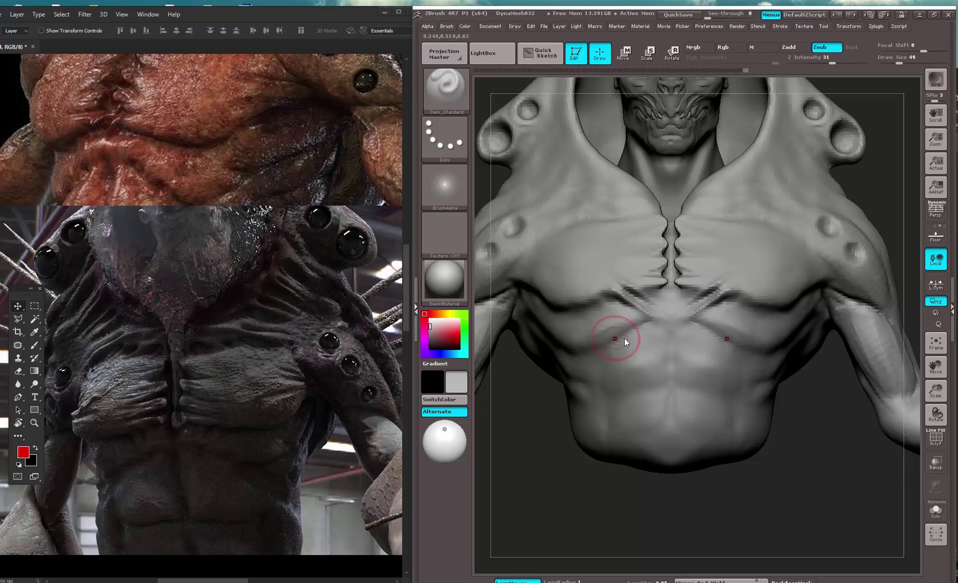
# - Deepen the abdomen's centre line and side grooves with the Dam_Standard brush enlarged to a draw size of 163
pyautogui.press('space')
pyautogui.click(638, 325)
pyautogui.moveTo(537, 425)
pyautogui.mouseDown()
pyautogui.moveTo(535, 443)
pyautogui.moveTo(682, 383)
pyautogui.mouseUp()
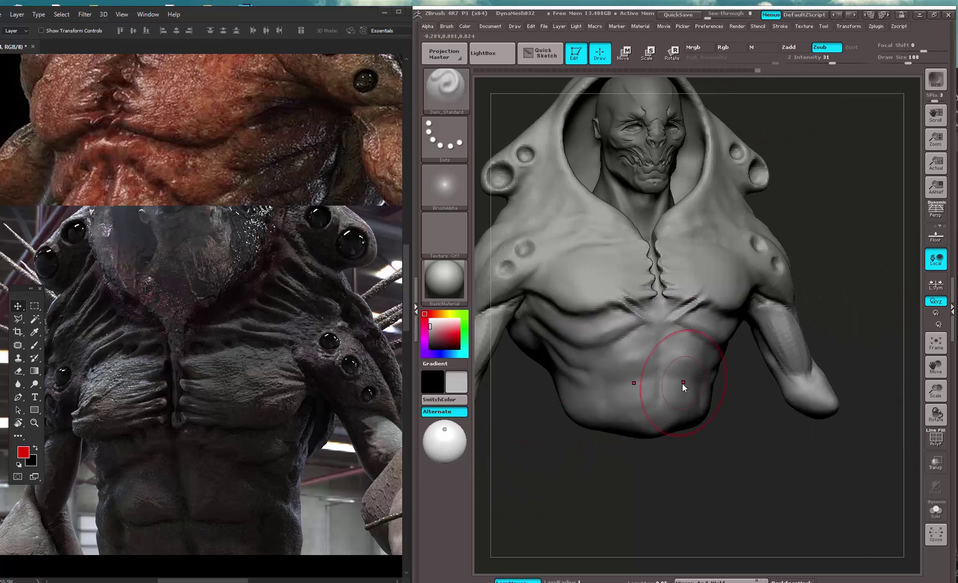
pyautogui.moveTo(583, 465); pyautogui.dragTo(543, 468)
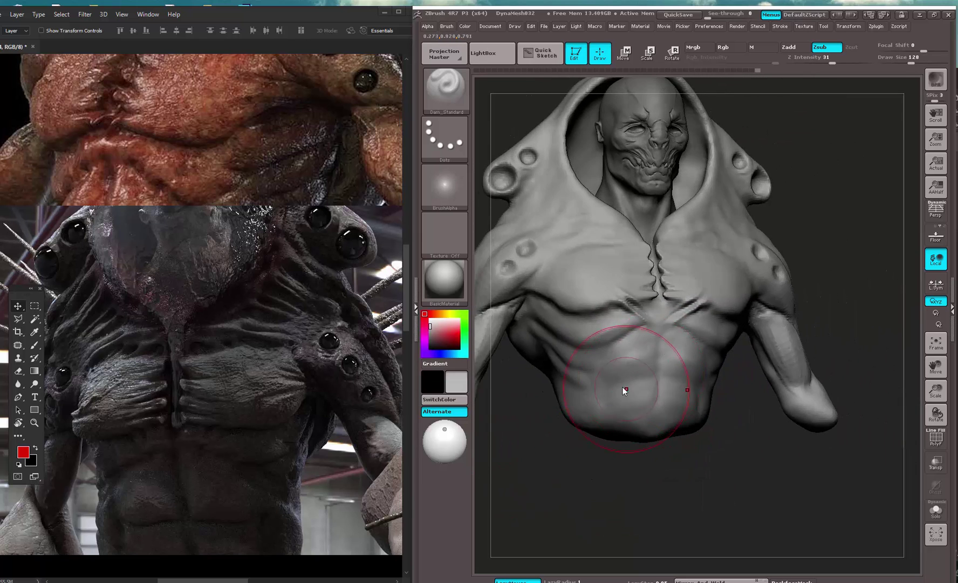
pyautogui.press('space')
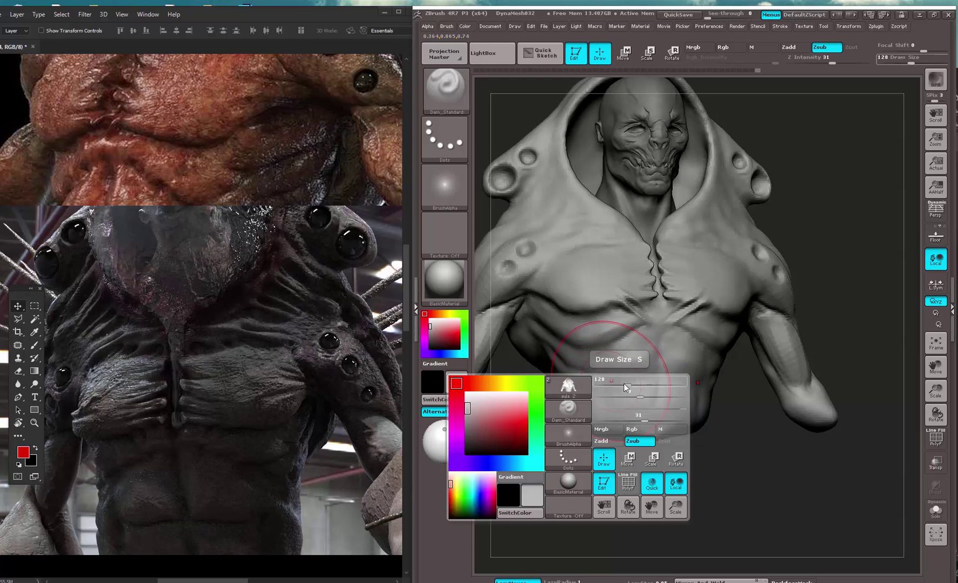
pyautogui.moveTo(624, 384)
pyautogui.mouseDown()
pyautogui.moveTo(599, 386)
pyautogui.moveTo(601, 421)
pyautogui.moveTo(607, 394)
pyautogui.moveTo(587, 401)
pyautogui.moveTo(587, 367)
pyautogui.mouseUp()
pyautogui.moveTo(613, 432); pyautogui.dragTo(589, 494)
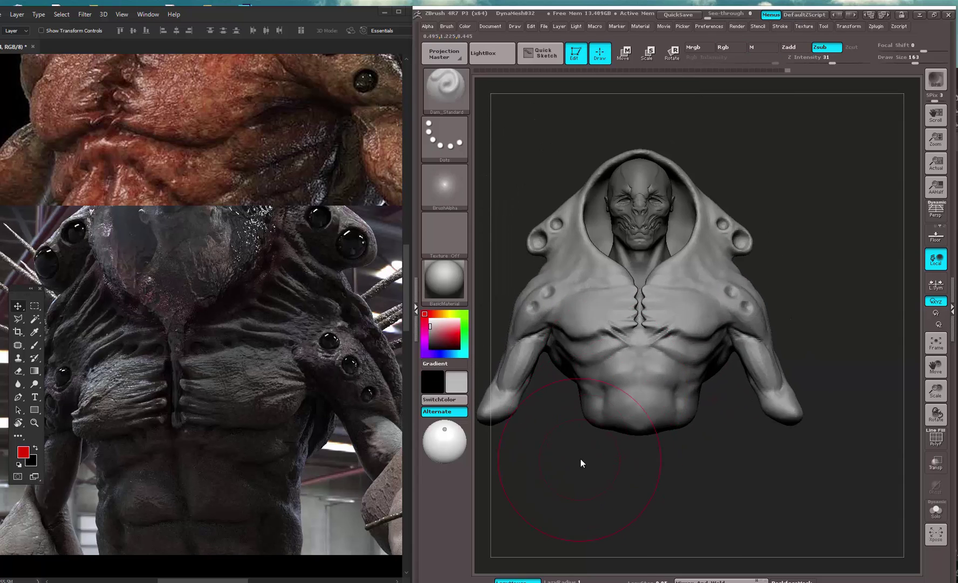
# - Switch to the Standard brush at a draw size of 132 and soften the ribcage side below the armpit
pyautogui.keyDown('alt'); pyautogui.moveTo(581, 460); pyautogui.dragTo(588, 486); pyautogui.keyUp('alt')
pyautogui.press('space')
pyautogui.moveTo(615, 374); pyautogui.dragTo(618, 375)
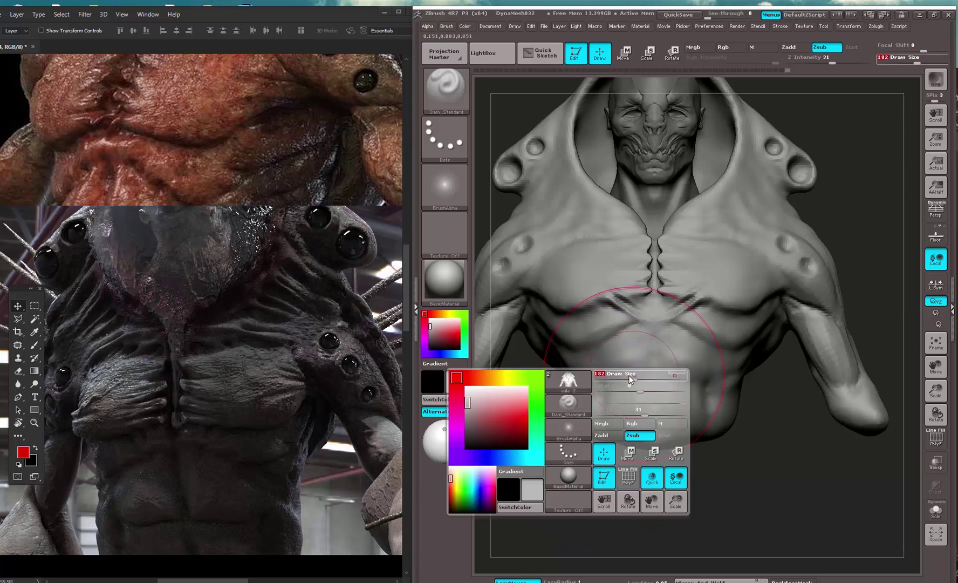
pyautogui.press('b')
pyautogui.press('s')
pyautogui.press('t')
pyautogui.moveTo(570, 464)
pyautogui.mouseDown()
pyautogui.moveTo(639, 365)
pyautogui.moveTo(620, 363)
pyautogui.moveTo(577, 455)
pyautogui.moveTo(733, 327)
pyautogui.mouseUp()
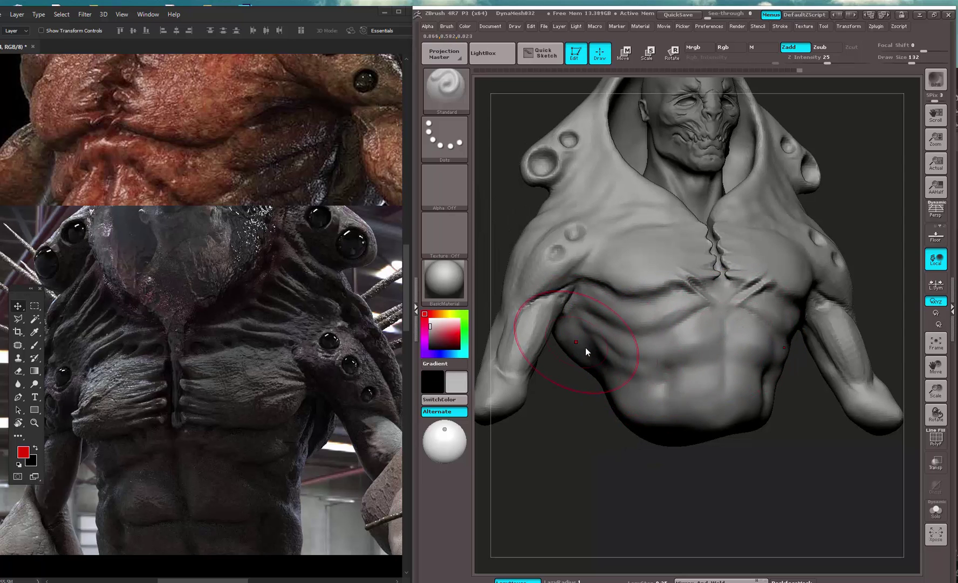
pyautogui.keyDown('shift'); pyautogui.moveTo(629, 352); pyautogui.dragTo(580, 305); pyautogui.keyUp('shift')
pyautogui.moveTo(588, 419)
pyautogui.keyDown('alt'); pyautogui.mouseDown()
pyautogui.moveTo(812, 226)
pyautogui.moveTo(787, 271)
pyautogui.moveTo(826, 253)
pyautogui.moveTo(800, 257)
pyautogui.moveTo(804, 297)
pyautogui.moveTo(793, 318)
pyautogui.mouseUp(); pyautogui.keyUp('alt')
pyautogui.press('b')
pyautogui.click(899, 460)
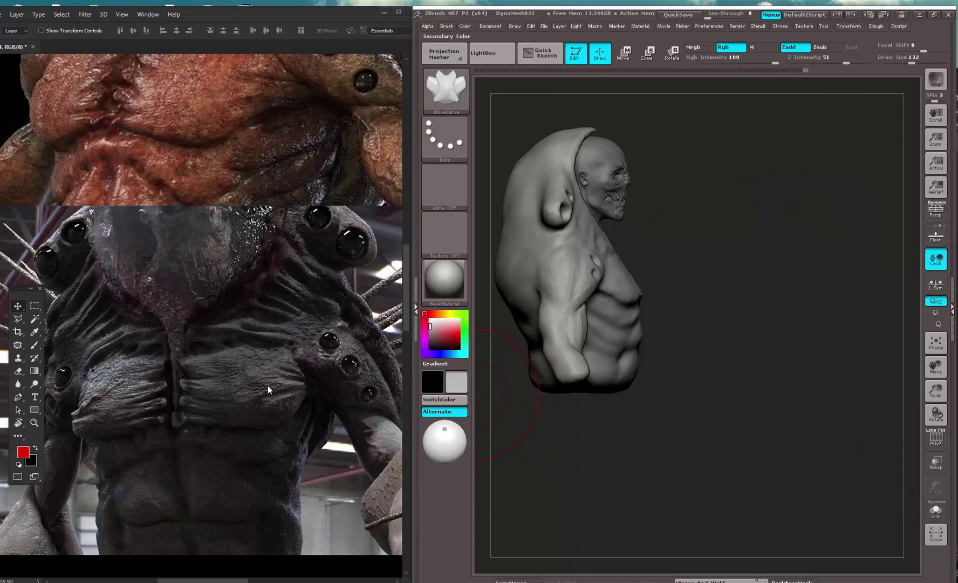
# - Zoom the Photoshop reference sheet out until both creature images show the whole upper body
pyautogui.click(268, 386)
pyautogui.moveTo(250, 59); pyautogui.dragTo(270, 226)
pyautogui.hotkey('ctrl', '+')
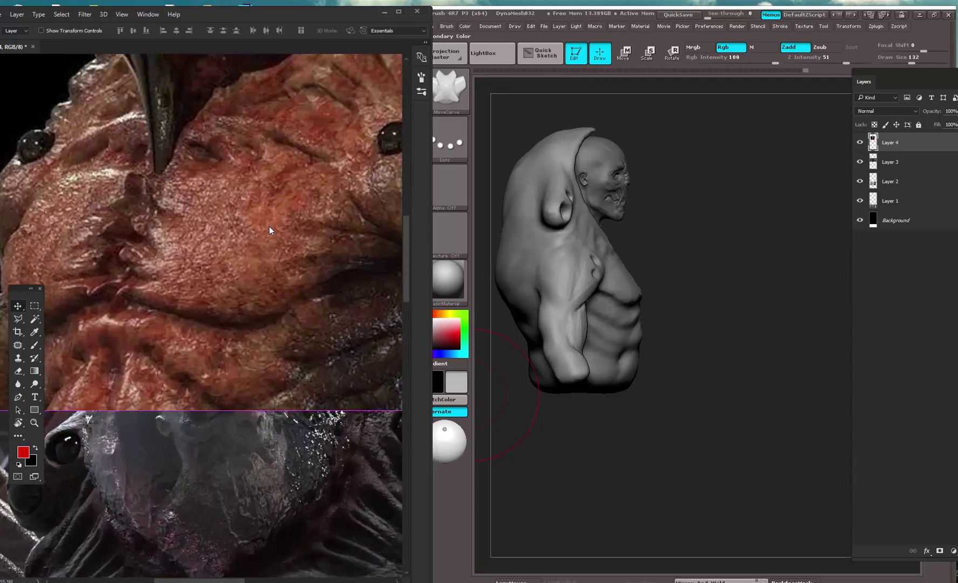
pyautogui.hotkey('ctrl', '-')
pyautogui.hotkey('ctrl', '-')
pyautogui.hotkey('ctrl', '-')
pyautogui.click(676, 319)
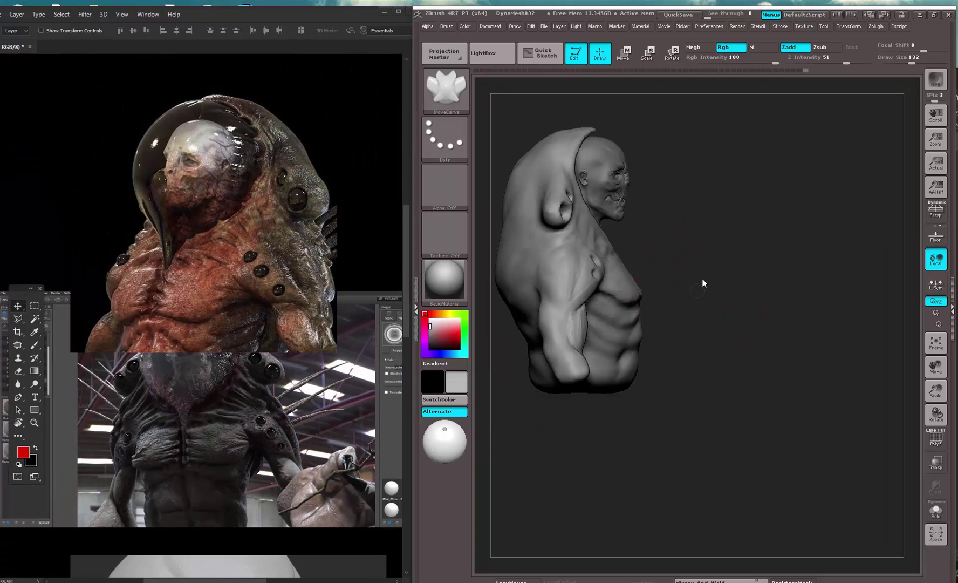
# - Slim the torso in side view by pushing in the chest, belly and lower back with the Move brush at draw size 202
pyautogui.moveTo(743, 289)
pyautogui.mouseDown()
pyautogui.moveTo(744, 265)
pyautogui.moveTo(692, 270)
pyautogui.moveTo(728, 270)
pyautogui.mouseUp()
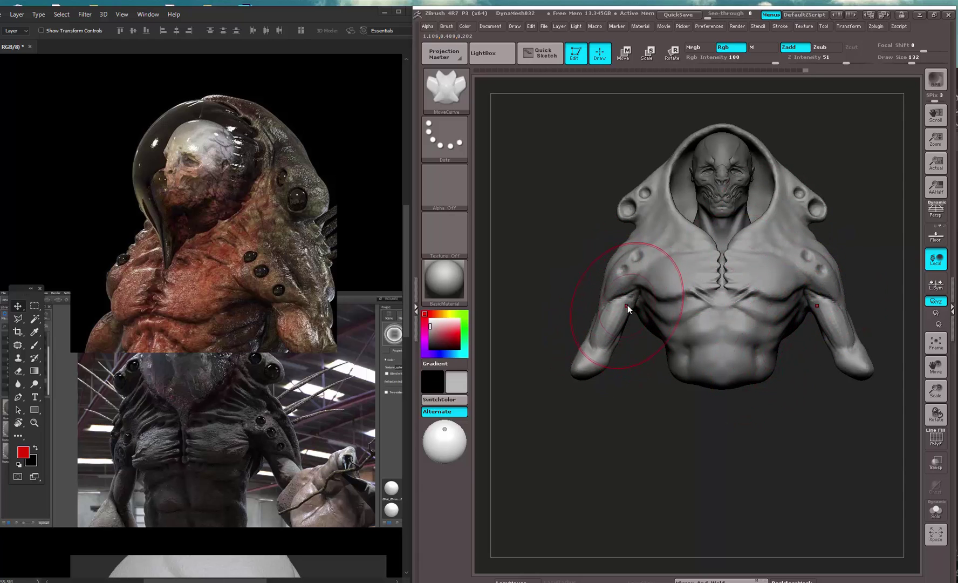
pyautogui.moveTo(637, 443)
pyautogui.mouseDown()
pyautogui.moveTo(637, 434)
pyautogui.moveTo(676, 435)
pyautogui.moveTo(693, 412)
pyautogui.mouseUp()
pyautogui.press('space')
pyautogui.click(726, 324)
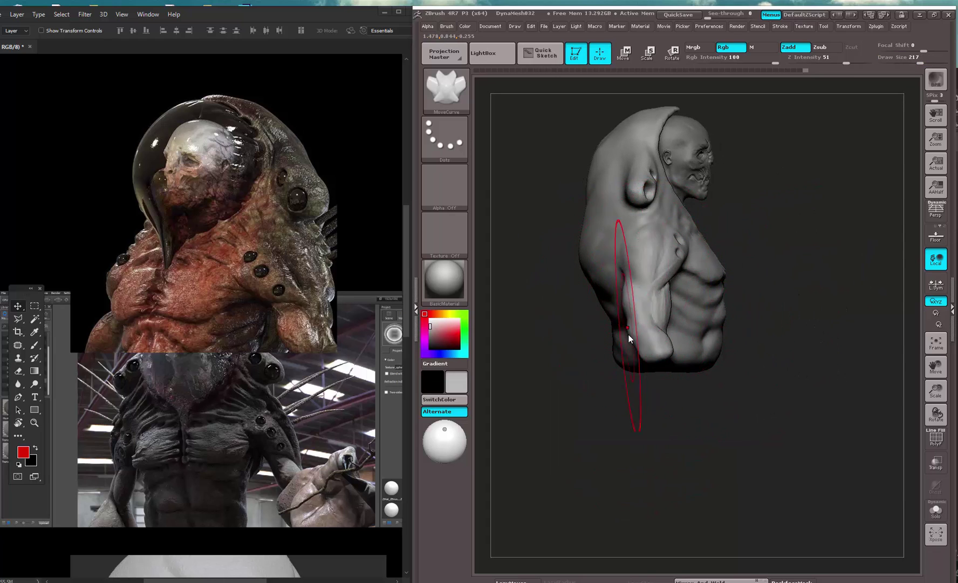
pyautogui.press('b')
pyautogui.click(785, 467)
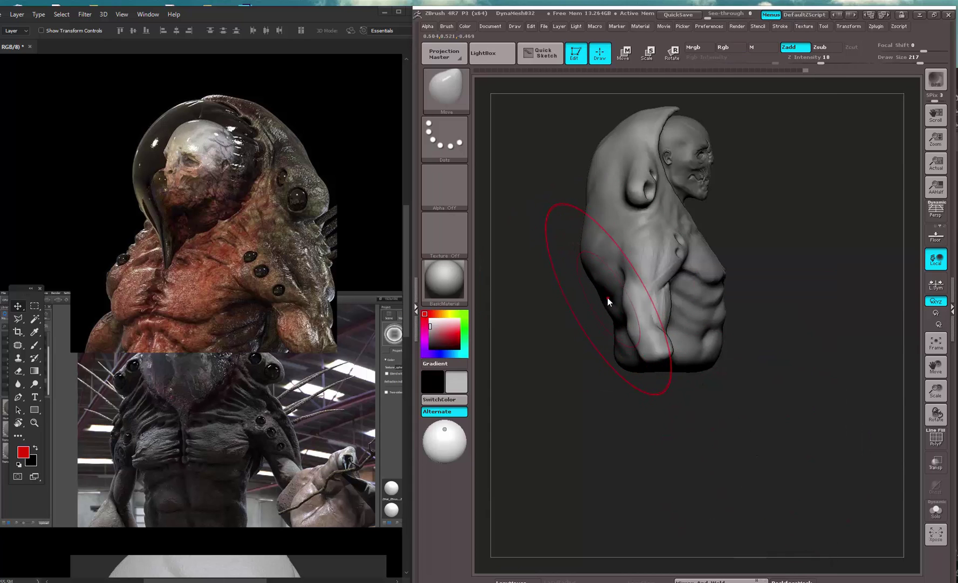
pyautogui.press('space')
pyautogui.click(727, 331)
pyautogui.moveTo(722, 330); pyautogui.dragTo(712, 329)
pyautogui.moveTo(715, 282); pyautogui.dragTo(708, 283)
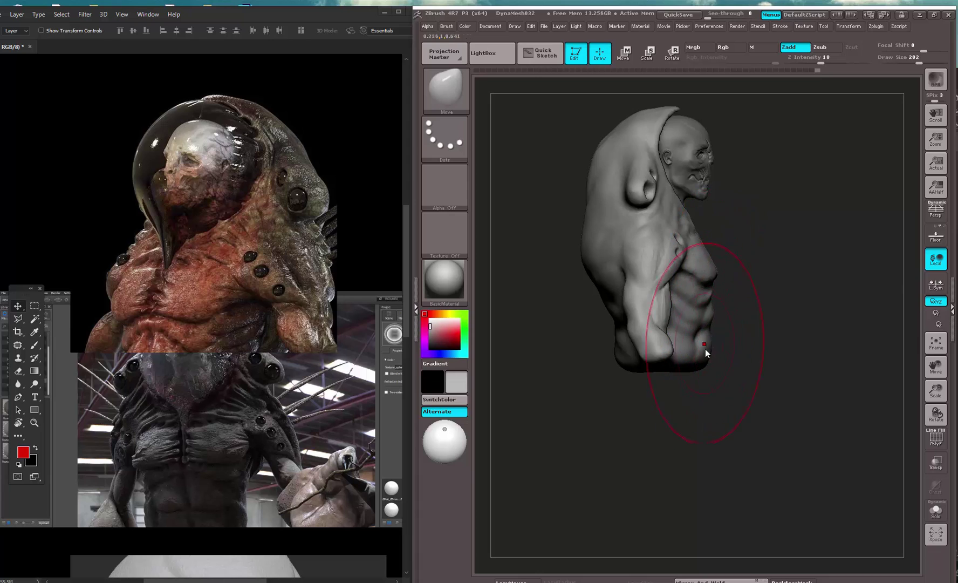
pyautogui.moveTo(705, 328); pyautogui.dragTo(699, 328)
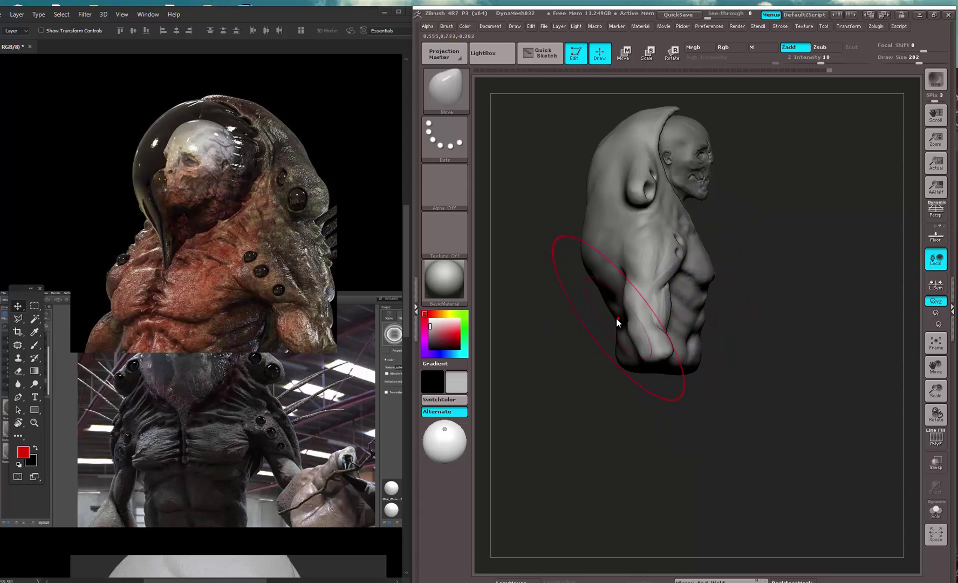
pyautogui.moveTo(616, 320); pyautogui.dragTo(621, 321)
# - Compare the torso before and after the latest changes from the front using the undo history
pyautogui.moveTo(833, 69)
pyautogui.mouseDown()
pyautogui.moveTo(754, 64)
pyautogui.moveTo(836, 71)
pyautogui.mouseUp()
pyautogui.moveTo(810, 293); pyautogui.dragTo(781, 290)
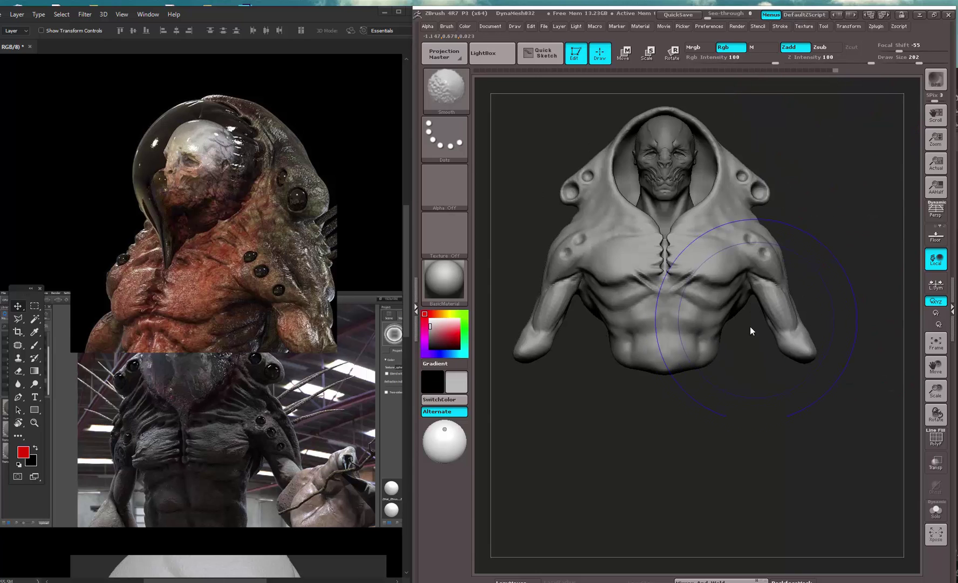
pyautogui.moveTo(836, 70)
pyautogui.mouseDown()
pyautogui.moveTo(793, 71)
pyautogui.moveTo(844, 75)
pyautogui.mouseUp()
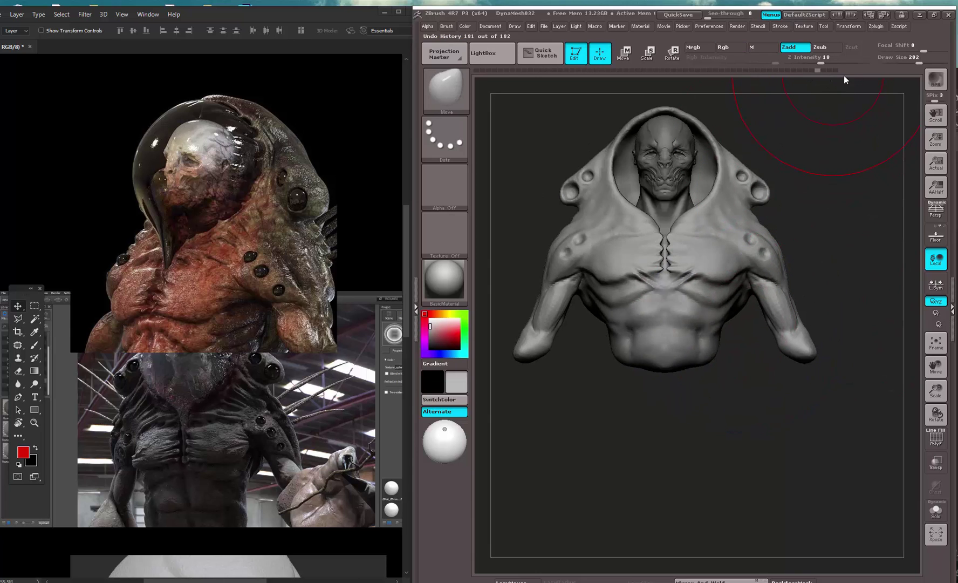
# - Push in the protruding flesh at the lower end of the sternum with the Move brush at draw size 116
pyautogui.moveTo(861, 147); pyautogui.dragTo(771, 234)
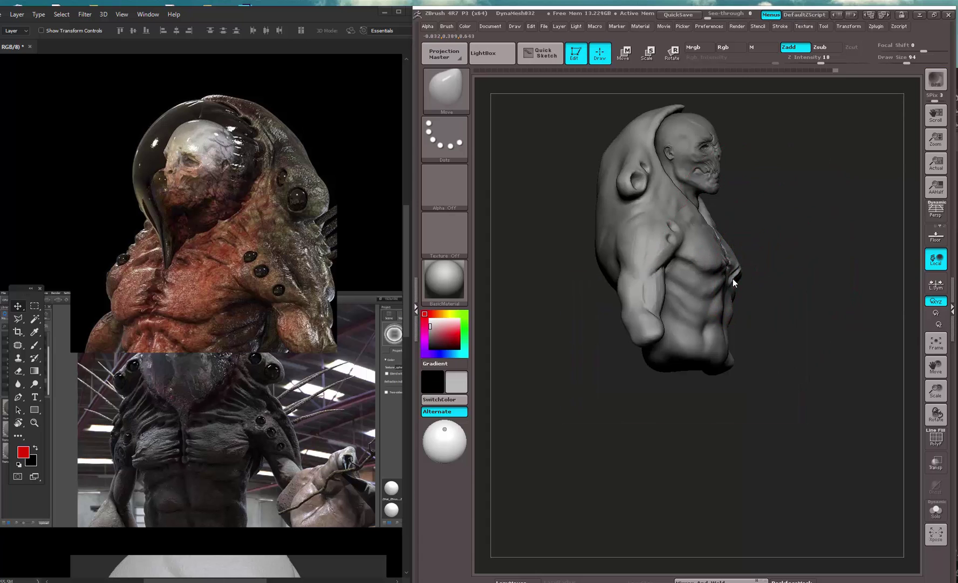
pyautogui.press('space')
pyautogui.moveTo(751, 278)
pyautogui.mouseDown()
pyautogui.moveTo(735, 281)
pyautogui.moveTo(747, 286)
pyautogui.moveTo(730, 274)
pyautogui.mouseUp()
pyautogui.moveTo(762, 249)
pyautogui.mouseDown()
pyautogui.moveTo(779, 240)
pyautogui.moveTo(691, 289)
pyautogui.mouseUp()
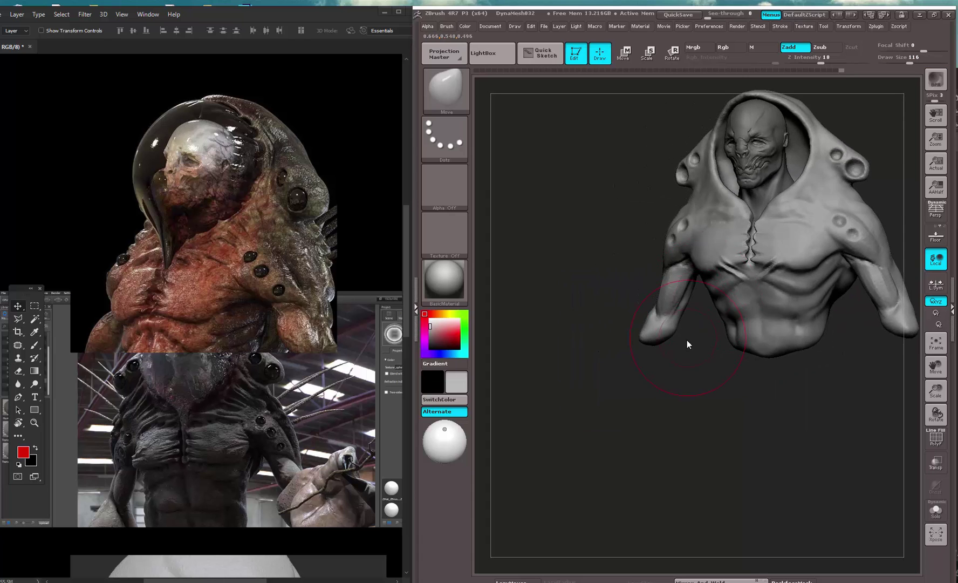
# - Nudge the armpit where the chest meets the upper arm upward with the Move brush
pyautogui.moveTo(687, 341)
pyautogui.mouseDown()
pyautogui.moveTo(707, 290)
pyautogui.moveTo(700, 241)
pyautogui.moveTo(718, 280)
pyautogui.moveTo(725, 263)
pyautogui.moveTo(758, 272)
pyautogui.mouseUp()
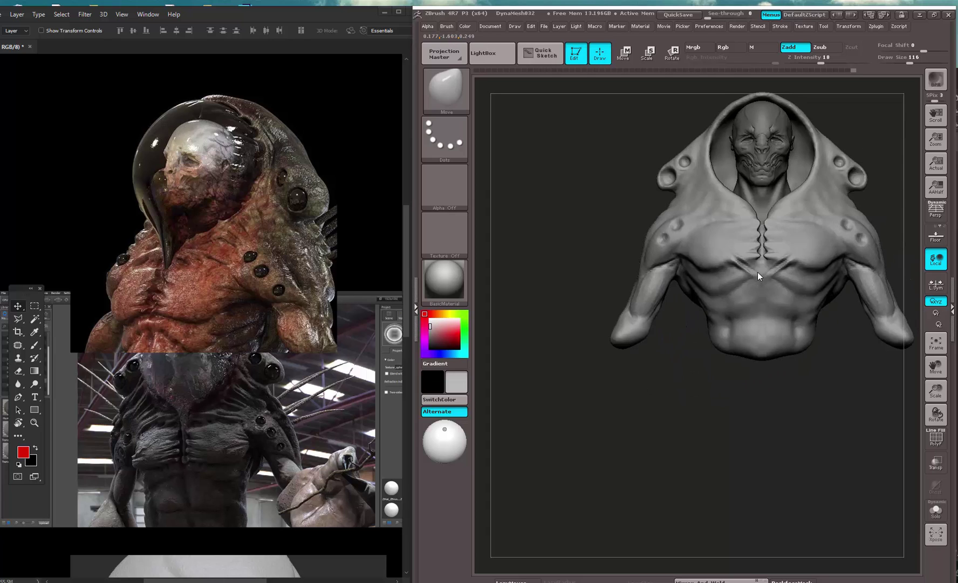
pyautogui.moveTo(689, 259); pyautogui.dragTo(686, 250)
pyautogui.keyDown('alt'); pyautogui.moveTo(682, 334); pyautogui.dragTo(526, 329); pyautogui.keyUp('alt')
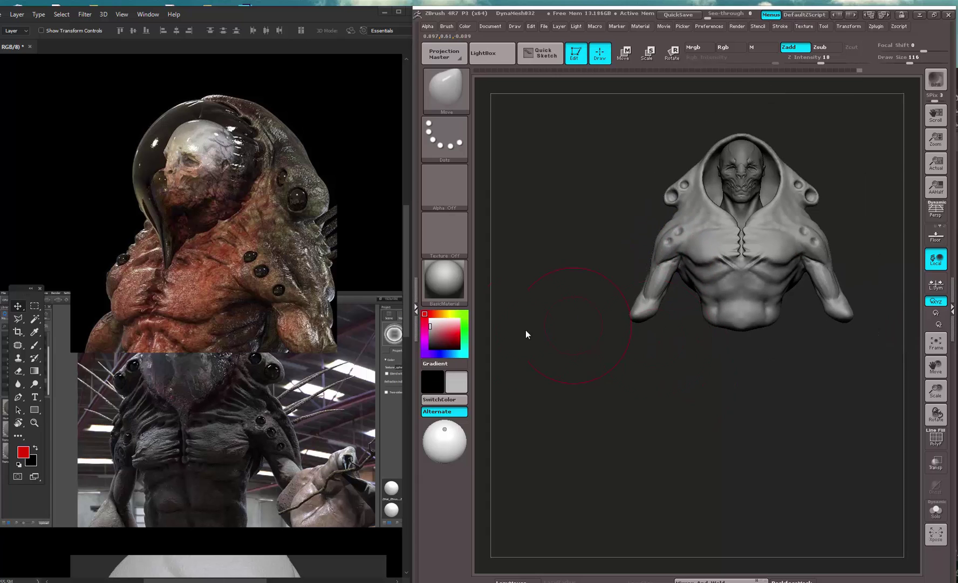
pyautogui.keyDown('alt'); pyautogui.moveTo(518, 405); pyautogui.dragTo(648, 456); pyautogui.keyUp('alt')
pyautogui.moveTo(736, 420)
pyautogui.keyDown('alt'); pyautogui.mouseDown()
pyautogui.moveTo(690, 453)
pyautogui.moveTo(709, 485)
pyautogui.moveTo(738, 436)
pyautogui.mouseUp(); pyautogui.keyUp('alt')
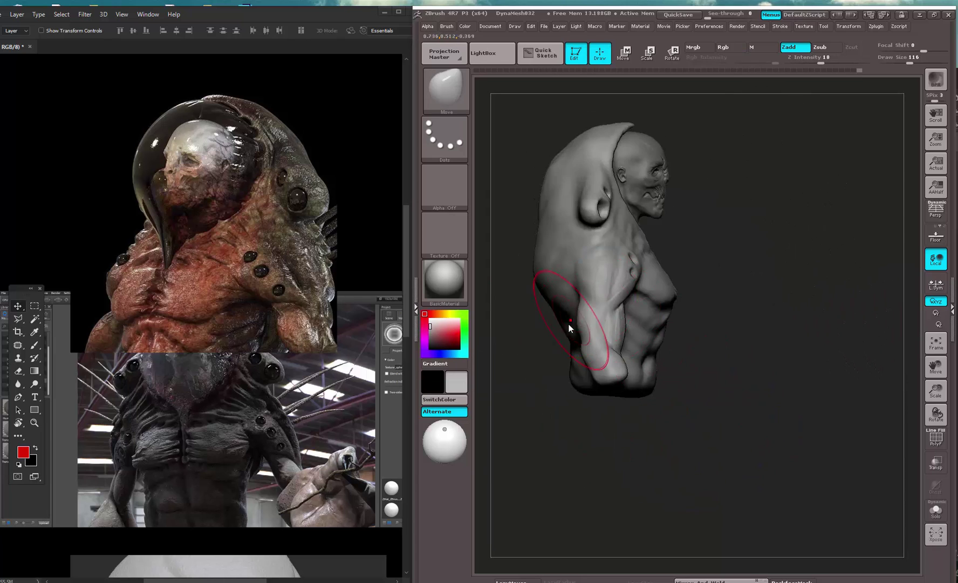
# - Carve a groove along the spine and a hollow at the lower back with the Dam_Standard brush at draw size 101
pyautogui.moveTo(526, 340); pyautogui.dragTo(562, 333)
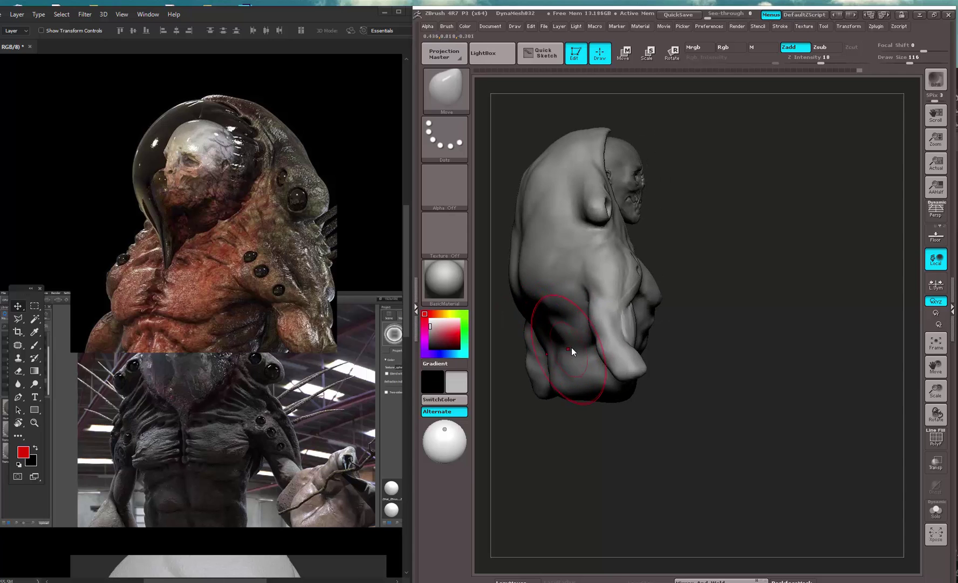
pyautogui.keyDown('shift'); pyautogui.moveTo(545, 413); pyautogui.dragTo(601, 391); pyautogui.keyUp('shift')
pyautogui.keyDown('alt'); pyautogui.moveTo(588, 346); pyautogui.dragTo(650, 358); pyautogui.keyUp('alt')
pyautogui.press('b')
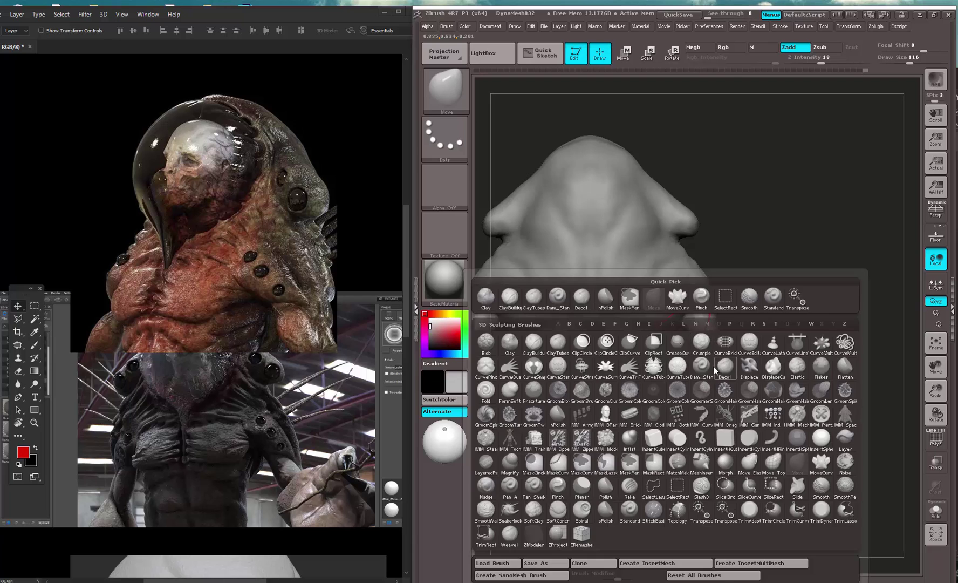
pyautogui.click(706, 369)
pyautogui.keyDown('alt'); pyautogui.moveTo(659, 445); pyautogui.dragTo(720, 414); pyautogui.keyUp('alt')
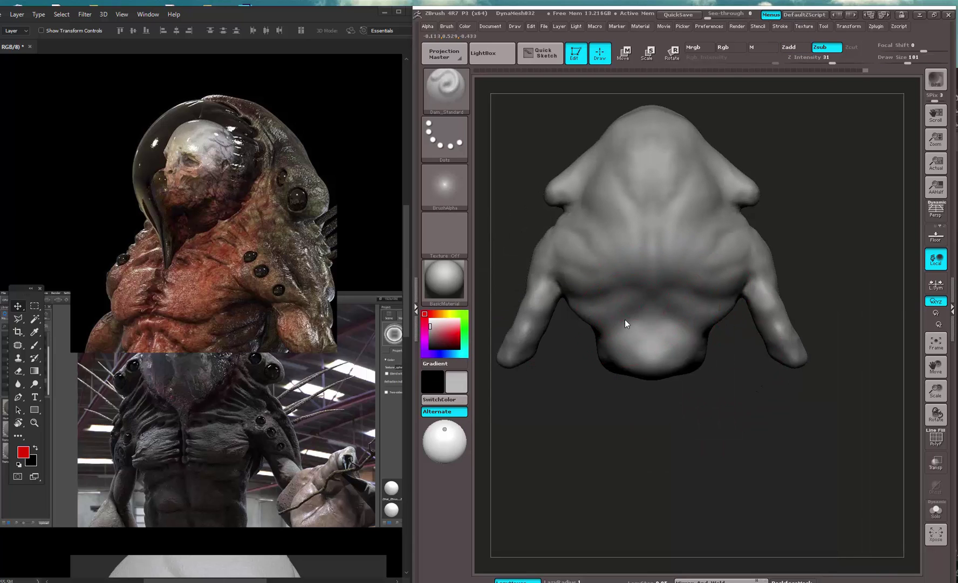
pyautogui.moveTo(583, 345)
pyautogui.mouseDown()
pyautogui.moveTo(588, 331)
pyautogui.moveTo(650, 326)
pyautogui.mouseUp()
pyautogui.moveTo(739, 199)
pyautogui.keyDown('alt'); pyautogui.mouseDown()
pyautogui.moveTo(749, 303)
pyautogui.moveTo(721, 323)
pyautogui.mouseUp(); pyautogui.keyUp('alt')
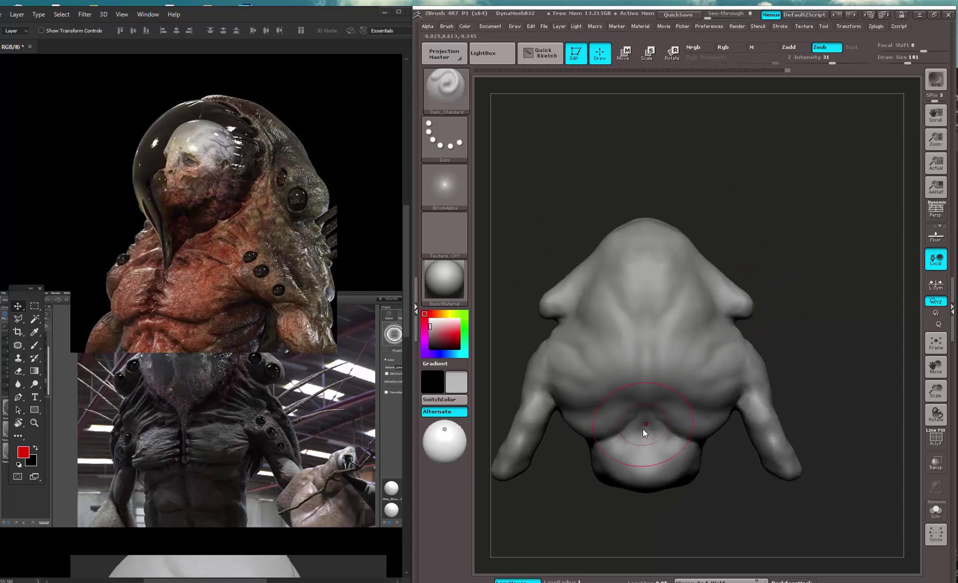
pyautogui.moveTo(647, 428)
pyautogui.mouseDown()
pyautogui.moveTo(642, 452)
pyautogui.moveTo(622, 447)
pyautogui.mouseUp()
pyautogui.moveTo(644, 343)
pyautogui.mouseDown()
pyautogui.moveTo(642, 408)
pyautogui.moveTo(643, 397)
pyautogui.mouseUp()
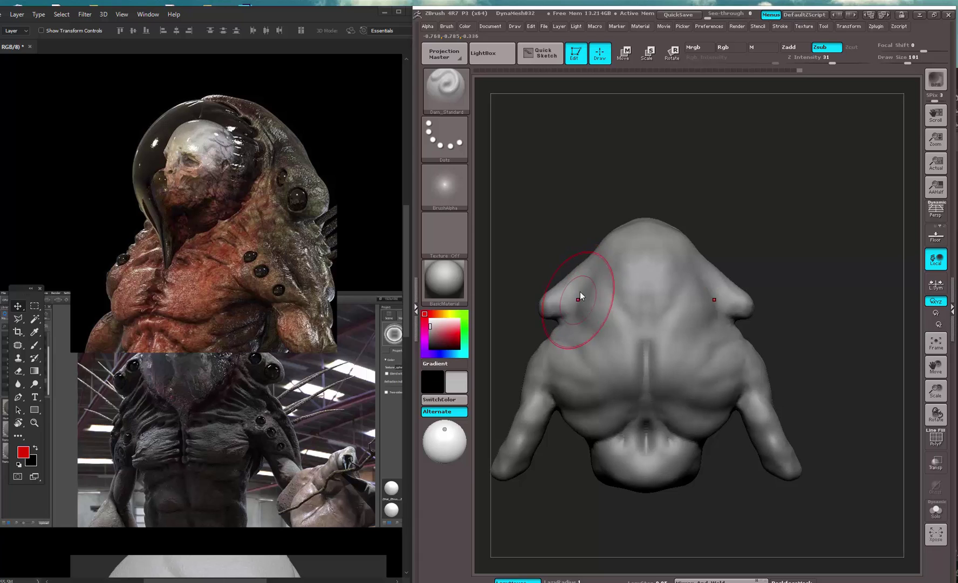
# - Carve Dam_Standard creases from below the hood's side horns toward the spine to define the trapezius and shoulder blades
pyautogui.moveTo(581, 292)
pyautogui.mouseDown()
pyautogui.moveTo(579, 312)
pyautogui.moveTo(616, 376)
pyautogui.mouseUp()
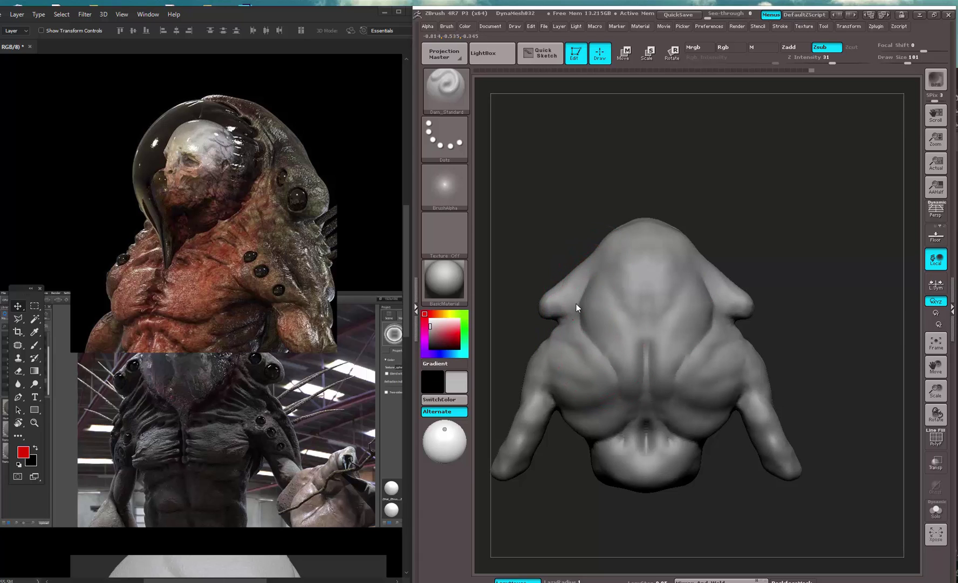
pyautogui.moveTo(516, 346)
pyautogui.mouseDown()
pyautogui.moveTo(558, 312)
pyautogui.moveTo(603, 379)
pyautogui.moveTo(621, 379)
pyautogui.mouseUp()
pyautogui.moveTo(621, 378); pyautogui.dragTo(634, 375)
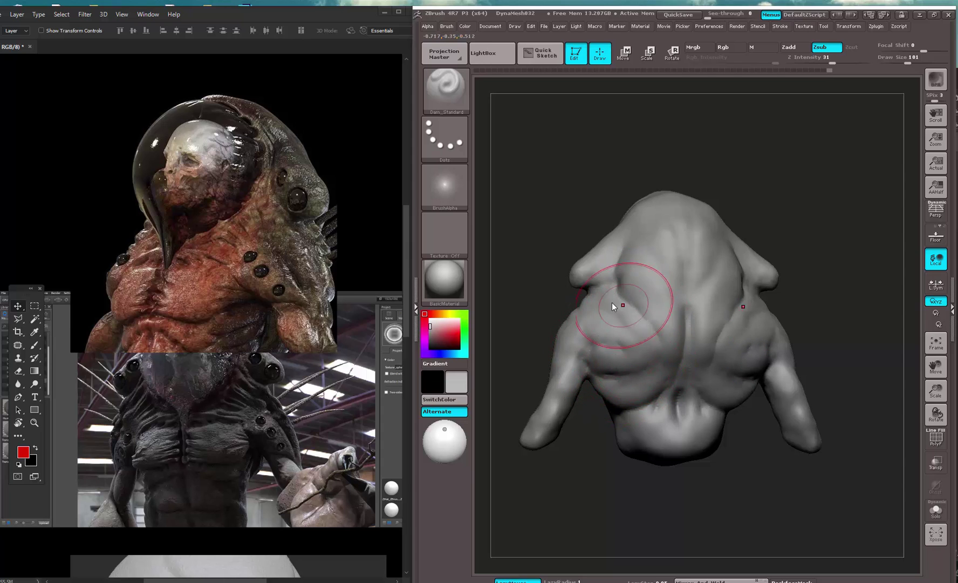
pyautogui.moveTo(537, 335); pyautogui.dragTo(619, 293)
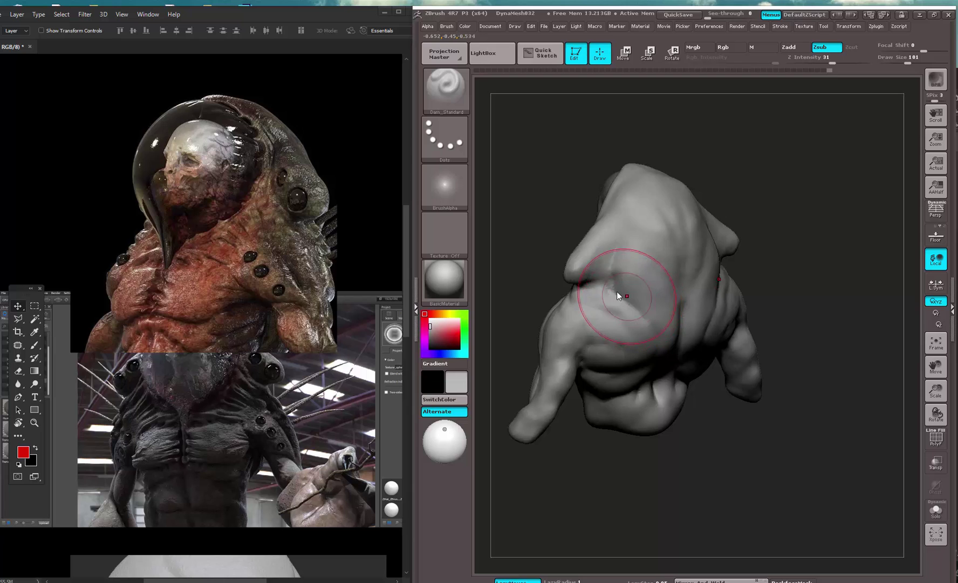
# - Compare the torso's earlier and current states from the front using the undo history
pyautogui.moveTo(778, 197)
pyautogui.keyDown('shift'); pyautogui.mouseDown()
pyautogui.moveTo(685, 258)
pyautogui.moveTo(682, 390)
pyautogui.mouseUp(); pyautogui.keyUp('shift')
pyautogui.moveTo(741, 194)
pyautogui.keyDown('alt'); pyautogui.mouseDown()
pyautogui.moveTo(736, 147)
pyautogui.moveTo(787, 116)
pyautogui.moveTo(816, 212)
pyautogui.mouseUp(); pyautogui.keyUp('alt')
pyautogui.moveTo(816, 211)
pyautogui.keyDown('alt'); pyautogui.mouseDown()
pyautogui.moveTo(830, 297)
pyautogui.moveTo(864, 218)
pyautogui.mouseUp(); pyautogui.keyUp('alt')
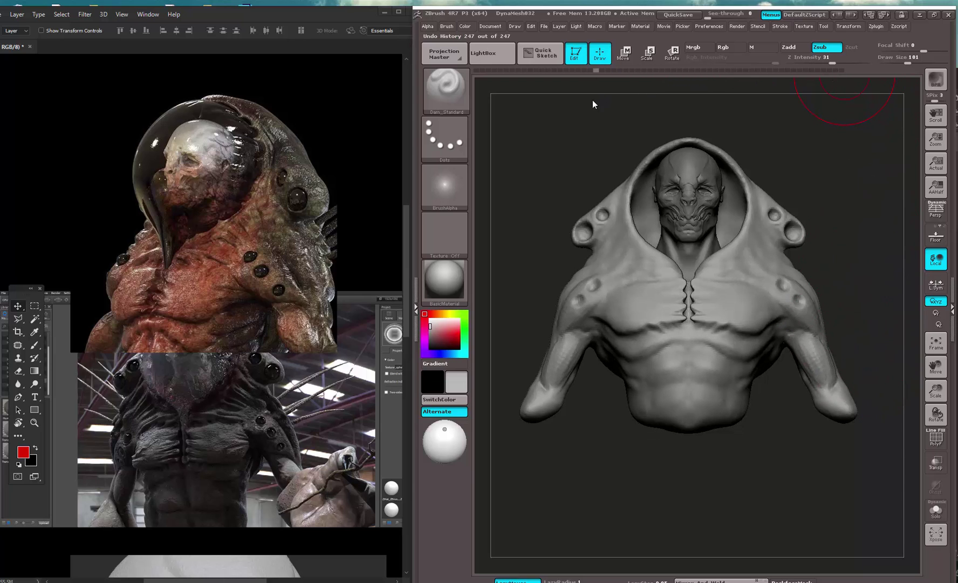
pyautogui.moveTo(592, 100)
pyautogui.mouseDown()
pyautogui.moveTo(494, 164)
pyautogui.moveTo(918, 93)
pyautogui.mouseUp()
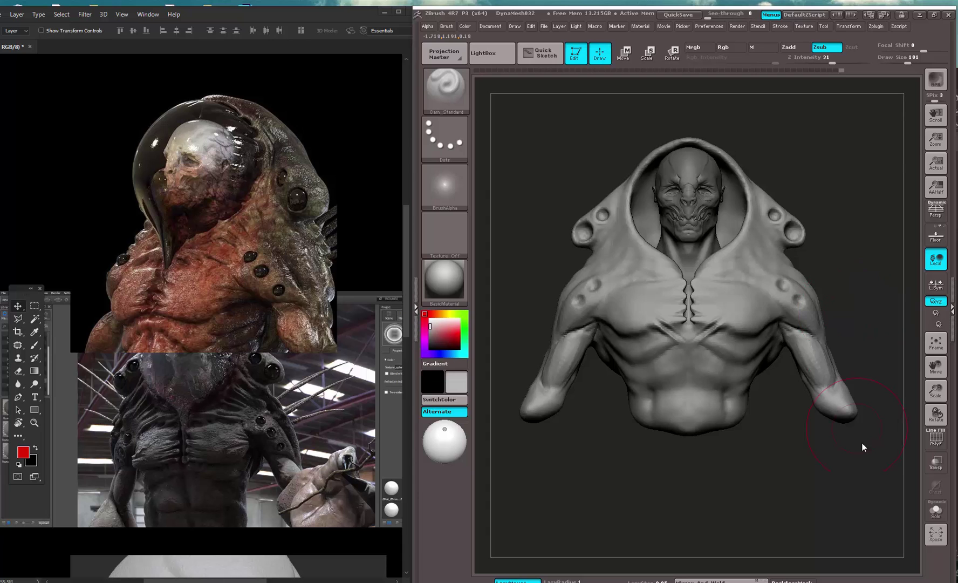
# - Mask both arms with the MaskLasso brush and invert the mask so only the arms are editable
pyautogui.press('b')
pyautogui.click(906, 461)
pyautogui.press('b')
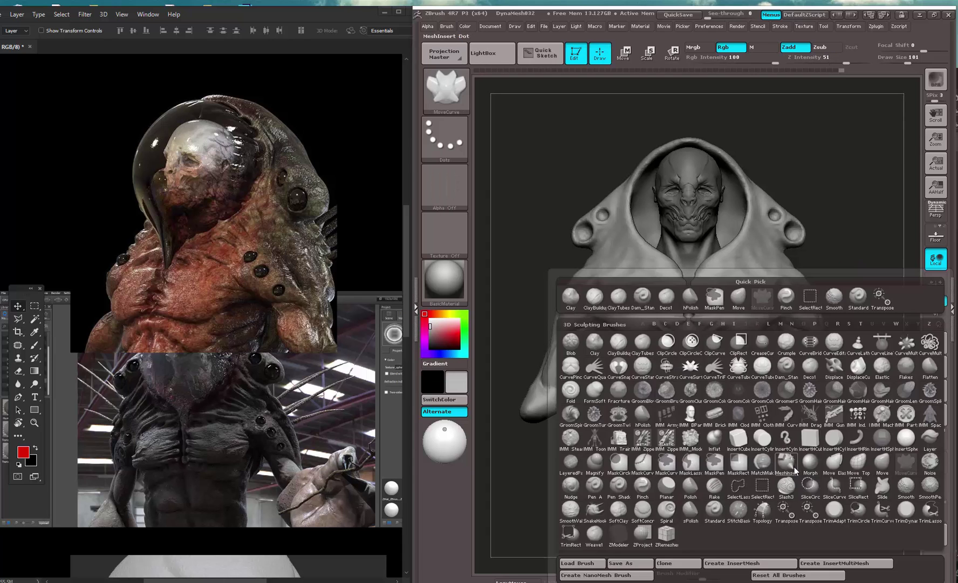
pyautogui.press('b')
pyautogui.click(882, 464)
pyautogui.moveTo(492, 369)
pyautogui.keyDown('ctrl'); pyautogui.mouseDown()
pyautogui.moveTo(506, 445)
pyautogui.moveTo(582, 430)
pyautogui.mouseUp(); pyautogui.keyUp('ctrl')
pyautogui.keyDown('ctrl'); pyautogui.click(462, 86); pyautogui.keyUp('ctrl')
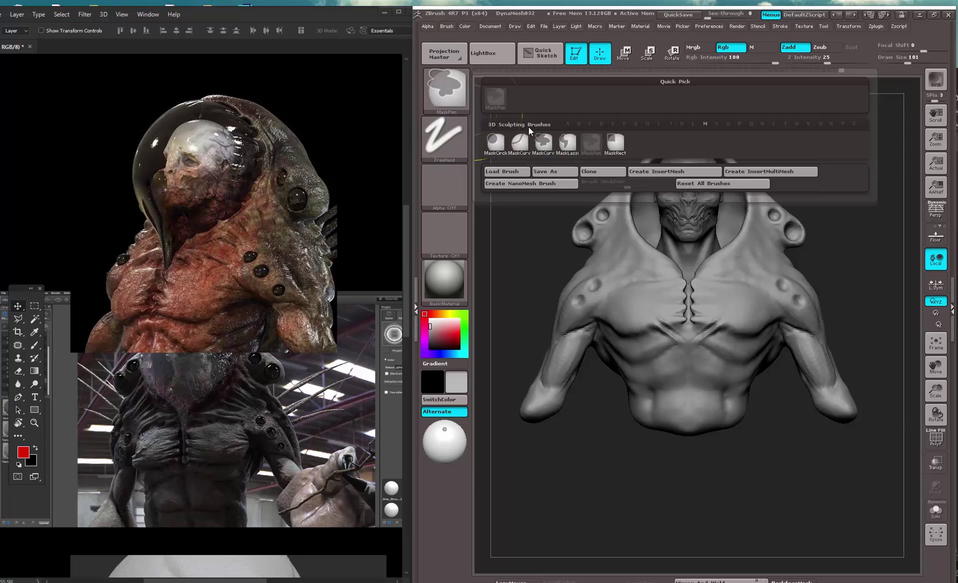
pyautogui.click(569, 152)
pyautogui.moveTo(535, 345)
pyautogui.keyDown('ctrl'); pyautogui.mouseDown()
pyautogui.moveTo(553, 457)
pyautogui.moveTo(606, 296)
pyautogui.moveTo(556, 251)
pyautogui.mouseUp(); pyautogui.keyUp('ctrl')
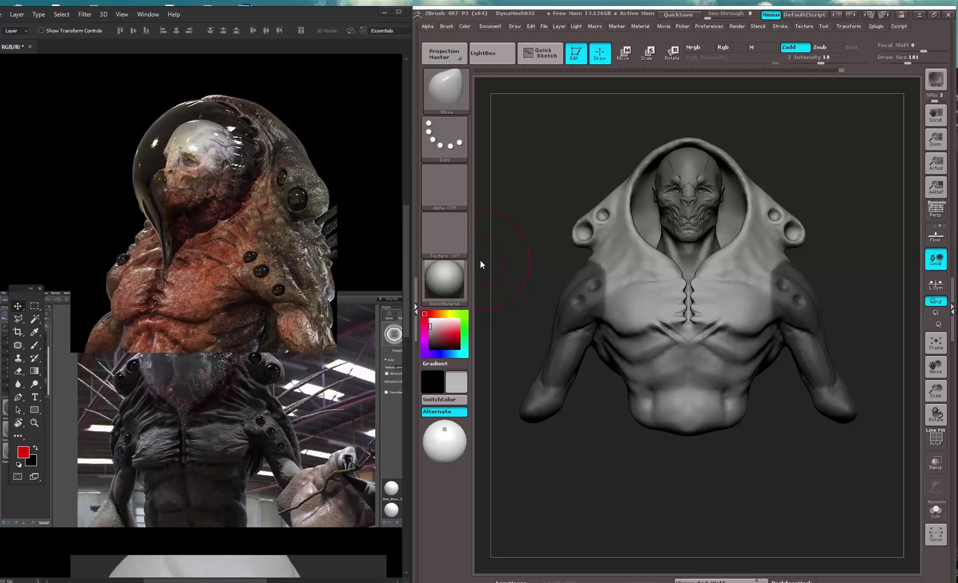
pyautogui.keyDown('ctrl'); pyautogui.click(480, 259); pyautogui.keyUp('ctrl')
# - Adjust the unmasked arms with the Move brush, clear the mask, and smooth the armpit where the arm meets the chest
pyautogui.press('b')
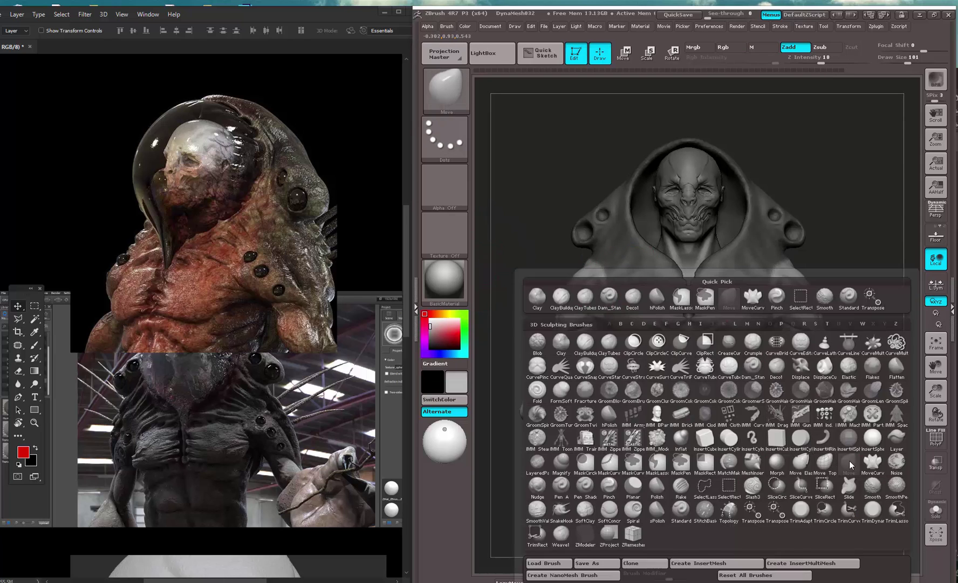
pyautogui.click(850, 464)
pyautogui.keyDown('alt'); pyautogui.moveTo(842, 459); pyautogui.dragTo(809, 421); pyautogui.keyUp('alt')
pyautogui.press('s')
pyautogui.moveTo(764, 343)
pyautogui.mouseDown()
pyautogui.moveTo(790, 340)
pyautogui.moveTo(775, 344)
pyautogui.moveTo(791, 351)
pyautogui.moveTo(796, 375)
pyautogui.mouseUp()
pyautogui.press('[')
pyautogui.press('space')
pyautogui.moveTo(794, 331); pyautogui.dragTo(790, 331)
pyautogui.moveTo(816, 317)
pyautogui.keyDown('ctrl'); pyautogui.mouseDown()
pyautogui.moveTo(810, 294)
pyautogui.moveTo(783, 302)
pyautogui.mouseUp(); pyautogui.keyUp('ctrl')
pyautogui.press('space')
pyautogui.moveTo(769, 336); pyautogui.dragTo(755, 331)
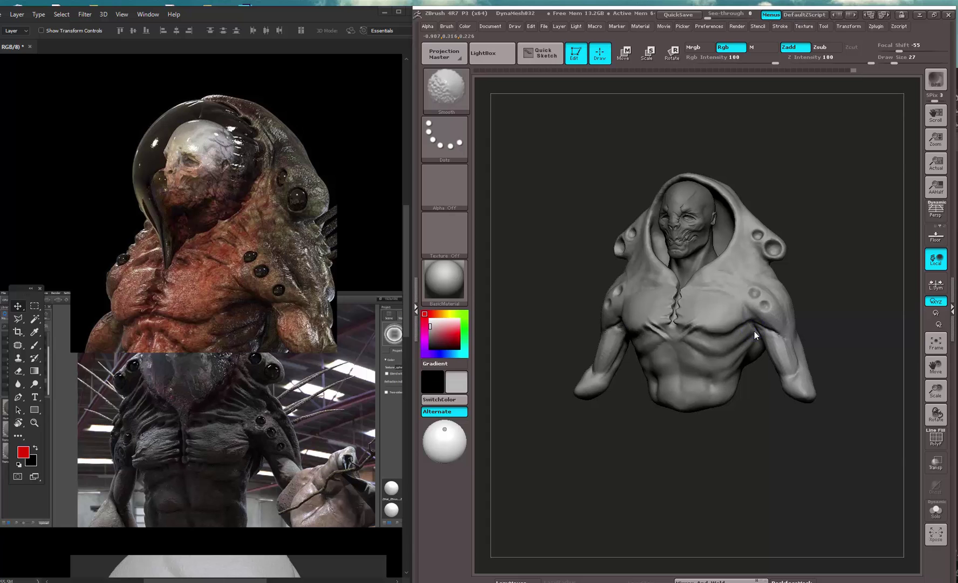
# - Carve the crease running down from the armpit between the arm and torso with the Dam_Standard brush at draw size 97
pyautogui.moveTo(815, 286)
pyautogui.mouseDown()
pyautogui.moveTo(799, 335)
pyautogui.moveTo(822, 309)
pyautogui.moveTo(849, 348)
pyautogui.mouseUp()
pyautogui.moveTo(857, 275); pyautogui.dragTo(832, 302)
pyautogui.press('b')
pyautogui.click(788, 368)
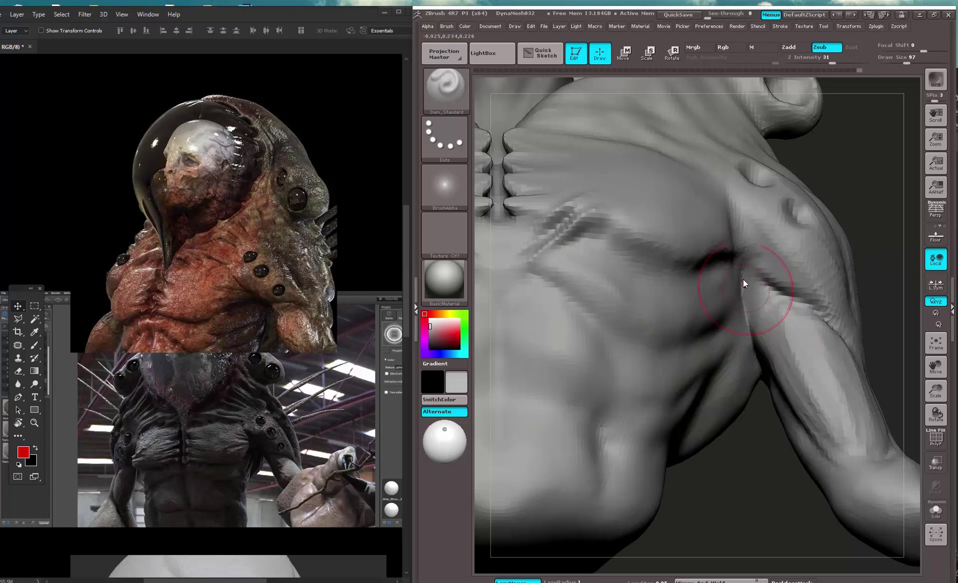
pyautogui.moveTo(743, 280); pyautogui.dragTo(753, 356)
pyautogui.keyDown('alt'); pyautogui.moveTo(765, 483); pyautogui.dragTo(742, 234); pyautogui.keyUp('alt')
pyautogui.moveTo(796, 209)
pyautogui.keyDown('alt'); pyautogui.mouseDown()
pyautogui.moveTo(774, 249)
pyautogui.moveTo(782, 267)
pyautogui.moveTo(797, 237)
pyautogui.mouseUp(); pyautogui.keyUp('alt')
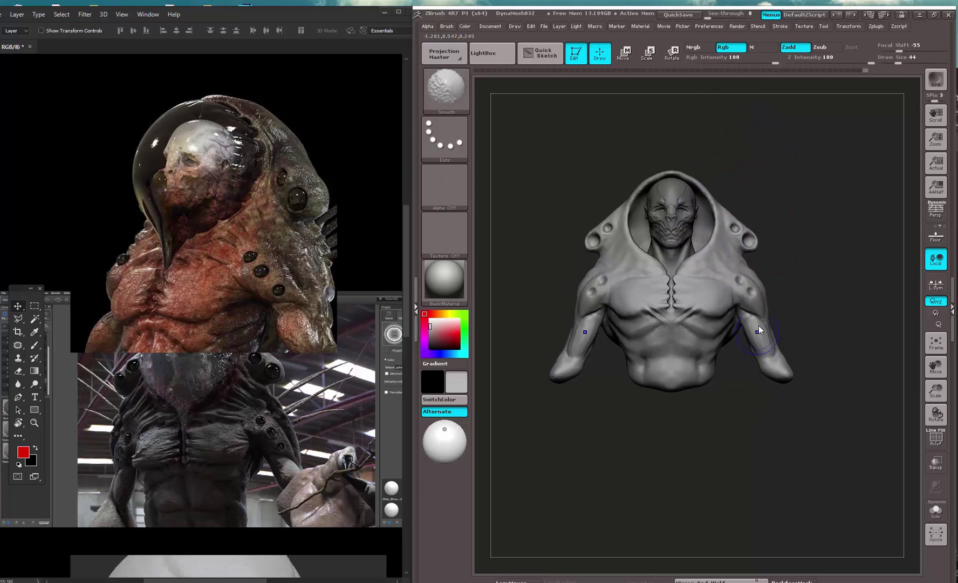
# - Reshape the upper arm's silhouette from the front with the Move brush
pyautogui.press('b')
pyautogui.press('m')
pyautogui.press('v')
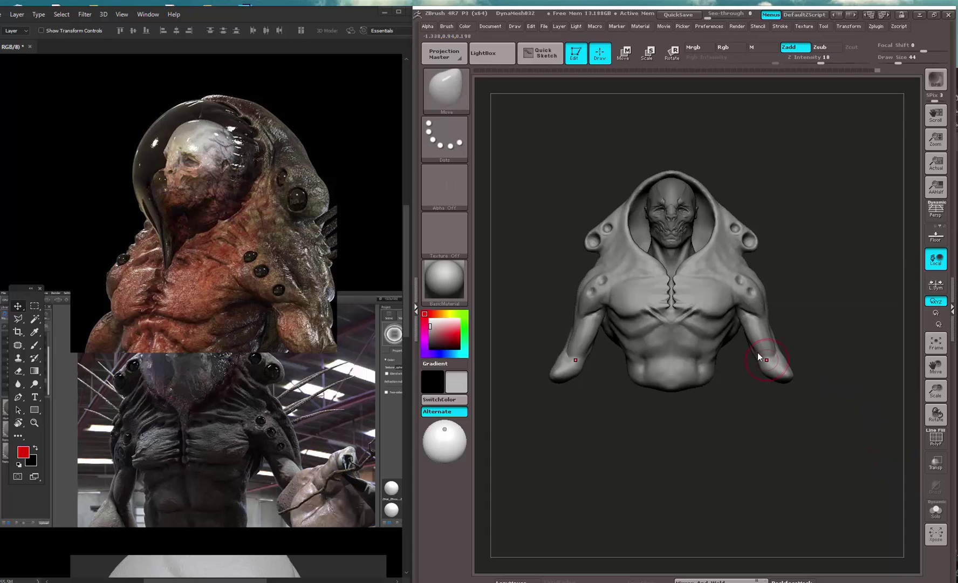
pyautogui.press('space')
pyautogui.moveTo(760, 330)
pyautogui.mouseDown()
pyautogui.moveTo(859, 296)
pyautogui.moveTo(847, 313)
pyautogui.mouseUp()
# - Build up the upper arm's muscle volume from the front and back with the Clay brush at draw size 77
pyautogui.press('b')
pyautogui.click(594, 349)
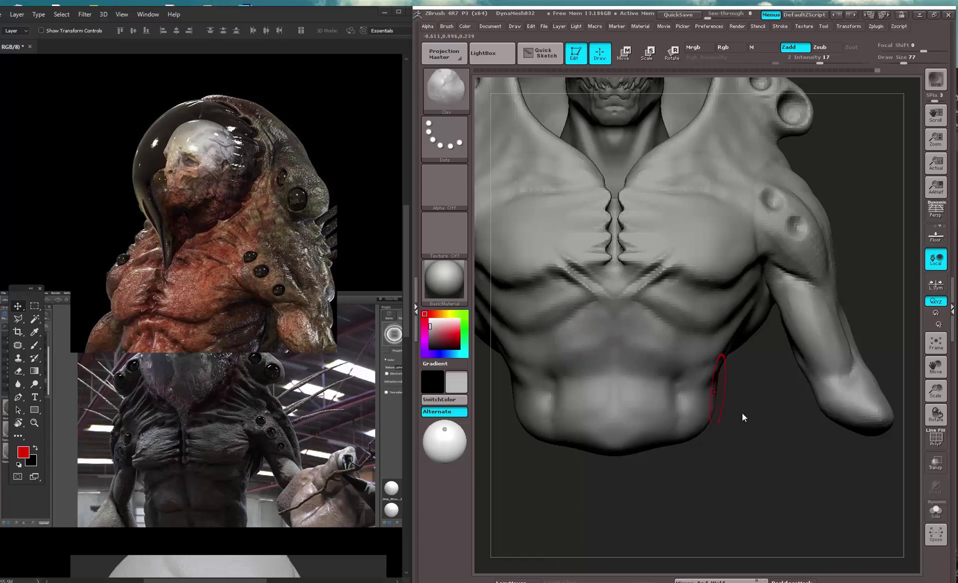
pyautogui.moveTo(742, 412)
pyautogui.mouseDown()
pyautogui.moveTo(728, 356)
pyautogui.moveTo(733, 367)
pyautogui.moveTo(736, 349)
pyautogui.moveTo(731, 363)
pyautogui.moveTo(742, 356)
pyautogui.moveTo(738, 376)
pyautogui.moveTo(751, 354)
pyautogui.mouseUp()
pyautogui.moveTo(798, 288)
pyautogui.mouseDown()
pyautogui.moveTo(771, 388)
pyautogui.moveTo(765, 290)
pyautogui.moveTo(759, 348)
pyautogui.moveTo(761, 332)
pyautogui.moveTo(735, 356)
pyautogui.mouseUp()
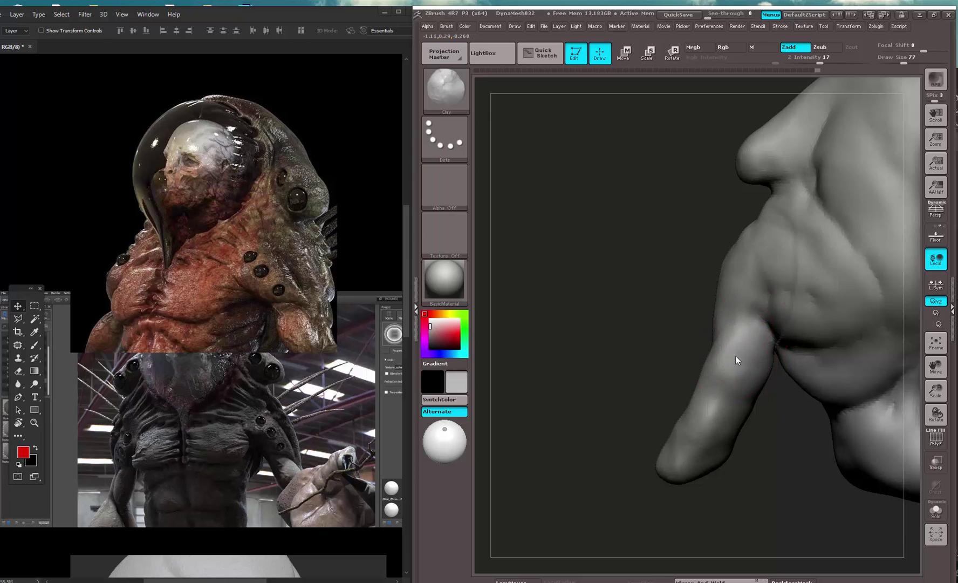
pyautogui.press('f')
pyautogui.moveTo(705, 281)
pyautogui.mouseDown()
pyautogui.moveTo(802, 244)
pyautogui.moveTo(894, 327)
pyautogui.moveTo(878, 306)
pyautogui.moveTo(907, 295)
pyautogui.moveTo(853, 270)
pyautogui.moveTo(841, 297)
pyautogui.moveTo(746, 356)
pyautogui.moveTo(713, 333)
pyautogui.moveTo(723, 373)
pyautogui.moveTo(715, 361)
pyautogui.mouseUp()
pyautogui.press('f')
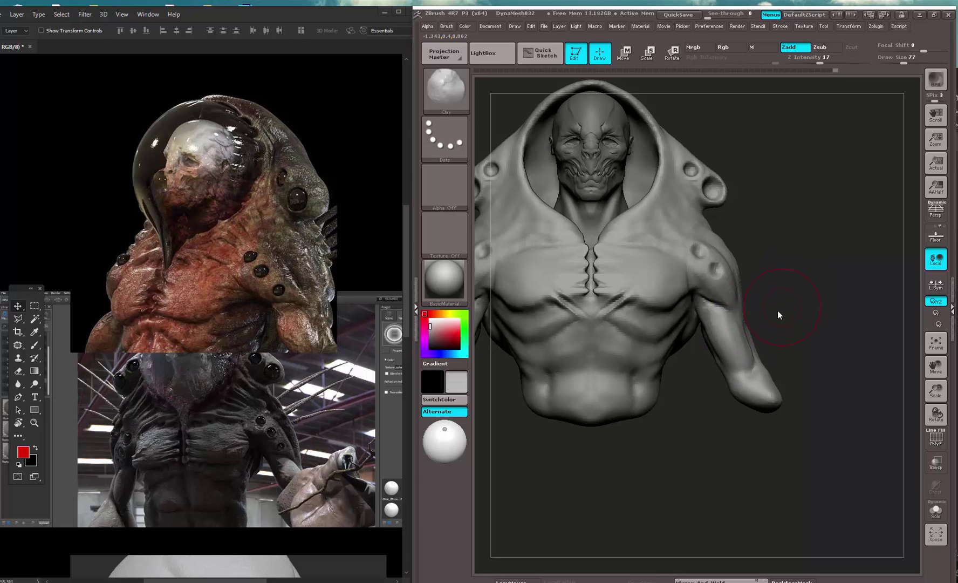
pyautogui.keyDown('alt'); pyautogui.moveTo(795, 292); pyautogui.dragTo(744, 378); pyautogui.keyUp('alt')
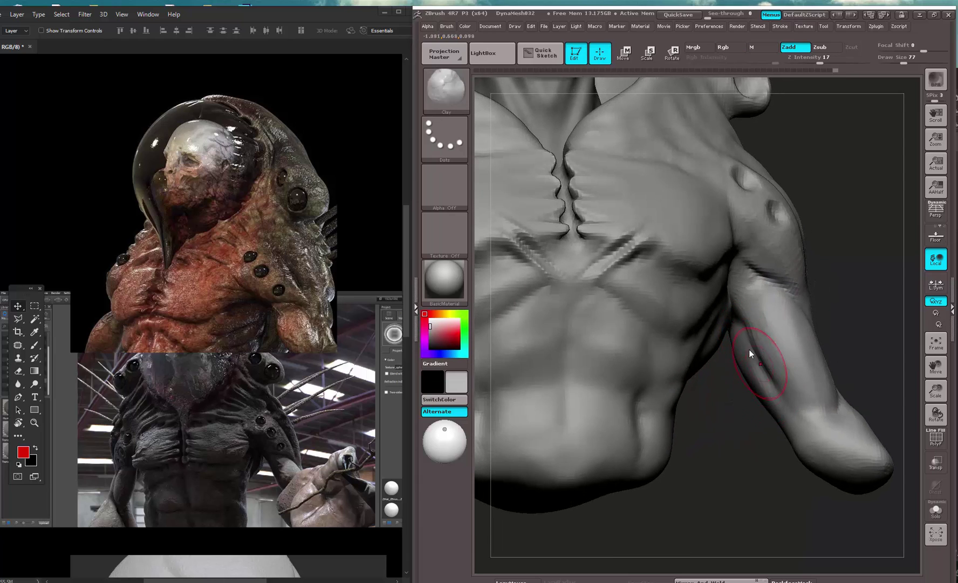
pyautogui.moveTo(835, 312); pyautogui.dragTo(749, 402)
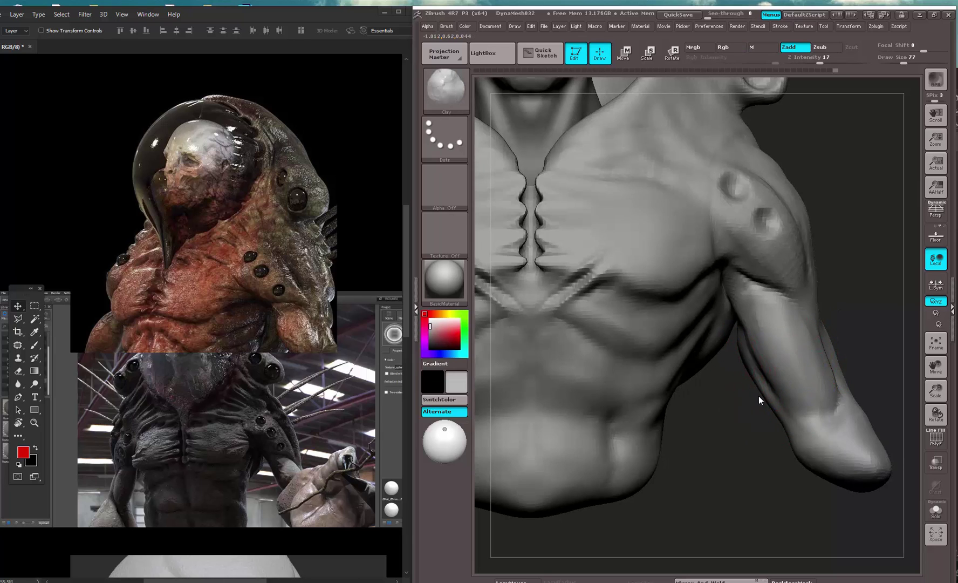
# - Sketch temporary guide curves along both sides of the upper arm to mark a wider outline
pyautogui.hotkey('ctrl', 'shift')
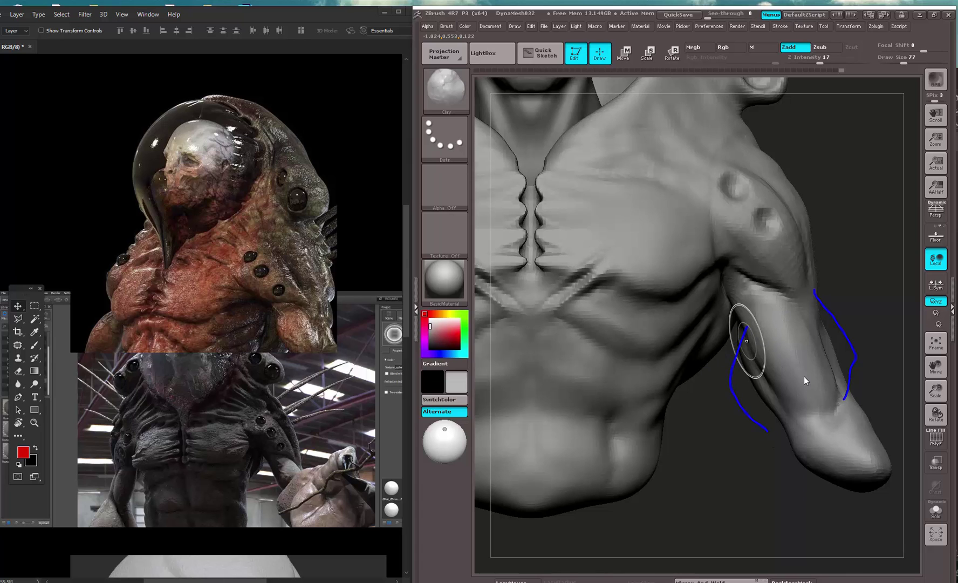
pyautogui.press('Escape')
pyautogui.moveTo(740, 422); pyautogui.dragTo(737, 436)
pyautogui.press('ctrl')
pyautogui.hotkey('ctrl', 'z')
# - Add volume across the shoulder and outer chest around the pits with the Standard brush, and smooth the strokes
pyautogui.moveTo(740, 356)
pyautogui.keyDown('alt'); pyautogui.mouseDown()
pyautogui.moveTo(742, 286)
pyautogui.moveTo(820, 260)
pyautogui.moveTo(825, 313)
pyautogui.mouseUp(); pyautogui.keyUp('alt')
pyautogui.press('b')
pyautogui.press('s')
pyautogui.press('t')
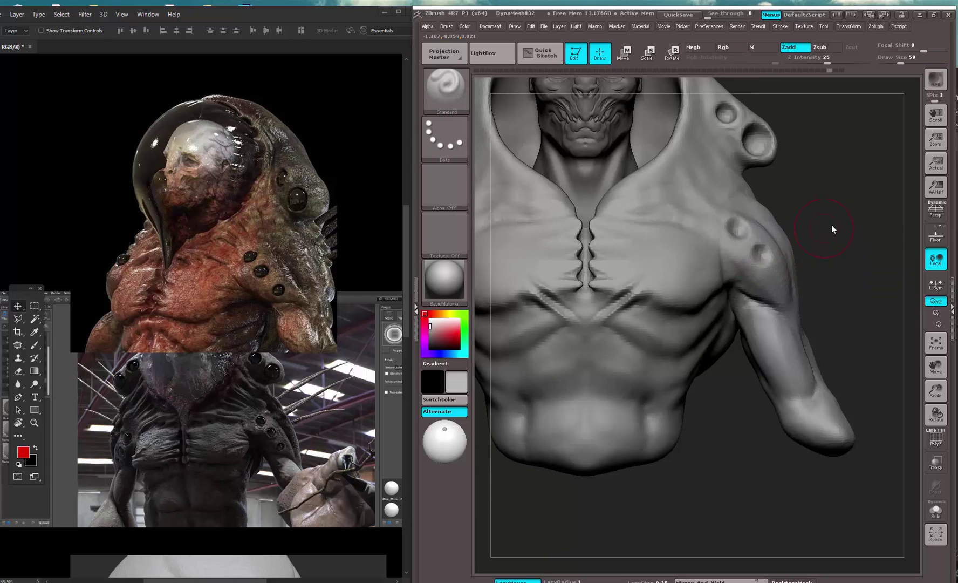
pyautogui.moveTo(833, 225); pyautogui.dragTo(784, 215)
pyautogui.press('space')
pyautogui.click(721, 247)
pyautogui.moveTo(676, 249); pyautogui.dragTo(795, 289)
pyautogui.moveTo(891, 272)
pyautogui.keyDown('alt'); pyautogui.mouseDown()
pyautogui.moveTo(804, 183)
pyautogui.moveTo(799, 194)
pyautogui.mouseUp(); pyautogui.keyUp('alt')
pyautogui.moveTo(752, 259)
pyautogui.keyDown('shift'); pyautogui.mouseDown()
pyautogui.moveTo(742, 274)
pyautogui.moveTo(752, 259)
pyautogui.mouseUp(); pyautogui.keyUp('shift')
pyautogui.moveTo(806, 181)
pyautogui.keyDown('alt'); pyautogui.mouseDown()
pyautogui.moveTo(813, 253)
pyautogui.moveTo(840, 218)
pyautogui.mouseUp(); pyautogui.keyUp('alt')
# - Deepen the armpit crease and the folds under the chest muscles with the Dam_Standard brush at draw size 37
pyautogui.keyDown('alt'); pyautogui.moveTo(876, 301); pyautogui.dragTo(825, 399); pyautogui.keyUp('alt')
pyautogui.press('b')
pyautogui.click(784, 368)
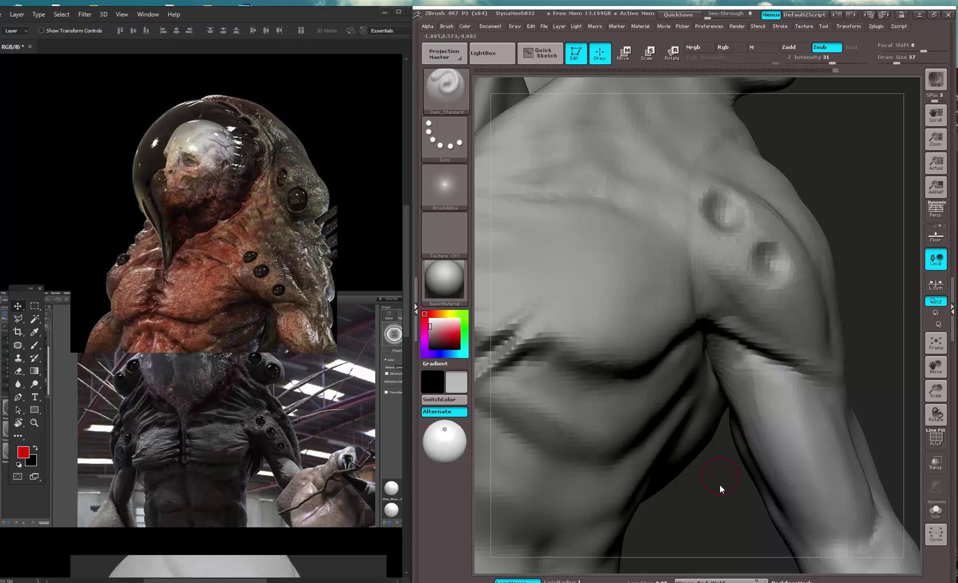
pyautogui.keyDown('alt'); pyautogui.moveTo(720, 484); pyautogui.dragTo(805, 484); pyautogui.keyUp('alt')
pyautogui.moveTo(709, 328); pyautogui.dragTo(733, 318)
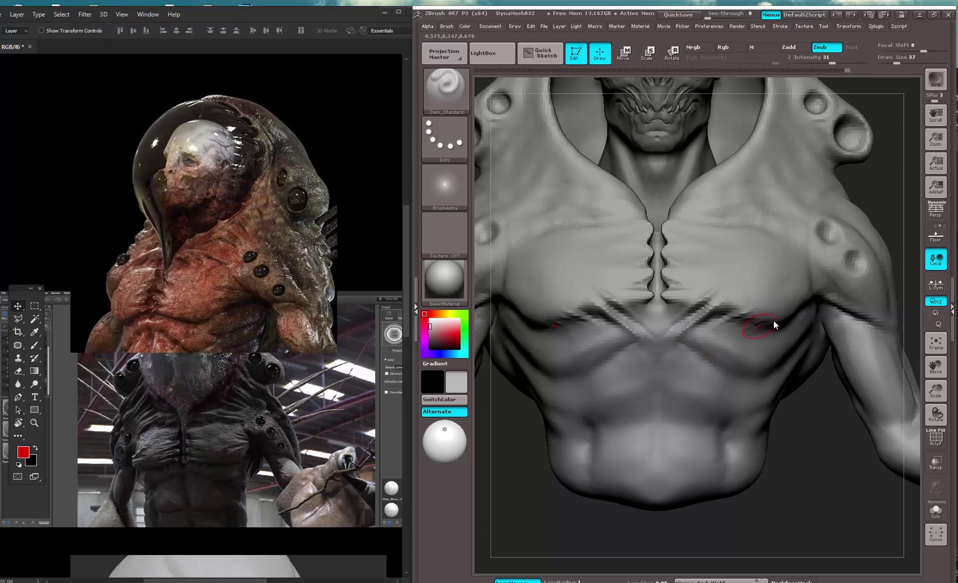
pyautogui.moveTo(774, 322); pyautogui.dragTo(780, 321)
pyautogui.moveTo(821, 470); pyautogui.dragTo(808, 458)
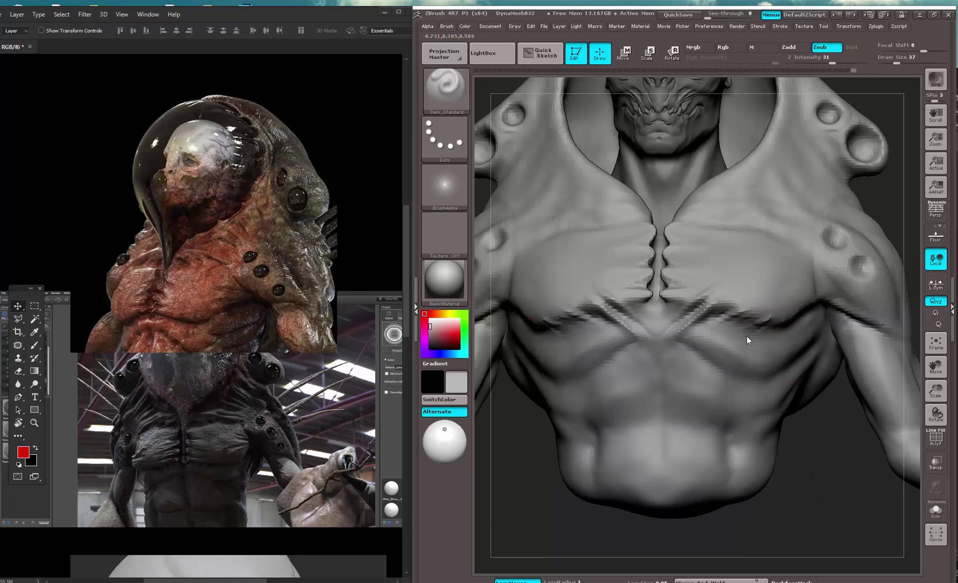
# - Define the creases around the upper abdominals with the Dam_Standard brush, enlarging the draw size to 62
pyautogui.moveTo(696, 361); pyautogui.dragTo(722, 377)
pyautogui.press(']')
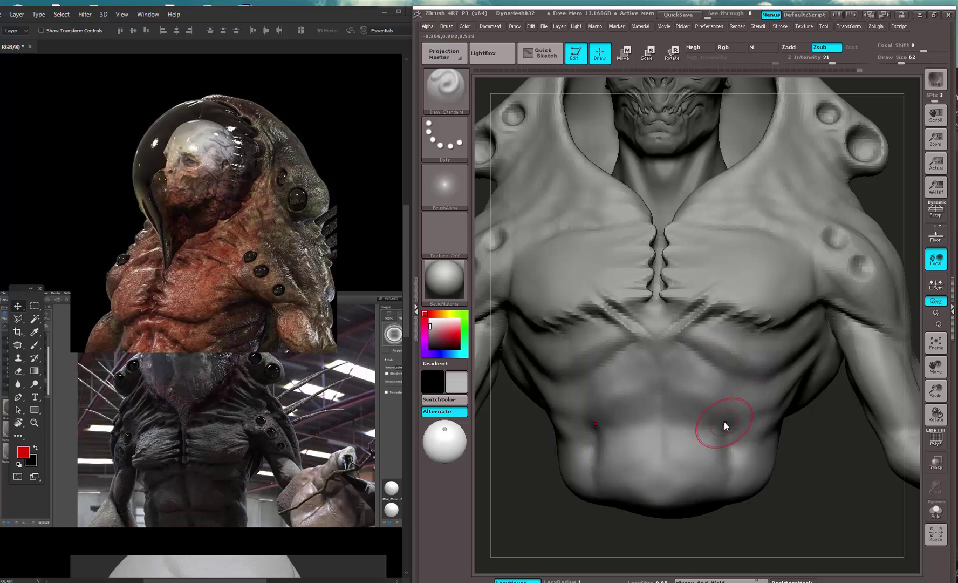
pyautogui.press('space')
# - Sharpen the folds along the lower edge of the chest with the Pinch brush at draw size 62
pyautogui.press('b')
pyautogui.press('p')
pyautogui.click(534, 484)
pyautogui.press('b')
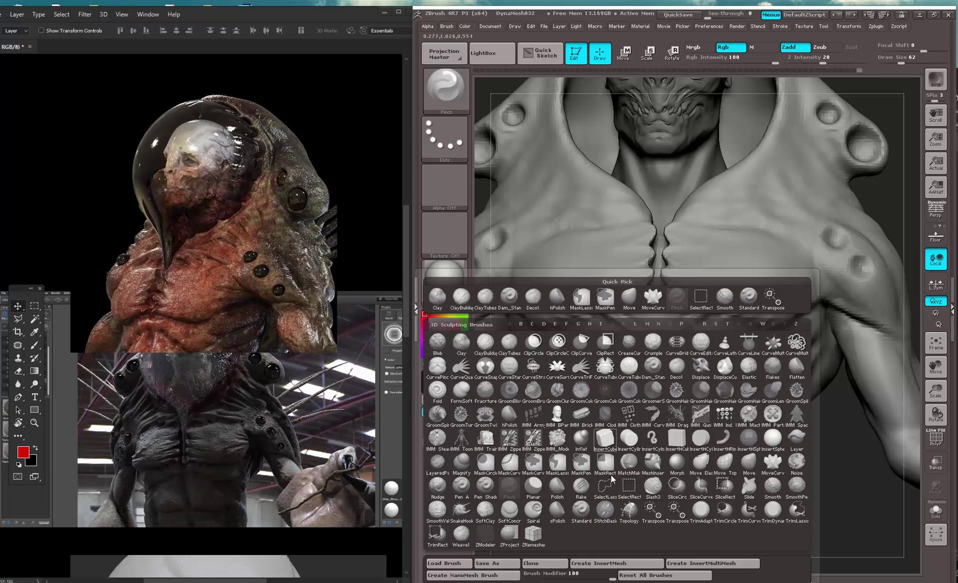
pyautogui.press('Escape')
pyautogui.moveTo(548, 538)
pyautogui.keyDown('alt'); pyautogui.mouseDown()
pyautogui.moveTo(545, 506)
pyautogui.moveTo(582, 486)
pyautogui.moveTo(556, 462)
pyautogui.moveTo(711, 351)
pyautogui.moveTo(718, 367)
pyautogui.moveTo(723, 354)
pyautogui.moveTo(692, 359)
pyautogui.moveTo(710, 332)
pyautogui.moveTo(698, 321)
pyautogui.mouseUp(); pyautogui.keyUp('alt')
pyautogui.moveTo(621, 301); pyautogui.dragTo(614, 315)
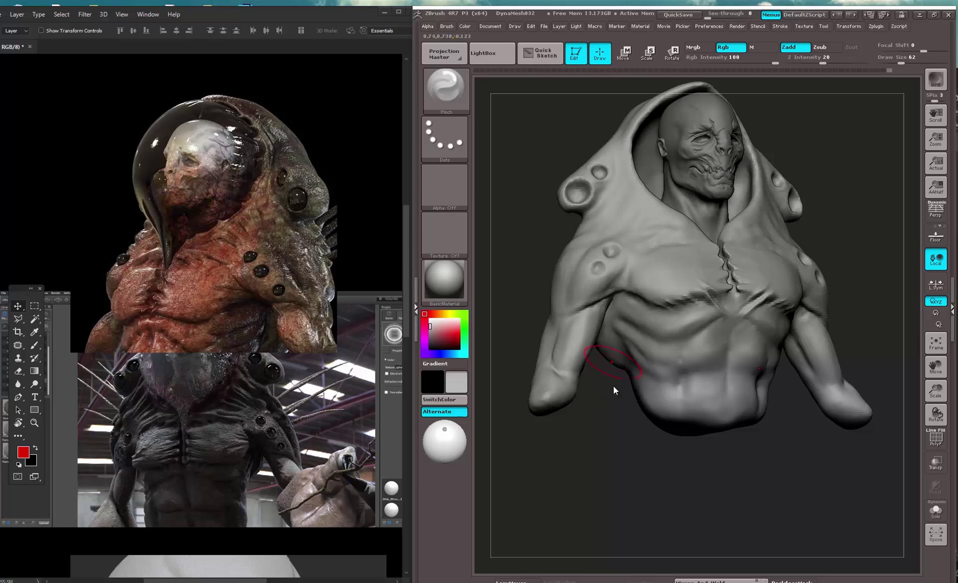
# - Smooth away the inner ends of the crossed grooves just below the sternum
pyautogui.keyDown('alt'); pyautogui.moveTo(614, 387); pyautogui.dragTo(551, 348); pyautogui.keyUp('alt')
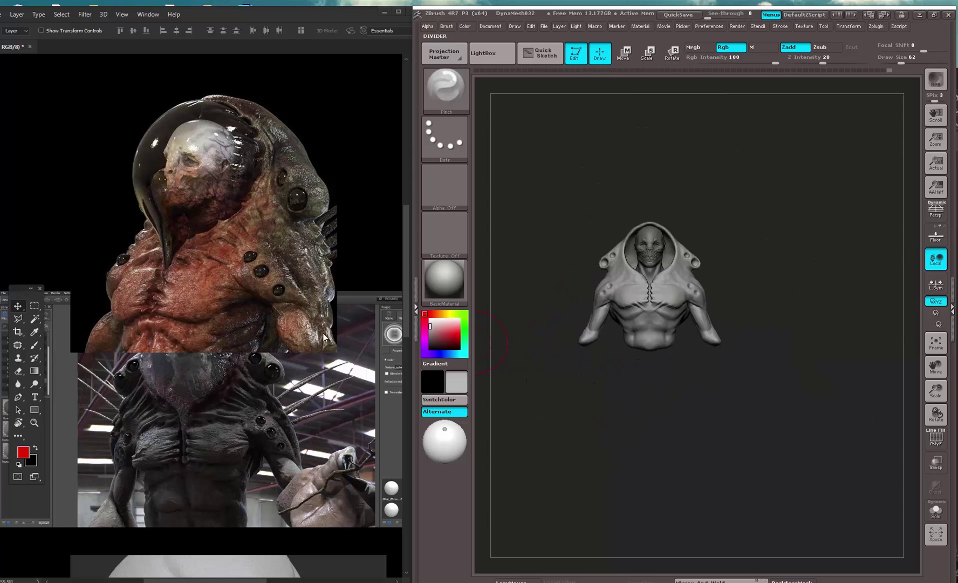
pyautogui.moveTo(544, 431)
pyautogui.keyDown('alt'); pyautogui.mouseDown()
pyautogui.moveTo(617, 513)
pyautogui.moveTo(577, 482)
pyautogui.moveTo(615, 513)
pyautogui.moveTo(586, 456)
pyautogui.moveTo(600, 474)
pyautogui.moveTo(566, 481)
pyautogui.moveTo(549, 499)
pyautogui.moveTo(548, 542)
pyautogui.mouseUp(); pyautogui.keyUp('alt')
pyautogui.press('b')
pyautogui.click(651, 372)
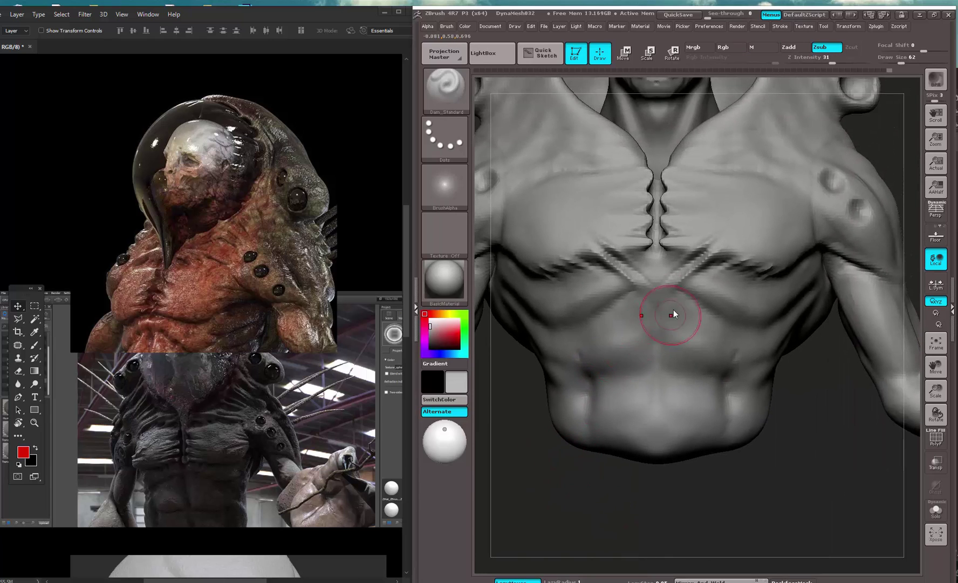
pyautogui.press('shift')
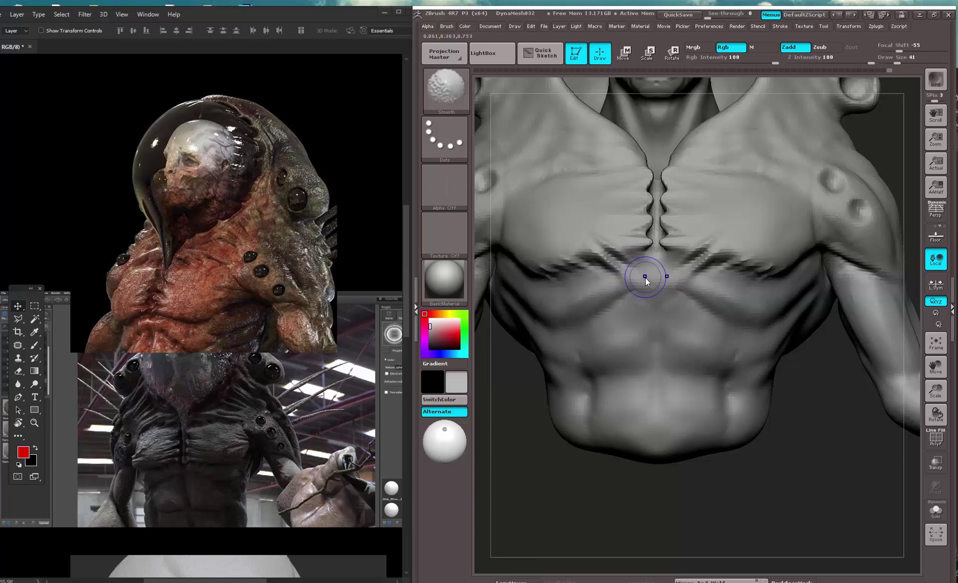
# - Build up the muscle mass of the upper abdominals below the sternum with the ClayTubes brush
pyautogui.press('b')
pyautogui.press('c')
pyautogui.press('t')
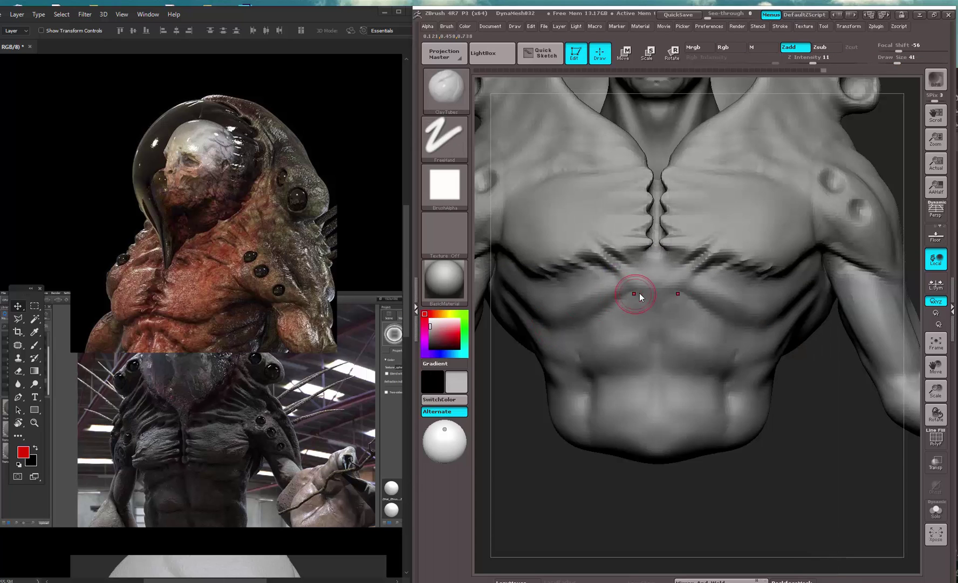
pyautogui.press('space')
pyautogui.moveTo(639, 293)
pyautogui.mouseDown()
pyautogui.moveTo(645, 272)
pyautogui.moveTo(573, 312)
pyautogui.moveTo(604, 323)
pyautogui.moveTo(646, 303)
pyautogui.moveTo(616, 322)
pyautogui.moveTo(629, 336)
pyautogui.moveTo(644, 330)
pyautogui.moveTo(602, 349)
pyautogui.moveTo(635, 353)
pyautogui.moveTo(639, 393)
pyautogui.mouseUp()
# - Carve the arched crease around the top of the upper abdominals with the Dam_Standard brush at draw size 62
pyautogui.press('b')
pyautogui.press('d')
pyautogui.press('s')
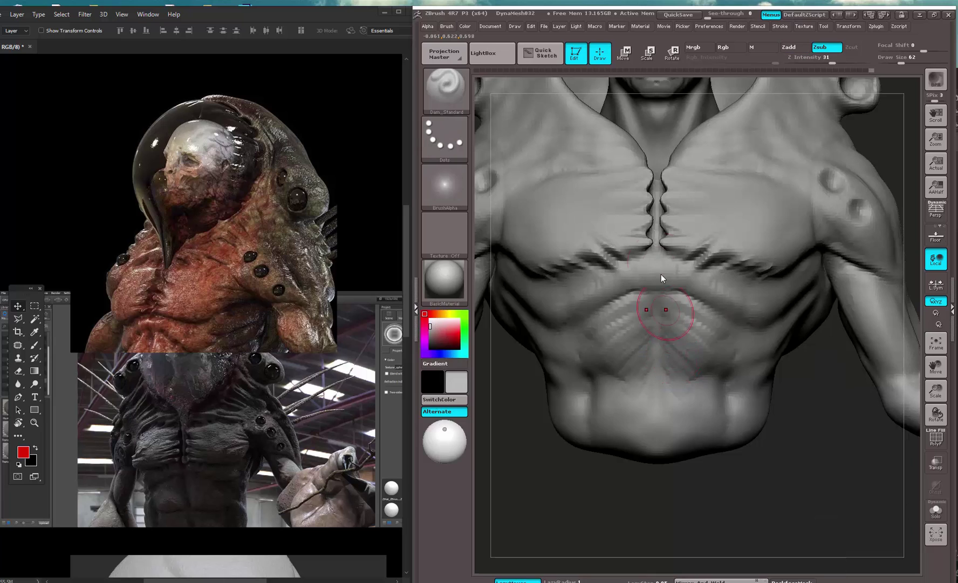
pyautogui.moveTo(686, 300); pyautogui.dragTo(689, 301)
pyautogui.moveTo(595, 308)
pyautogui.mouseDown()
pyautogui.moveTo(600, 319)
pyautogui.moveTo(586, 310)
pyautogui.moveTo(626, 290)
pyautogui.moveTo(712, 305)
pyautogui.moveTo(717, 317)
pyautogui.mouseUp()
pyautogui.keyDown('ctrl'); pyautogui.moveTo(640, 462); pyautogui.dragTo(619, 423, button='right'); pyautogui.keyUp('ctrl')
pyautogui.moveTo(619, 423)
pyautogui.keyDown('ctrl'); pyautogui.mouseDown(button='right')
pyautogui.moveTo(629, 489)
pyautogui.moveTo(614, 466)
pyautogui.moveTo(636, 460)
pyautogui.moveTo(624, 500)
pyautogui.moveTo(643, 538)
pyautogui.mouseUp(button='right'); pyautogui.keyUp('ctrl')
# - Cut short crossing grooves at the outer corners of the upper abdominals with Dam_Standard at draw size 29, accepting removal of the newer undo history
pyautogui.click(701, 303)
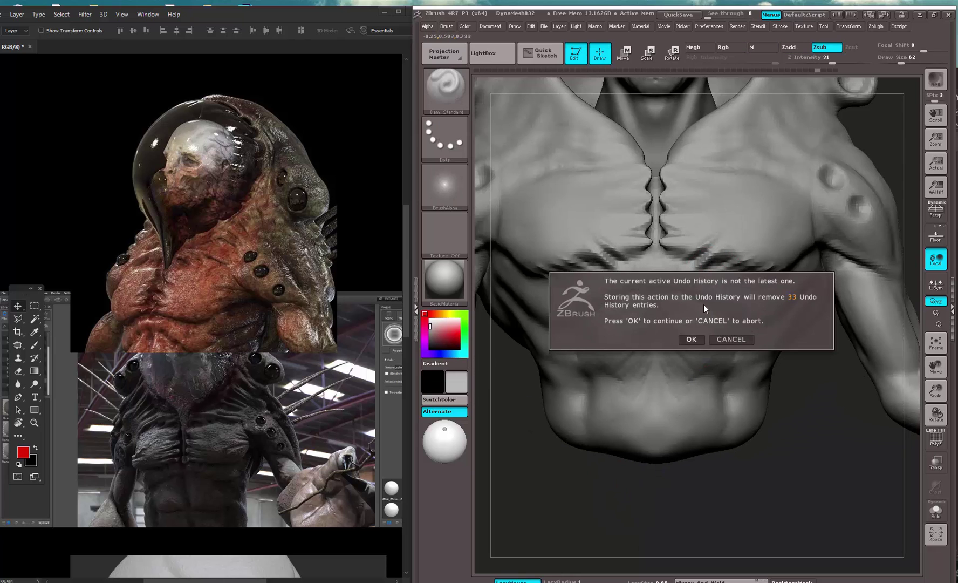
pyautogui.click(691, 339)
pyautogui.moveTo(715, 292)
pyautogui.mouseDown()
pyautogui.moveTo(680, 316)
pyautogui.moveTo(718, 313)
pyautogui.moveTo(695, 331)
pyautogui.mouseUp()
pyautogui.moveTo(733, 300); pyautogui.dragTo(707, 321)
pyautogui.hotkey('ctrl', 'z')
pyautogui.moveTo(736, 300)
pyautogui.mouseDown()
pyautogui.moveTo(677, 348)
pyautogui.moveTo(700, 321)
pyautogui.mouseUp()
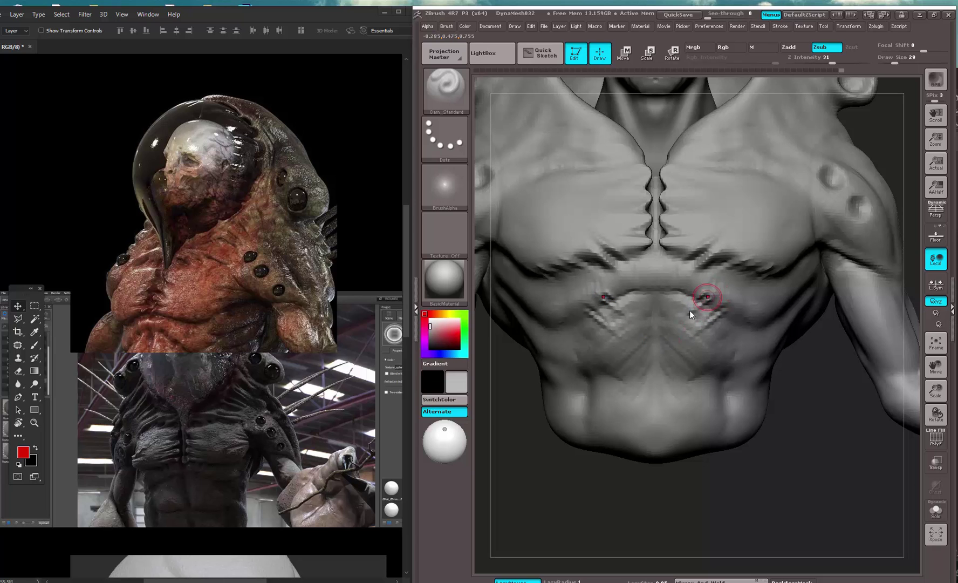
# - Define the vertical midline between the upper abdominals with the brush enlarged to draw size 62
pyautogui.press(']')
pyautogui.press(']')
pyautogui.press(']')
pyautogui.moveTo(655, 336)
pyautogui.keyDown('shift'); pyautogui.mouseDown()
pyautogui.moveTo(655, 307)
pyautogui.moveTo(655, 369)
pyautogui.mouseUp(); pyautogui.keyUp('shift')
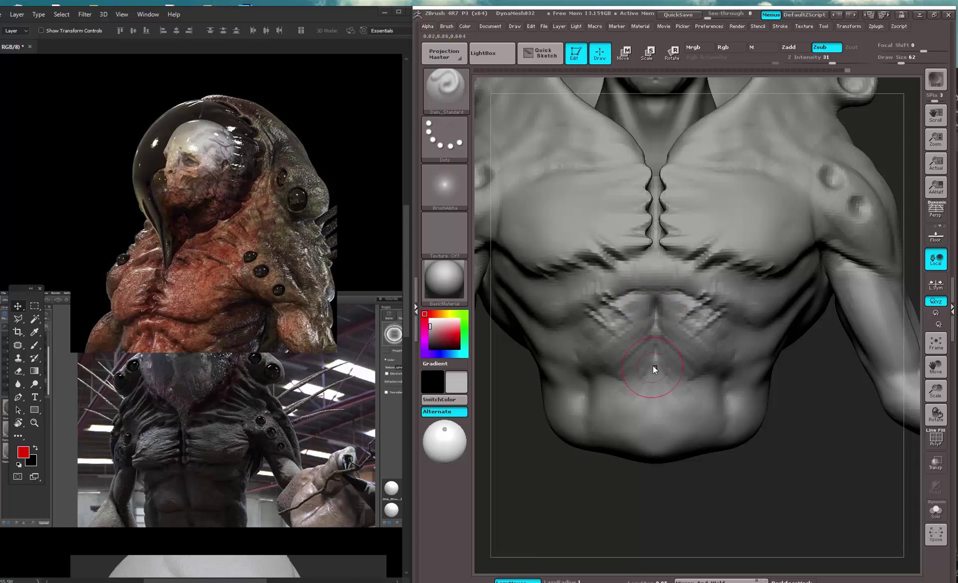
# - Deepen the round pits on the front of the shoulder with the Dam_Standard brush at draw size 62
pyautogui.moveTo(583, 480)
pyautogui.mouseDown()
pyautogui.moveTo(587, 492)
pyautogui.moveTo(584, 326)
pyautogui.moveTo(537, 369)
pyautogui.moveTo(590, 411)
pyautogui.moveTo(587, 438)
pyautogui.moveTo(616, 414)
pyautogui.moveTo(635, 415)
pyautogui.moveTo(649, 447)
pyautogui.moveTo(640, 485)
pyautogui.mouseUp()
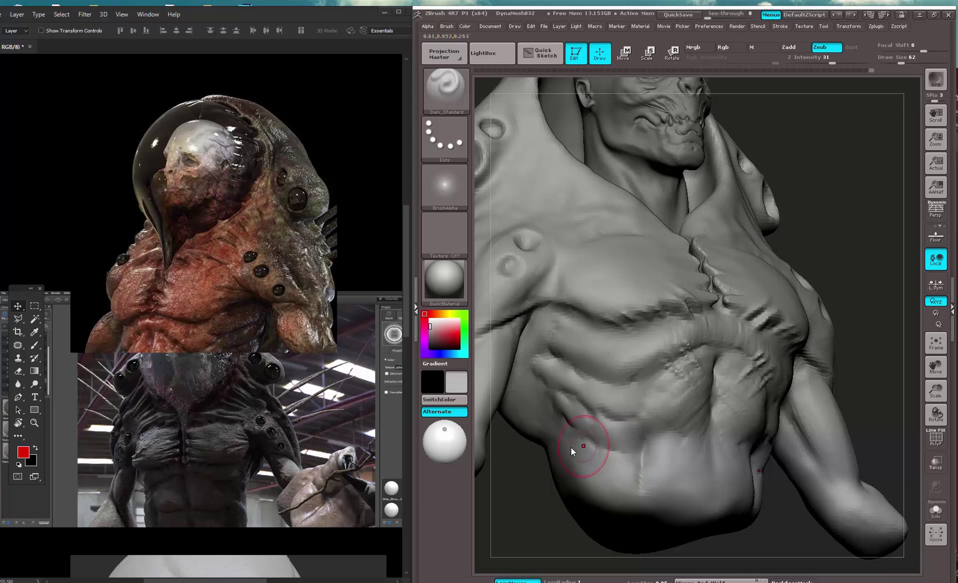
pyautogui.keyDown('alt'); pyautogui.moveTo(544, 448); pyautogui.dragTo(696, 255); pyautogui.keyUp('alt')
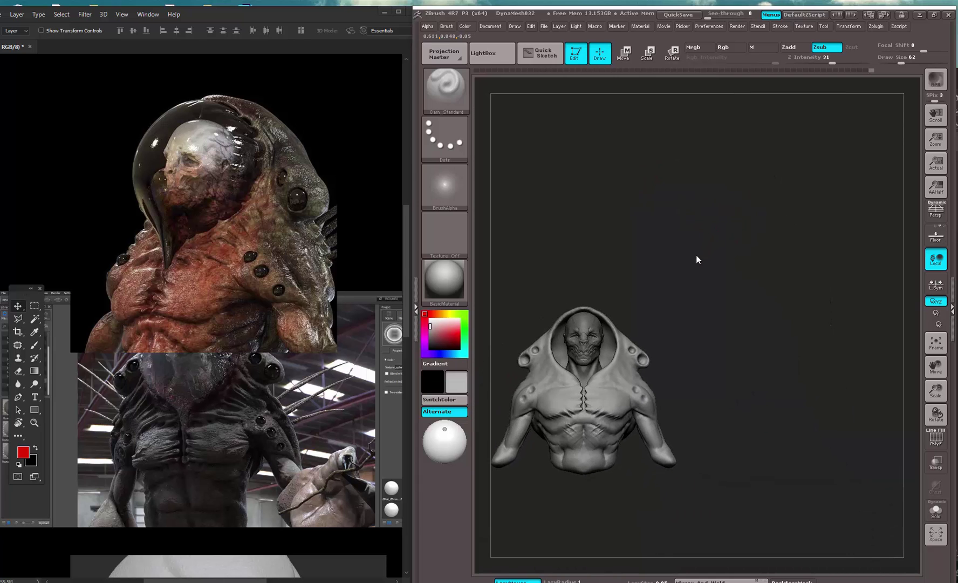
pyautogui.keyDown('alt'); pyautogui.moveTo(683, 219); pyautogui.dragTo(753, 334); pyautogui.keyUp('alt')
pyautogui.keyDown('alt'); pyautogui.moveTo(766, 211); pyautogui.dragTo(760, 319); pyautogui.keyUp('alt')
pyautogui.keyDown('alt'); pyautogui.moveTo(860, 240); pyautogui.dragTo(713, 354); pyautogui.keyUp('alt')
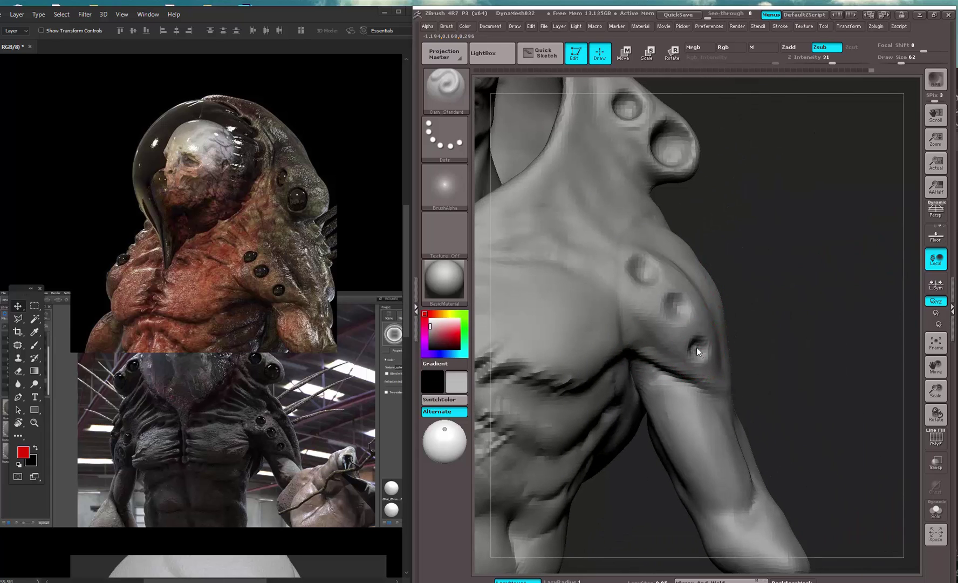
pyautogui.moveTo(690, 313); pyautogui.dragTo(673, 318)
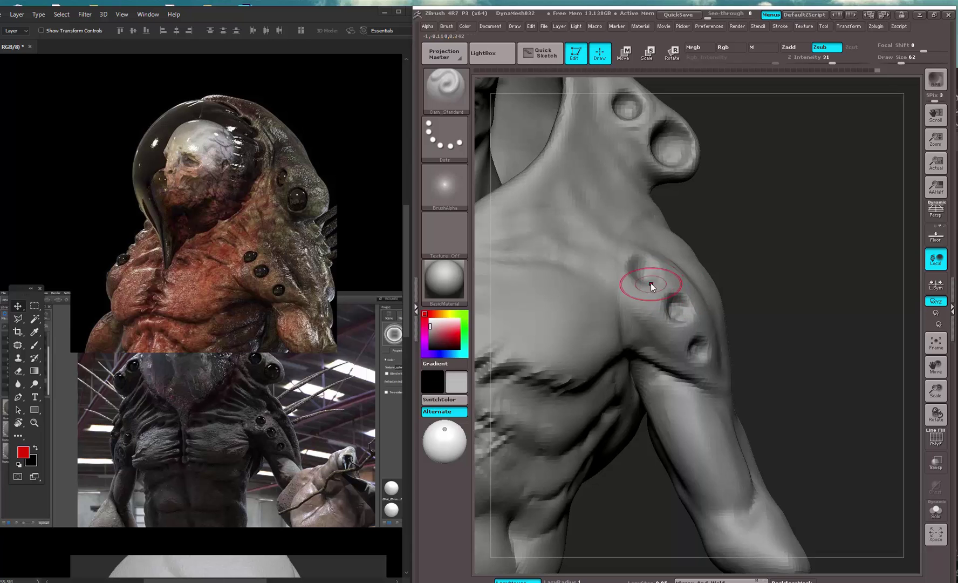
pyautogui.moveTo(650, 283)
pyautogui.mouseDown()
pyautogui.moveTo(646, 266)
pyautogui.moveTo(636, 267)
pyautogui.mouseUp()
pyautogui.press('f')
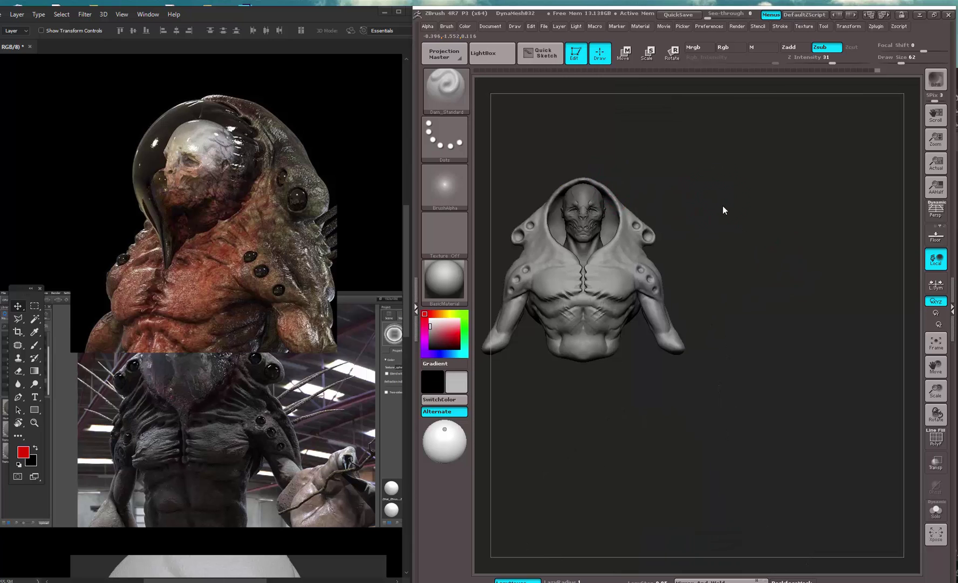
pyautogui.moveTo(723, 206)
pyautogui.mouseDown()
pyautogui.moveTo(722, 279)
pyautogui.moveTo(696, 290)
pyautogui.moveTo(743, 287)
pyautogui.moveTo(796, 338)
pyautogui.moveTo(845, 289)
pyautogui.moveTo(795, 222)
pyautogui.moveTo(806, 180)
pyautogui.moveTo(817, 210)
pyautogui.moveTo(821, 172)
pyautogui.moveTo(849, 163)
pyautogui.moveTo(838, 203)
pyautogui.moveTo(867, 203)
pyautogui.moveTo(842, 199)
pyautogui.moveTo(842, 184)
pyautogui.moveTo(824, 244)
pyautogui.moveTo(819, 227)
pyautogui.moveTo(826, 235)
pyautogui.mouseUp()
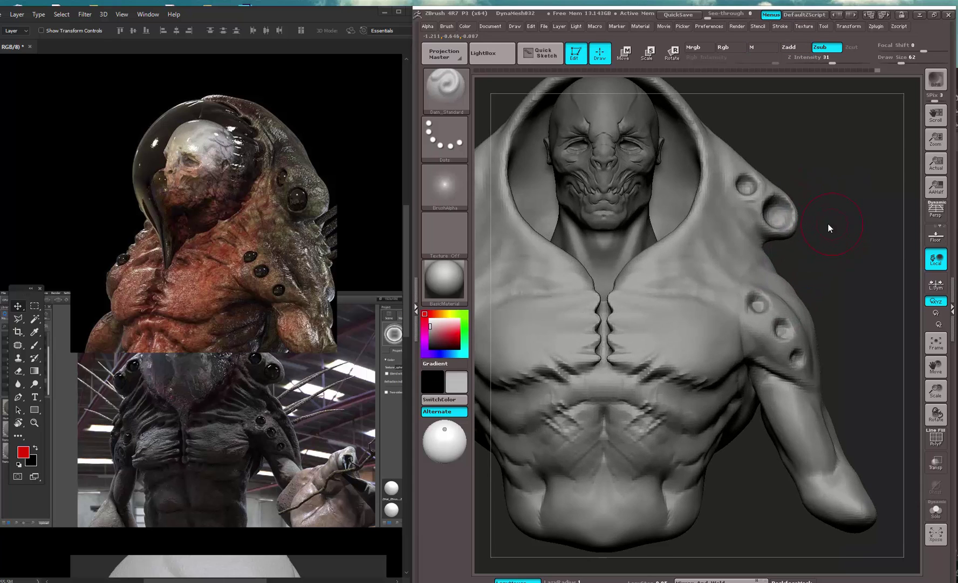
# - Raise diagonal skin ridges between the hood opening and the shoulder with the Standard brush, reducing the draw size to 23
pyautogui.press('b')
pyautogui.press('s')
pyautogui.press('t')
pyautogui.keyDown('alt'); pyautogui.moveTo(823, 131); pyautogui.dragTo(944, 151); pyautogui.keyUp('alt')
pyautogui.press('space')
pyautogui.moveTo(646, 296)
pyautogui.mouseDown()
pyautogui.moveTo(671, 297)
pyautogui.moveTo(659, 270)
pyautogui.moveTo(605, 290)
pyautogui.mouseUp()
pyautogui.press('space')
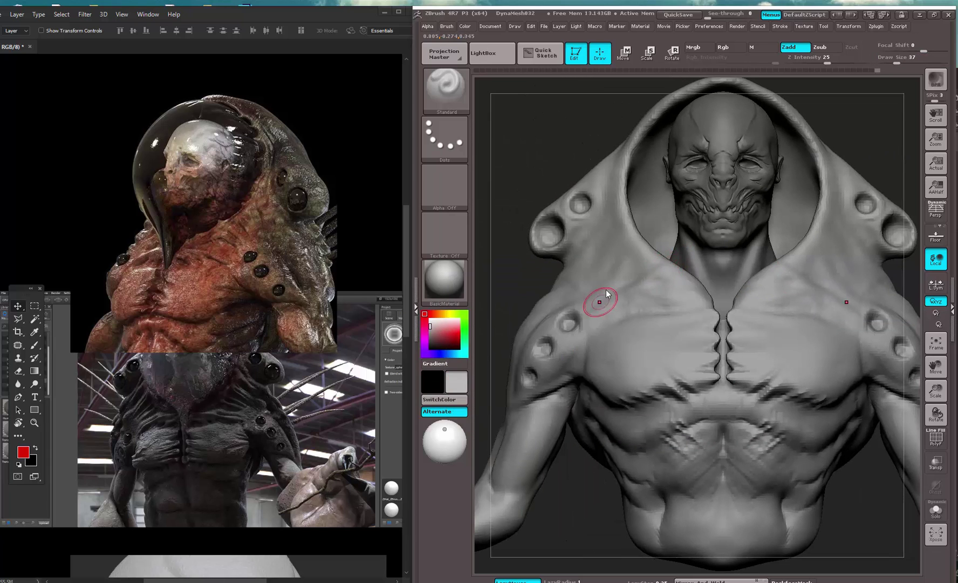
pyautogui.moveTo(545, 281)
pyautogui.mouseDown()
pyautogui.moveTo(641, 274)
pyautogui.moveTo(663, 260)
pyautogui.mouseUp()
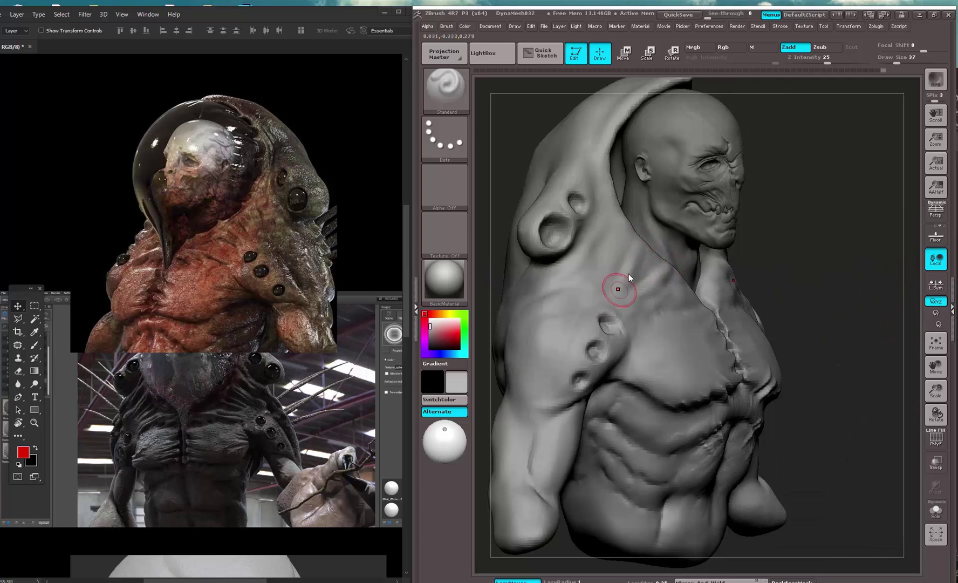
pyautogui.press('space')
pyautogui.click(646, 255)
pyautogui.moveTo(641, 248); pyautogui.dragTo(619, 296)
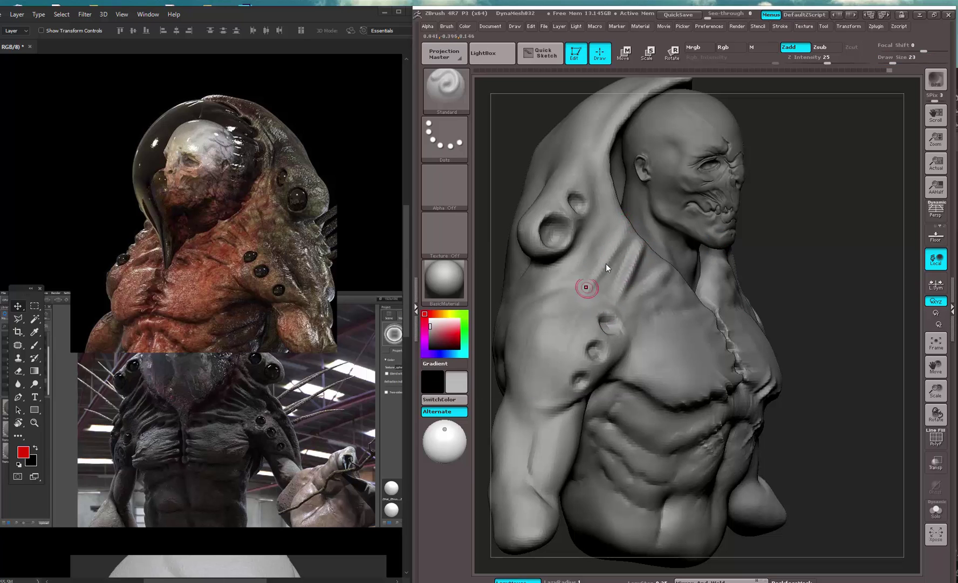
pyautogui.moveTo(634, 235); pyautogui.dragTo(589, 283)
# - Add more raised ridges down the side of the hood, from its rim toward the shoulder pits, at draw size 23
pyautogui.moveTo(826, 203); pyautogui.dragTo(597, 368)
pyautogui.moveTo(571, 239)
pyautogui.keyDown('alt'); pyautogui.mouseDown()
pyautogui.moveTo(554, 182)
pyautogui.moveTo(540, 183)
pyautogui.moveTo(659, 356)
pyautogui.moveTo(633, 396)
pyautogui.mouseUp(); pyautogui.keyUp('alt')
pyautogui.moveTo(681, 361); pyautogui.dragTo(626, 402)
pyautogui.moveTo(663, 350)
pyautogui.mouseDown()
pyautogui.moveTo(631, 379)
pyautogui.moveTo(669, 323)
pyautogui.moveTo(662, 328)
pyautogui.mouseUp()
pyautogui.moveTo(562, 229)
pyautogui.mouseDown()
pyautogui.moveTo(610, 243)
pyautogui.moveTo(635, 303)
pyautogui.moveTo(621, 286)
pyautogui.mouseUp()
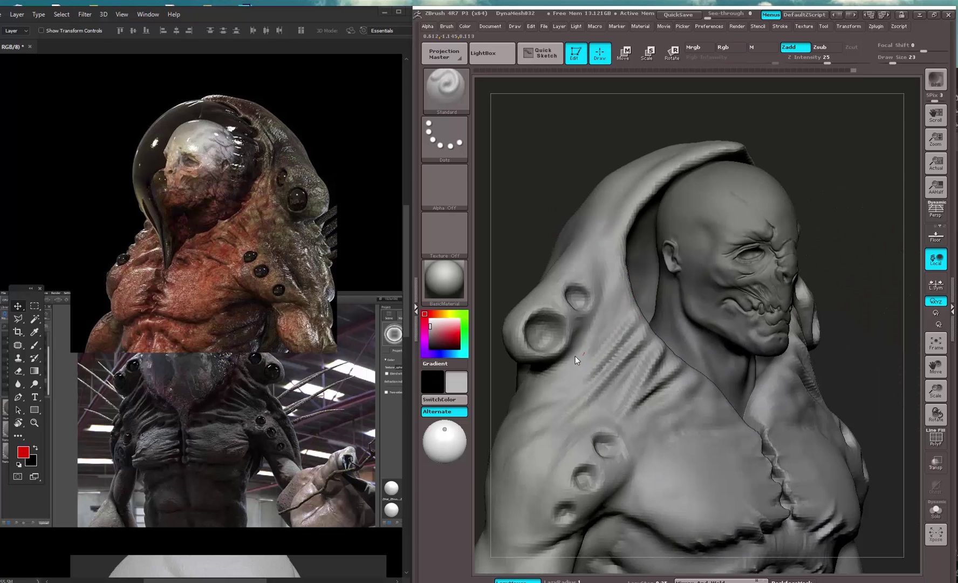
pyautogui.moveTo(580, 345)
pyautogui.mouseDown()
pyautogui.moveTo(624, 278)
pyautogui.moveTo(620, 303)
pyautogui.mouseUp()
pyautogui.moveTo(564, 370)
pyautogui.mouseDown()
pyautogui.moveTo(589, 335)
pyautogui.moveTo(562, 394)
pyautogui.moveTo(572, 378)
pyautogui.mouseUp()
# - Carve grooves between the diagonal ridges below the hood rim with the Dam_Standard brush at draw size 46
pyautogui.moveTo(823, 212)
pyautogui.keyDown('alt'); pyautogui.mouseDown()
pyautogui.moveTo(723, 156)
pyautogui.moveTo(708, 168)
pyautogui.mouseUp(); pyautogui.keyUp('alt')
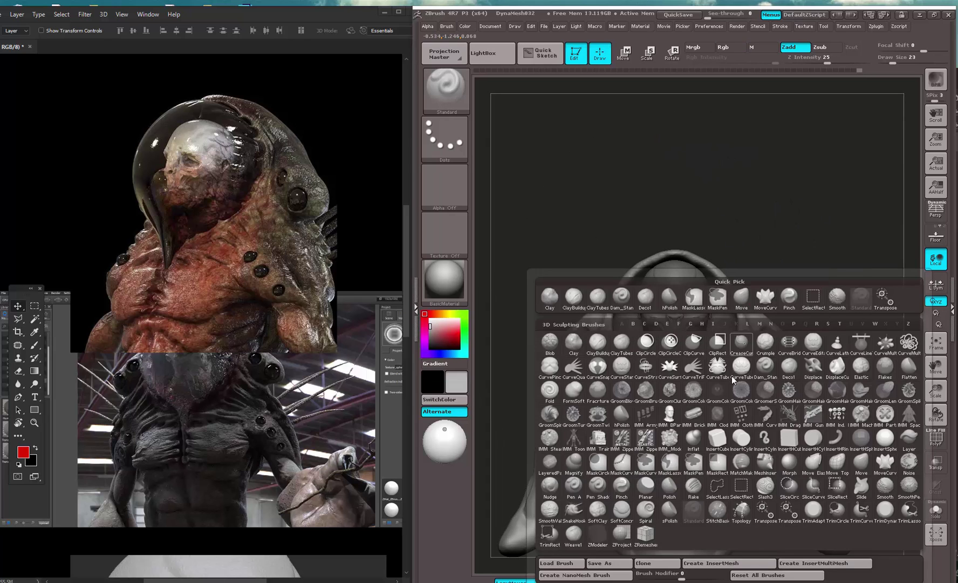
pyautogui.press('d')
pyautogui.press('s')
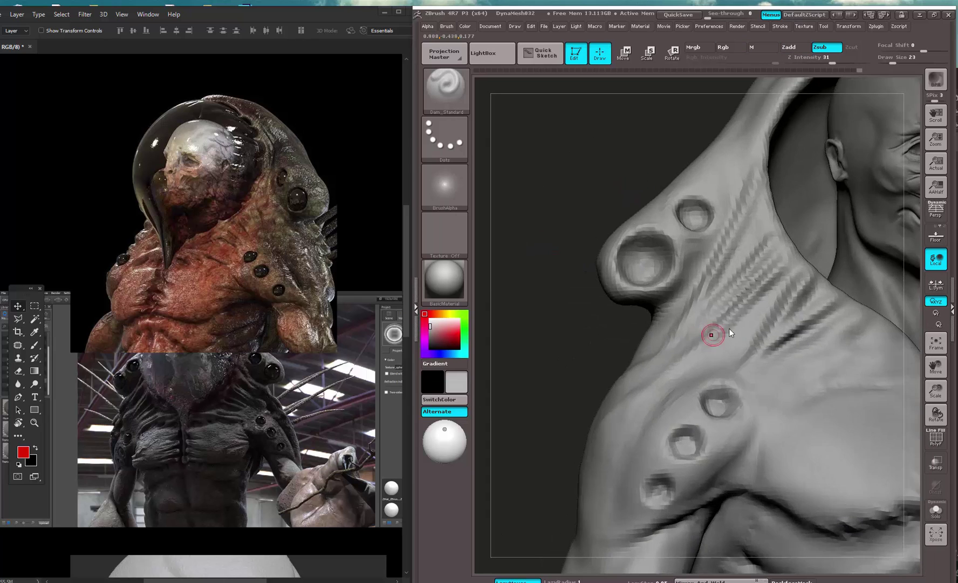
pyautogui.keyDown('alt'); pyautogui.moveTo(580, 360); pyautogui.dragTo(521, 396); pyautogui.keyUp('alt')
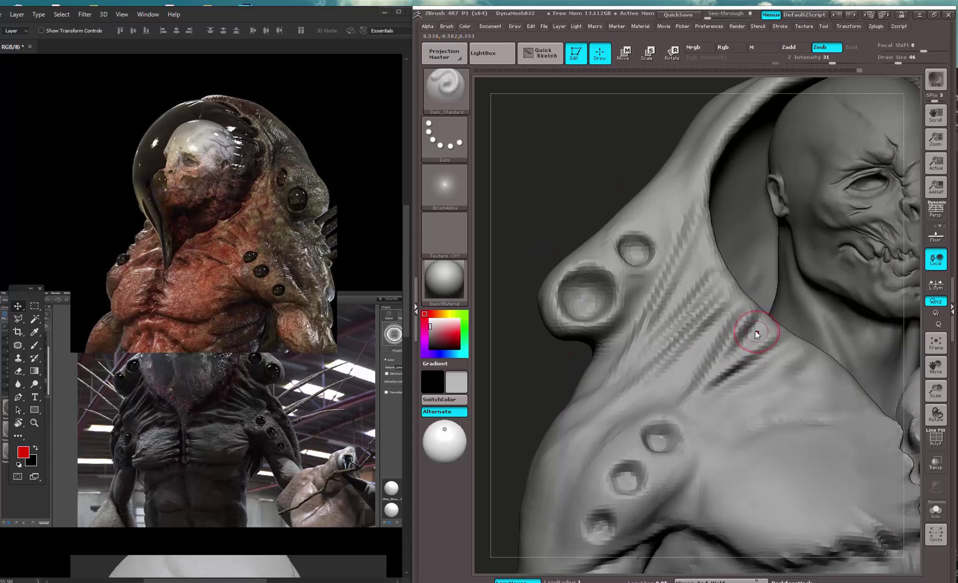
pyautogui.moveTo(737, 344)
pyautogui.mouseDown()
pyautogui.moveTo(754, 323)
pyautogui.moveTo(703, 329)
pyautogui.moveTo(659, 369)
pyautogui.mouseUp()
pyautogui.moveTo(731, 310); pyautogui.dragTo(672, 356)
pyautogui.moveTo(727, 286); pyautogui.dragTo(633, 350)
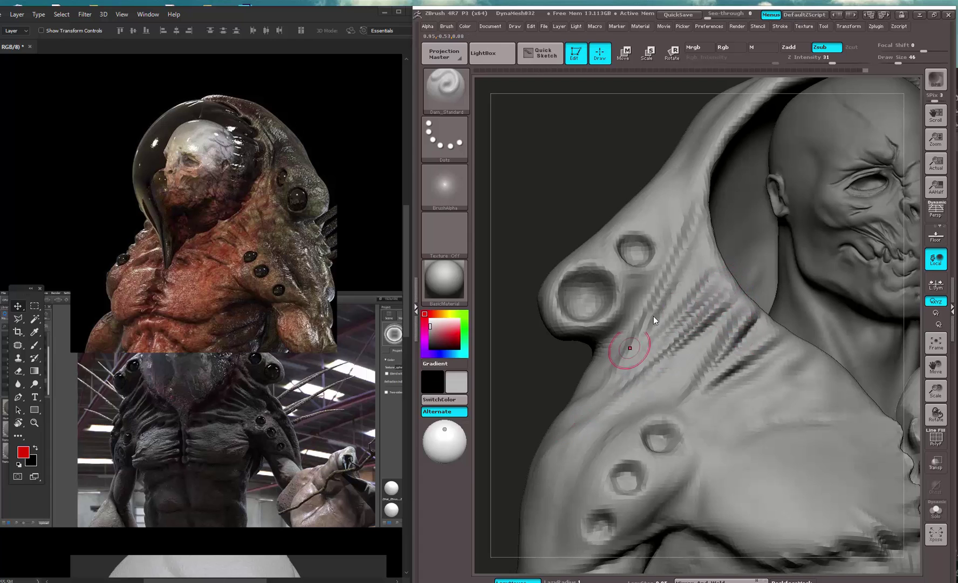
pyautogui.moveTo(717, 265); pyautogui.dragTo(639, 348)
pyautogui.moveTo(680, 300); pyautogui.dragTo(641, 328)
pyautogui.moveTo(699, 218); pyautogui.dragTo(648, 336)
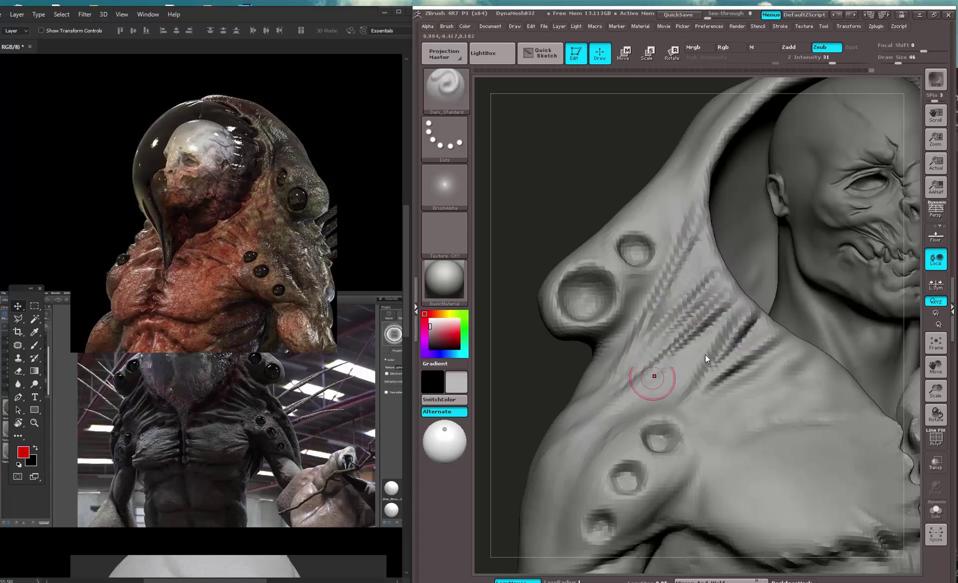
pyautogui.moveTo(785, 339); pyautogui.dragTo(681, 406)
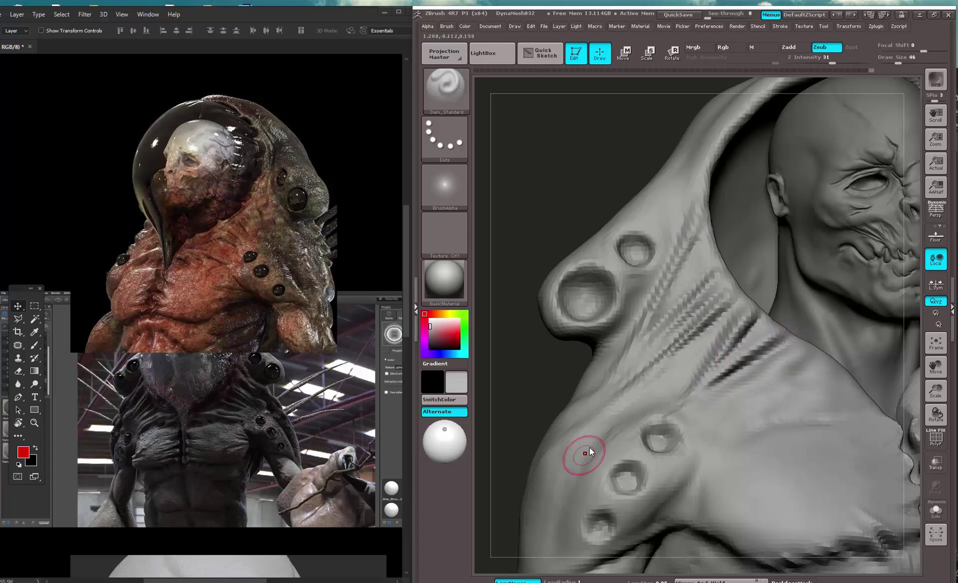
# - Refine the diagonal grooves between the hood rim and the shoulder from the front with smoothing and Dam_Standard strokes
pyautogui.moveTo(586, 166)
pyautogui.keyDown('alt'); pyautogui.mouseDown()
pyautogui.moveTo(827, 178)
pyautogui.moveTo(656, 147)
pyautogui.moveTo(698, 340)
pyautogui.mouseUp(); pyautogui.keyUp('alt')
pyautogui.moveTo(607, 340)
pyautogui.keyDown('shift'); pyautogui.mouseDown()
pyautogui.moveTo(582, 346)
pyautogui.moveTo(577, 326)
pyautogui.moveTo(559, 353)
pyautogui.moveTo(585, 366)
pyautogui.mouseUp(); pyautogui.keyUp('shift')
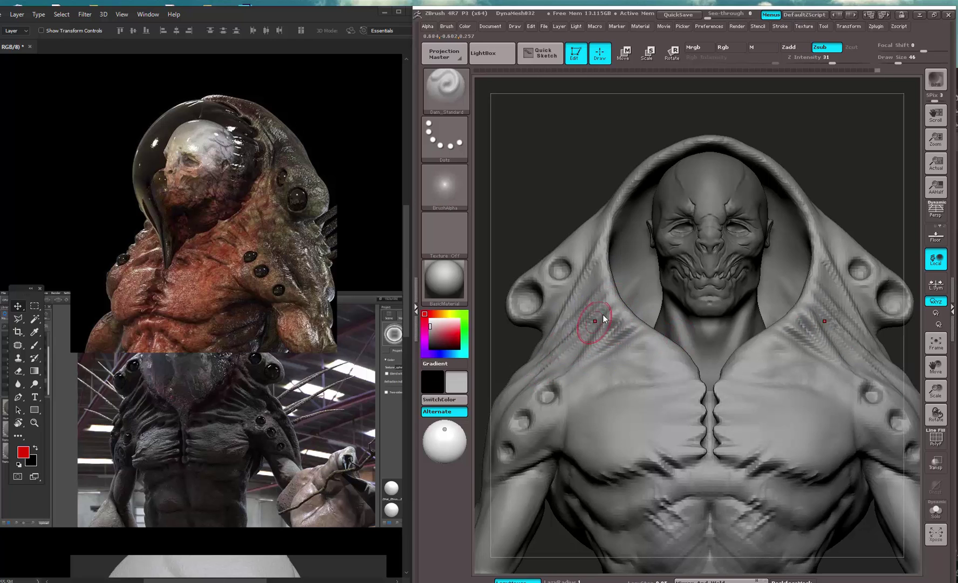
pyautogui.moveTo(517, 391); pyautogui.dragTo(508, 404)
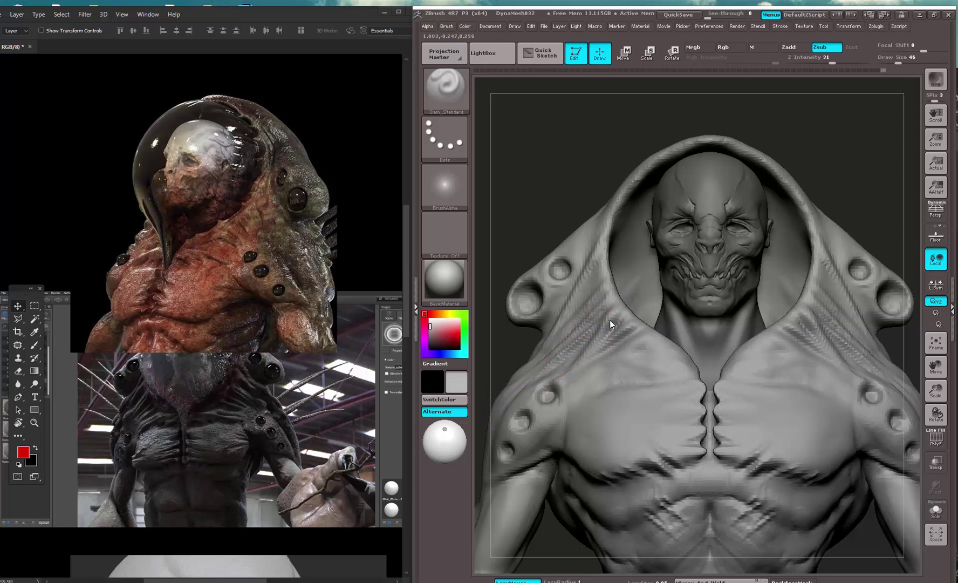
pyautogui.moveTo(609, 319); pyautogui.dragTo(550, 394)
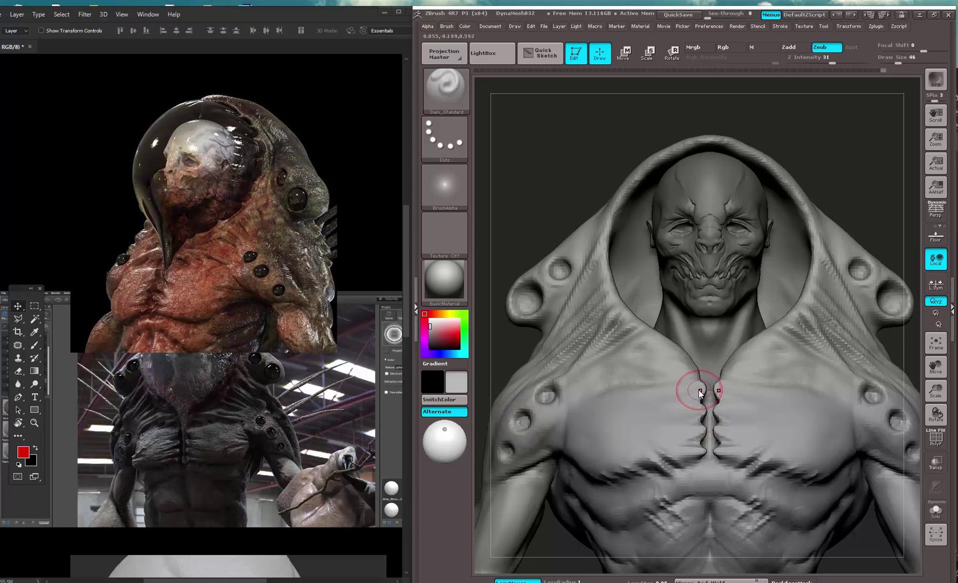
# - Raise muscle fibres across the upper chest and ridges along the collar edge with the Standard brush at draw sizes 33 and 29
pyautogui.press('b')
pyautogui.press('s')
pyautogui.press('t')
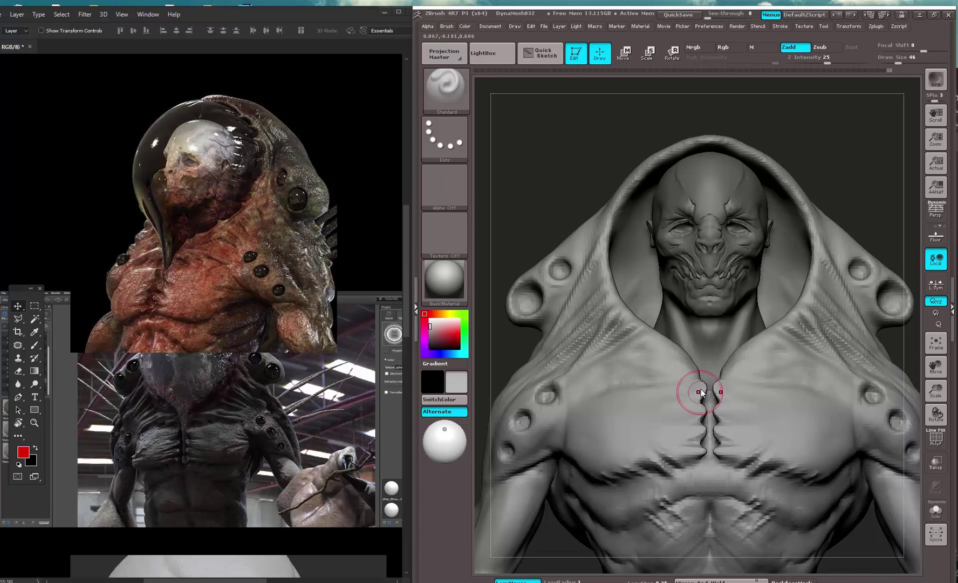
pyautogui.press('space')
pyautogui.click(703, 387)
pyautogui.moveTo(698, 386); pyautogui.dragTo(584, 402)
pyautogui.moveTo(686, 400); pyautogui.dragTo(640, 396)
pyautogui.moveTo(695, 384); pyautogui.dragTo(637, 394)
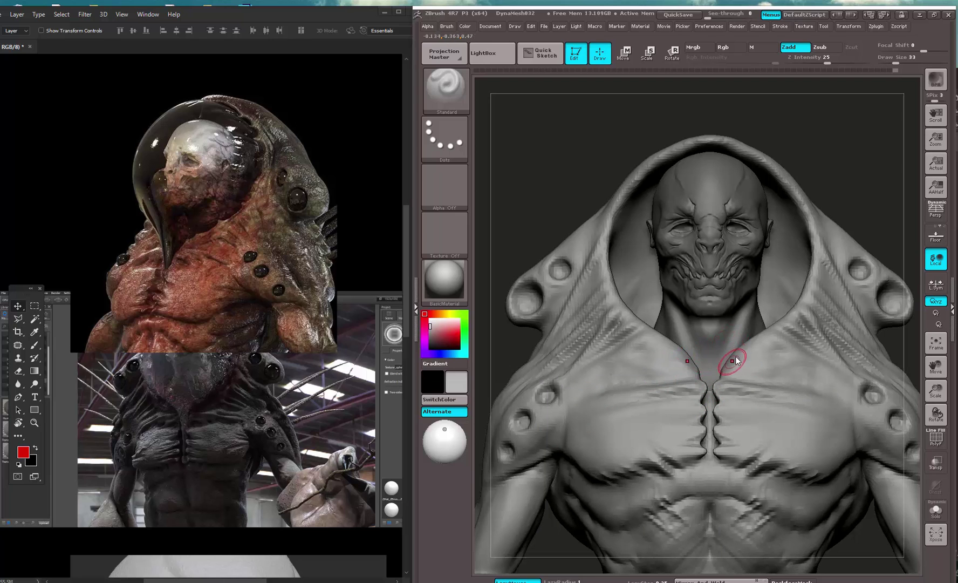
pyautogui.press('space')
pyautogui.moveTo(739, 353)
pyautogui.mouseDown()
pyautogui.moveTo(752, 340)
pyautogui.moveTo(731, 363)
pyautogui.moveTo(806, 301)
pyautogui.moveTo(744, 351)
pyautogui.moveTo(751, 384)
pyautogui.moveTo(809, 388)
pyautogui.moveTo(788, 388)
pyautogui.moveTo(802, 415)
pyautogui.mouseUp()
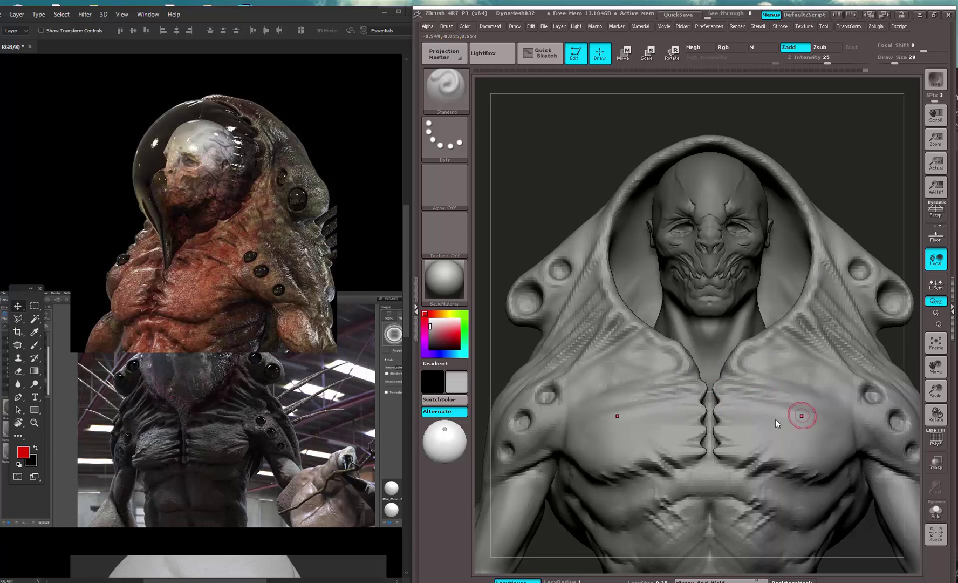
# - Build up the vertical ridges at the outer sides of the lower abdominals with the Standard brush at draw size 41
pyautogui.moveTo(840, 169)
pyautogui.keyDown('alt'); pyautogui.mouseDown()
pyautogui.moveTo(810, 127)
pyautogui.moveTo(791, 49)
pyautogui.mouseUp(); pyautogui.keyUp('alt')
pyautogui.moveTo(740, 499)
pyautogui.keyDown('alt'); pyautogui.mouseDown()
pyautogui.moveTo(768, 415)
pyautogui.moveTo(763, 315)
pyautogui.mouseUp(); pyautogui.keyUp('alt')
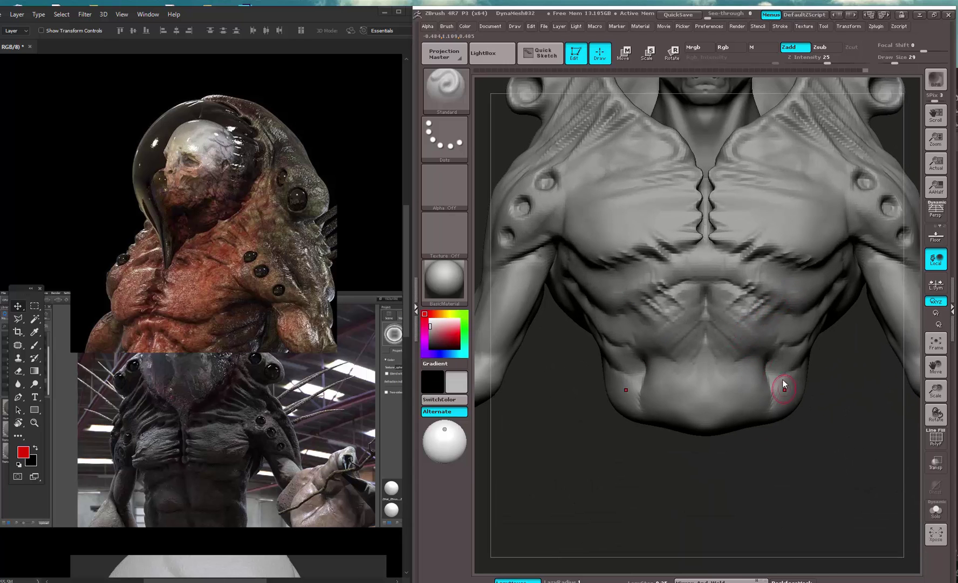
pyautogui.press('space')
pyautogui.click(770, 371)
pyautogui.moveTo(773, 346); pyautogui.dragTo(768, 386)
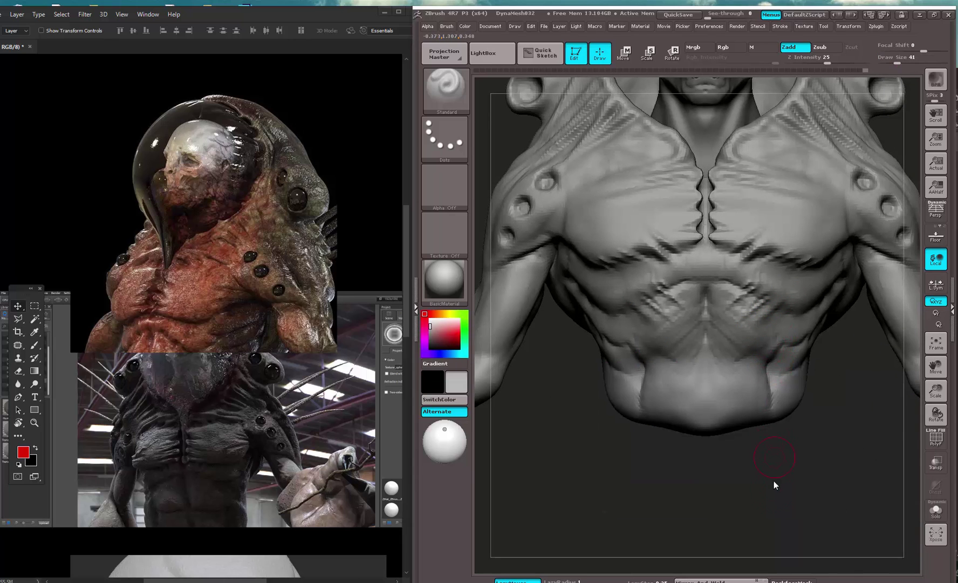
pyautogui.moveTo(774, 481); pyautogui.dragTo(823, 472)
pyautogui.moveTo(688, 495); pyautogui.dragTo(714, 489)
# - Adjust the outline of the lower torso with the Move brush at draw size 94
pyautogui.press('b')
pyautogui.click(836, 466)
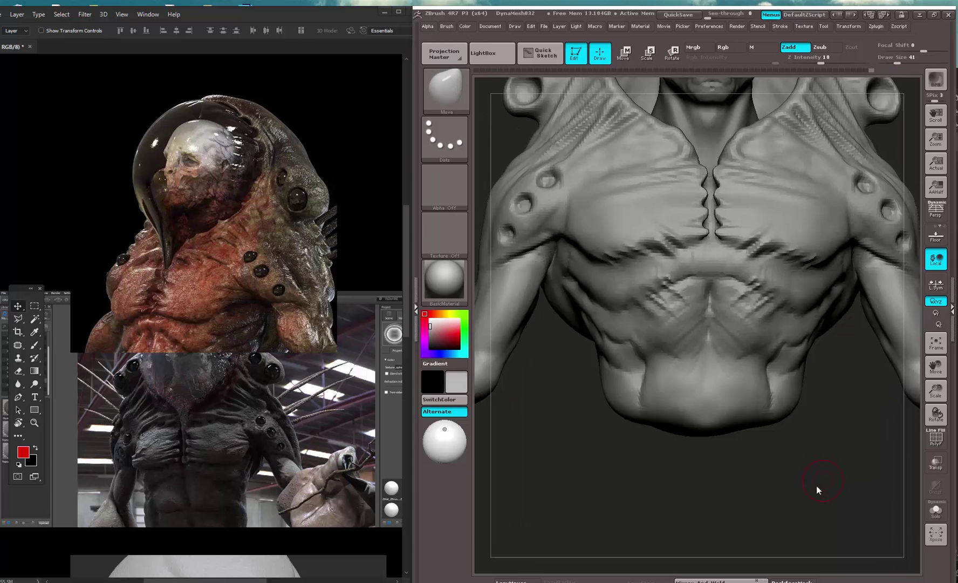
pyautogui.keyDown('shift'); pyautogui.moveTo(816, 485); pyautogui.dragTo(766, 475); pyautogui.keyUp('shift')
pyautogui.press('space')
pyautogui.click(771, 397)
pyautogui.press('f')
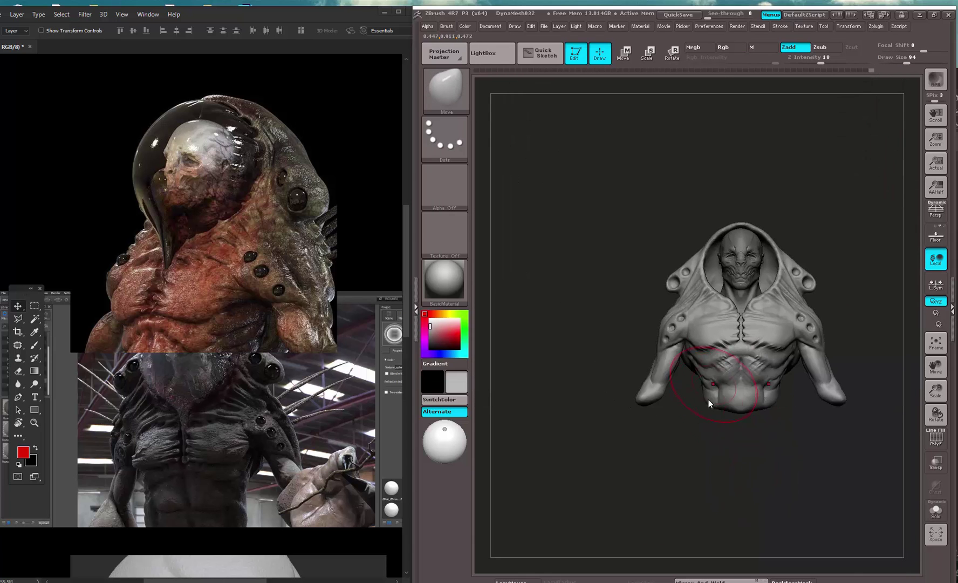
pyautogui.moveTo(712, 438); pyautogui.dragTo(748, 369)
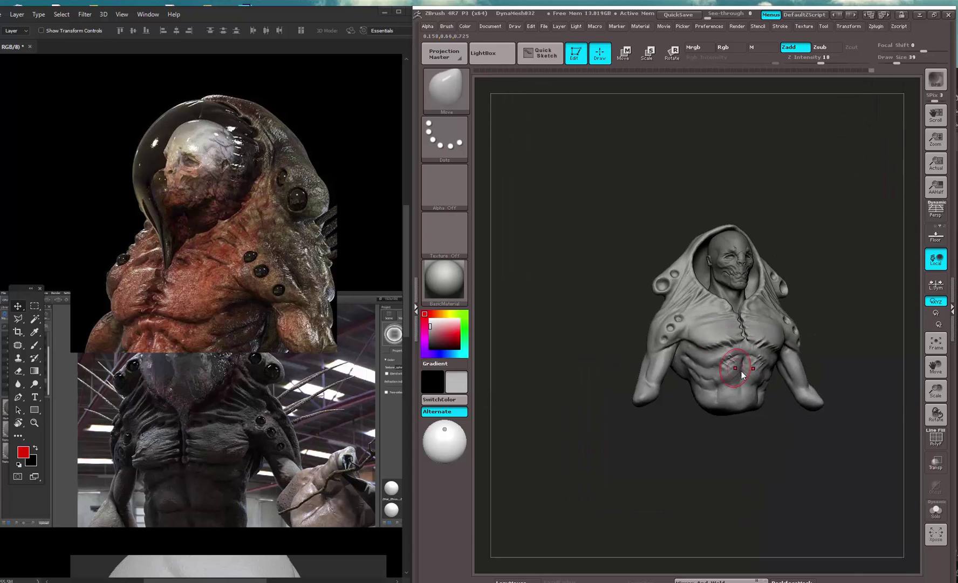
# - Polish the planes of the upper abdominals with the hPolish brush at draw size 39
pyautogui.press('b')
pyautogui.click(789, 318)
pyautogui.keyDown('ctrl'); pyautogui.moveTo(850, 216); pyautogui.dragTo(867, 423, button='right'); pyautogui.keyUp('ctrl')
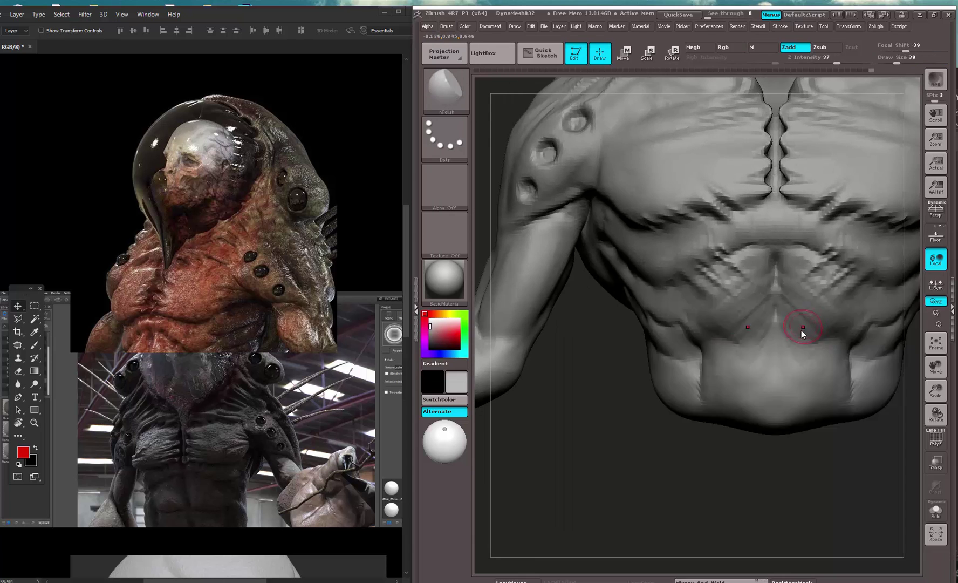
pyautogui.keyDown('alt'); pyautogui.moveTo(582, 519); pyautogui.dragTo(540, 573); pyautogui.keyUp('alt')
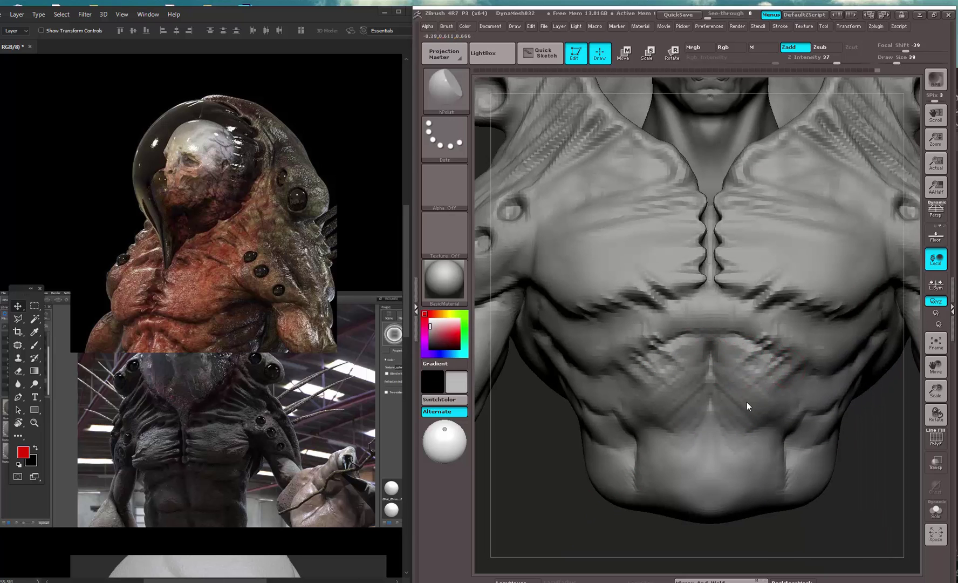
pyautogui.moveTo(661, 336); pyautogui.dragTo(639, 393)
# - Carve the spine groove further up the middle of the back with the Dam_Standard brush at draw size 74
pyautogui.moveTo(577, 431)
pyautogui.keyDown('alt'); pyautogui.mouseDown()
pyautogui.moveTo(589, 418)
pyautogui.moveTo(566, 263)
pyautogui.moveTo(594, 243)
pyautogui.moveTo(596, 269)
pyautogui.moveTo(615, 284)
pyautogui.moveTo(747, 261)
pyautogui.moveTo(816, 289)
pyautogui.moveTo(809, 353)
pyautogui.mouseUp(); pyautogui.keyUp('alt')
pyautogui.press('b')
pyautogui.press('d')
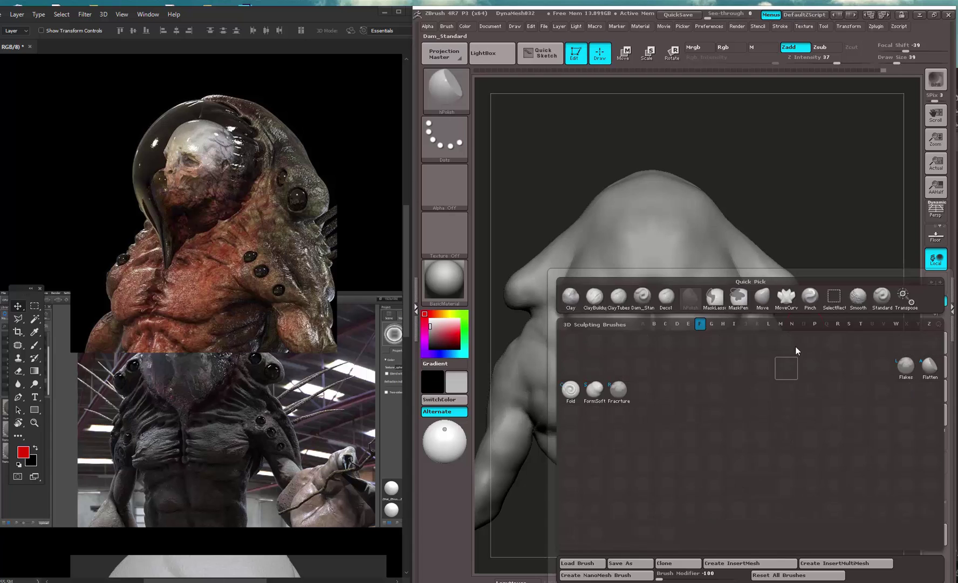
pyautogui.press('s')
pyautogui.press('b')
pyautogui.keyDown('alt'); pyautogui.moveTo(811, 218); pyautogui.dragTo(854, 298); pyautogui.keyUp('alt')
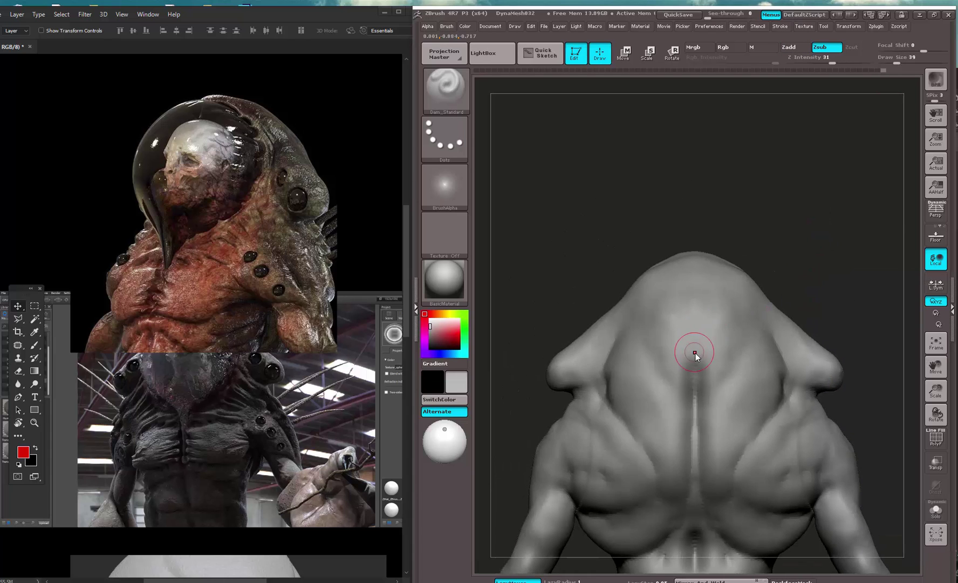
pyautogui.press(']')
pyautogui.press(']')
pyautogui.press(']')
pyautogui.moveTo(694, 338); pyautogui.dragTo(693, 397)
pyautogui.keyDown('alt'); pyautogui.moveTo(822, 302); pyautogui.dragTo(809, 244); pyautogui.keyUp('alt')
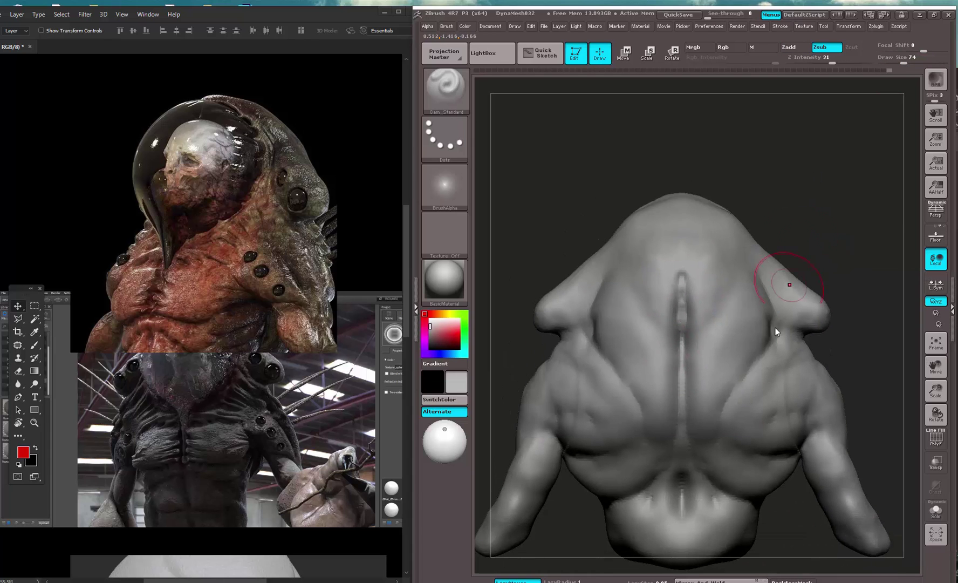
# - Deepen the creases along the inner and lower edges of the shoulder blades with the Dam_Standard brush at draw size 74
pyautogui.moveTo(765, 343); pyautogui.dragTo(723, 432)
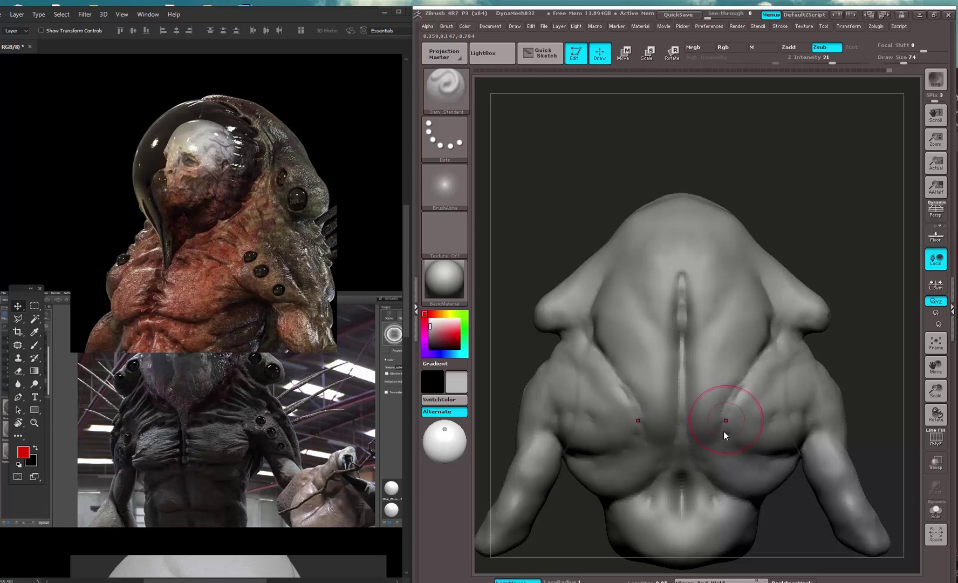
pyautogui.moveTo(639, 426); pyautogui.dragTo(588, 452)
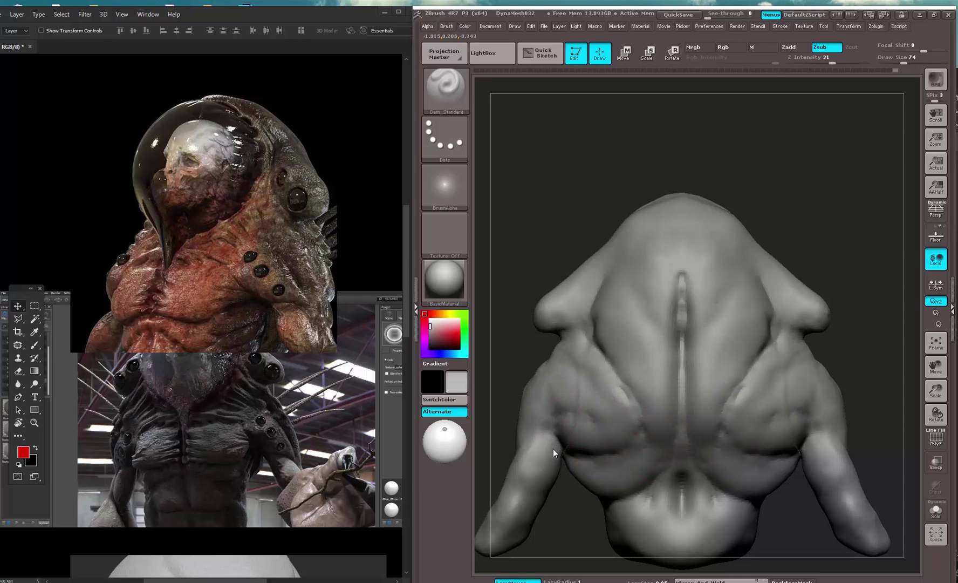
pyautogui.moveTo(519, 492)
pyautogui.mouseDown()
pyautogui.moveTo(565, 464)
pyautogui.moveTo(572, 296)
pyautogui.moveTo(641, 328)
pyautogui.moveTo(736, 317)
pyautogui.moveTo(680, 407)
pyautogui.mouseUp()
pyautogui.press('shift')
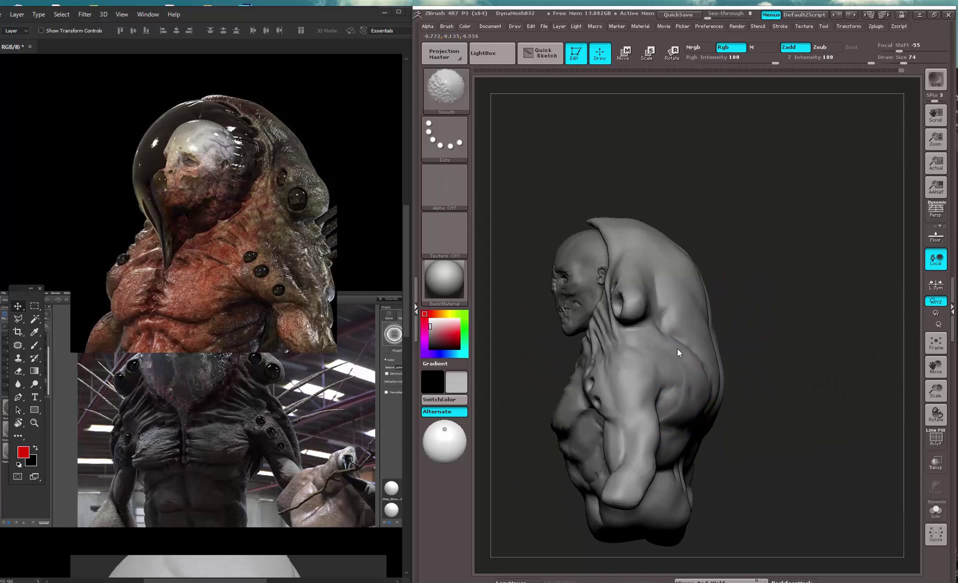
# - Compare the current torso with an earlier undo-history state and examine the hood, shoulder pits and back
pyautogui.moveTo(678, 348)
pyautogui.mouseDown()
pyautogui.moveTo(802, 287)
pyautogui.moveTo(856, 210)
pyautogui.mouseUp()
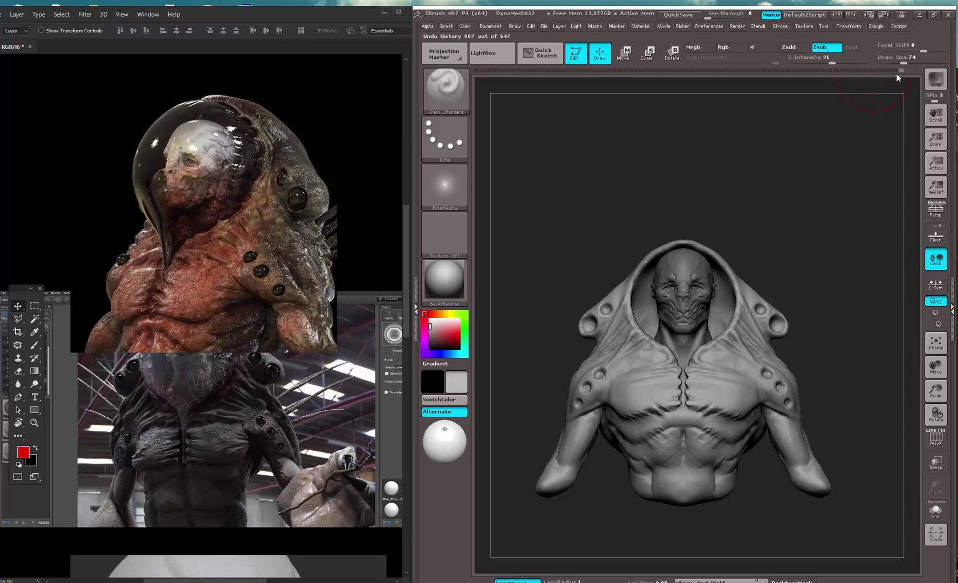
pyautogui.moveTo(897, 70)
pyautogui.mouseDown()
pyautogui.moveTo(631, 83)
pyautogui.moveTo(452, 136)
pyautogui.moveTo(883, 108)
pyautogui.mouseUp()
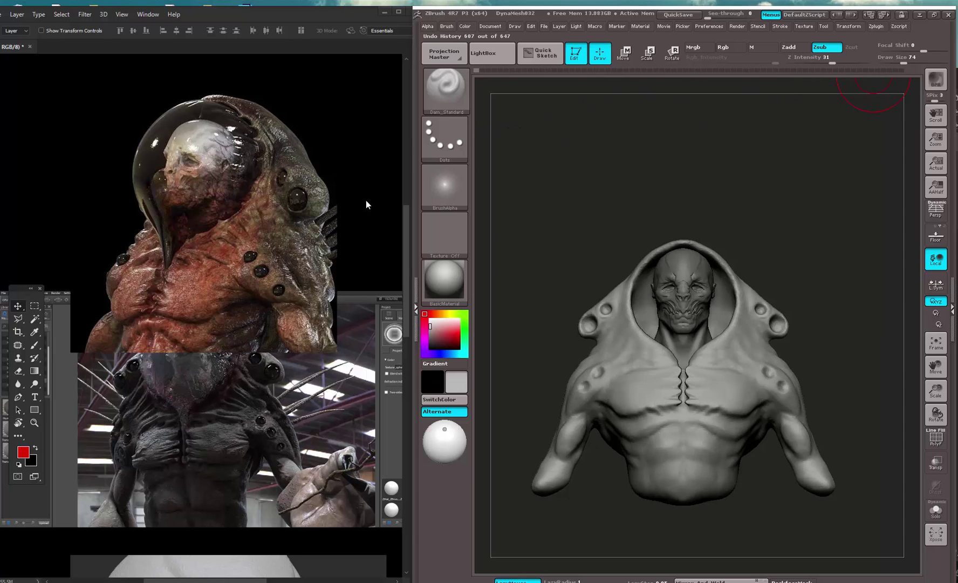
pyautogui.moveTo(948, 164); pyautogui.dragTo(955, 165)
pyautogui.moveTo(751, 196)
pyautogui.mouseDown()
pyautogui.moveTo(792, 198)
pyautogui.moveTo(748, 192)
pyautogui.moveTo(824, 224)
pyautogui.moveTo(748, 212)
pyautogui.moveTo(796, 265)
pyautogui.mouseUp()
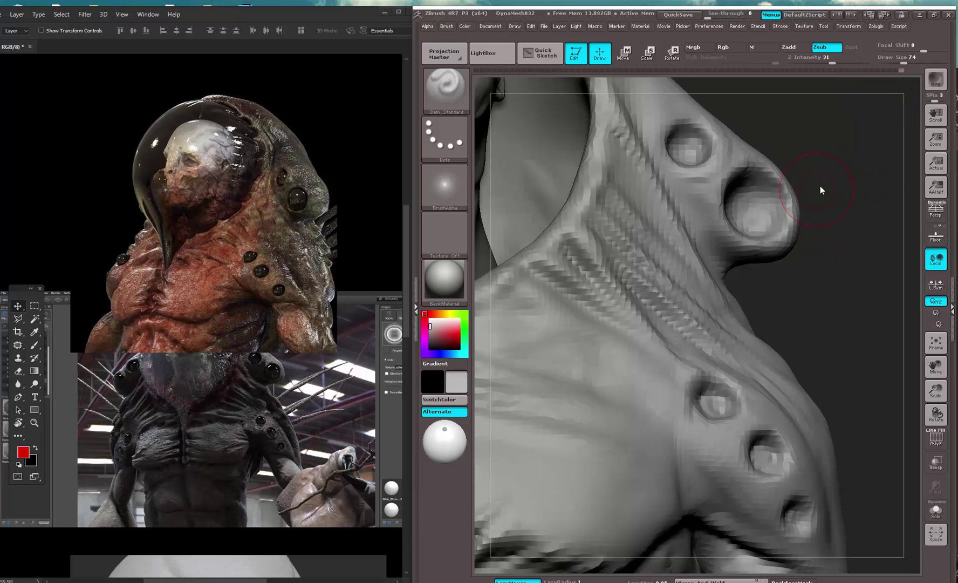
pyautogui.press('t')
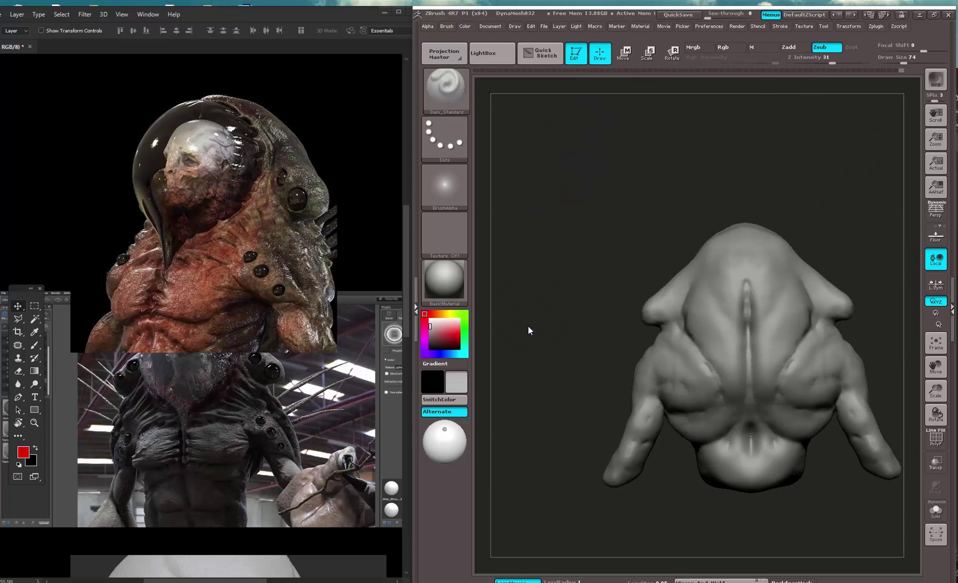
# - Raise the rims around the two pits on the side of the hood with the Standard brush at draw size 41
pyautogui.moveTo(528, 326)
pyautogui.mouseDown()
pyautogui.moveTo(621, 313)
pyautogui.moveTo(743, 208)
pyautogui.moveTo(776, 250)
pyautogui.moveTo(778, 197)
pyautogui.moveTo(862, 223)
pyautogui.mouseUp()
pyautogui.press('b')
pyautogui.press('s')
pyautogui.press('t')
pyautogui.keyDown('alt'); pyautogui.moveTo(892, 171); pyautogui.dragTo(946, 268); pyautogui.keyUp('alt')
pyautogui.moveTo(841, 183)
pyautogui.keyDown('alt'); pyautogui.mouseDown()
pyautogui.moveTo(875, 176)
pyautogui.moveTo(754, 154)
pyautogui.mouseUp(); pyautogui.keyUp('alt')
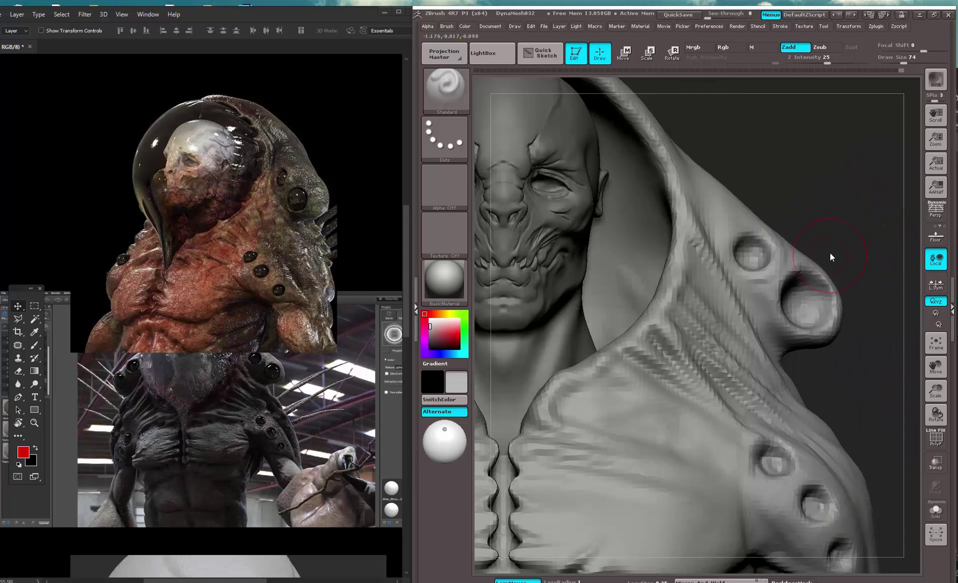
pyautogui.press('[')
pyautogui.press('[')
pyautogui.press('[')
pyautogui.moveTo(807, 267); pyautogui.dragTo(777, 309)
pyautogui.moveTo(811, 267); pyautogui.dragTo(818, 333)
pyautogui.moveTo(748, 237); pyautogui.dragTo(761, 269)
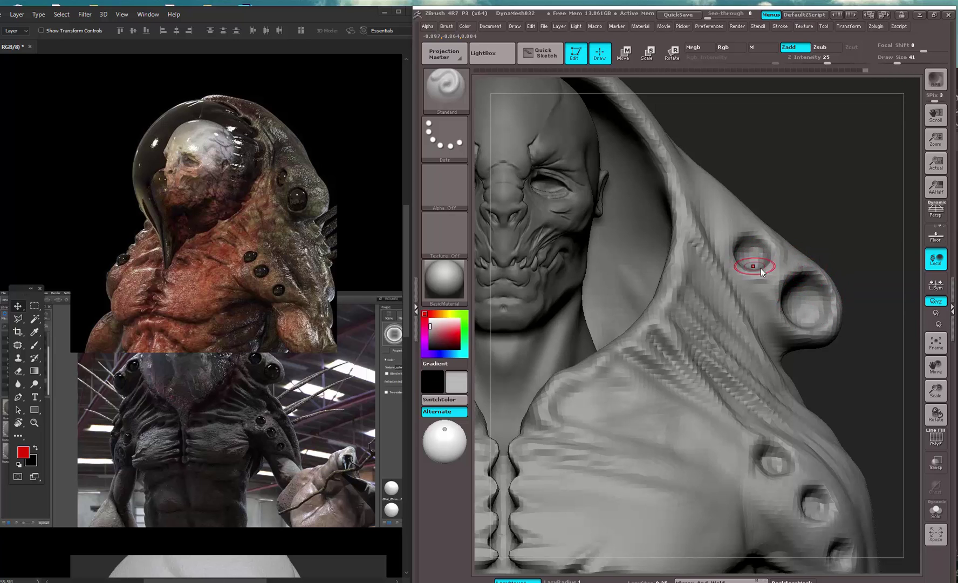
pyautogui.moveTo(699, 184)
pyautogui.keyDown('alt'); pyautogui.mouseDown()
pyautogui.moveTo(681, 169)
pyautogui.moveTo(671, 132)
pyautogui.mouseUp(); pyautogui.keyUp('alt')
pyautogui.moveTo(773, 173)
pyautogui.mouseDown()
pyautogui.moveTo(768, 137)
pyautogui.moveTo(785, 242)
pyautogui.mouseUp()
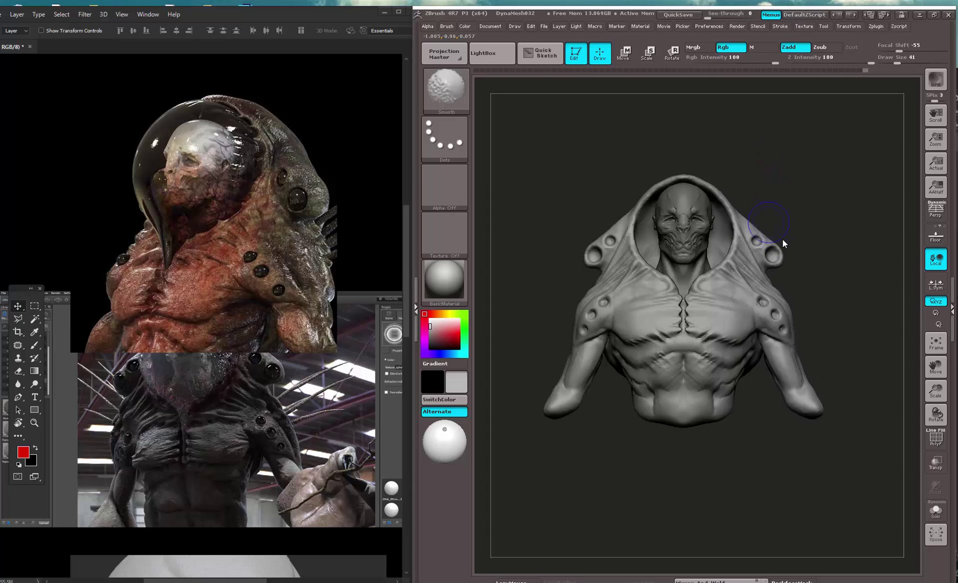
# - Adjust the chest profile in side view with the Move brush at draw sizes 116 and 83
pyautogui.press('b')
pyautogui.click(886, 462)
pyautogui.keyDown('shift'); pyautogui.moveTo(885, 461); pyautogui.dragTo(799, 431); pyautogui.keyUp('shift')
pyautogui.press('space')
pyautogui.click(696, 330)
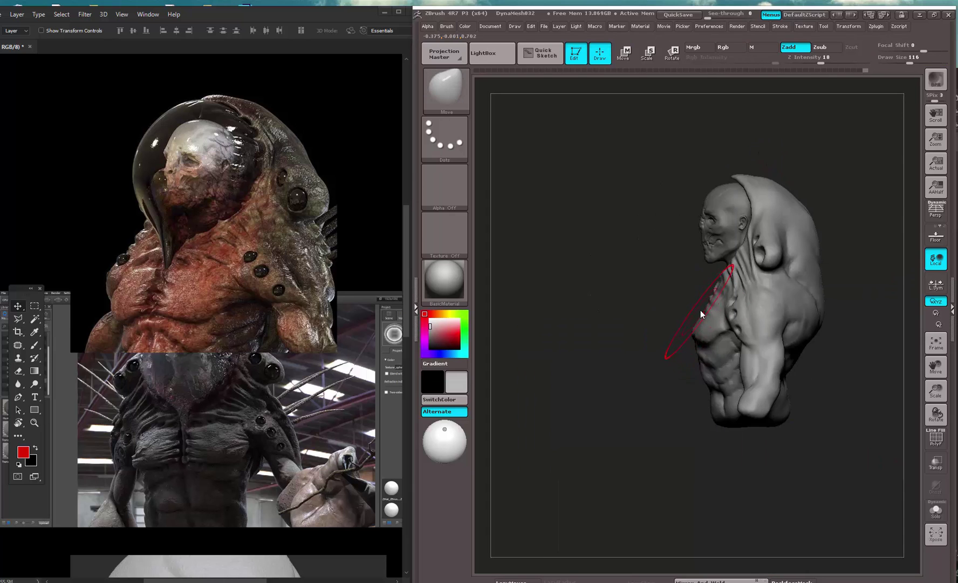
pyautogui.press('space')
pyautogui.click(701, 311)
pyautogui.moveTo(700, 309); pyautogui.dragTo(699, 304)
pyautogui.press('space')
pyautogui.click(696, 308)
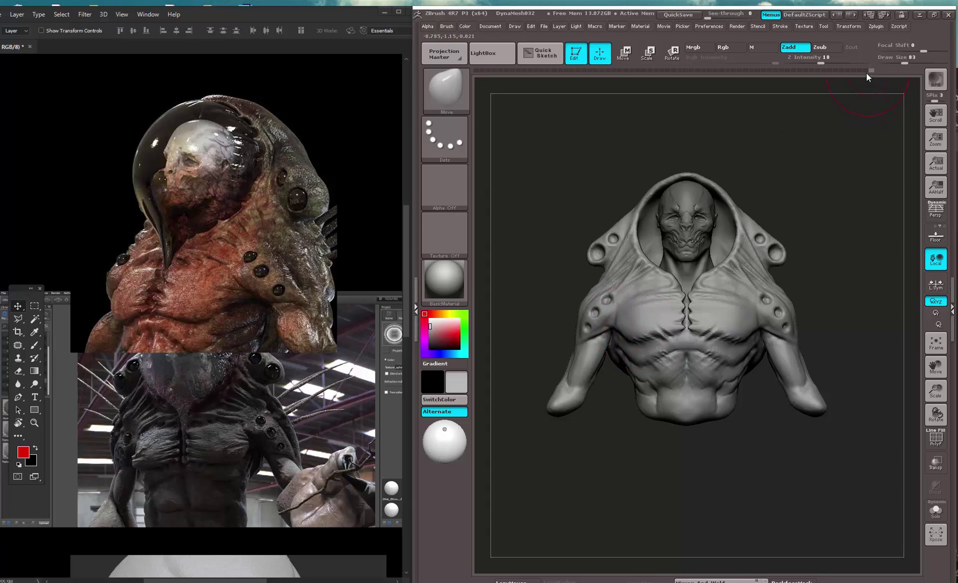
pyautogui.moveTo(867, 71)
pyautogui.mouseDown()
pyautogui.moveTo(852, 82)
pyautogui.moveTo(807, 84)
pyautogui.mouseUp()
pyautogui.moveTo(908, 89)
pyautogui.mouseDown()
pyautogui.moveTo(853, 180)
pyautogui.moveTo(802, 179)
pyautogui.moveTo(814, 187)
pyautogui.mouseUp()
# - Adjust the outline of the shoulders and upper arms with a large Move brush, starting at draw size 197
pyautogui.press('space')
pyautogui.moveTo(806, 324); pyautogui.dragTo(822, 323)
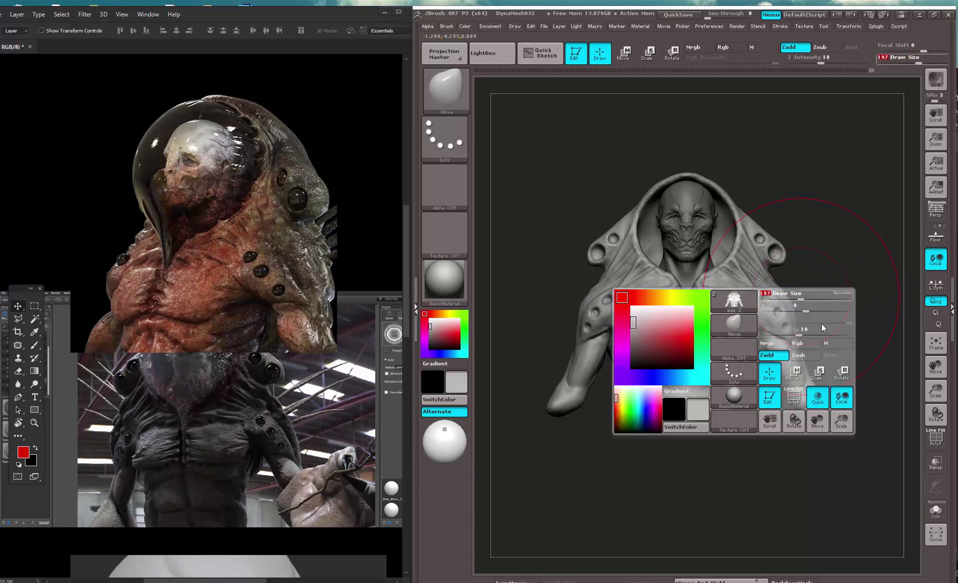
pyautogui.hotkey('ctrl', 'z')
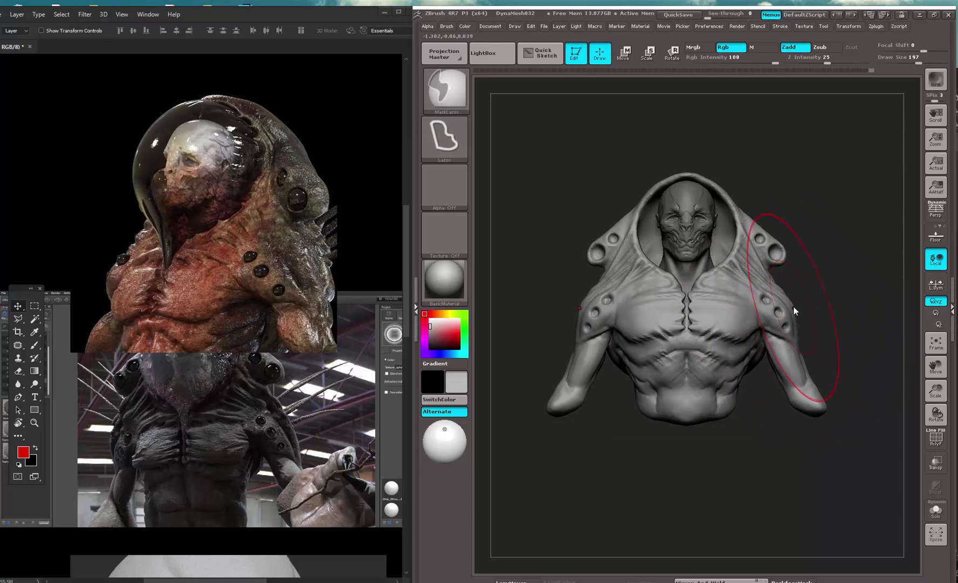
pyautogui.press('space')
pyautogui.moveTo(790, 306); pyautogui.dragTo(785, 325)
pyautogui.press('space')
pyautogui.moveTo(720, 418)
pyautogui.keyDown('shift'); pyautogui.mouseDown()
pyautogui.moveTo(707, 421)
pyautogui.moveTo(716, 428)
pyautogui.moveTo(700, 429)
pyautogui.moveTo(726, 460)
pyautogui.moveTo(721, 473)
pyautogui.moveTo(742, 488)
pyautogui.mouseUp(); pyautogui.keyUp('shift')
# - Carve a navel into the middle of the lower abdomen with the Dam_Standard brush at draw size 39 and soften its surroundings
pyautogui.press('b')
pyautogui.click(778, 370)
pyautogui.moveTo(733, 539)
pyautogui.keyDown('alt'); pyautogui.mouseDown()
pyautogui.moveTo(738, 469)
pyautogui.moveTo(739, 494)
pyautogui.mouseUp(); pyautogui.keyUp('alt')
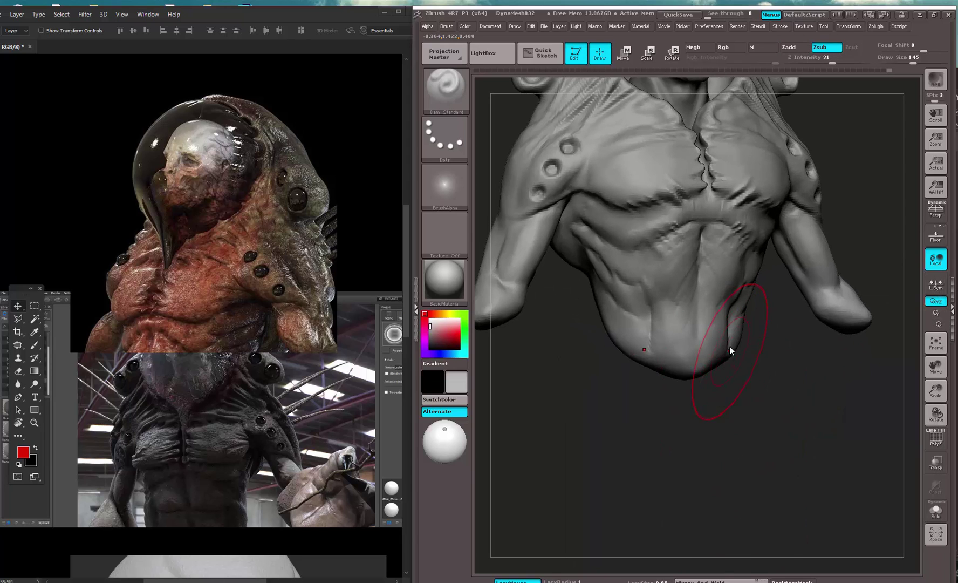
pyautogui.press('space')
pyautogui.moveTo(729, 346)
pyautogui.mouseDown()
pyautogui.moveTo(693, 323)
pyautogui.moveTo(702, 318)
pyautogui.moveTo(696, 331)
pyautogui.mouseUp()
pyautogui.press('space')
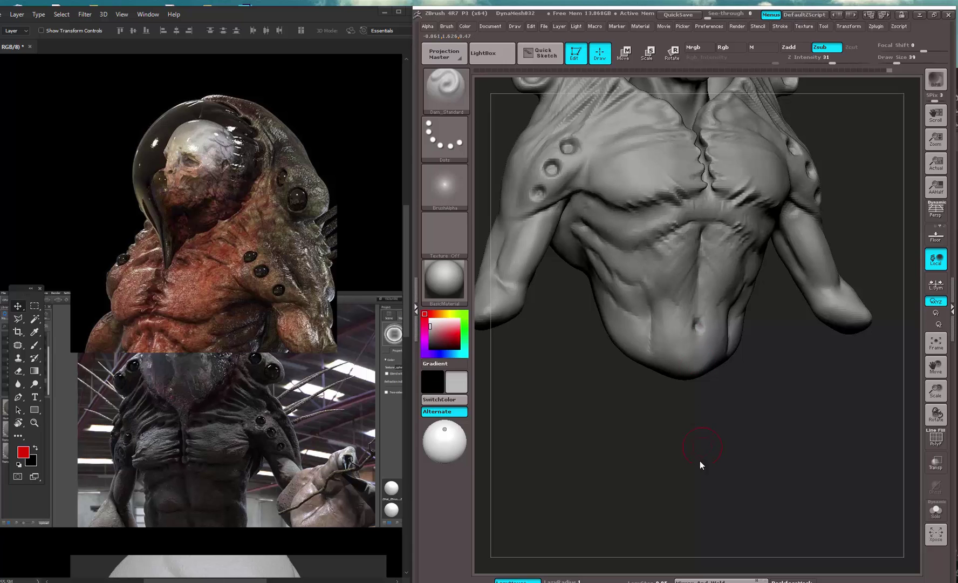
pyautogui.moveTo(701, 462)
pyautogui.keyDown('alt'); pyautogui.mouseDown()
pyautogui.moveTo(779, 266)
pyautogui.moveTo(763, 266)
pyautogui.moveTo(775, 264)
pyautogui.moveTo(745, 448)
pyautogui.mouseUp(); pyautogui.keyUp('alt')
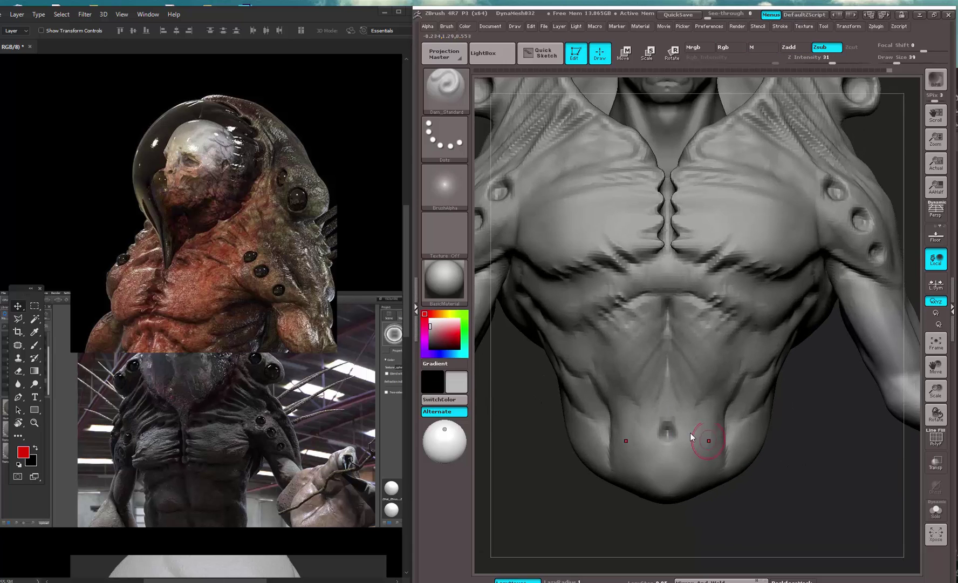
pyautogui.moveTo(690, 432)
pyautogui.keyDown('shift'); pyautogui.mouseDown()
pyautogui.moveTo(664, 427)
pyautogui.moveTo(667, 437)
pyautogui.moveTo(669, 410)
pyautogui.mouseUp(); pyautogui.keyUp('shift')
pyautogui.moveTo(662, 446); pyautogui.dragTo(665, 442)
# - Deepen the creases on the side abdominals and below the chest with the Dam_Standard brush at draw sizes 80 and 51
pyautogui.moveTo(709, 505)
pyautogui.keyDown('alt'); pyautogui.mouseDown()
pyautogui.moveTo(800, 262)
pyautogui.moveTo(815, 261)
pyautogui.moveTo(785, 364)
pyautogui.mouseUp(); pyautogui.keyUp('alt')
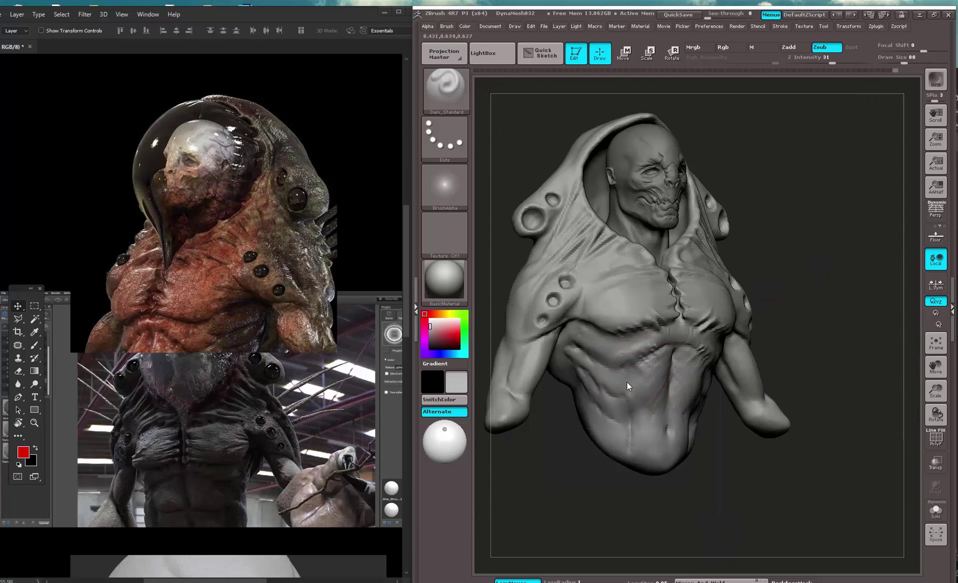
pyautogui.moveTo(639, 411); pyautogui.dragTo(645, 413)
pyautogui.keyDown('alt'); pyautogui.moveTo(788, 277); pyautogui.dragTo(782, 247); pyautogui.keyUp('alt')
pyautogui.press('space')
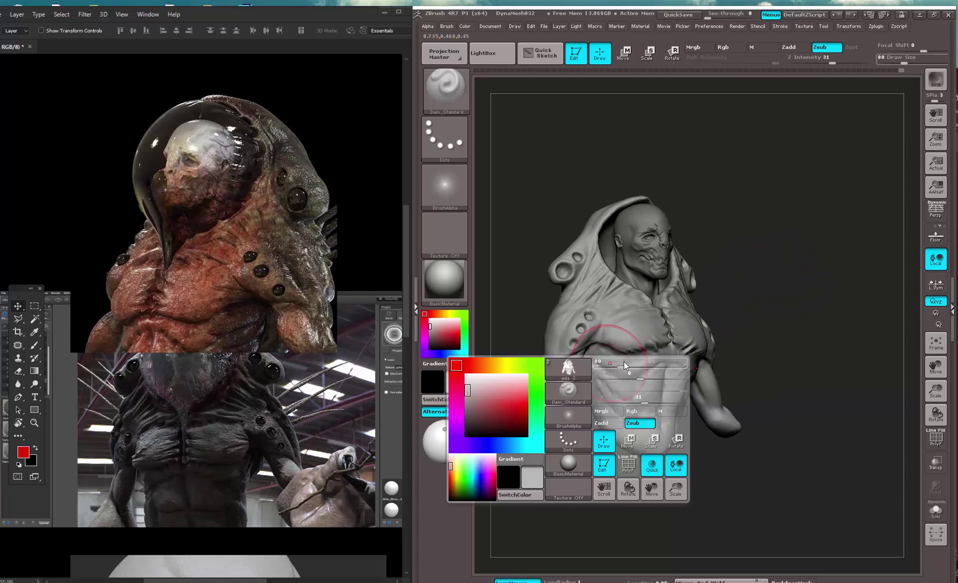
pyautogui.moveTo(624, 364); pyautogui.dragTo(614, 364)
pyautogui.keyDown('alt'); pyautogui.moveTo(768, 268); pyautogui.dragTo(762, 332); pyautogui.keyUp('alt')
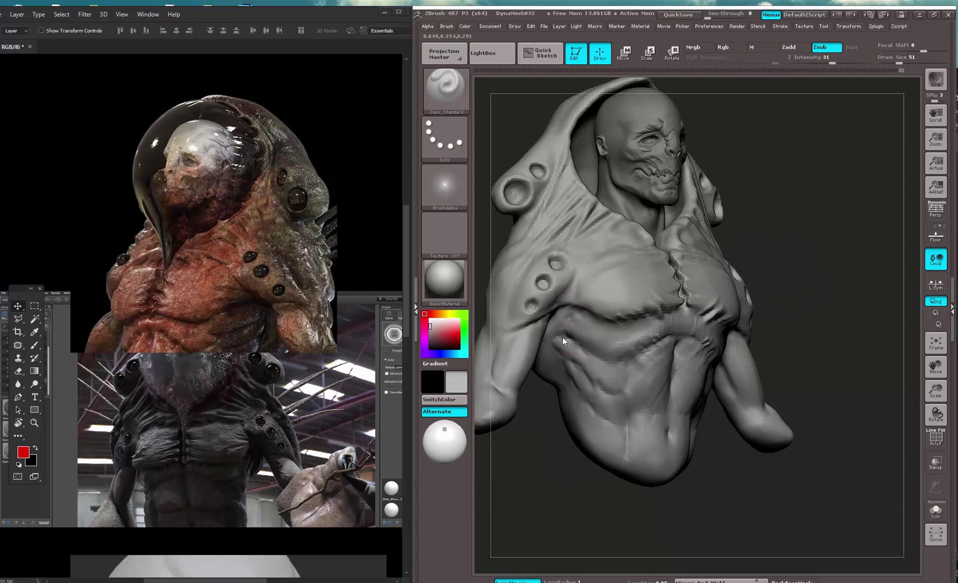
pyautogui.moveTo(590, 333)
pyautogui.mouseDown()
pyautogui.moveTo(591, 345)
pyautogui.moveTo(600, 337)
pyautogui.mouseUp()
pyautogui.moveTo(812, 265)
pyautogui.keyDown('alt'); pyautogui.mouseDown()
pyautogui.moveTo(723, 198)
pyautogui.moveTo(706, 206)
pyautogui.moveTo(738, 204)
pyautogui.moveTo(746, 216)
pyautogui.moveTo(754, 331)
pyautogui.mouseUp(); pyautogui.keyUp('alt')
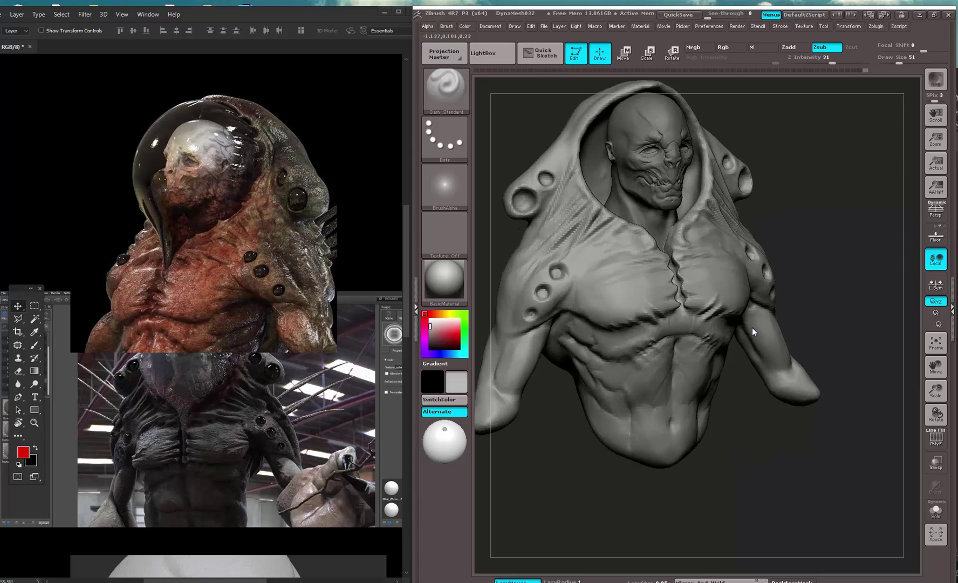
# - Build up the inner chest beside the central split with the ClayTubes brush at draw size 31
pyautogui.press('b')
pyautogui.press('c')
pyautogui.press('t')
pyautogui.moveTo(816, 170); pyautogui.dragTo(688, 295)
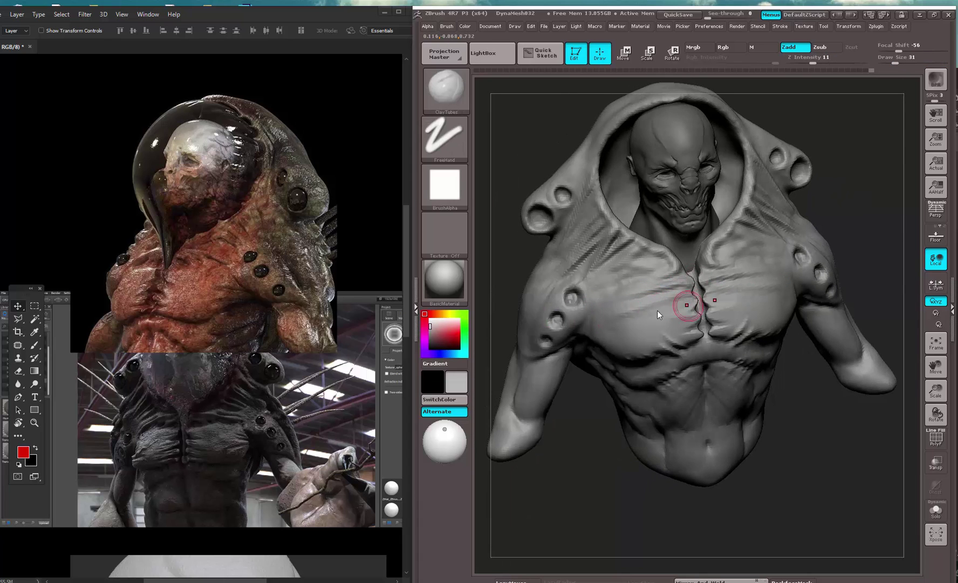
pyautogui.moveTo(693, 300); pyautogui.dragTo(696, 321)
pyautogui.moveTo(580, 363)
pyautogui.mouseDown()
pyautogui.moveTo(564, 293)
pyautogui.moveTo(569, 264)
pyautogui.moveTo(572, 346)
pyautogui.mouseUp()
pyautogui.press('f')
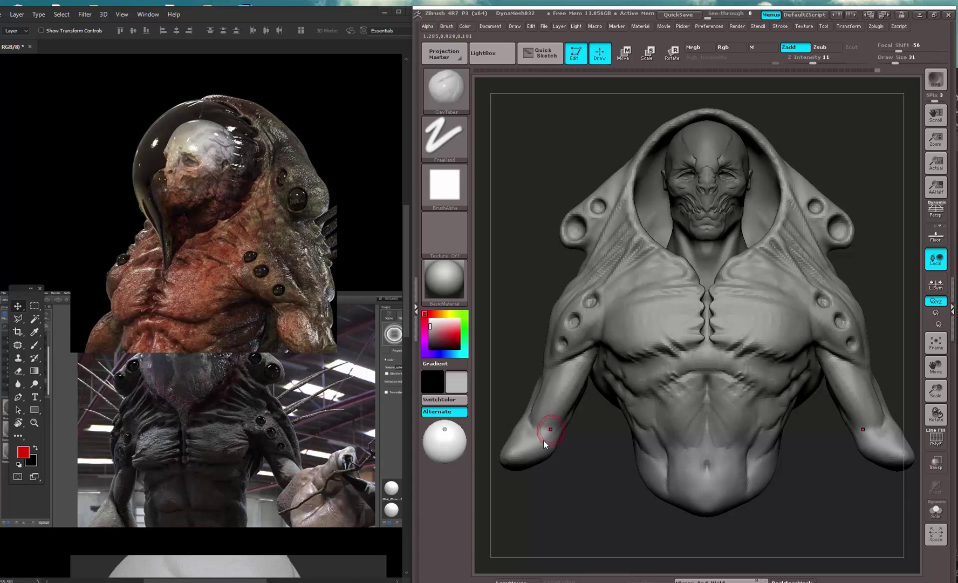
# - Add volume to the forearm with the ClayTubes brush at draw size 31
pyautogui.moveTo(536, 524)
pyautogui.mouseDown()
pyautogui.moveTo(536, 366)
pyautogui.moveTo(639, 241)
pyautogui.mouseUp()
pyautogui.keyDown('alt'); pyautogui.moveTo(597, 291); pyautogui.dragTo(618, 350); pyautogui.keyUp('alt')
pyautogui.moveTo(637, 314); pyautogui.dragTo(625, 325)
pyautogui.keyDown('alt'); pyautogui.moveTo(584, 354); pyautogui.dragTo(596, 383); pyautogui.keyUp('alt')
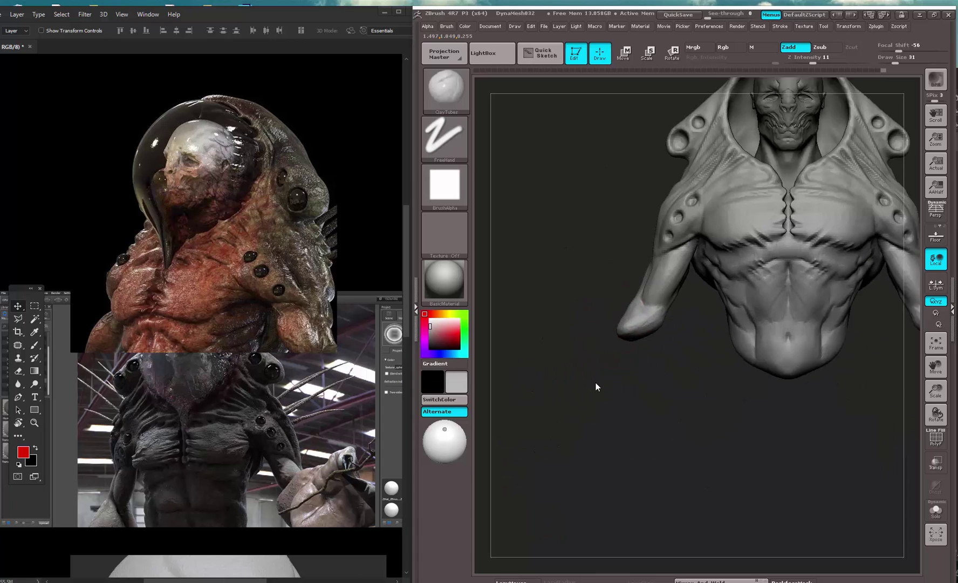
# - Reshape the end of the forearm from the front, below and side with the Move brush at draw size 71
pyautogui.press('b')
pyautogui.press('m')
pyautogui.press('v')
pyautogui.moveTo(660, 332); pyautogui.dragTo(659, 341)
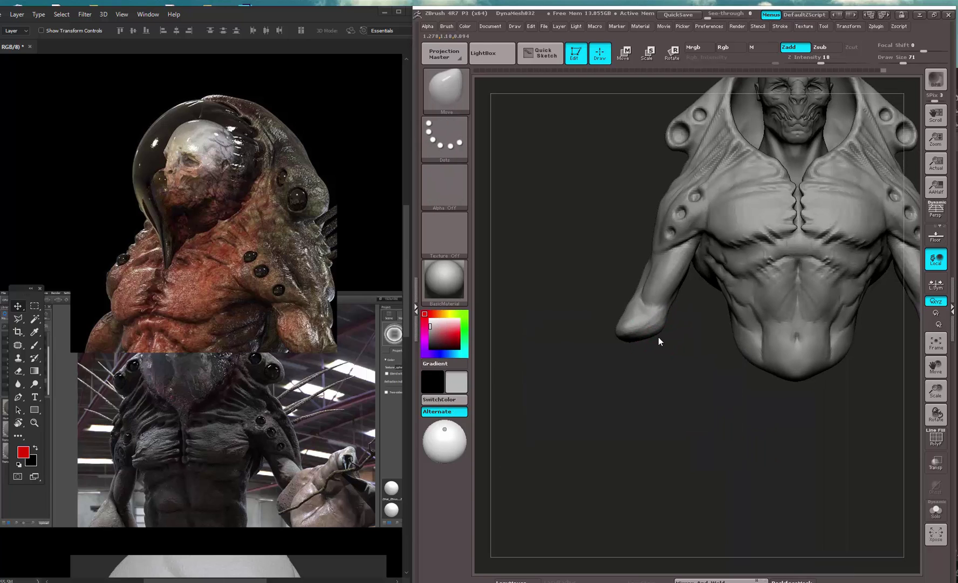
pyautogui.moveTo(626, 245); pyautogui.dragTo(639, 353)
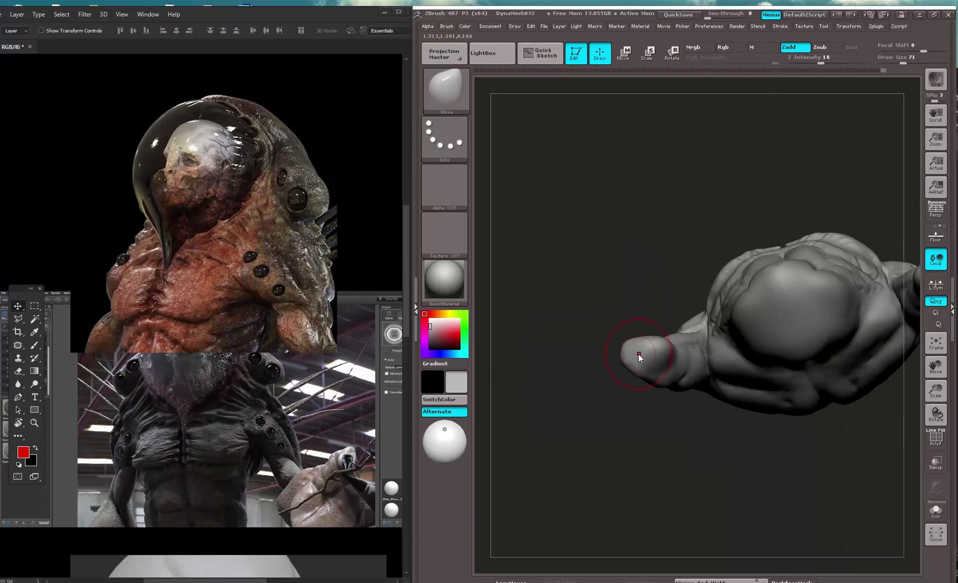
pyautogui.moveTo(620, 316); pyautogui.dragTo(629, 354)
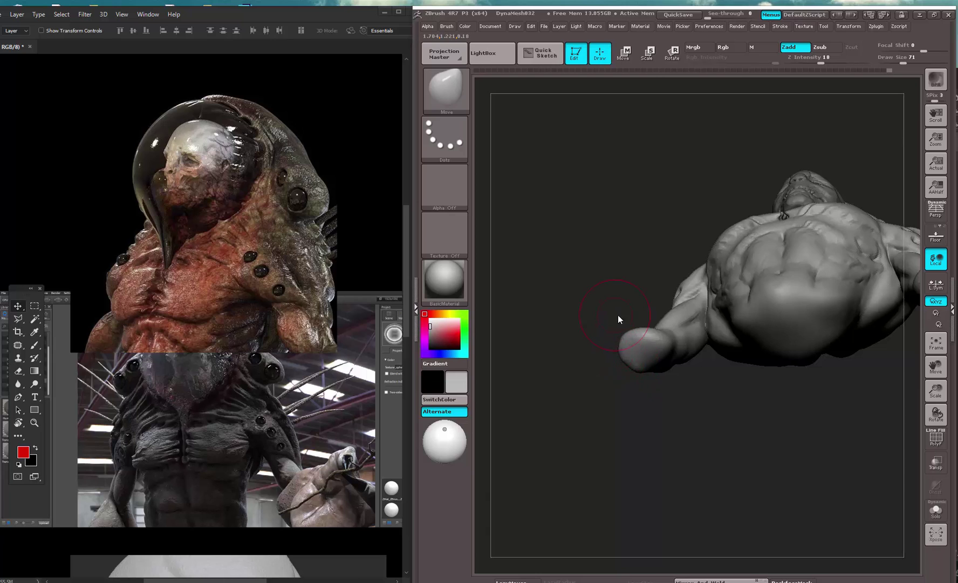
pyautogui.moveTo(618, 314)
pyautogui.keyDown('shift'); pyautogui.mouseDown()
pyautogui.moveTo(651, 359)
pyautogui.moveTo(640, 348)
pyautogui.mouseUp(); pyautogui.keyUp('shift')
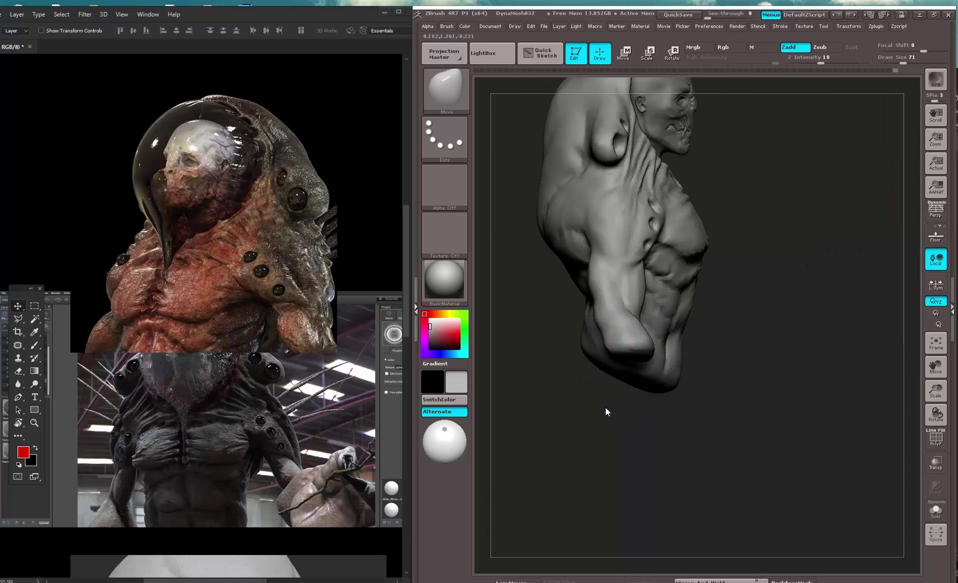
pyautogui.moveTo(606, 411); pyautogui.dragTo(587, 370)
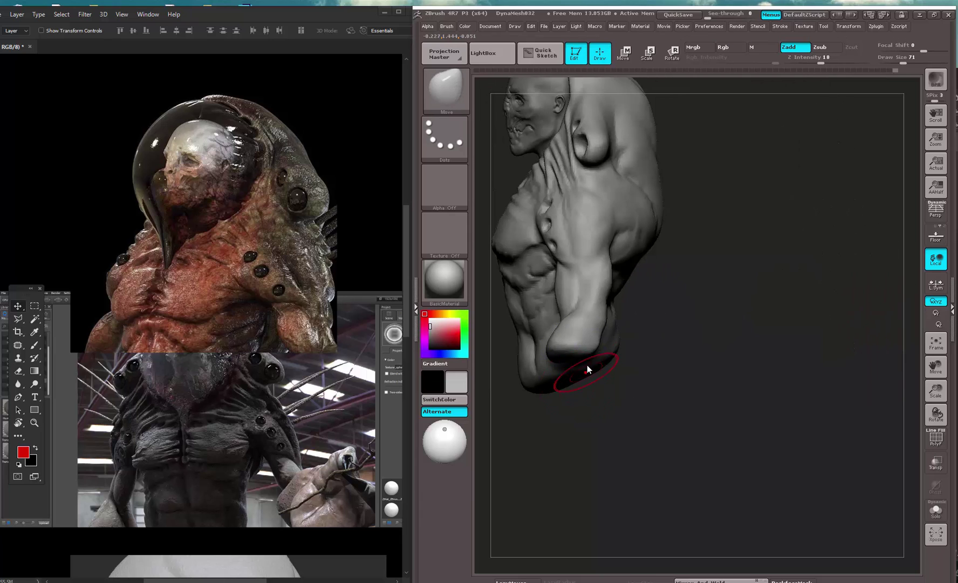
pyautogui.moveTo(583, 323)
pyautogui.mouseDown()
pyautogui.moveTo(684, 345)
pyautogui.moveTo(693, 323)
pyautogui.mouseUp()
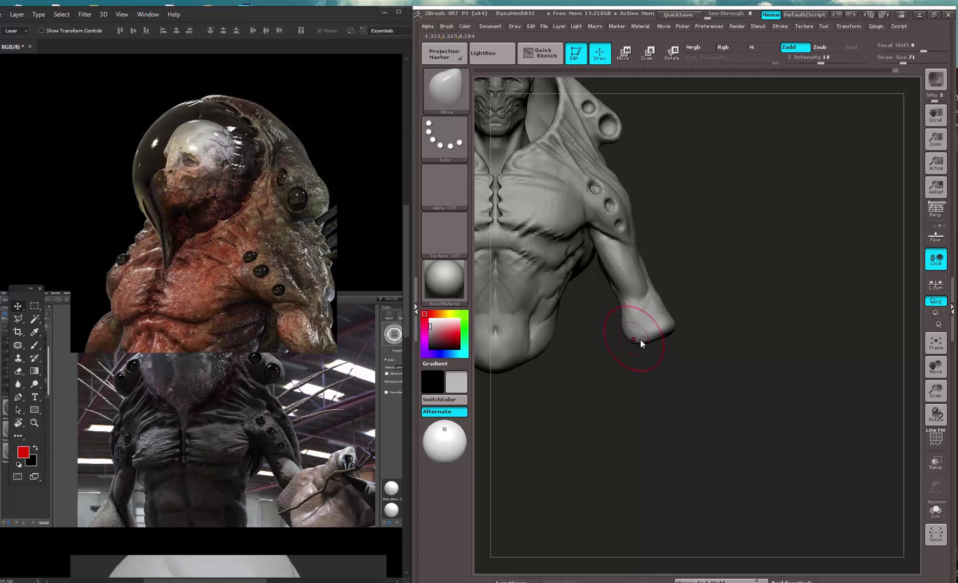
pyautogui.moveTo(646, 348)
pyautogui.mouseDown()
pyautogui.moveTo(638, 259)
pyautogui.moveTo(654, 354)
pyautogui.moveTo(716, 348)
pyautogui.moveTo(709, 366)
pyautogui.moveTo(708, 348)
pyautogui.moveTo(670, 351)
pyautogui.mouseUp()
# - Mask everything except the forearm and lengthen the forearm with the Move brush at draw size 239
pyautogui.keyDown('ctrl'); pyautogui.click(687, 298); pyautogui.keyUp('ctrl')
pyautogui.press(']')
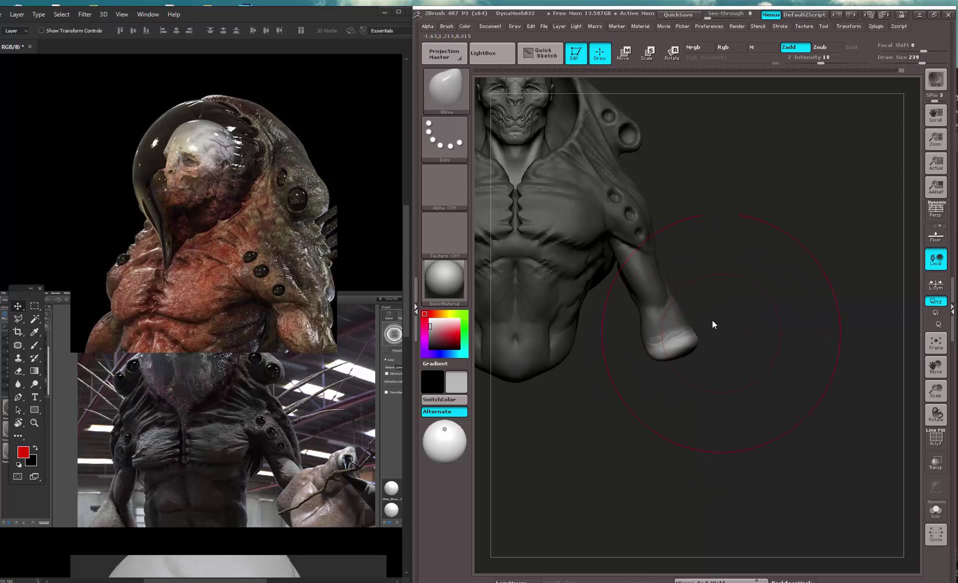
pyautogui.keyDown('alt'); pyautogui.moveTo(712, 320); pyautogui.dragTo(669, 318); pyautogui.keyUp('alt')
pyautogui.moveTo(669, 318); pyautogui.dragTo(697, 385)
pyautogui.moveTo(713, 323)
pyautogui.keyDown('shift'); pyautogui.mouseDown()
pyautogui.moveTo(720, 285)
pyautogui.moveTo(711, 356)
pyautogui.moveTo(681, 360)
pyautogui.moveTo(755, 340)
pyautogui.moveTo(760, 379)
pyautogui.mouseUp(); pyautogui.keyUp('shift')
pyautogui.press('[')
# - Clear the mask and add volume to the forearm with the ClayTubes brush at draw size 74
pyautogui.press('b')
pyautogui.click(621, 343)
pyautogui.moveTo(726, 295)
pyautogui.keyDown('alt'); pyautogui.mouseDown()
pyautogui.moveTo(726, 332)
pyautogui.moveTo(760, 292)
pyautogui.mouseUp(); pyautogui.keyUp('alt')
pyautogui.press('[')
pyautogui.moveTo(717, 319)
pyautogui.mouseDown()
pyautogui.moveTo(687, 340)
pyautogui.moveTo(722, 308)
pyautogui.moveTo(733, 351)
pyautogui.moveTo(692, 390)
pyautogui.mouseUp()
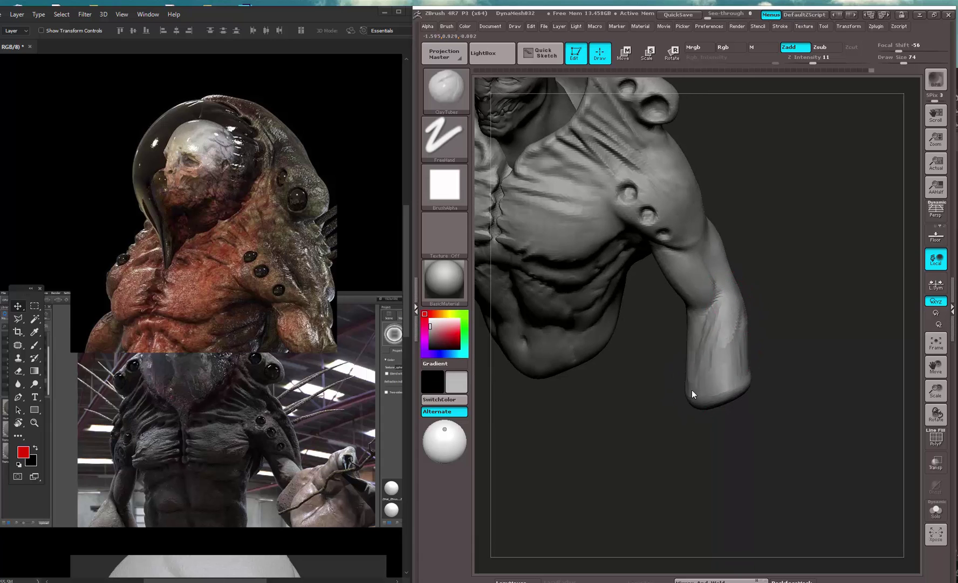
# - Build up the forearm just below the elbow with ClayTubes and update the DynaMesh
pyautogui.moveTo(732, 309); pyautogui.dragTo(728, 316)
pyautogui.moveTo(773, 290); pyautogui.dragTo(784, 258)
pyautogui.keyDown('ctrl'); pyautogui.moveTo(783, 272); pyautogui.dragTo(790, 281); pyautogui.keyUp('ctrl')
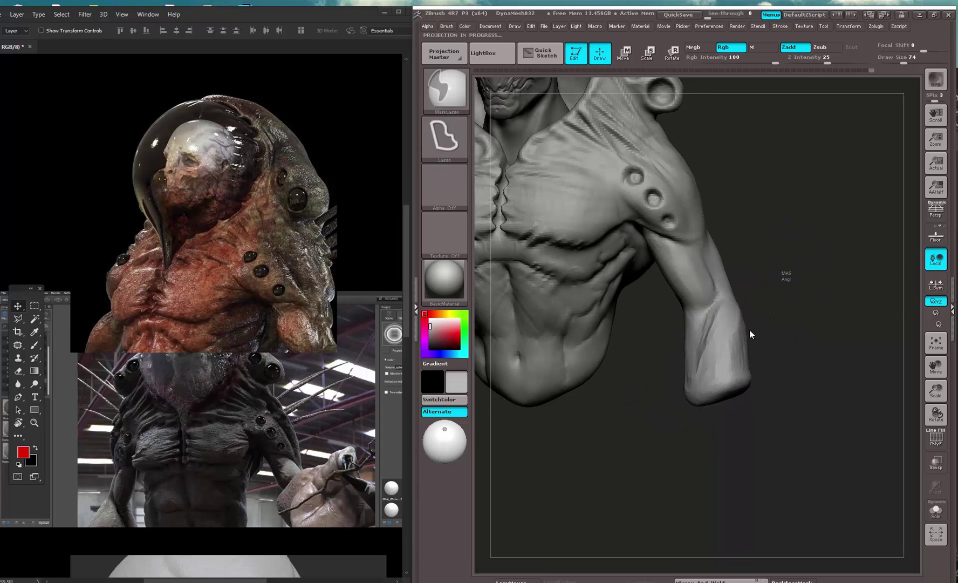
pyautogui.moveTo(738, 333); pyautogui.dragTo(735, 310)
pyautogui.keyDown('ctrl'); pyautogui.moveTo(760, 264); pyautogui.dragTo(769, 274); pyautogui.keyUp('ctrl')
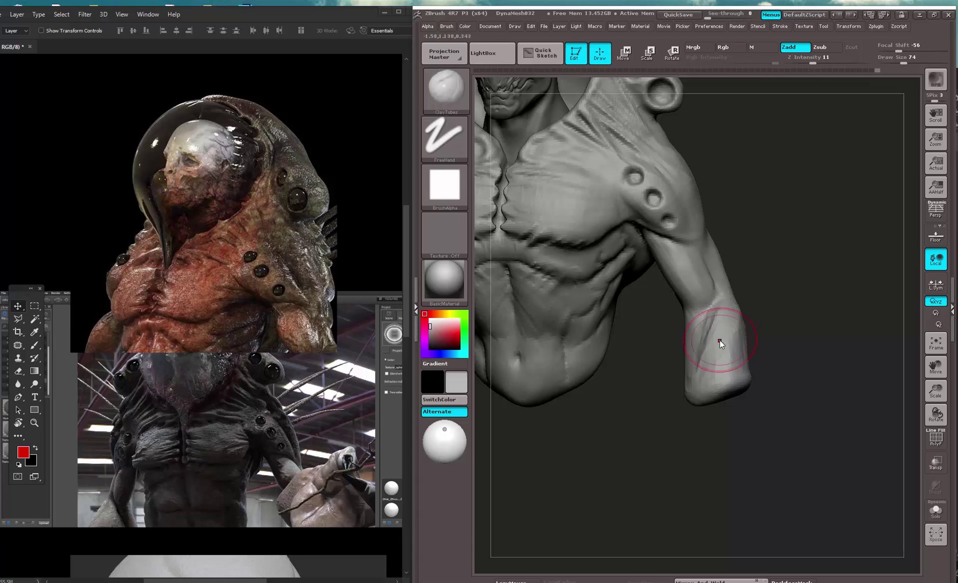
# - Shape the forearm's muscle mass from its front, inner and outer sides with the ClayTubes brush at draw size 74
pyautogui.moveTo(735, 307); pyautogui.dragTo(724, 350)
pyautogui.moveTo(726, 407)
pyautogui.mouseDown()
pyautogui.moveTo(752, 301)
pyautogui.moveTo(708, 328)
pyautogui.mouseUp()
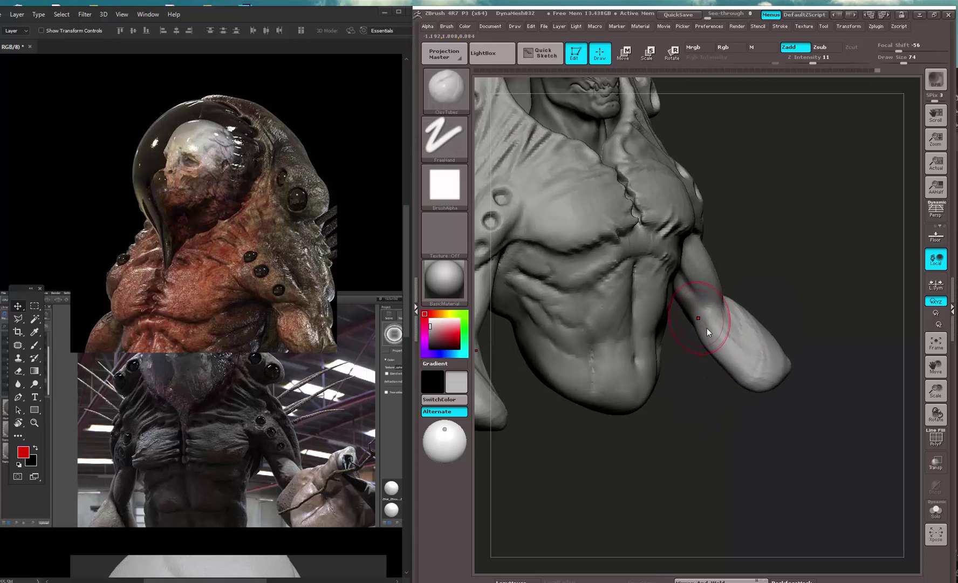
pyautogui.moveTo(757, 356); pyautogui.dragTo(761, 362)
pyautogui.moveTo(710, 324); pyautogui.dragTo(759, 353)
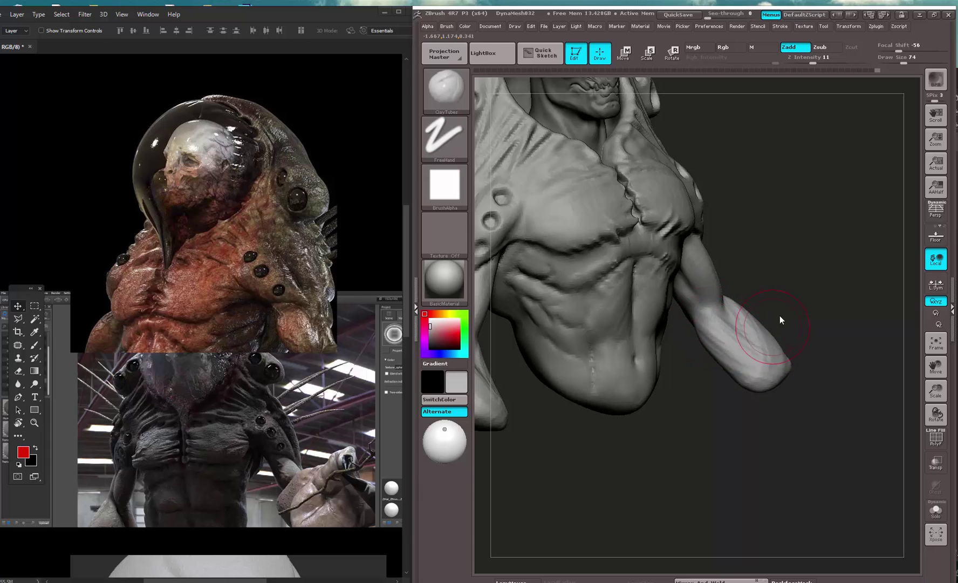
pyautogui.moveTo(825, 319)
pyautogui.mouseDown()
pyautogui.moveTo(780, 328)
pyautogui.moveTo(763, 318)
pyautogui.mouseUp()
pyautogui.moveTo(642, 368); pyautogui.dragTo(654, 412)
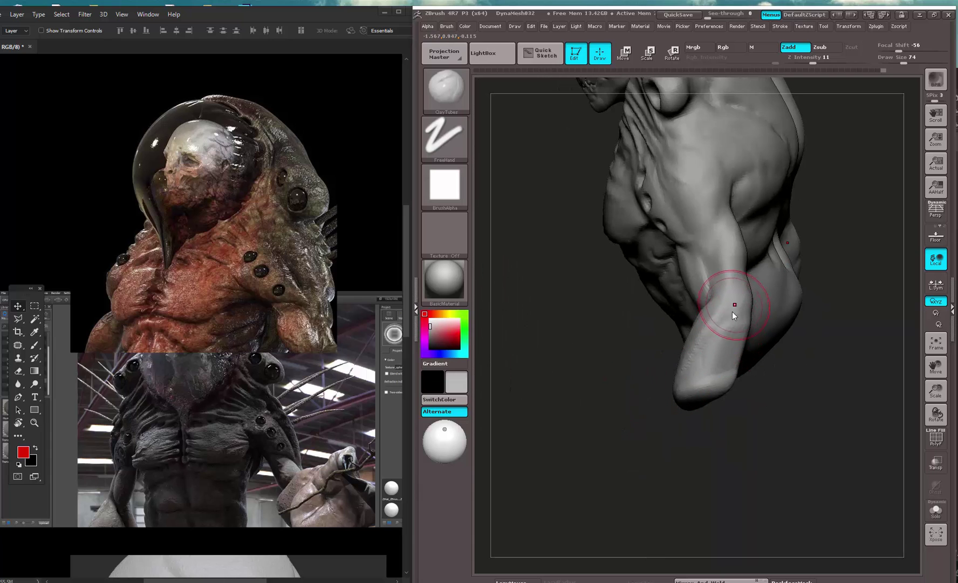
pyautogui.moveTo(730, 314)
pyautogui.mouseDown()
pyautogui.moveTo(686, 383)
pyautogui.moveTo(702, 380)
pyautogui.mouseUp()
pyautogui.moveTo(655, 434); pyautogui.dragTo(713, 423)
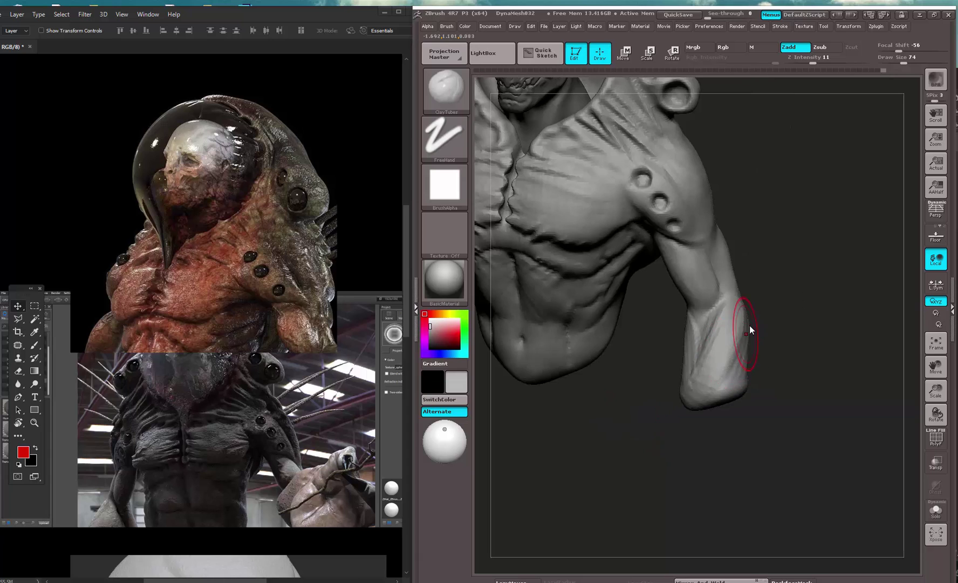
pyautogui.moveTo(749, 328); pyautogui.dragTo(726, 372)
# - Smooth the forearm and flatten its lower end with the hPolish brush at draw size 74
pyautogui.moveTo(804, 325)
pyautogui.mouseDown()
pyautogui.moveTo(755, 328)
pyautogui.moveTo(812, 319)
pyautogui.mouseUp()
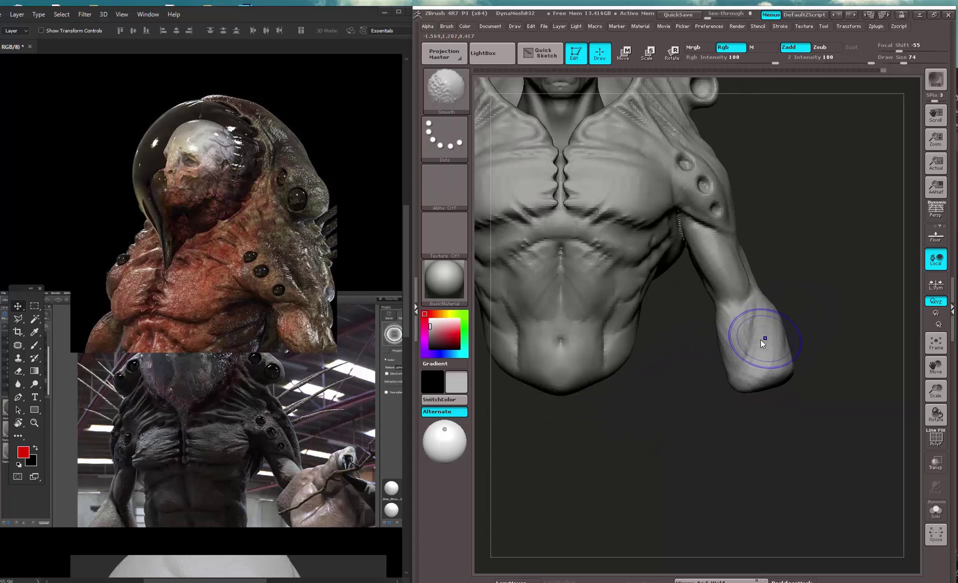
pyautogui.moveTo(761, 340); pyautogui.dragTo(746, 386)
pyautogui.keyDown('alt'); pyautogui.moveTo(770, 246); pyautogui.dragTo(783, 361); pyautogui.keyUp('alt')
pyautogui.press('b')
pyautogui.press('h')
pyautogui.press('p')
pyautogui.moveTo(767, 399); pyautogui.dragTo(743, 396)
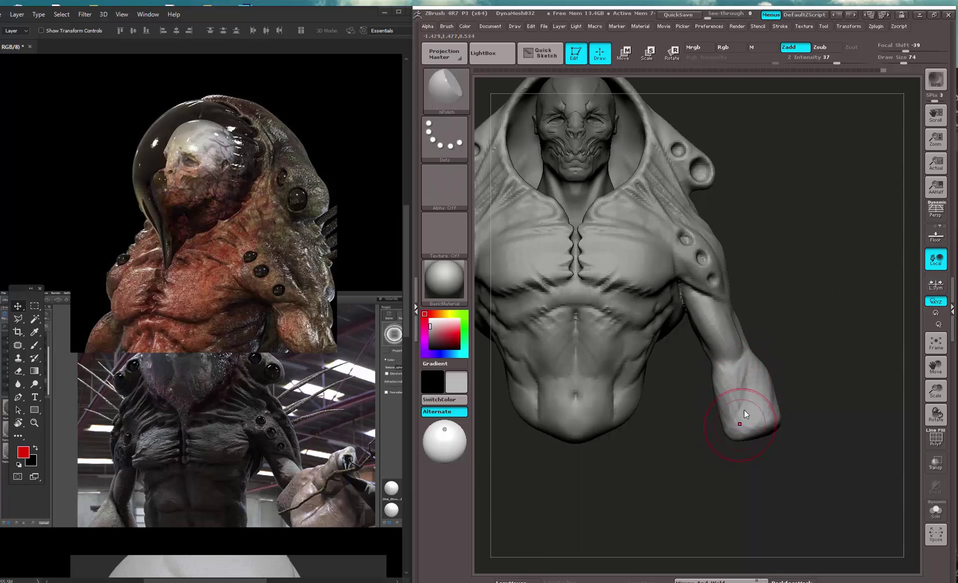
pyautogui.moveTo(762, 439)
pyautogui.mouseDown()
pyautogui.moveTo(766, 263)
pyautogui.moveTo(819, 356)
pyautogui.moveTo(822, 288)
pyautogui.moveTo(808, 303)
pyautogui.moveTo(799, 372)
pyautogui.mouseUp()
# - Carve a crease around the elbow with the Dam_Standard brush at draw size 101
pyautogui.press('b')
pyautogui.press('d')
pyautogui.press('s')
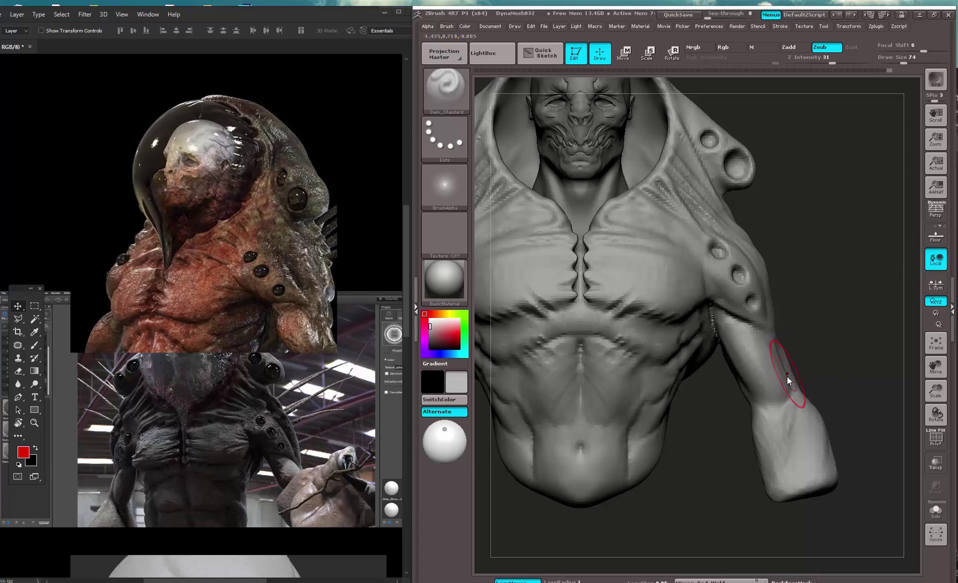
pyautogui.press('space')
pyautogui.click(779, 421)
pyautogui.moveTo(764, 409)
pyautogui.mouseDown()
pyautogui.moveTo(792, 396)
pyautogui.moveTo(783, 426)
pyautogui.mouseUp()
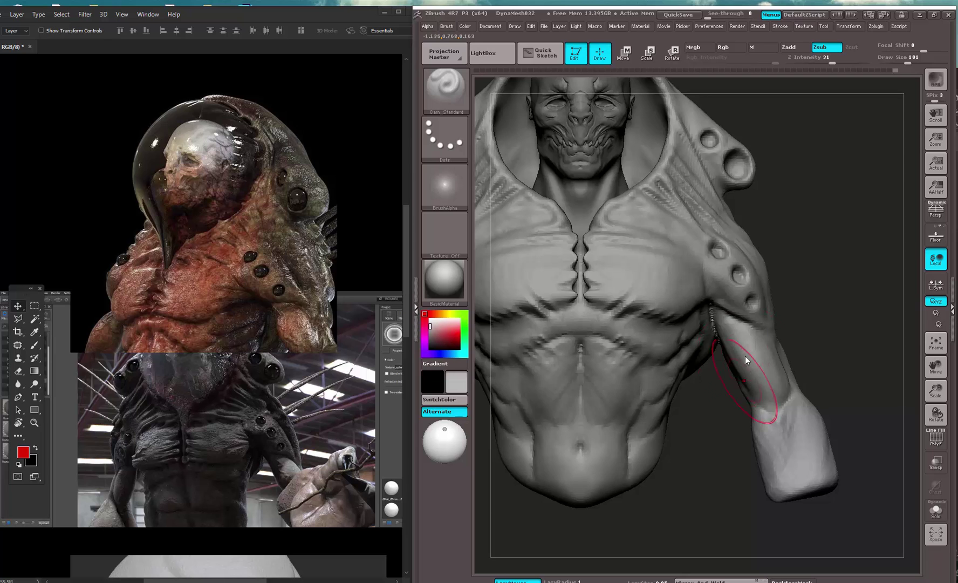
# - Enlarge the ZBrush window to fill the screen, with the chest in close view
pyautogui.moveTo(800, 286)
pyautogui.keyDown('alt'); pyautogui.mouseDown()
pyautogui.moveTo(787, 223)
pyautogui.moveTo(789, 252)
pyautogui.moveTo(791, 222)
pyautogui.moveTo(837, 269)
pyautogui.moveTo(853, 308)
pyautogui.moveTo(869, 302)
pyautogui.mouseUp(); pyautogui.keyUp('alt')
pyautogui.keyDown('alt'); pyautogui.moveTo(924, 258); pyautogui.dragTo(932, 208); pyautogui.keyUp('alt')
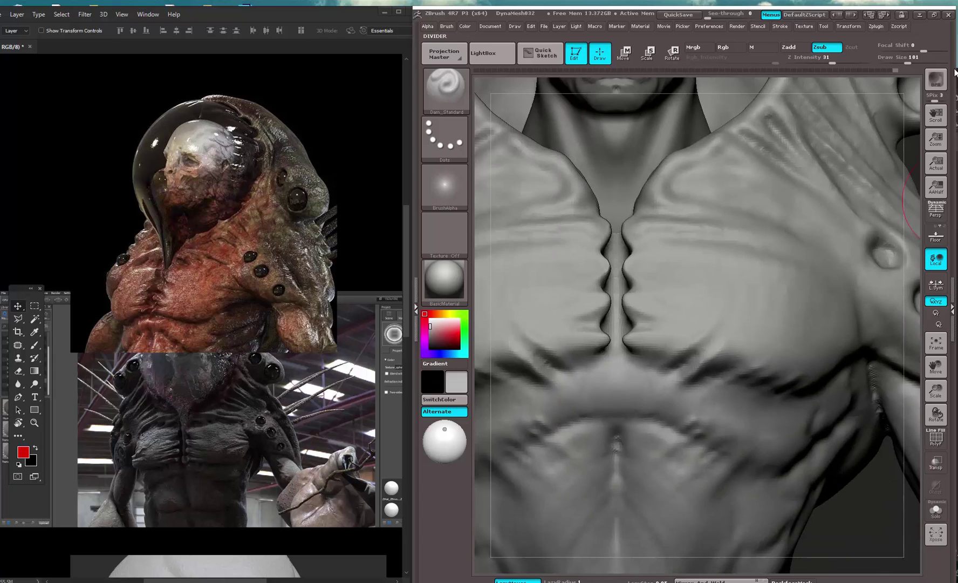
pyautogui.click(935, 15)
pyautogui.press('b')
pyautogui.press('m')
pyautogui.press('v')
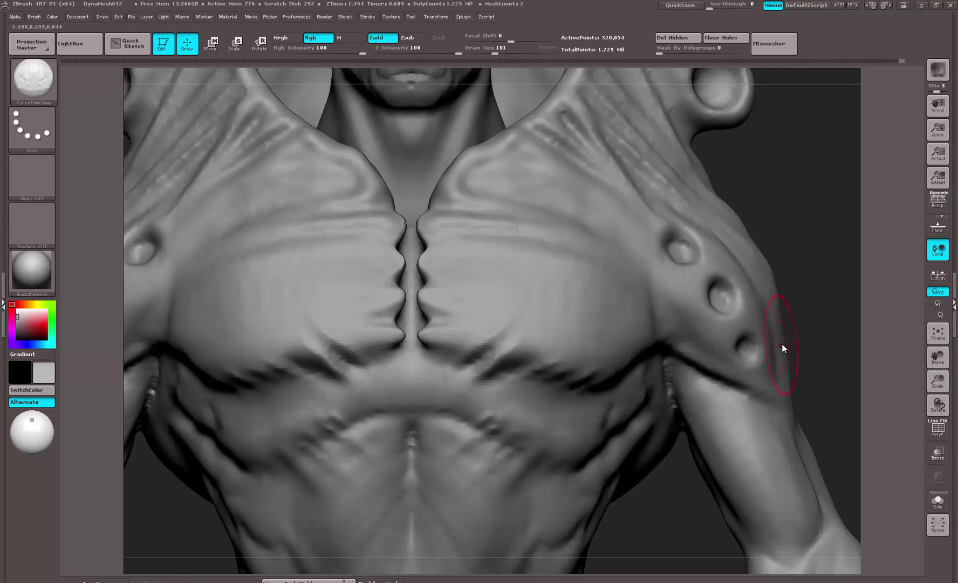
# - Carve diagonal skin creases along the lower inner edge of the pectorals with the Dam_Standard brush at draw size 41
pyautogui.press('b')
pyautogui.press('d')
pyautogui.press('s')
pyautogui.keyDown('alt'); pyautogui.moveTo(798, 222); pyautogui.dragTo(952, 164); pyautogui.keyUp('alt')
pyautogui.press('space')
pyautogui.moveTo(694, 306)
pyautogui.mouseDown()
pyautogui.moveTo(675, 306)
pyautogui.moveTo(673, 295)
pyautogui.moveTo(632, 321)
pyautogui.mouseUp()
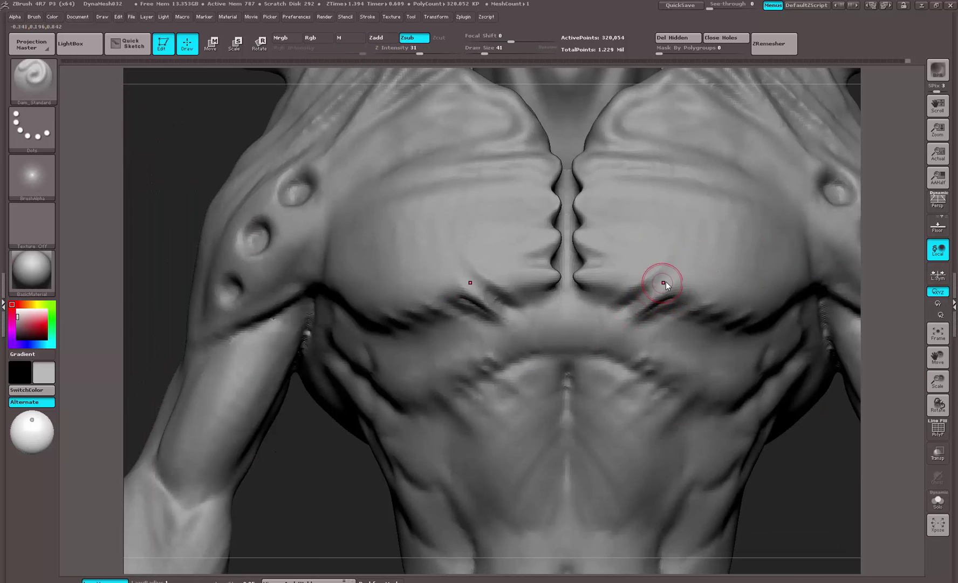
pyautogui.moveTo(665, 280); pyautogui.dragTo(603, 307)
pyautogui.moveTo(651, 270); pyautogui.dragTo(586, 313)
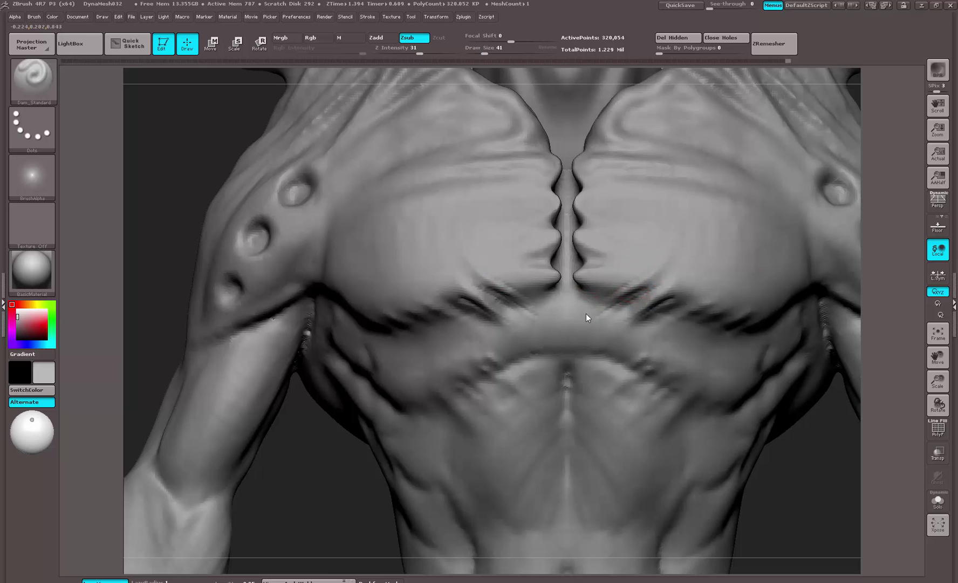
pyautogui.moveTo(802, 472); pyautogui.dragTo(799, 432)
pyautogui.moveTo(715, 311)
pyautogui.mouseDown()
pyautogui.moveTo(628, 345)
pyautogui.moveTo(634, 340)
pyautogui.mouseUp()
pyautogui.moveTo(677, 316)
pyautogui.mouseDown()
pyautogui.moveTo(638, 336)
pyautogui.moveTo(651, 370)
pyautogui.moveTo(583, 360)
pyautogui.moveTo(562, 409)
pyautogui.mouseUp()
# - Deepen the rib cage arch and the top of the abdomen's centre line with the Dam_Standard brush at draw size 54
pyautogui.press('space')
pyautogui.moveTo(360, 391)
pyautogui.keyDown('alt'); pyautogui.mouseDown(button='right')
pyautogui.moveTo(353, 362)
pyautogui.moveTo(288, 322)
pyautogui.moveTo(288, 334)
pyautogui.moveTo(350, 327)
pyautogui.moveTo(405, 468)
pyautogui.moveTo(507, 457)
pyautogui.mouseUp(button='right'); pyautogui.keyUp('alt')
pyautogui.moveTo(564, 340)
pyautogui.mouseDown()
pyautogui.moveTo(604, 346)
pyautogui.moveTo(553, 354)
pyautogui.mouseUp()
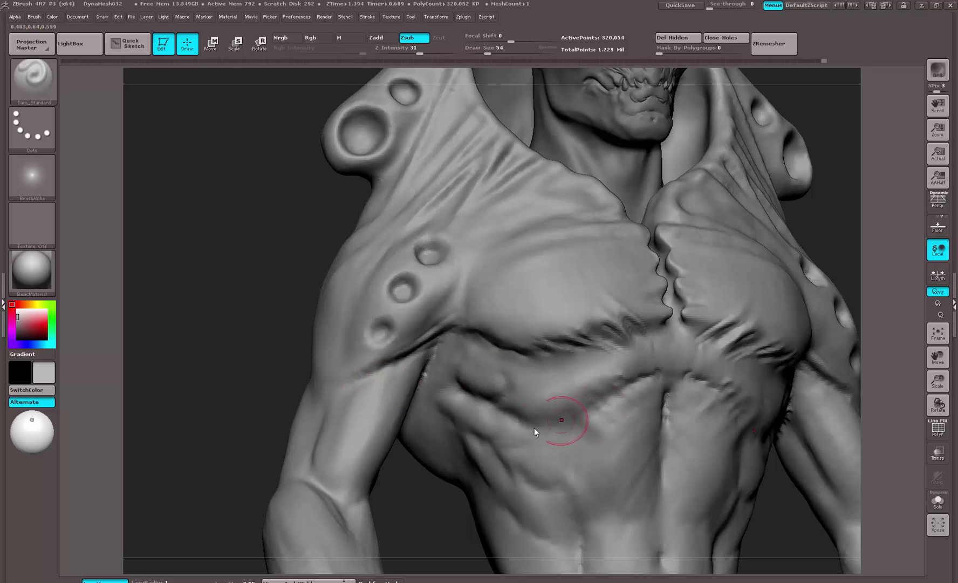
pyautogui.moveTo(512, 408)
pyautogui.mouseDown()
pyautogui.moveTo(572, 424)
pyautogui.moveTo(617, 399)
pyautogui.mouseUp()
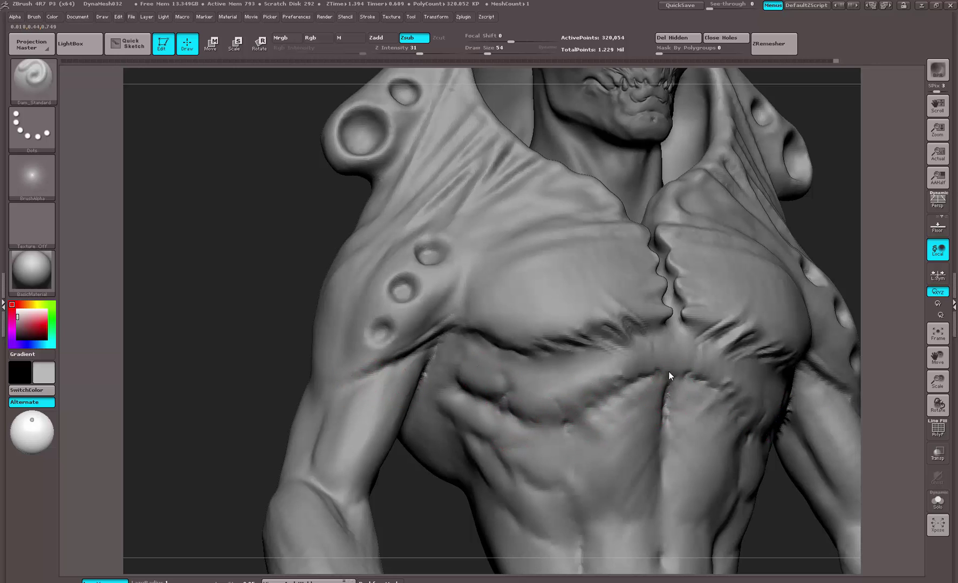
pyautogui.moveTo(669, 372); pyautogui.dragTo(666, 403)
# - Carve the groove along the collar edge of the upper chest and the first hollow beside the hood opening with Dam_Standard
pyautogui.moveTo(812, 238); pyautogui.dragTo(720, 314)
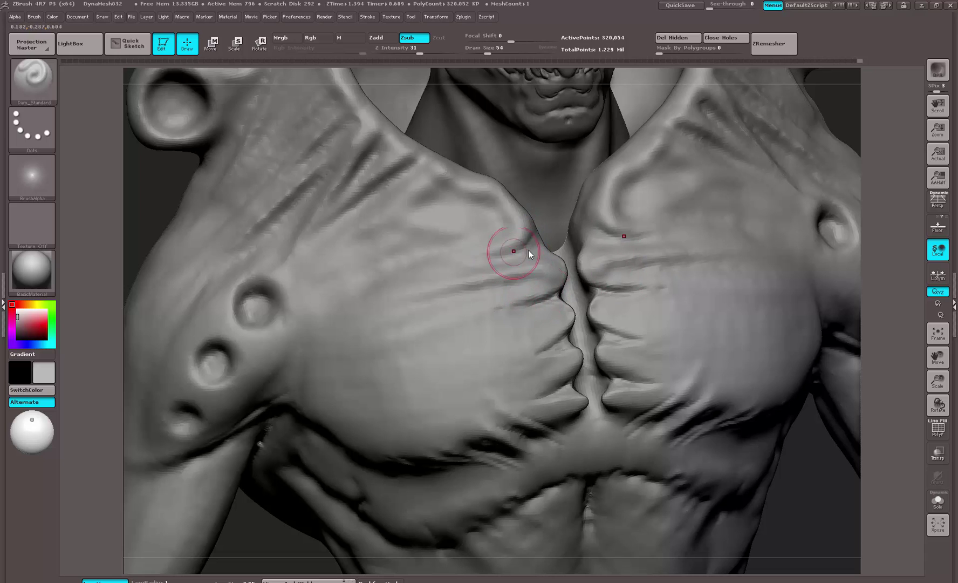
pyautogui.moveTo(503, 227)
pyautogui.mouseDown()
pyautogui.moveTo(493, 197)
pyautogui.moveTo(469, 196)
pyautogui.mouseUp()
pyautogui.moveTo(829, 108)
pyautogui.keyDown('alt'); pyautogui.mouseDown()
pyautogui.moveTo(826, 274)
pyautogui.moveTo(685, 342)
pyautogui.mouseUp(); pyautogui.keyUp('alt')
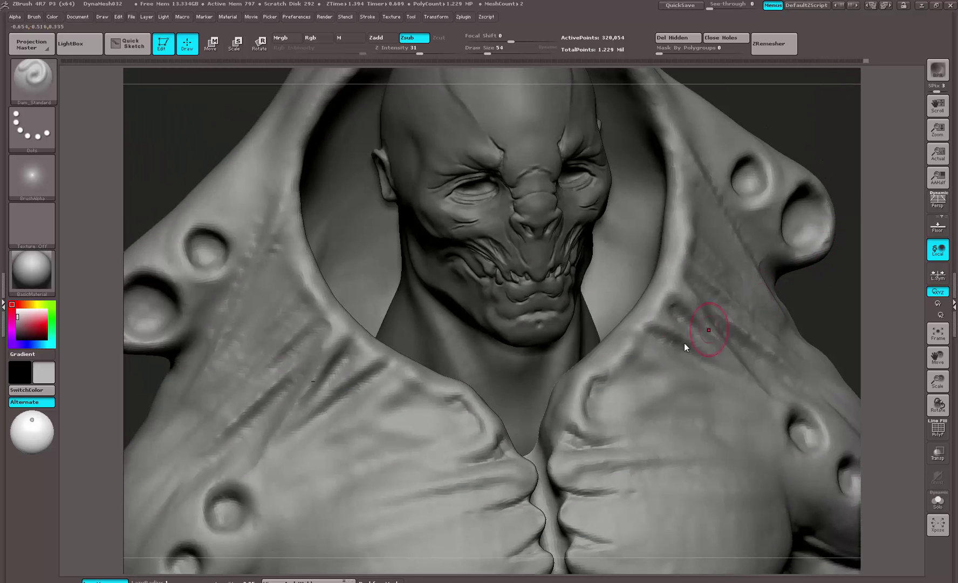
pyautogui.moveTo(610, 377)
pyautogui.mouseDown()
pyautogui.moveTo(640, 352)
pyautogui.moveTo(604, 356)
pyautogui.moveTo(585, 371)
pyautogui.moveTo(567, 396)
pyautogui.moveTo(571, 423)
pyautogui.mouseUp()
pyautogui.moveTo(620, 335)
pyautogui.mouseDown()
pyautogui.moveTo(647, 315)
pyautogui.moveTo(680, 325)
pyautogui.moveTo(684, 311)
pyautogui.mouseUp()
# - Cut elongated hollows between the stretched skin ridges running from the hood opening to the shoulder
pyautogui.moveTo(830, 296); pyautogui.dragTo(702, 320)
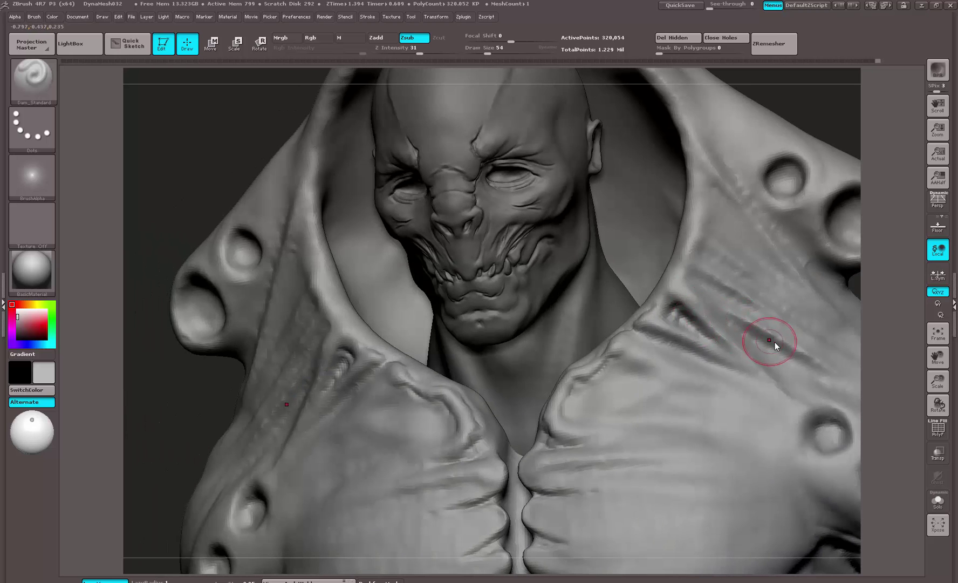
pyautogui.moveTo(775, 342)
pyautogui.mouseDown()
pyautogui.moveTo(728, 319)
pyautogui.moveTo(728, 329)
pyautogui.moveTo(772, 359)
pyautogui.mouseUp()
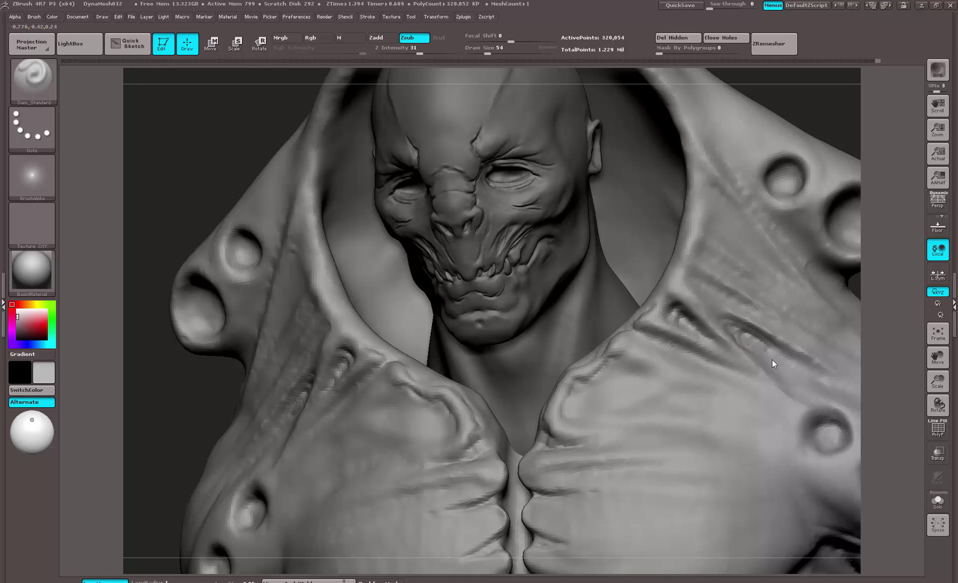
pyautogui.moveTo(698, 282); pyautogui.dragTo(747, 307)
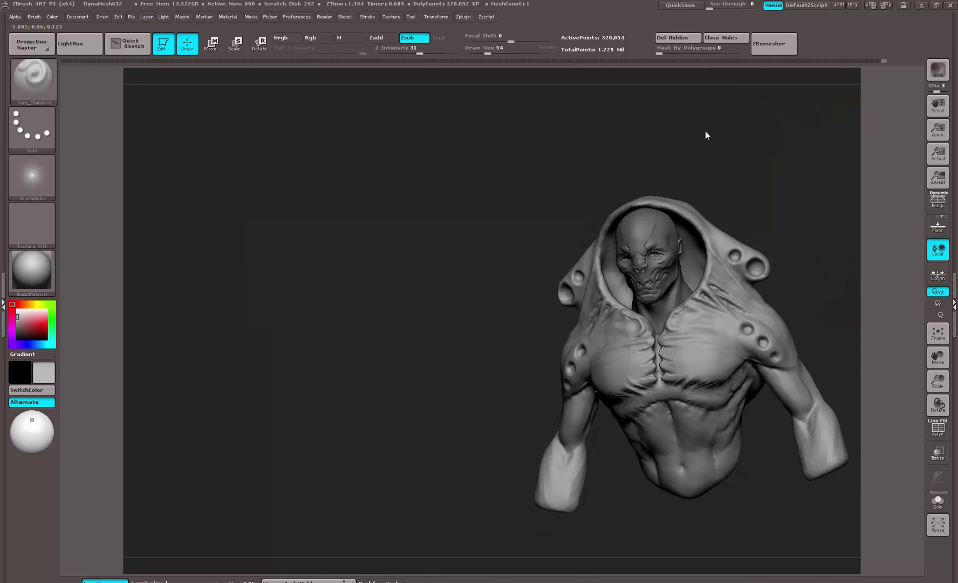
pyautogui.moveTo(706, 135); pyautogui.dragTo(753, 156)
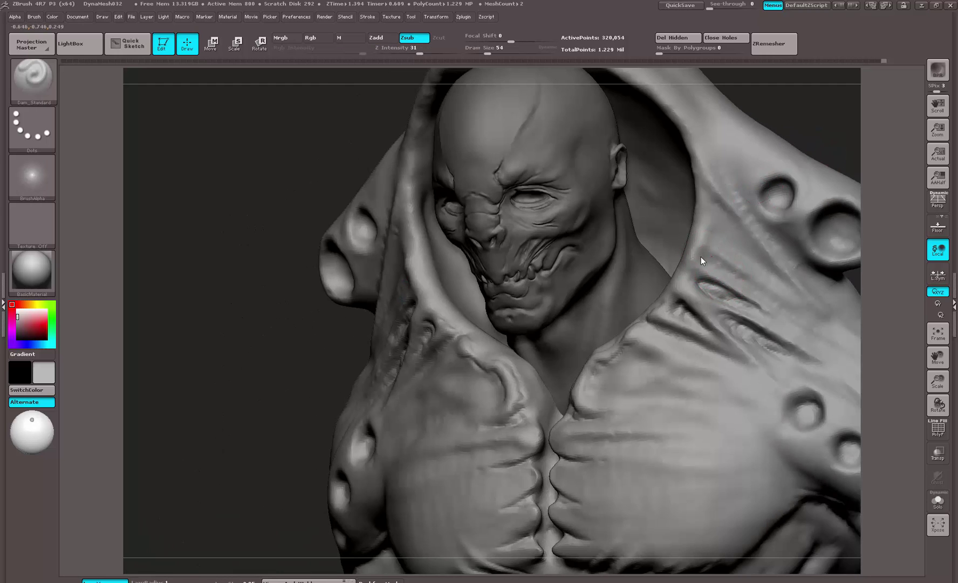
pyautogui.moveTo(702, 255)
pyautogui.mouseDown()
pyautogui.moveTo(736, 279)
pyautogui.moveTo(796, 282)
pyautogui.mouseUp()
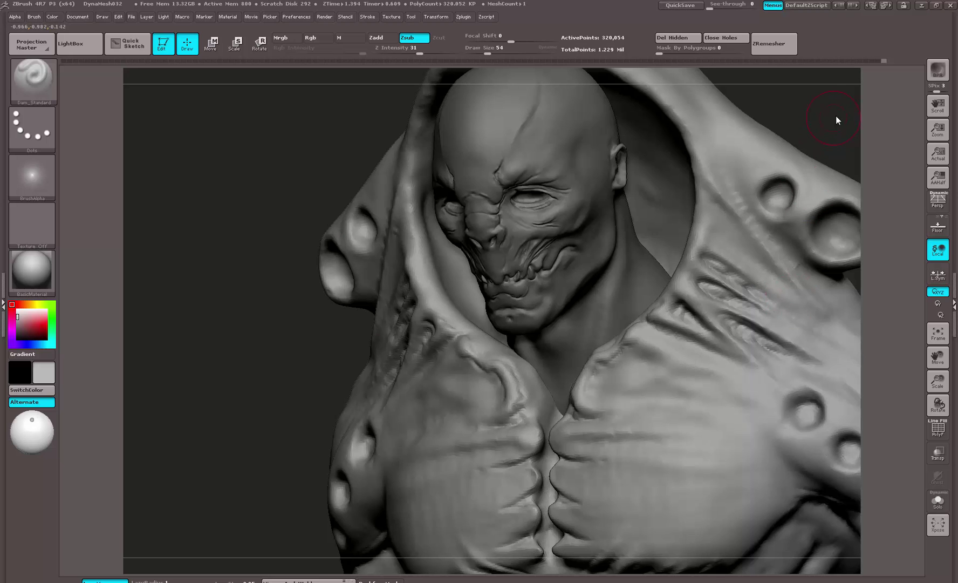
# - Extend the row of skin hollows down onto the upper chest beside the collar with Dam_Standard at draw size 54
pyautogui.moveTo(837, 116); pyautogui.dragTo(857, 125)
pyautogui.moveTo(678, 333)
pyautogui.mouseDown()
pyautogui.moveTo(660, 339)
pyautogui.moveTo(668, 332)
pyautogui.moveTo(742, 355)
pyautogui.mouseUp()
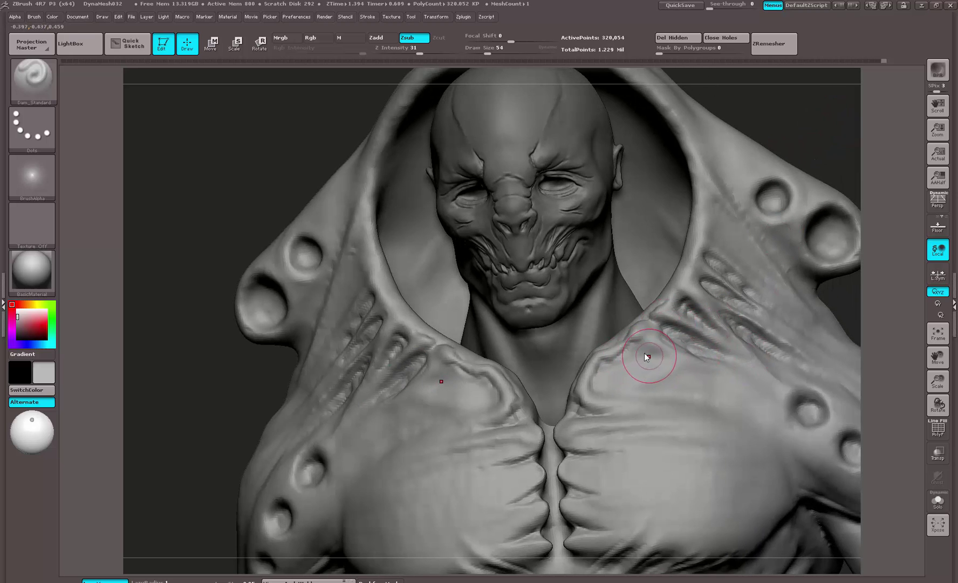
pyautogui.moveTo(638, 348); pyautogui.dragTo(673, 367)
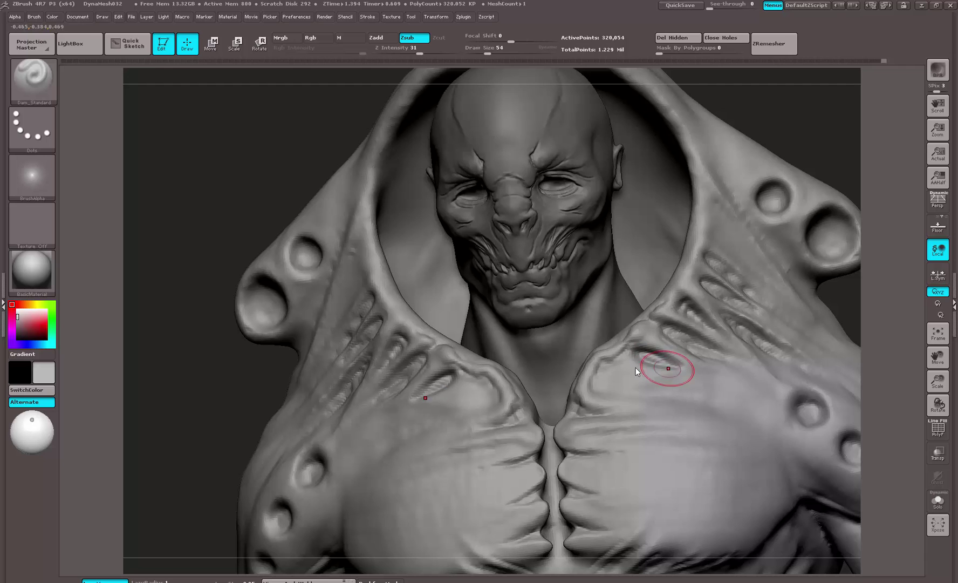
pyautogui.moveTo(609, 368)
pyautogui.mouseDown()
pyautogui.moveTo(609, 379)
pyautogui.moveTo(693, 396)
pyautogui.mouseUp()
pyautogui.moveTo(638, 371); pyautogui.dragTo(688, 394)
# - Sharpen the edges of the three shoulder pits with the Dam_Standard brush, undoing an unwanted stroke on the upper pit
pyautogui.moveTo(809, 157)
pyautogui.keyDown('alt'); pyautogui.mouseDown()
pyautogui.moveTo(742, 168)
pyautogui.moveTo(771, 187)
pyautogui.moveTo(757, 201)
pyautogui.moveTo(752, 175)
pyautogui.moveTo(693, 288)
pyautogui.mouseUp(); pyautogui.keyUp('alt')
pyautogui.keyDown('alt'); pyautogui.moveTo(343, 366); pyautogui.dragTo(335, 424); pyautogui.keyUp('alt')
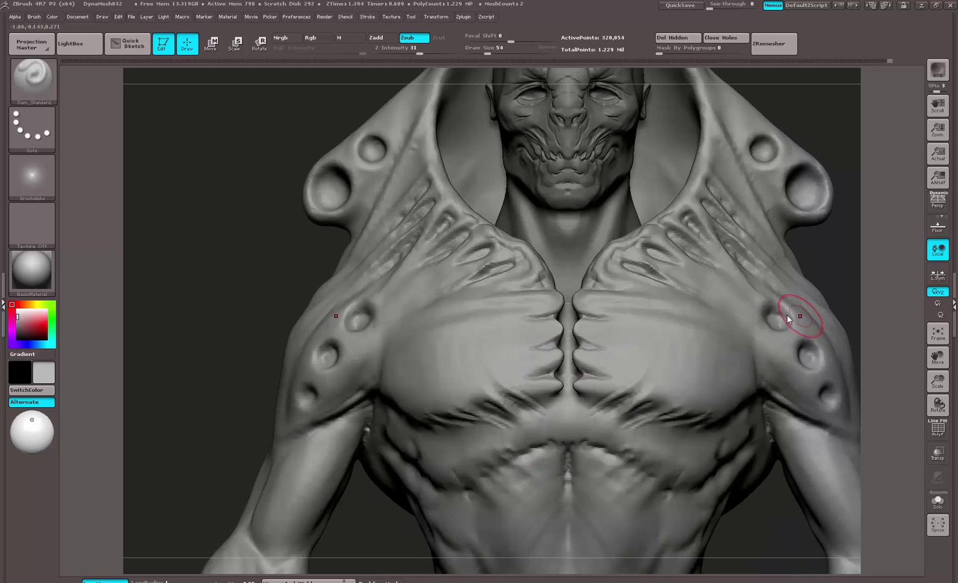
pyautogui.moveTo(788, 314); pyautogui.dragTo(776, 329)
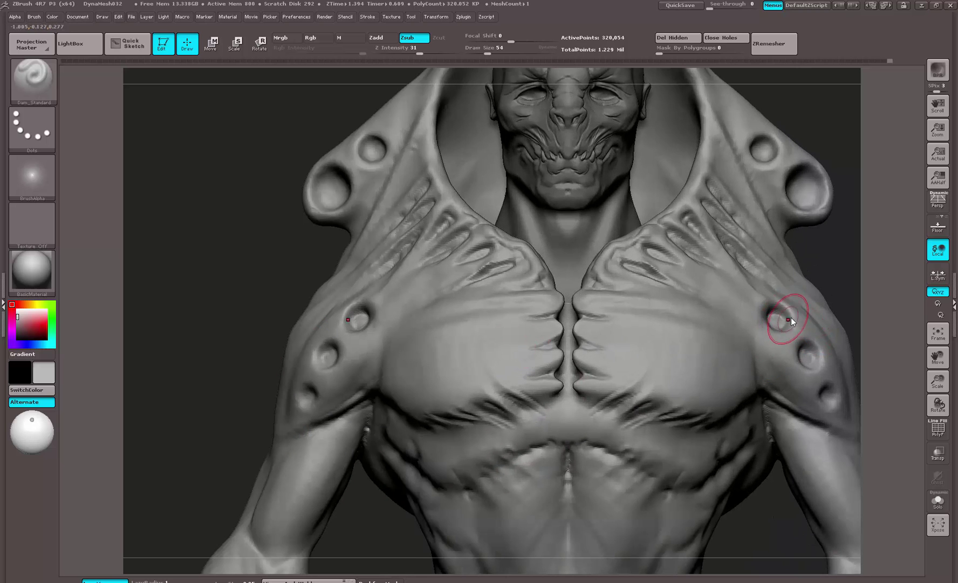
pyautogui.hotkey('ctrl', 'z')
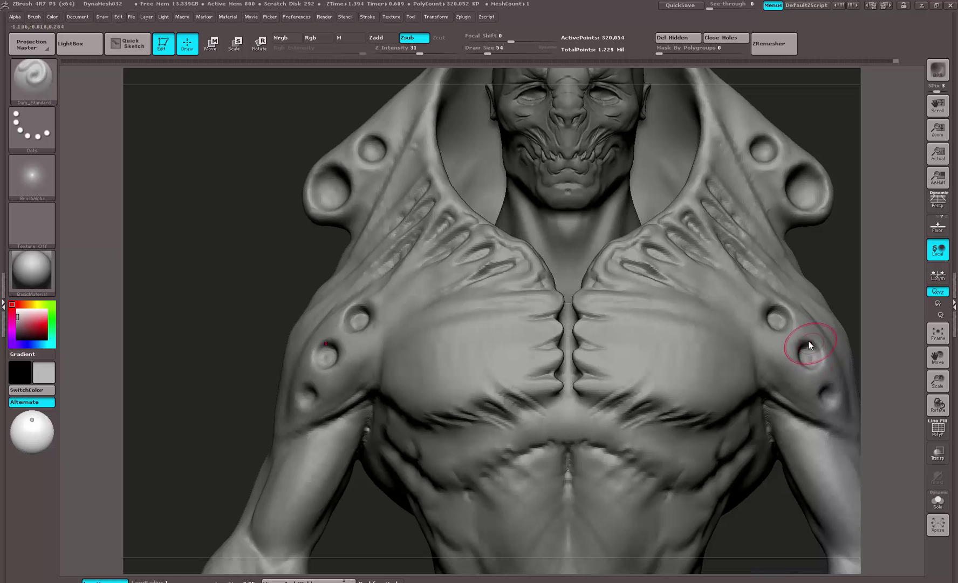
pyautogui.moveTo(822, 393)
pyautogui.mouseDown()
pyautogui.moveTo(827, 407)
pyautogui.moveTo(842, 386)
pyautogui.moveTo(858, 406)
pyautogui.moveTo(858, 534)
pyautogui.mouseUp()
# - Add another crease under the inner pectoral near the central split with the Dam_Standard brush at draw size 54
pyautogui.keyDown('alt'); pyautogui.moveTo(770, 207); pyautogui.dragTo(785, 148); pyautogui.keyUp('alt')
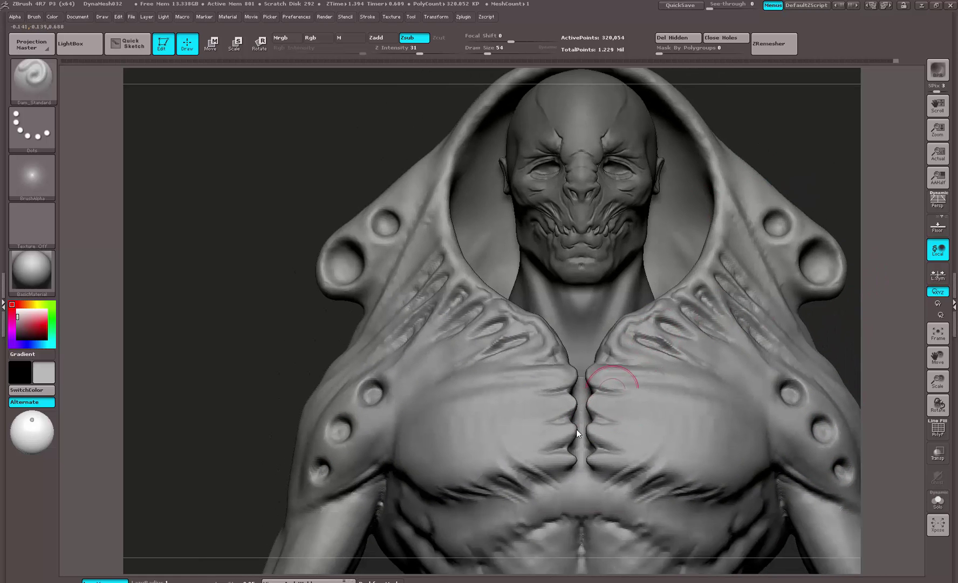
pyautogui.press('ctrl')
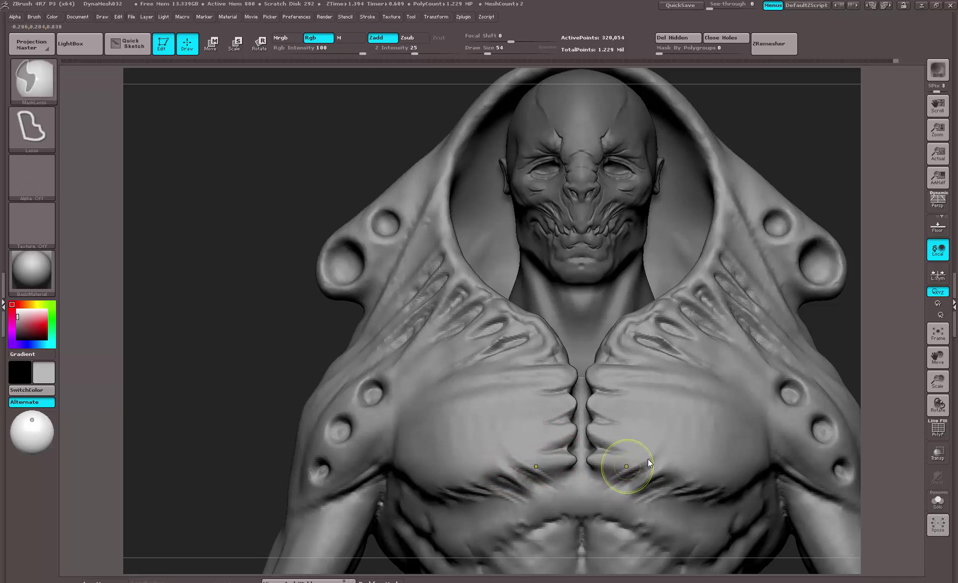
pyautogui.moveTo(592, 492); pyautogui.dragTo(640, 462)
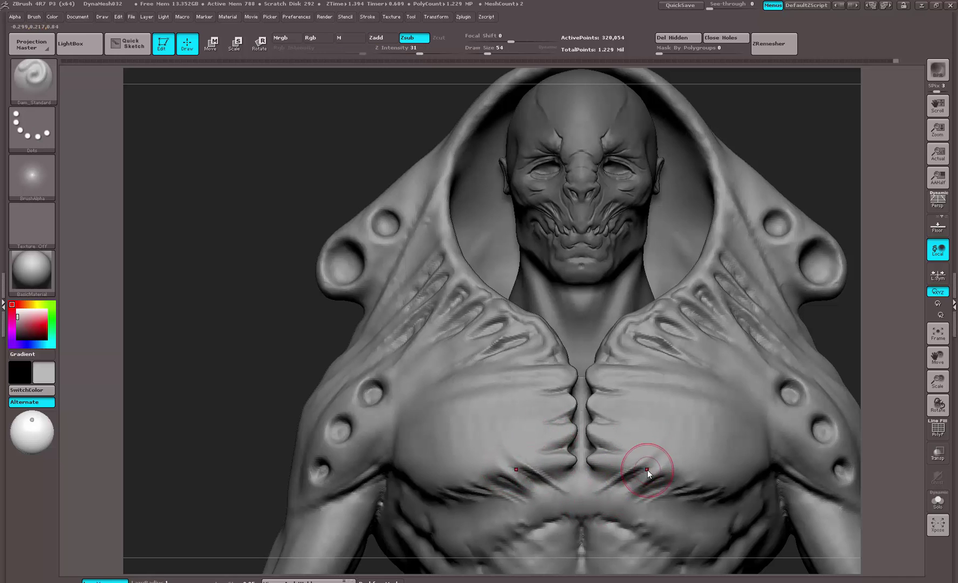
# - Carve the spine groove in the lower back with the Dam_Standard brush at draw size 101, undoing an unwanted stroke
pyautogui.press('f')
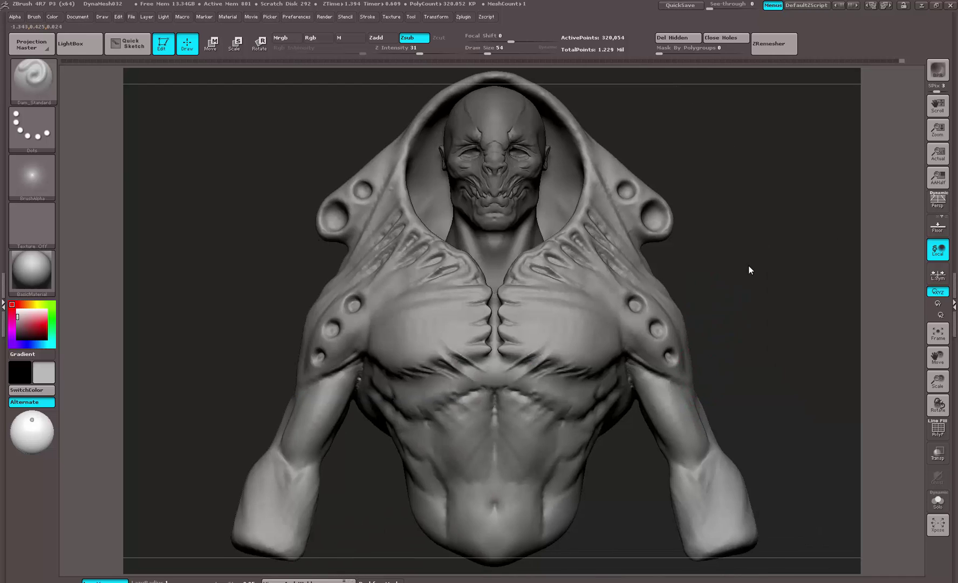
pyautogui.moveTo(749, 266)
pyautogui.mouseDown()
pyautogui.moveTo(737, 236)
pyautogui.moveTo(776, 278)
pyautogui.moveTo(745, 211)
pyautogui.moveTo(765, 262)
pyautogui.moveTo(291, 335)
pyautogui.moveTo(250, 194)
pyautogui.moveTo(310, 221)
pyautogui.moveTo(413, 207)
pyautogui.moveTo(485, 367)
pyautogui.mouseUp()
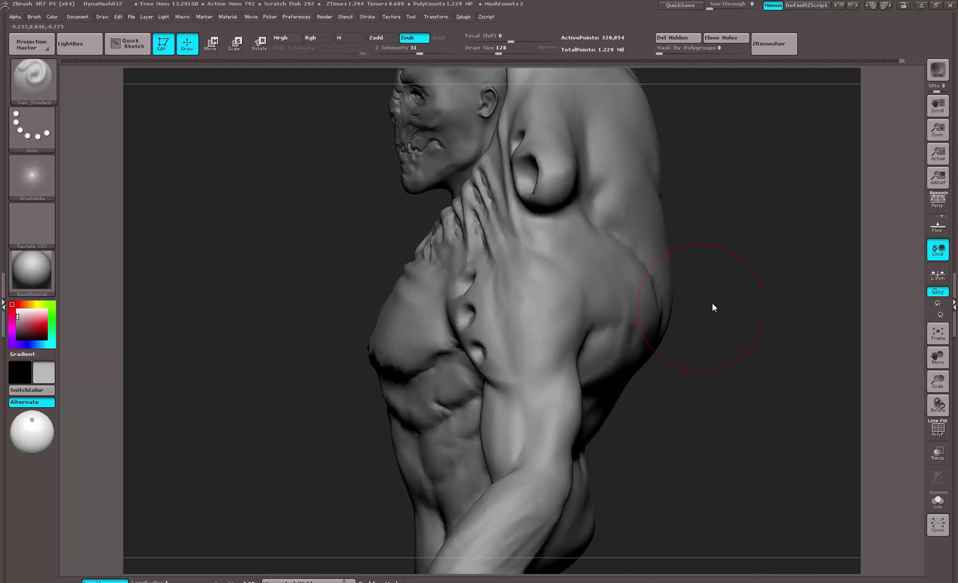
pyautogui.moveTo(712, 307); pyautogui.dragTo(490, 362)
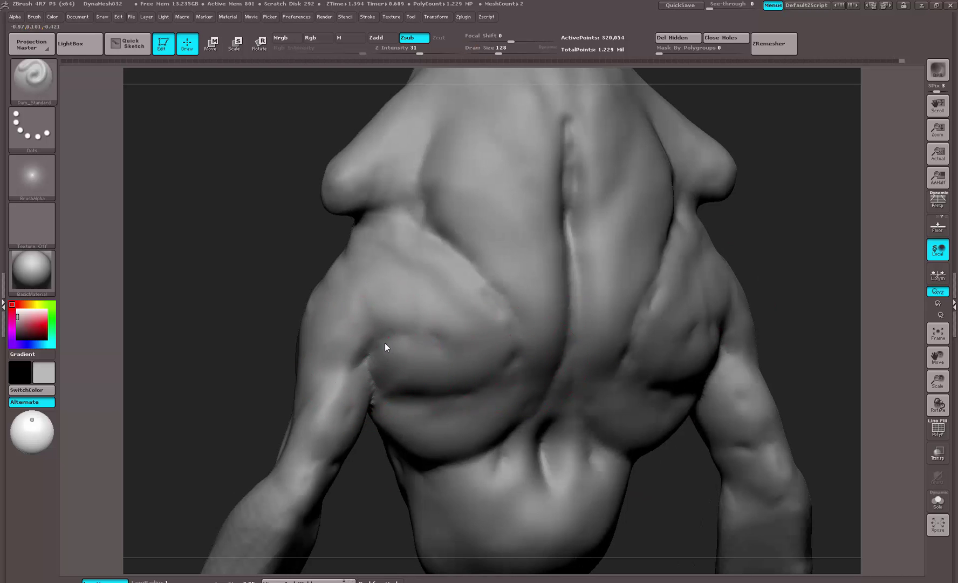
pyautogui.moveTo(367, 426); pyautogui.dragTo(572, 383)
pyautogui.press('space')
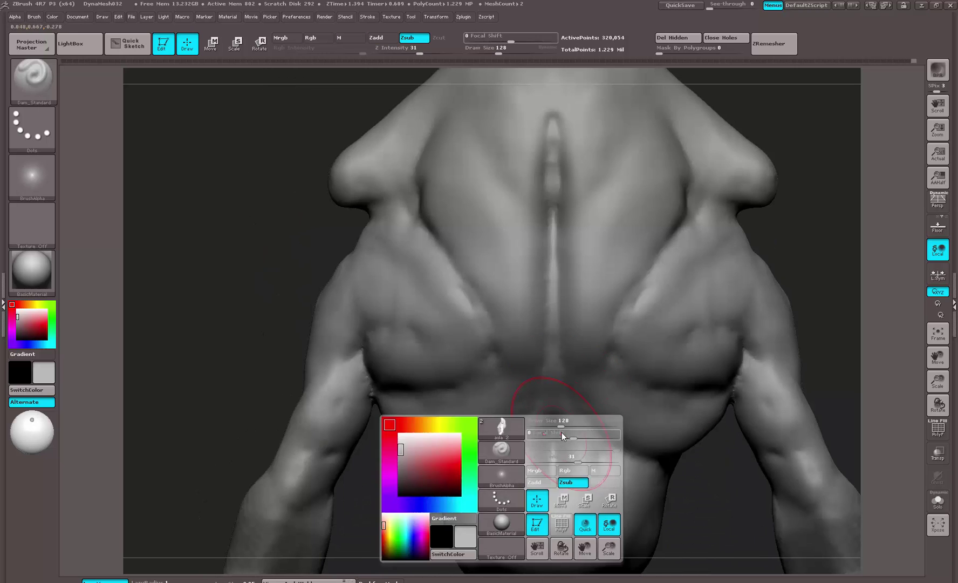
pyautogui.moveTo(562, 427); pyautogui.dragTo(558, 427)
pyautogui.moveTo(551, 456); pyautogui.dragTo(548, 480)
pyautogui.moveTo(553, 436); pyautogui.dragTo(549, 508)
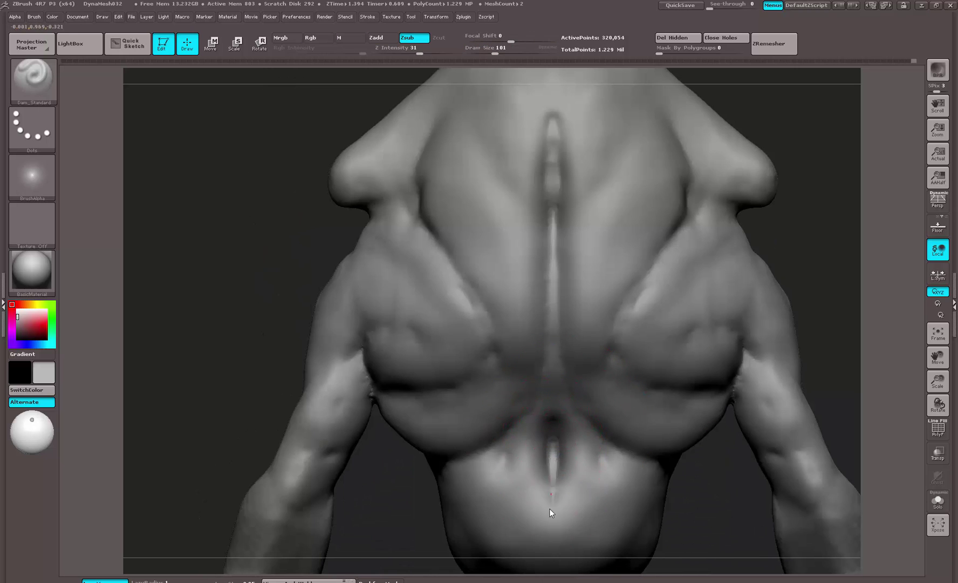
pyautogui.hotkey('ctrl', 'z')
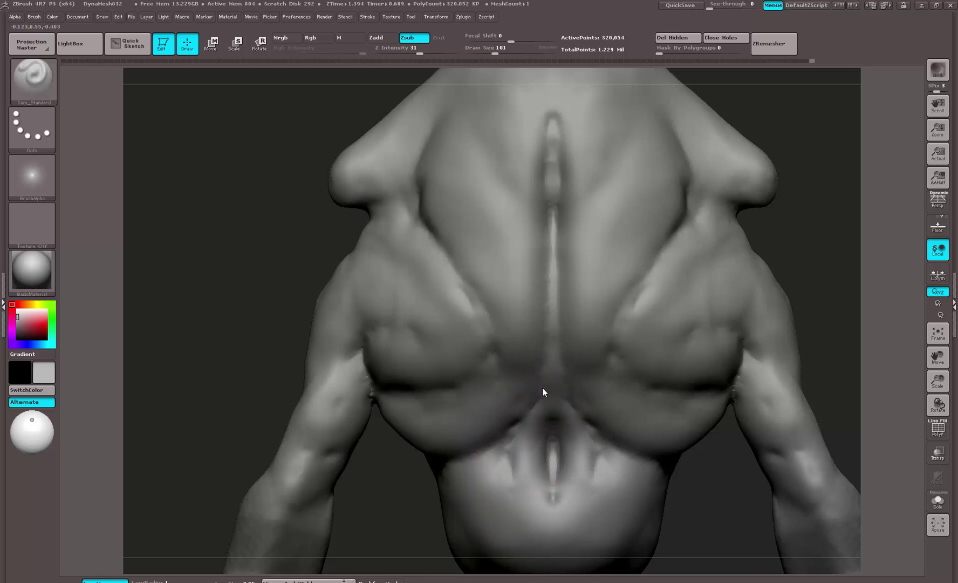
# - Cut creases along the lower edges of the back muscles beside the spine and at the rear of the armpit
pyautogui.moveTo(543, 387); pyautogui.dragTo(491, 446)
pyautogui.moveTo(614, 341)
pyautogui.mouseDown()
pyautogui.moveTo(611, 366)
pyautogui.moveTo(573, 394)
pyautogui.mouseUp()
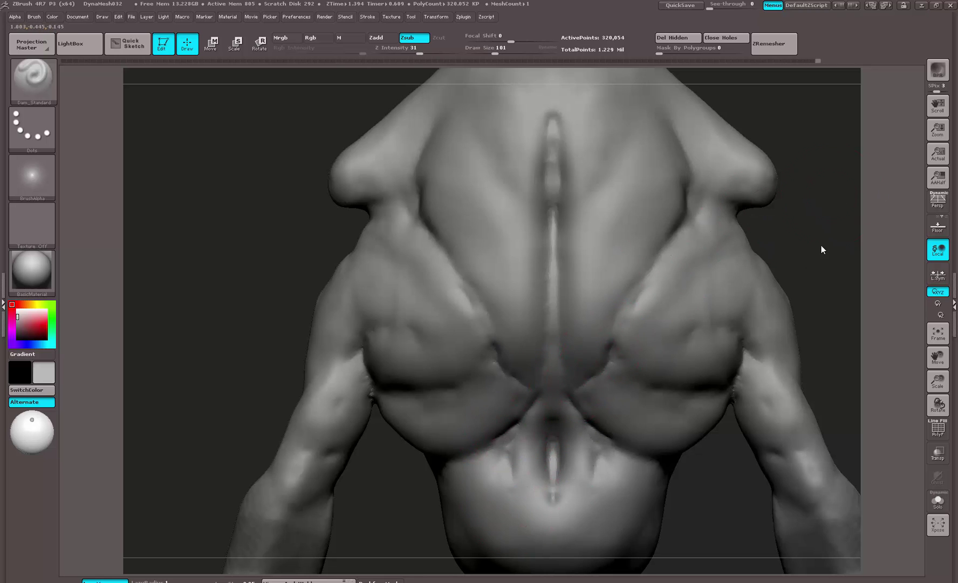
pyautogui.moveTo(822, 249); pyautogui.dragTo(656, 277)
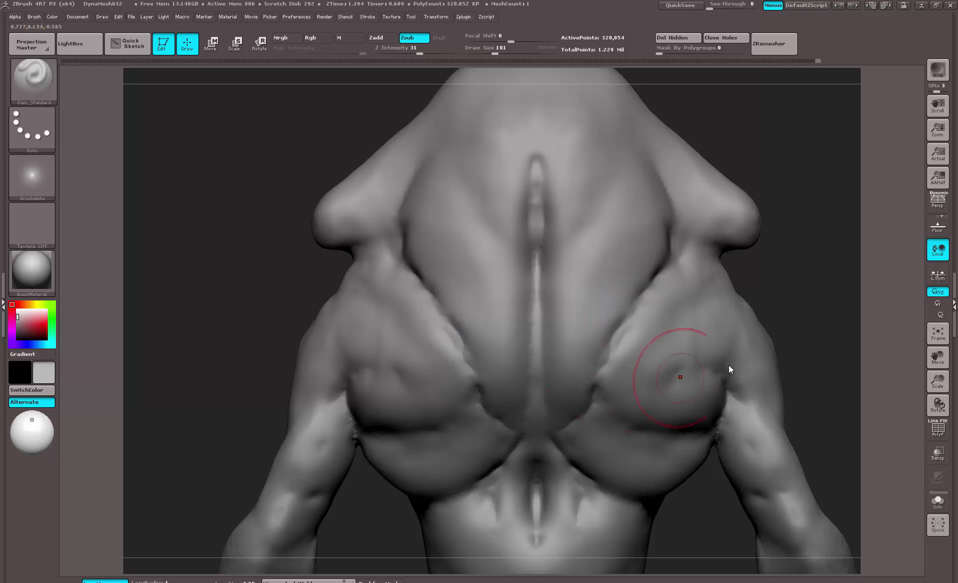
pyautogui.moveTo(729, 364); pyautogui.dragTo(729, 403)
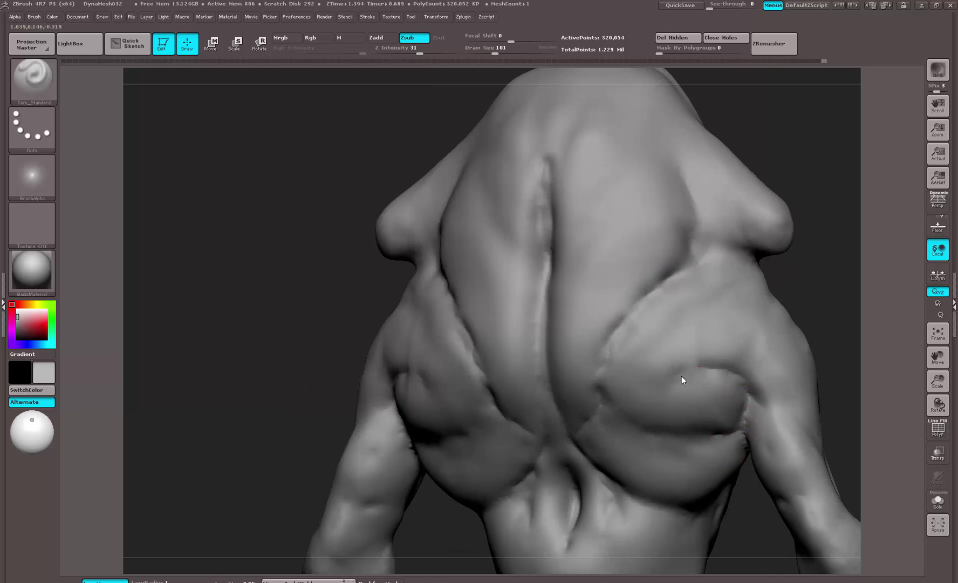
# - Switch to the Standard brush and set the draw size to 35
pyautogui.moveTo(815, 272)
pyautogui.keyDown('alt'); pyautogui.mouseDown()
pyautogui.moveTo(704, 192)
pyautogui.moveTo(751, 198)
pyautogui.moveTo(736, 217)
pyautogui.moveTo(746, 218)
pyautogui.moveTo(681, 202)
pyautogui.moveTo(704, 315)
pyautogui.moveTo(765, 302)
pyautogui.mouseUp(); pyautogui.keyUp('alt')
pyautogui.keyDown('alt'); pyautogui.moveTo(453, 350); pyautogui.dragTo(412, 330); pyautogui.keyUp('alt')
pyautogui.press('b')
pyautogui.press('s')
pyautogui.press('t')
pyautogui.press('space')
pyautogui.moveTo(565, 342); pyautogui.dragTo(502, 367)
pyautogui.keyDown('ctrl'); pyautogui.moveTo(608, 325); pyautogui.dragTo(610, 312, button='right'); pyautogui.keyUp('ctrl')
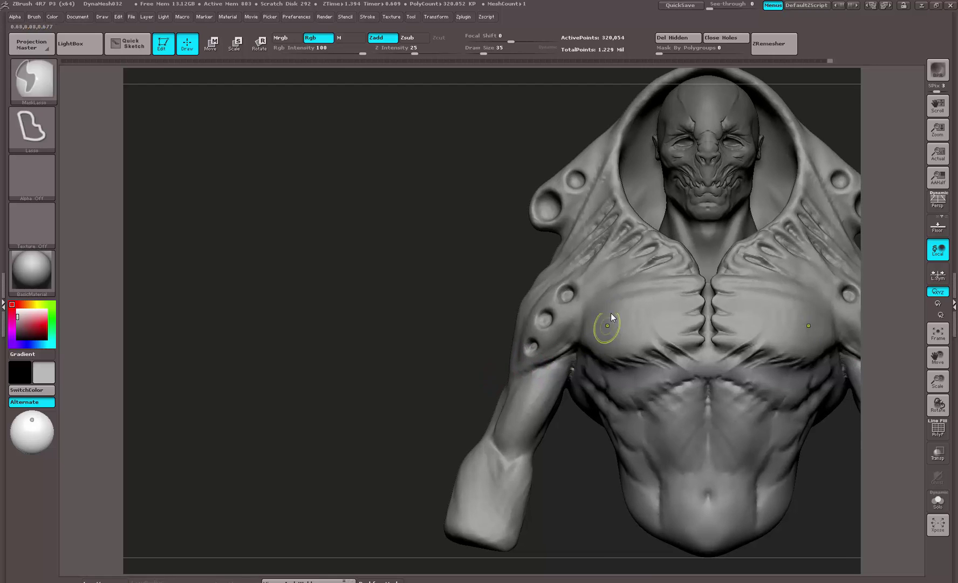
# - Sharpen the rims of the two pits on the hood's side flap with the Dam_Standard brush at draw size 74
pyautogui.moveTo(505, 265)
pyautogui.keyDown('alt'); pyautogui.mouseDown()
pyautogui.moveTo(465, 386)
pyautogui.moveTo(432, 449)
pyautogui.moveTo(437, 461)
pyautogui.mouseUp(); pyautogui.keyUp('alt')
pyautogui.press('b')
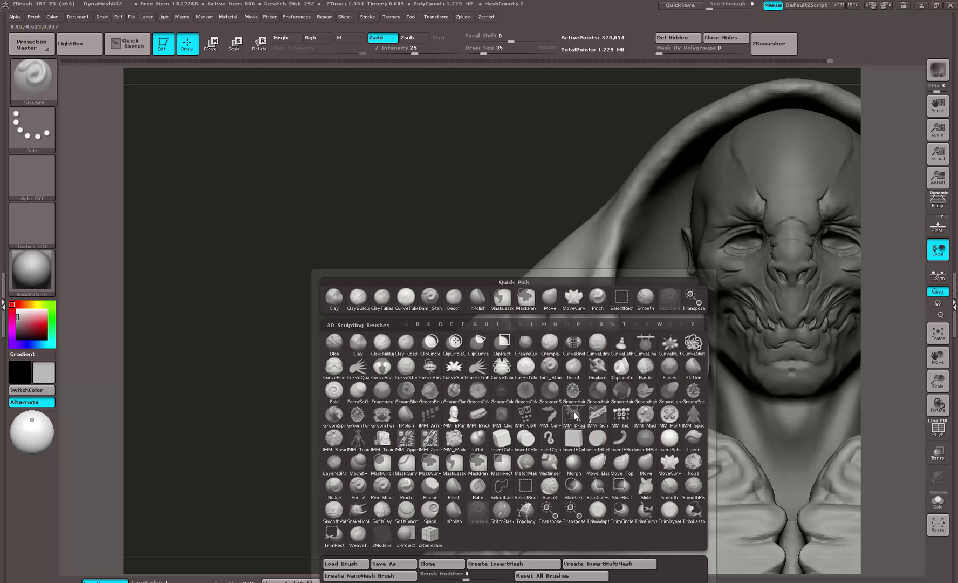
pyautogui.click(549, 365)
pyautogui.keyDown('alt'); pyautogui.moveTo(438, 353); pyautogui.dragTo(500, 254); pyautogui.keyUp('alt')
pyautogui.moveTo(497, 232)
pyautogui.mouseDown()
pyautogui.moveTo(479, 251)
pyautogui.moveTo(520, 232)
pyautogui.moveTo(502, 226)
pyautogui.mouseUp()
pyautogui.moveTo(416, 291)
pyautogui.mouseDown()
pyautogui.moveTo(395, 318)
pyautogui.moveTo(425, 311)
pyautogui.moveTo(413, 345)
pyautogui.moveTo(455, 309)
pyautogui.mouseUp()
pyautogui.press('space')
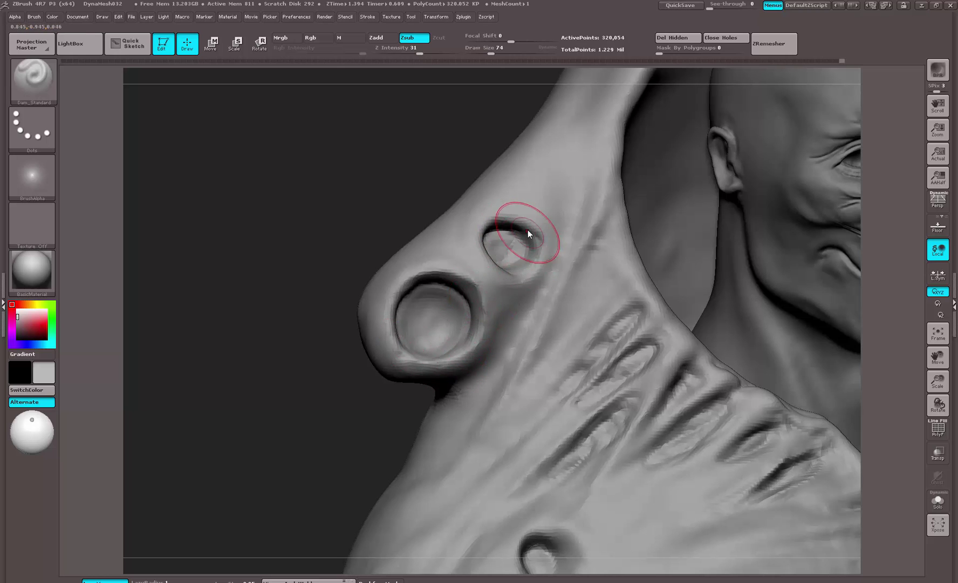
pyautogui.moveTo(459, 219)
pyautogui.mouseDown()
pyautogui.moveTo(427, 220)
pyautogui.moveTo(512, 238)
pyautogui.moveTo(496, 268)
pyautogui.moveTo(530, 263)
pyautogui.mouseUp()
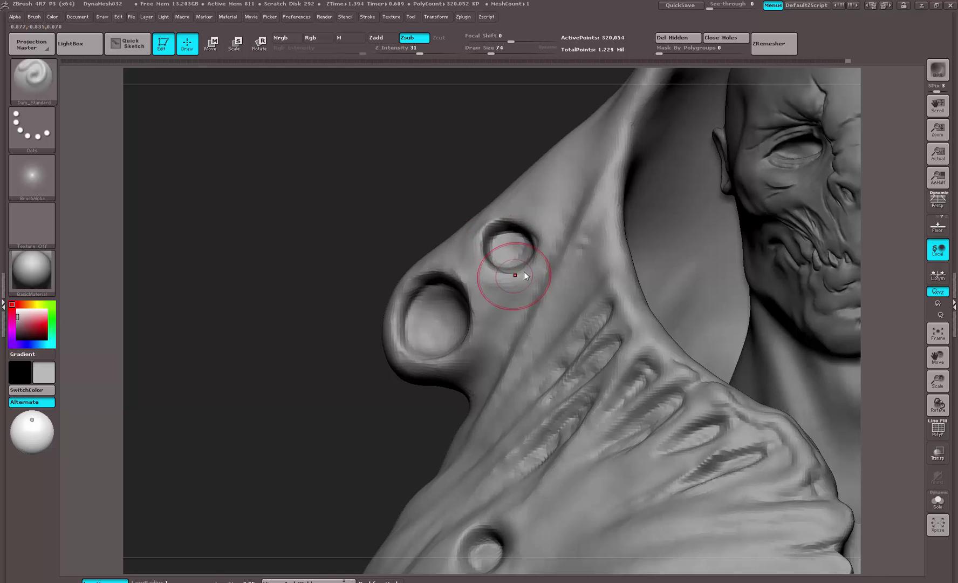
pyautogui.moveTo(484, 225); pyautogui.dragTo(536, 234)
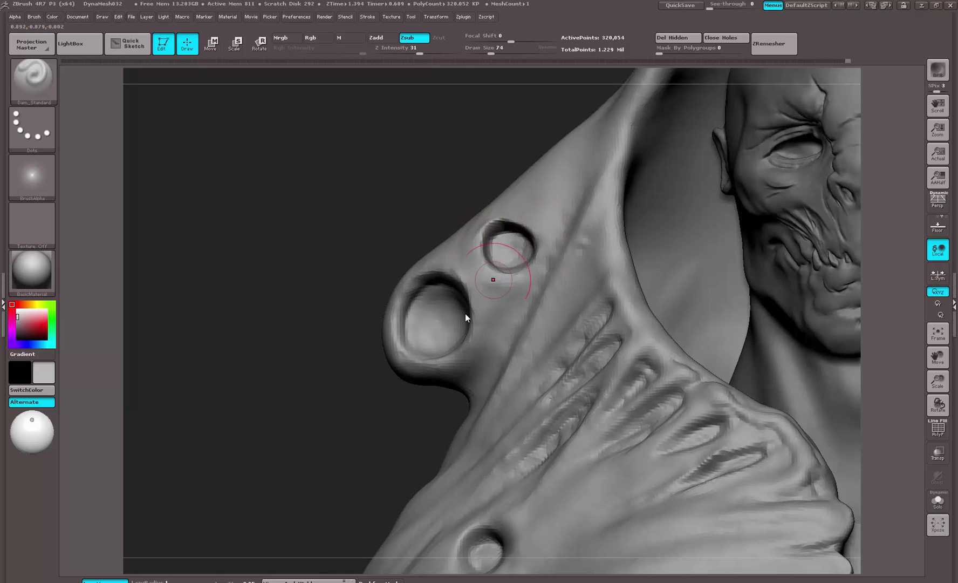
# - Cut a long crease from the hood's edge down toward the shoulder at draw size 35, undoing an unwanted stroke
pyautogui.moveTo(390, 206)
pyautogui.keyDown('alt'); pyautogui.mouseDown()
pyautogui.moveTo(384, 191)
pyautogui.moveTo(339, 229)
pyautogui.moveTo(390, 423)
pyautogui.moveTo(344, 412)
pyautogui.moveTo(398, 426)
pyautogui.mouseUp(); pyautogui.keyUp('alt')
pyautogui.press('space')
pyautogui.moveTo(541, 299); pyautogui.dragTo(531, 298)
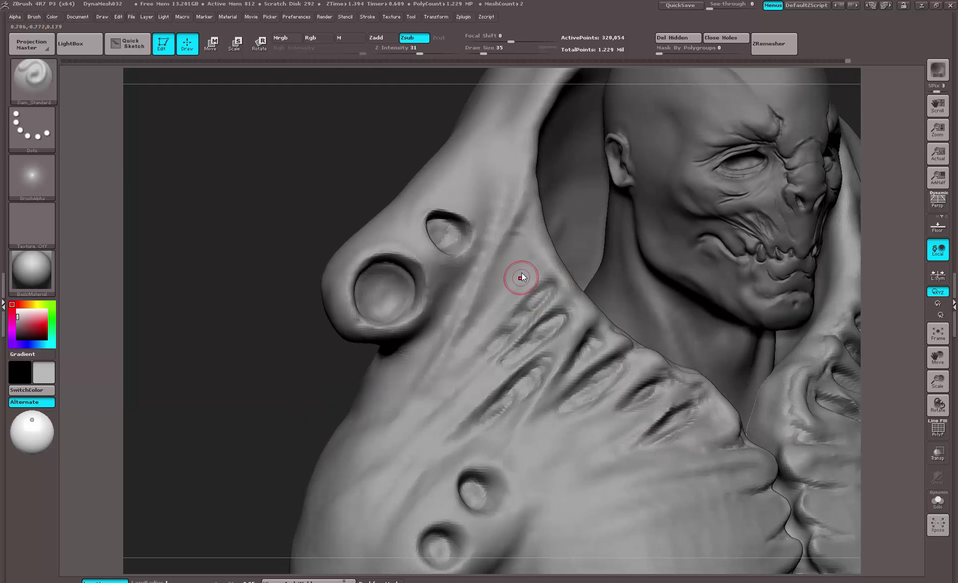
pyautogui.moveTo(448, 353)
pyautogui.mouseDown()
pyautogui.moveTo(514, 209)
pyautogui.moveTo(438, 377)
pyautogui.mouseUp()
pyautogui.hotkey('ctrl', 'z')
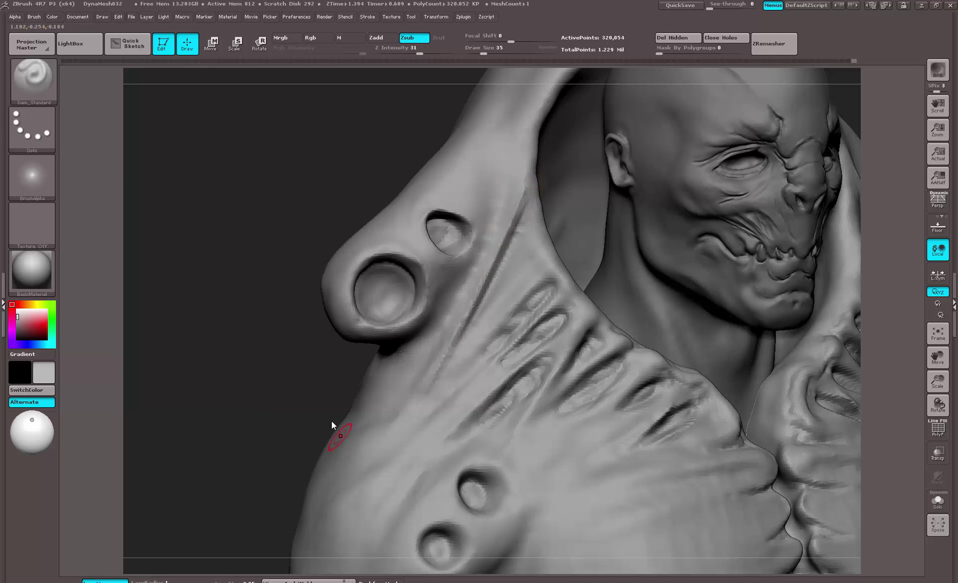
pyautogui.moveTo(316, 413)
pyautogui.keyDown('alt'); pyautogui.mouseDown()
pyautogui.moveTo(343, 161)
pyautogui.moveTo(332, 211)
pyautogui.moveTo(351, 310)
pyautogui.moveTo(562, 313)
pyautogui.mouseUp(); pyautogui.keyUp('alt')
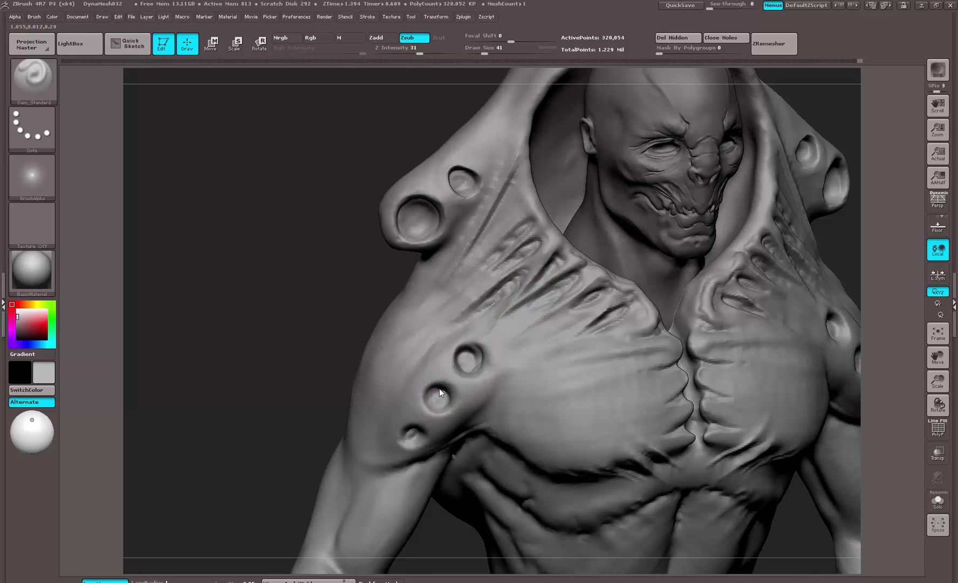
# - Carve creases along the side ribs, at the navel and below the ribcage arch with Dam_Standard at draw size 56
pyautogui.keyDown('alt'); pyautogui.moveTo(341, 273); pyautogui.dragTo(363, 74); pyautogui.keyUp('alt')
pyautogui.moveTo(496, 426)
pyautogui.mouseDown()
pyautogui.moveTo(474, 386)
pyautogui.moveTo(502, 253)
pyautogui.mouseUp()
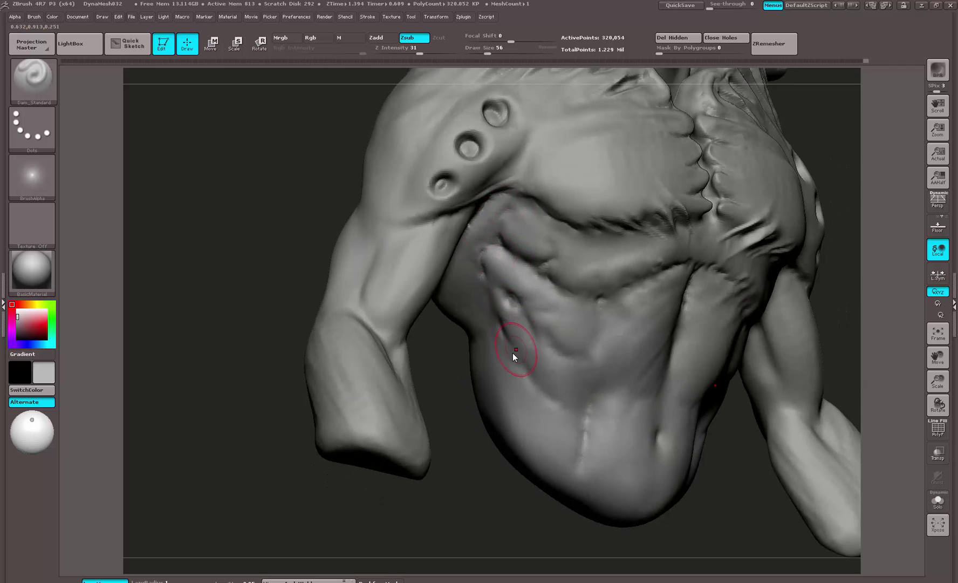
pyautogui.moveTo(708, 530); pyautogui.dragTo(662, 441)
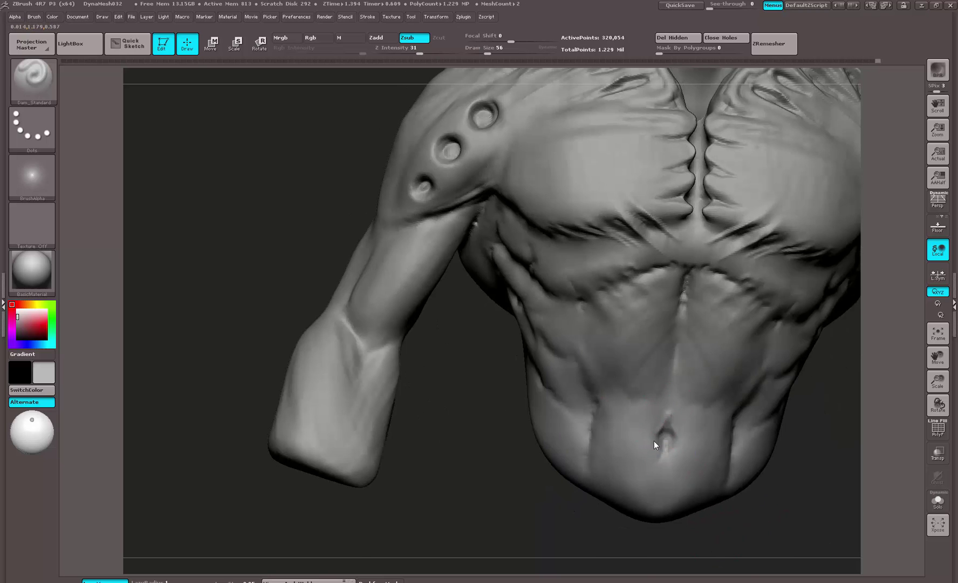
pyautogui.moveTo(664, 431)
pyautogui.mouseDown()
pyautogui.moveTo(670, 321)
pyautogui.moveTo(681, 344)
pyautogui.mouseUp()
pyautogui.moveTo(752, 285); pyautogui.dragTo(711, 308)
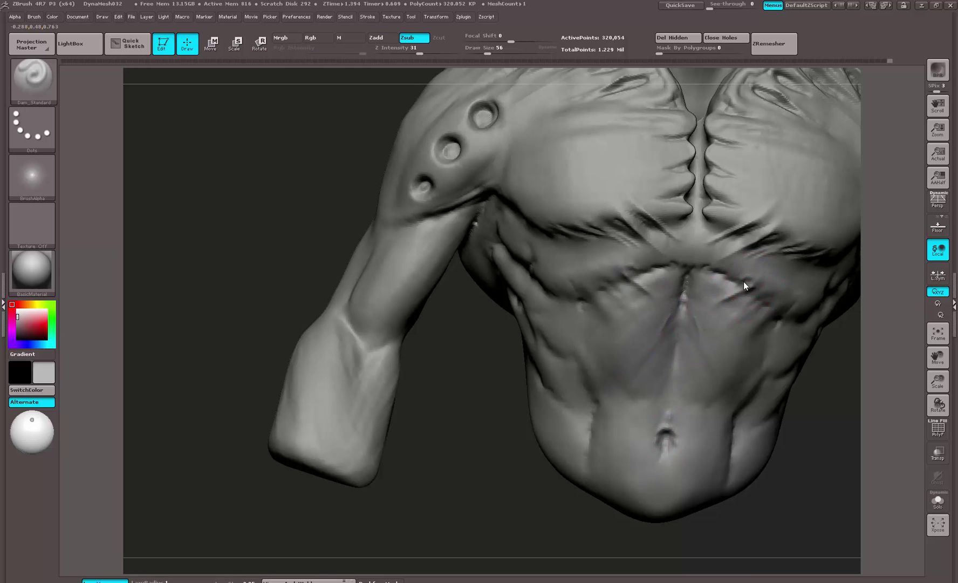
pyautogui.moveTo(740, 288); pyautogui.dragTo(694, 313)
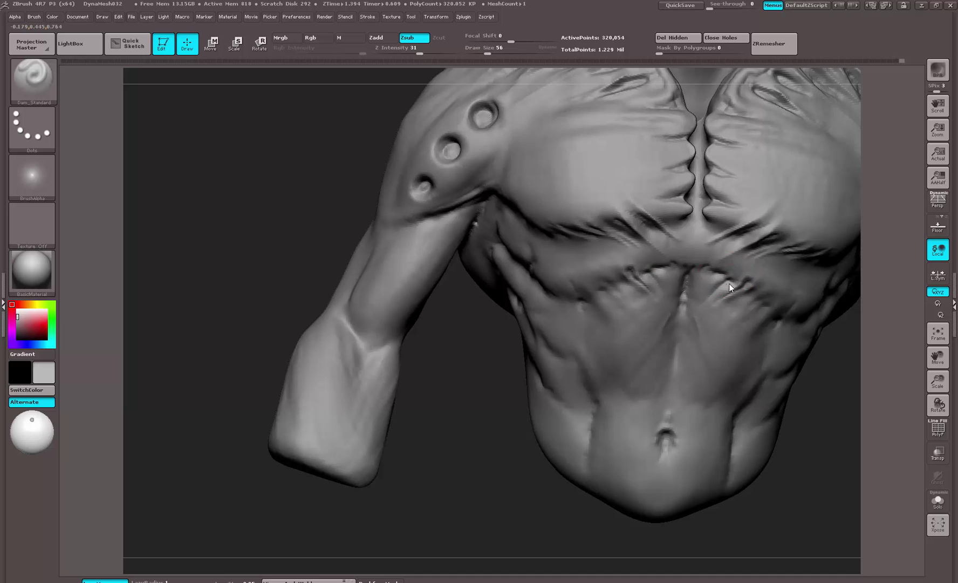
# - Place a canvas snapshot beside the bust for comparison and clear it from the canvas
pyautogui.moveTo(495, 506)
pyautogui.keyDown('alt'); pyautogui.mouseDown()
pyautogui.moveTo(483, 242)
pyautogui.moveTo(492, 242)
pyautogui.moveTo(392, 321)
pyautogui.moveTo(397, 309)
pyautogui.moveTo(384, 359)
pyautogui.mouseUp(); pyautogui.keyUp('alt')
pyautogui.moveTo(401, 298)
pyautogui.keyDown('alt'); pyautogui.mouseDown()
pyautogui.moveTo(425, 319)
pyautogui.moveTo(403, 328)
pyautogui.moveTo(415, 346)
pyautogui.moveTo(470, 320)
pyautogui.moveTo(153, 316)
pyautogui.mouseUp(); pyautogui.keyUp('alt')
pyautogui.hotkey('shift', 's')
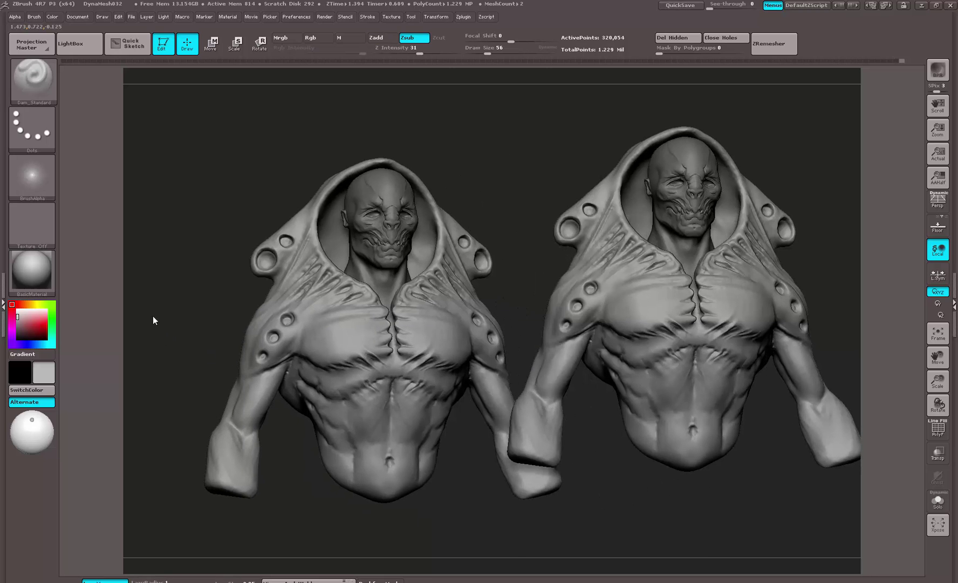
pyautogui.keyDown('alt'); pyautogui.moveTo(731, 100); pyautogui.dragTo(701, 98); pyautogui.keyUp('alt')
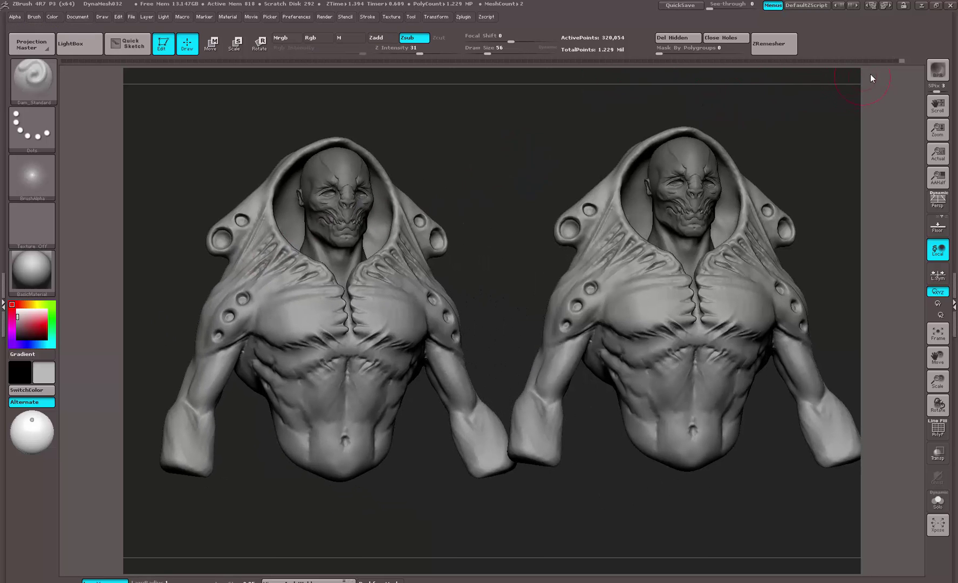
pyautogui.moveTo(900, 61); pyautogui.dragTo(893, 165)
pyautogui.hotkey('ctrl', 'n')
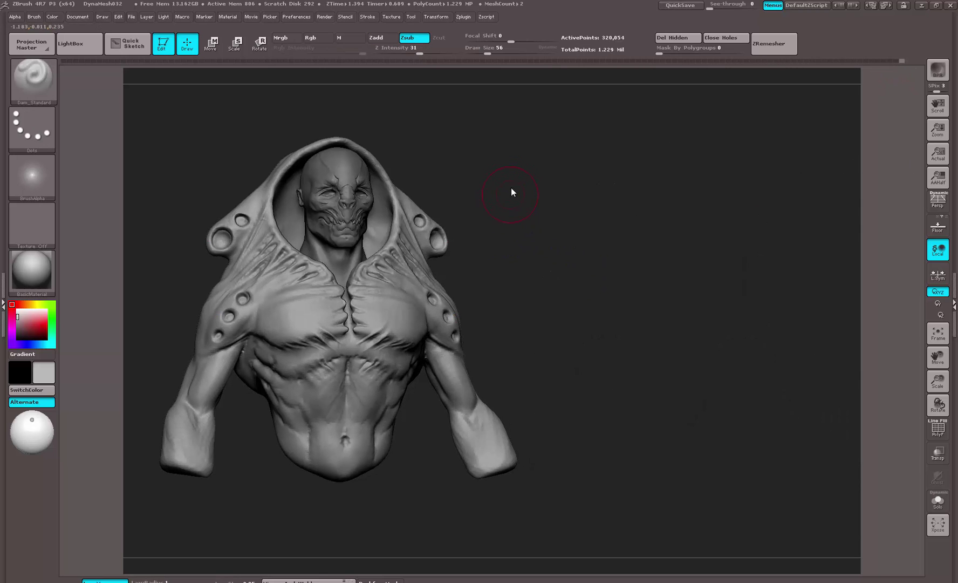
# - Render a BPR preview of the bust from the front
pyautogui.keyDown('alt'); pyautogui.moveTo(512, 189); pyautogui.dragTo(732, 290); pyautogui.keyUp('alt')
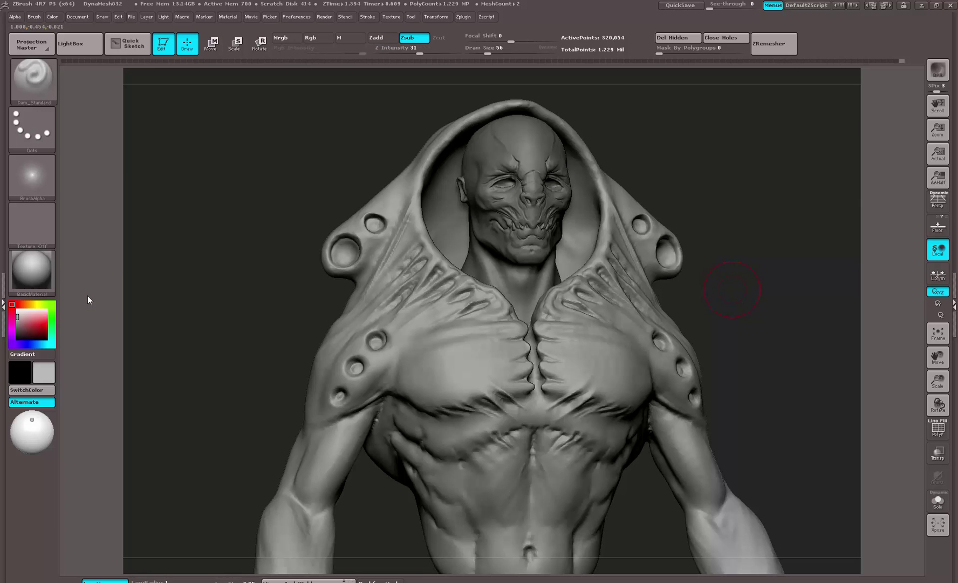
pyautogui.moveTo(721, 208)
pyautogui.keyDown('alt'); pyautogui.mouseDown()
pyautogui.moveTo(699, 136)
pyautogui.moveTo(700, 172)
pyautogui.moveTo(685, 194)
pyautogui.moveTo(663, 163)
pyautogui.moveTo(686, 125)
pyautogui.moveTo(725, 180)
pyautogui.moveTo(720, 194)
pyautogui.moveTo(760, 287)
pyautogui.moveTo(710, 277)
pyautogui.moveTo(697, 279)
pyautogui.moveTo(693, 294)
pyautogui.moveTo(718, 297)
pyautogui.moveTo(729, 266)
pyautogui.moveTo(723, 302)
pyautogui.moveTo(709, 293)
pyautogui.moveTo(689, 249)
pyautogui.mouseUp(); pyautogui.keyUp('alt')
pyautogui.keyDown('alt'); pyautogui.click(500, 340); pyautogui.keyUp('alt')
pyautogui.keyDown('shift'); pyautogui.moveTo(609, 280); pyautogui.dragTo(718, 162); pyautogui.keyUp('shift')
pyautogui.click(936, 61)
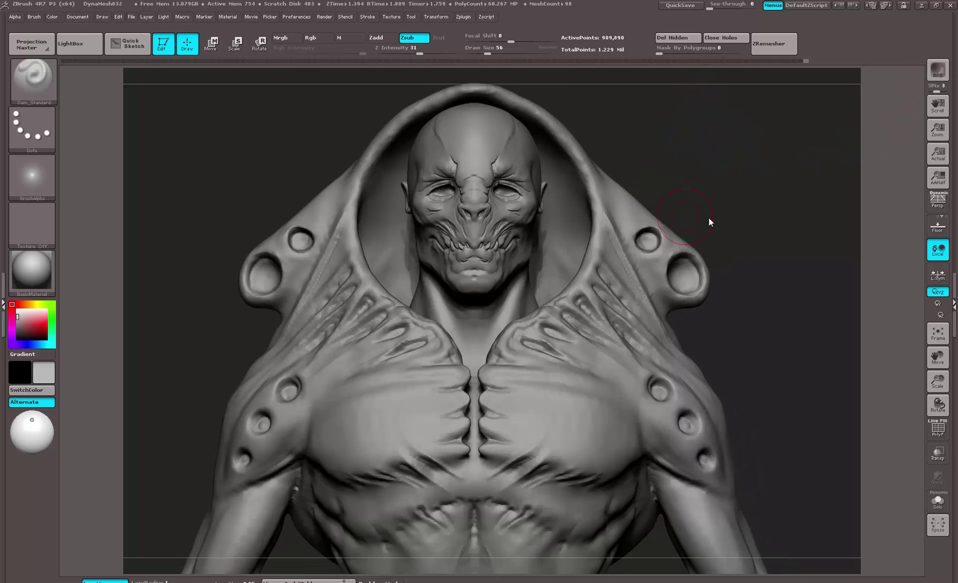
# - Subdivide the body mesh once and make the head the active subtool
pyautogui.hotkey('ctrl', 'd')
pyautogui.moveTo(720, 167); pyautogui.dragTo(718, 154)
pyautogui.keyDown('alt'); pyautogui.click(503, 229); pyautogui.keyUp('alt')
# - Change the sculpt's material to the glossier BasicMaterial2
pyautogui.click(22, 269)
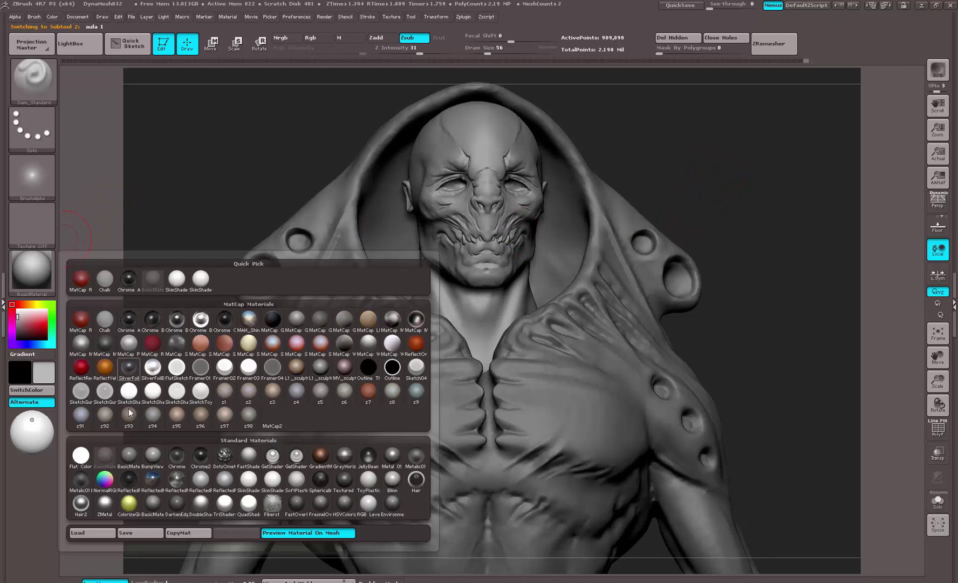
pyautogui.click(131, 457)
pyautogui.moveTo(226, 196)
pyautogui.keyDown('alt'); pyautogui.mouseDown()
pyautogui.moveTo(226, 167)
pyautogui.moveTo(232, 281)
pyautogui.mouseUp(); pyautogui.keyUp('alt')
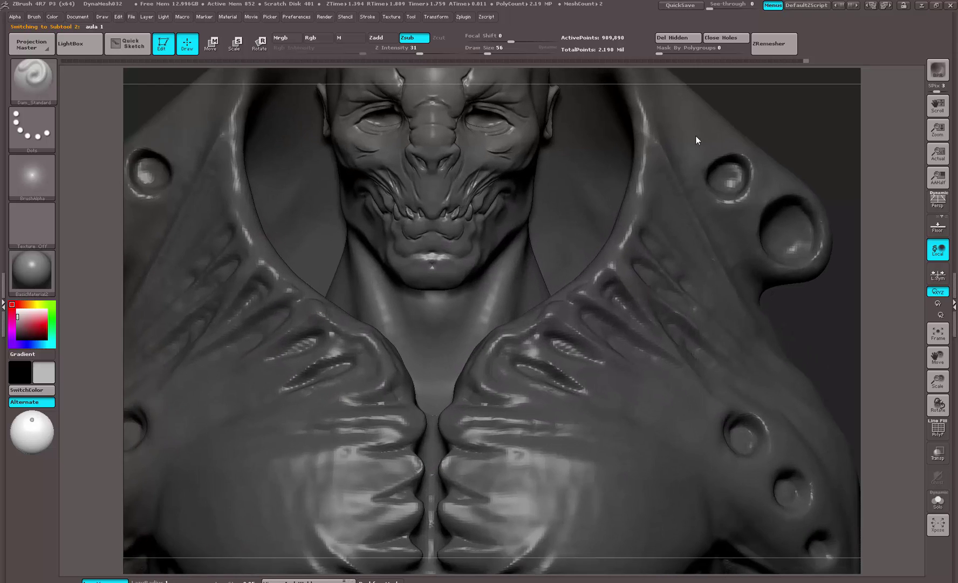
# - Make the body the active subtool and subdivide it to 5.12 million polygons
pyautogui.moveTo(830, 189)
pyautogui.keyDown('alt'); pyautogui.mouseDown()
pyautogui.moveTo(841, 178)
pyautogui.moveTo(831, 165)
pyautogui.moveTo(838, 144)
pyautogui.mouseUp(); pyautogui.keyUp('alt')
pyautogui.keyDown('alt'); pyautogui.click(682, 362); pyautogui.keyUp('alt')
pyautogui.hotkey('ctrl', 'd')
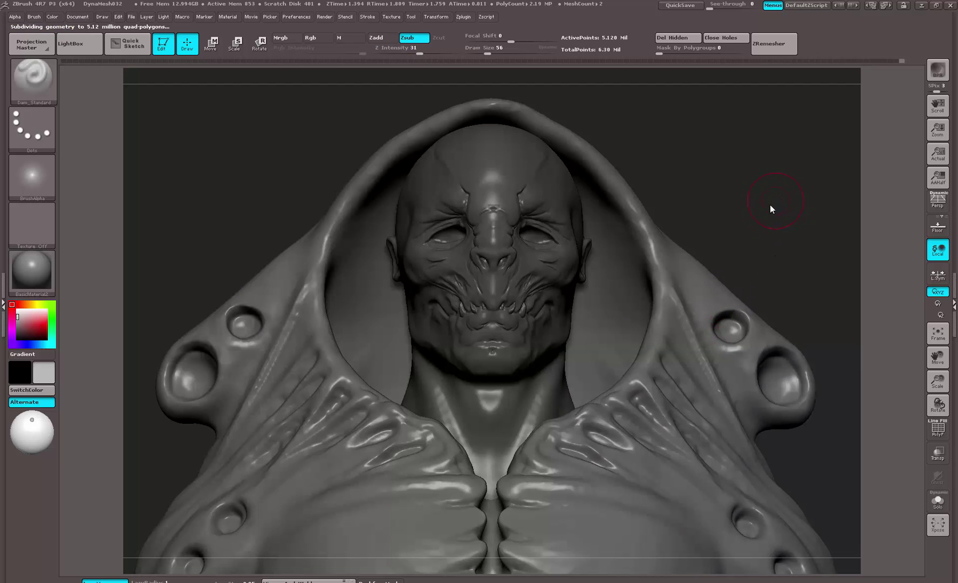
pyautogui.moveTo(770, 204)
pyautogui.keyDown('alt'); pyautogui.mouseDown()
pyautogui.moveTo(789, 141)
pyautogui.moveTo(794, 159)
pyautogui.mouseUp(); pyautogui.keyUp('alt')
pyautogui.press('v')
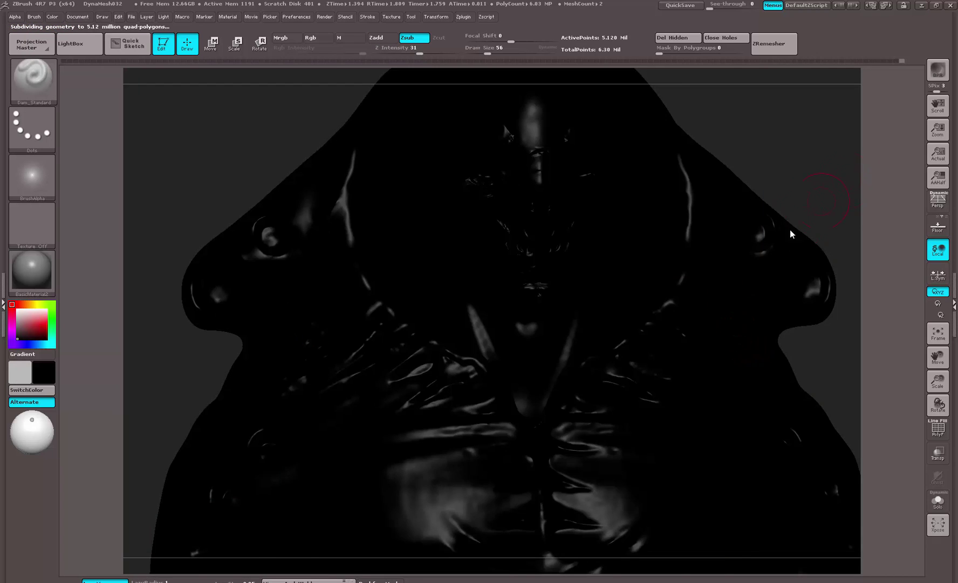
pyautogui.press('v')
# - Sharpen the furrows between the stretched skin ridges beside the collar with Dam_Standard at draw size 56
pyautogui.press('b')
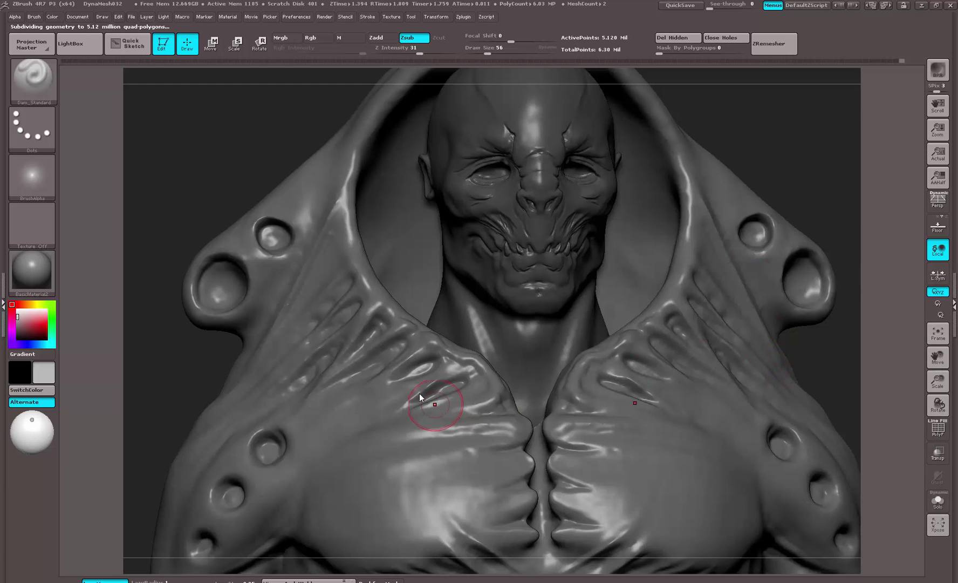
pyautogui.moveTo(423, 366); pyautogui.dragTo(361, 393)
pyautogui.moveTo(389, 358); pyautogui.dragTo(361, 372)
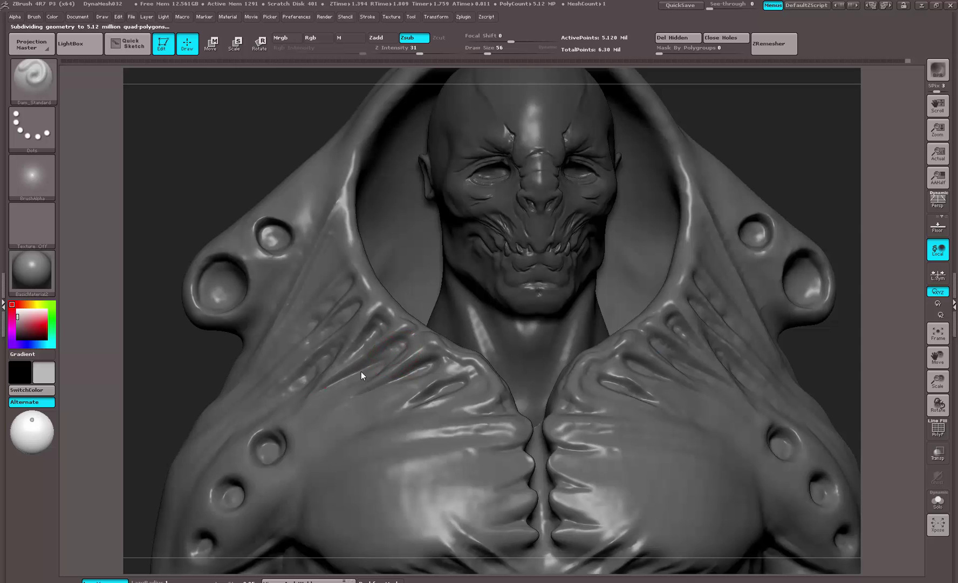
pyautogui.moveTo(407, 342)
pyautogui.mouseDown()
pyautogui.moveTo(376, 360)
pyautogui.moveTo(347, 356)
pyautogui.mouseUp()
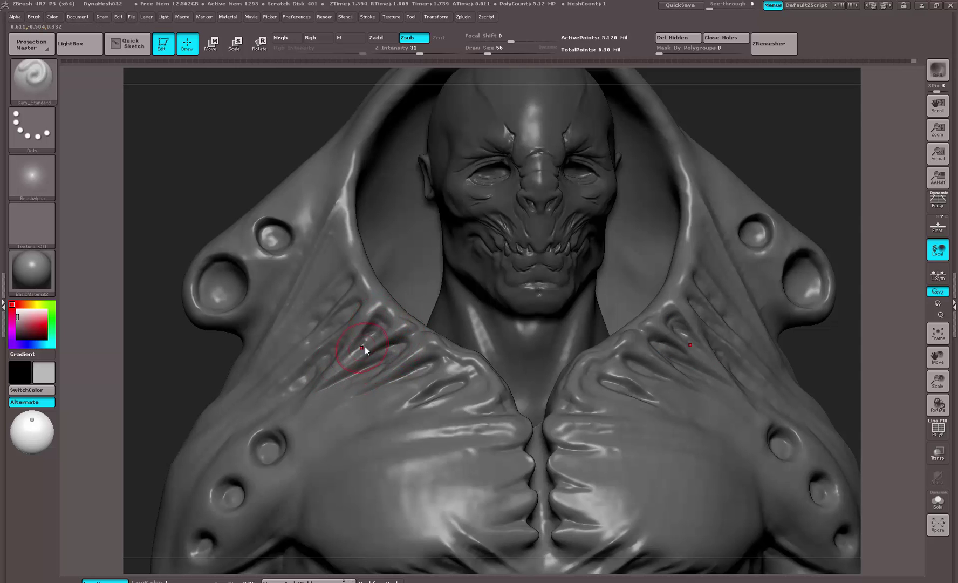
pyautogui.moveTo(405, 374); pyautogui.dragTo(372, 390)
# - Deepen the horizontal creases across the upper pectoral near the central split and touch up the upper shoulder pit
pyautogui.moveTo(504, 405); pyautogui.dragTo(432, 428)
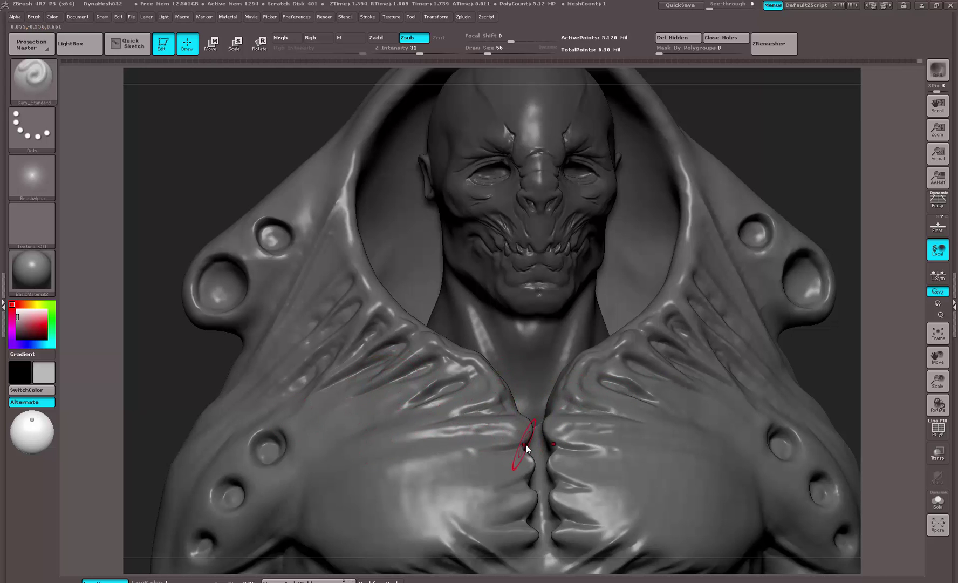
pyautogui.moveTo(525, 446); pyautogui.dragTo(464, 454)
pyautogui.moveTo(518, 429); pyautogui.dragTo(442, 435)
pyautogui.moveTo(260, 457); pyautogui.dragTo(279, 453)
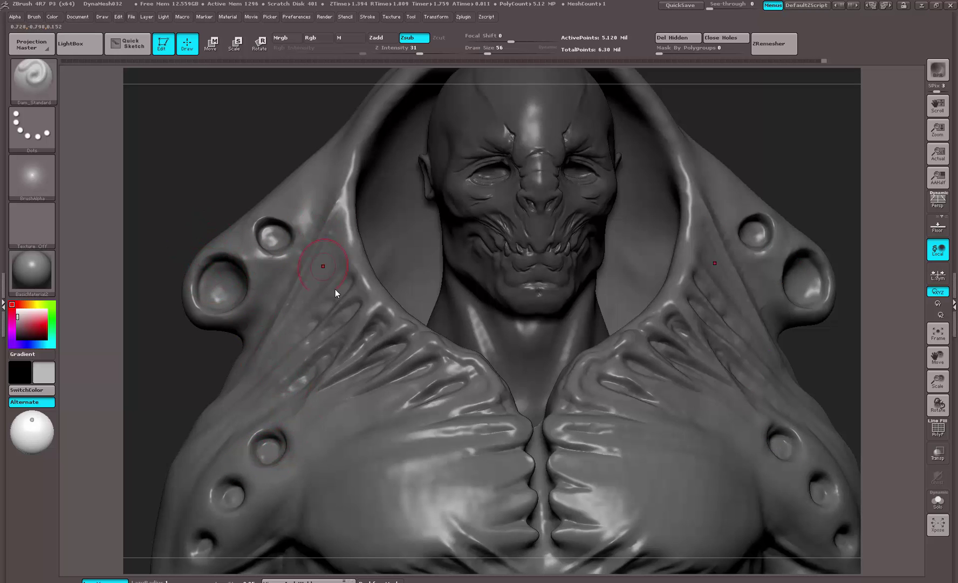
pyautogui.moveTo(241, 375); pyautogui.dragTo(324, 366, button='right')
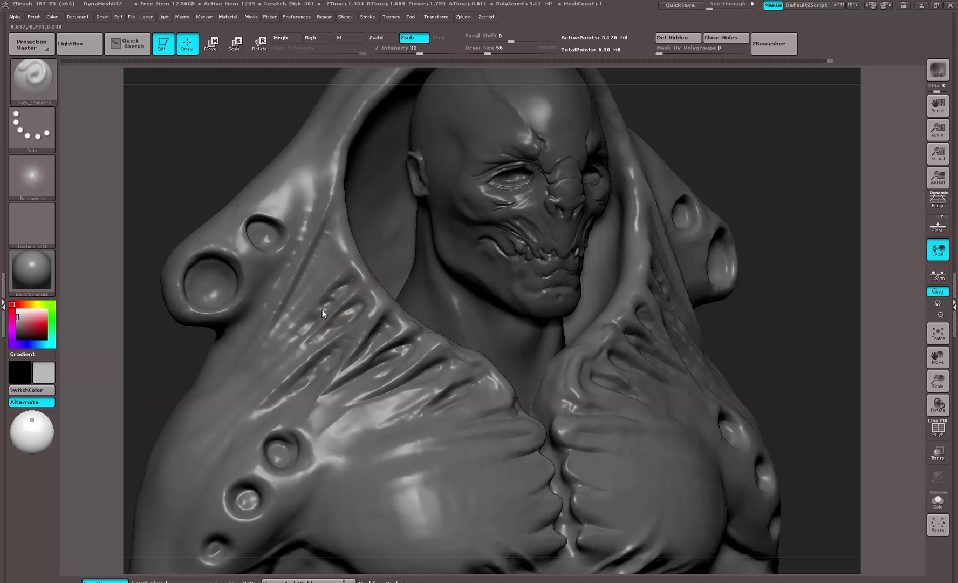
pyautogui.moveTo(783, 209)
pyautogui.keyDown('alt'); pyautogui.mouseDown()
pyautogui.moveTo(734, 186)
pyautogui.moveTo(718, 220)
pyautogui.moveTo(738, 289)
pyautogui.moveTo(731, 272)
pyautogui.moveTo(749, 257)
pyautogui.moveTo(741, 244)
pyautogui.mouseUp(); pyautogui.keyUp('alt')
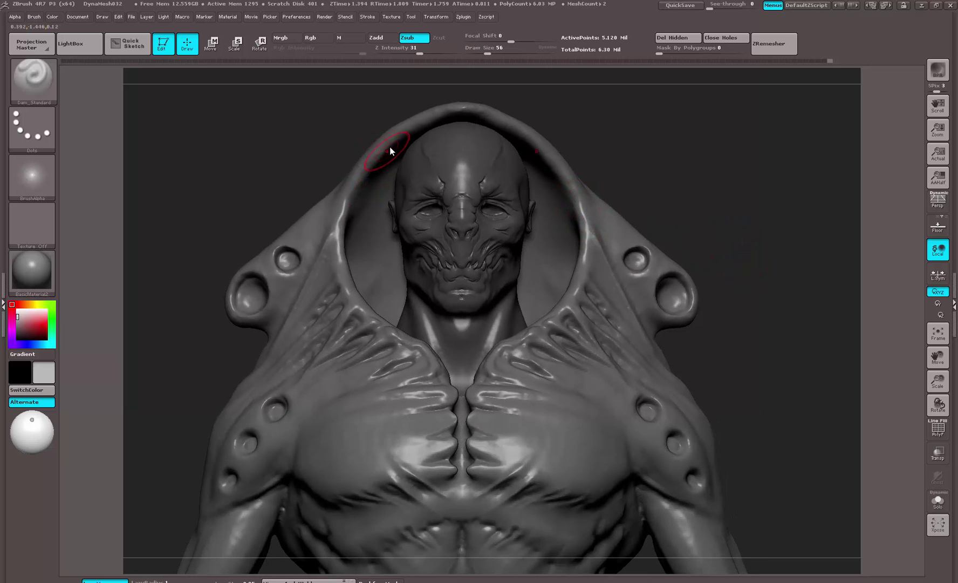